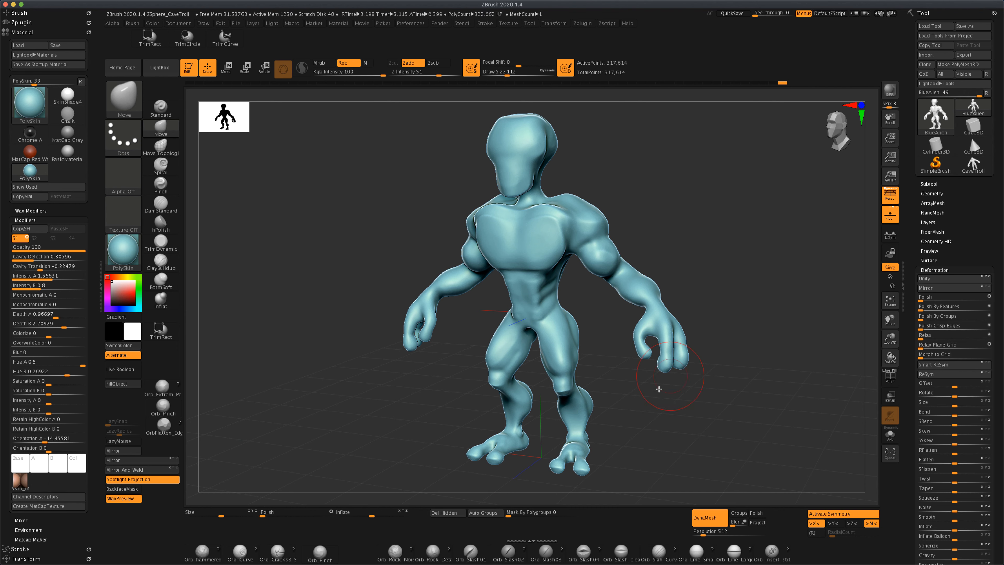
Load the ZSphere_CaveTroll project from the ZSpheres folder of the LightBox project library.
key(shift+r)
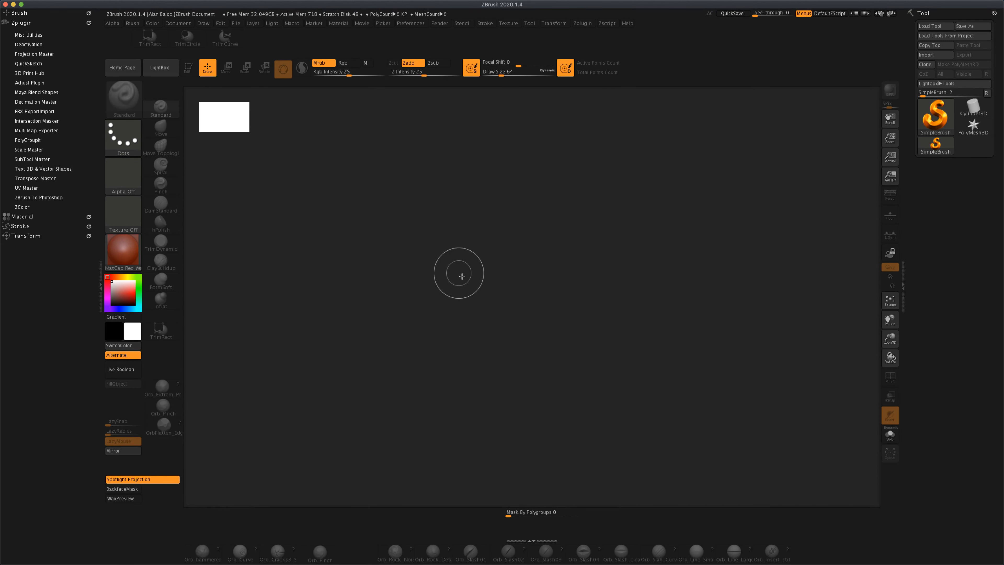
click(170, 75)
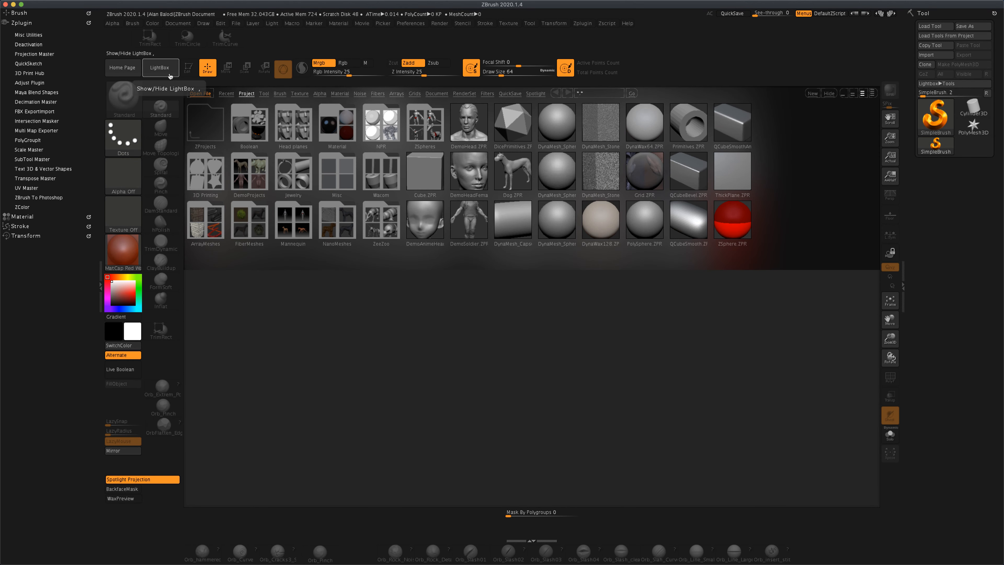
click(417, 128)
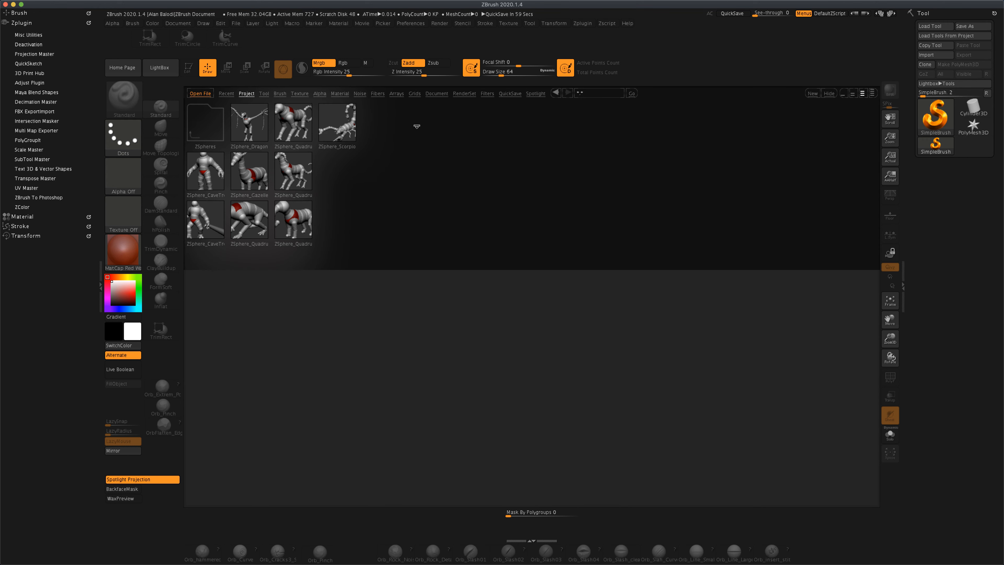
click(212, 174)
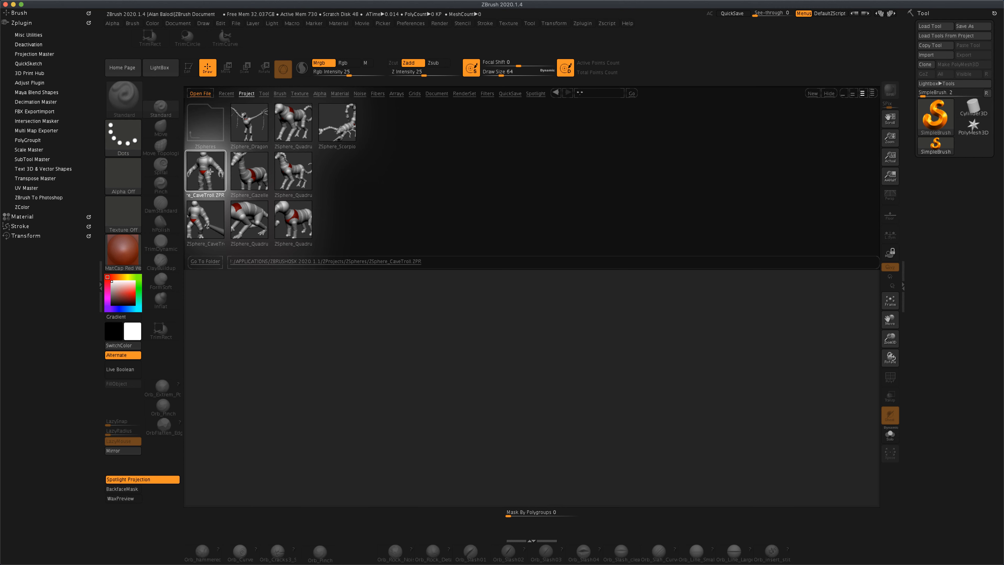
double_click(210, 171)
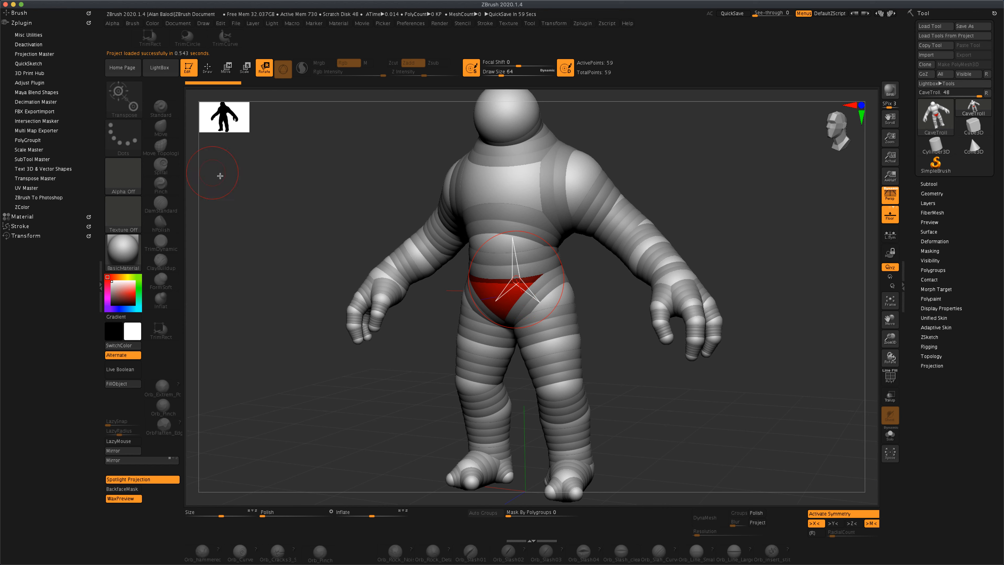
Preview the cave troll's adaptive skin and return to the ZSphere display.
alt+drag(735, 415, 659, 396)
key(a)
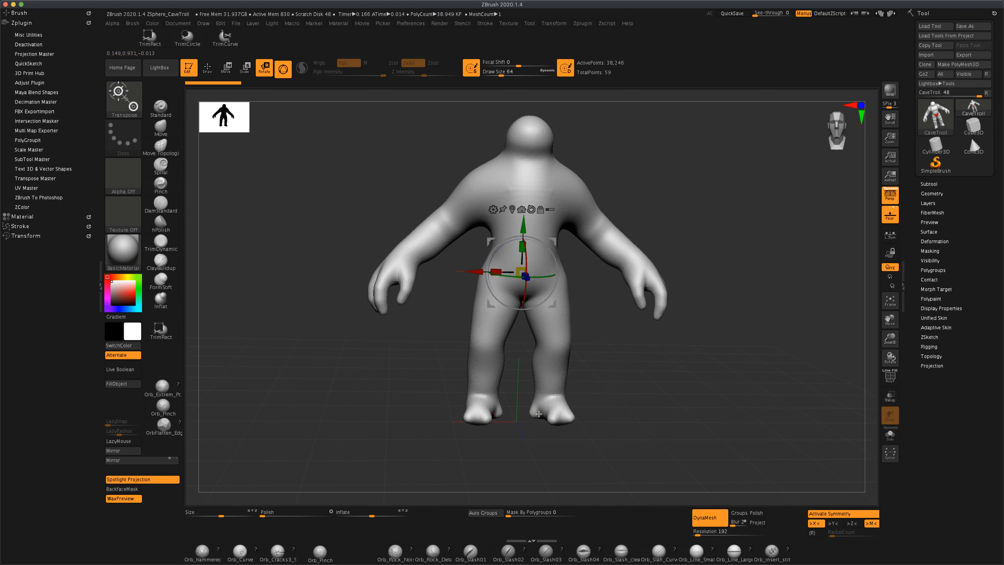
mouse_move(617, 420)
alt+mouse_down()
mouse_move(621, 435)
mouse_move(650, 423)
mouse_move(621, 403)
mouse_move(626, 425)
mouse_move(639, 358)
mouse_move(663, 406)
mouse_move(572, 382)
alt+mouse_up()
key(a)
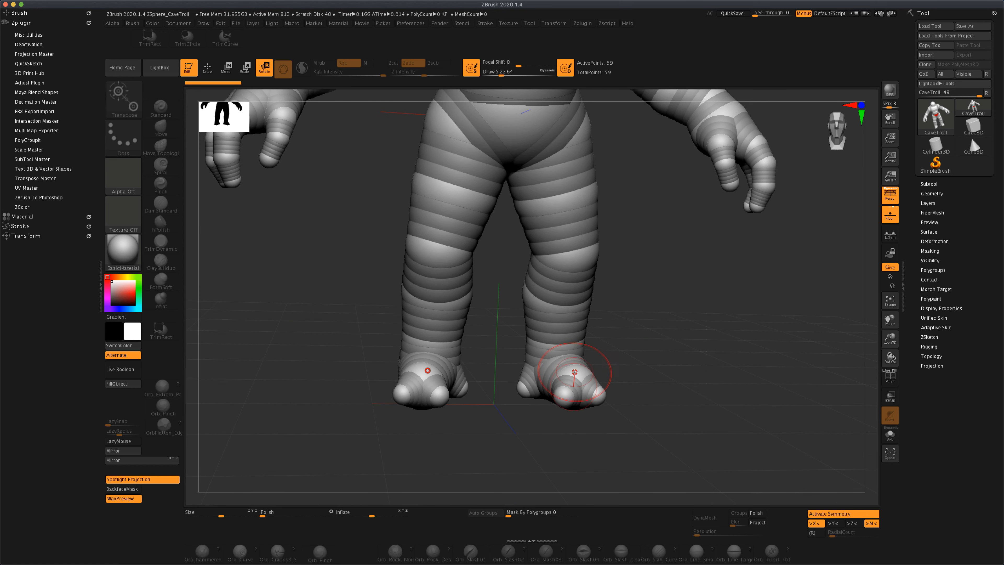
Toggle X symmetry off and back on over the troll's feet.
key(x)
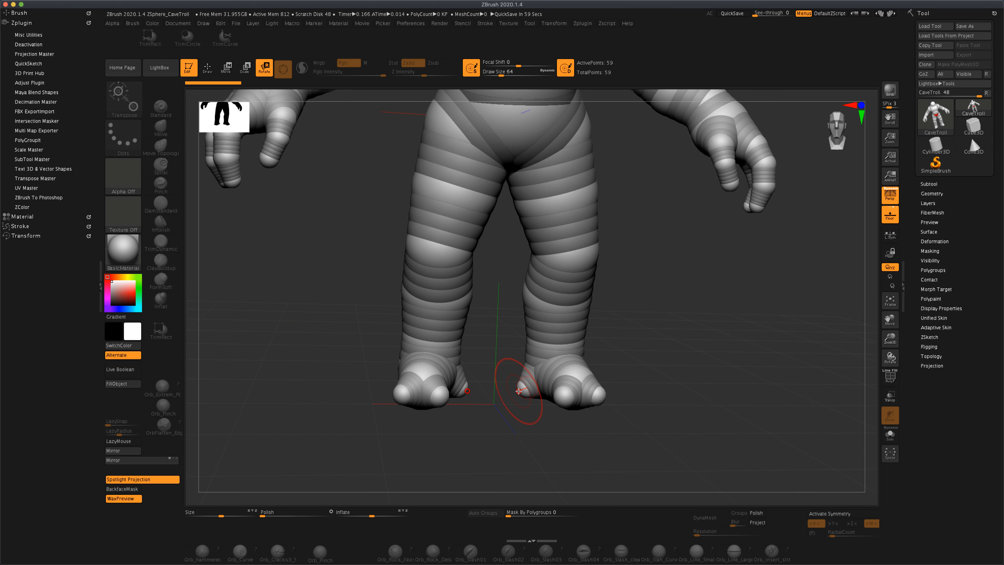
key(x)
key(x)
key(x)
key(x)
key(x)
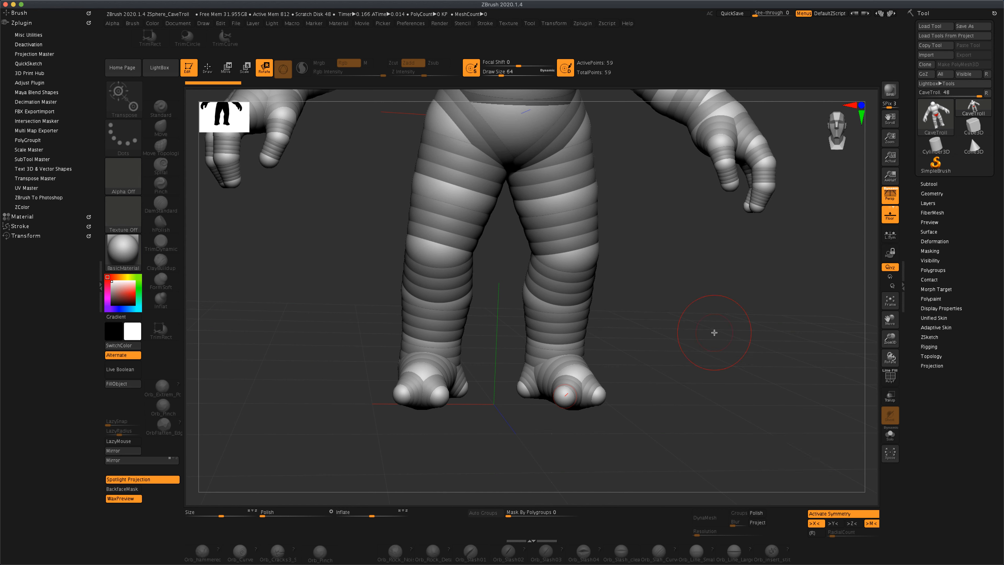
click(558, 25)
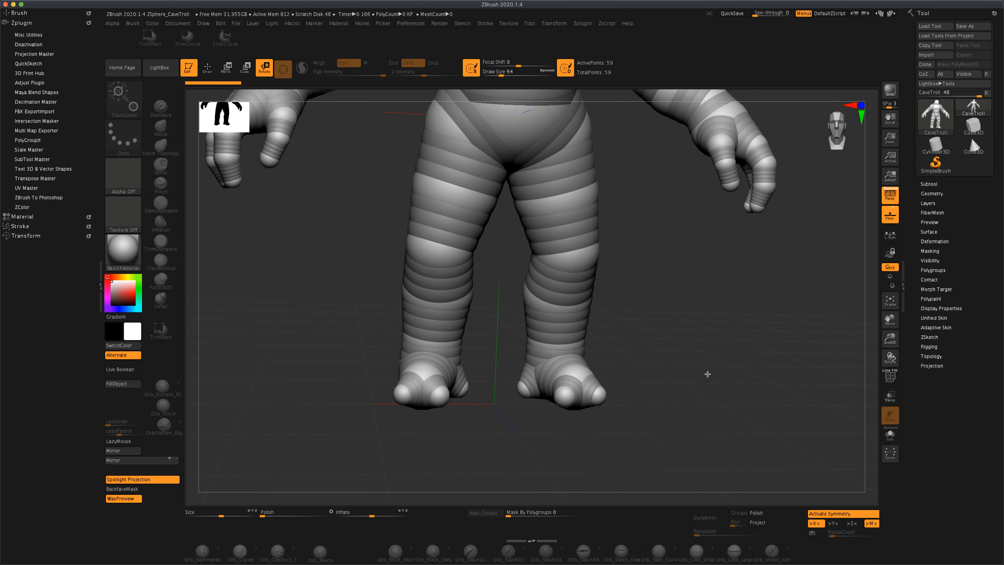
Delete the inner toe ZSphere from both feet in Draw mode with X symmetry active.
drag(706, 375, 706, 376)
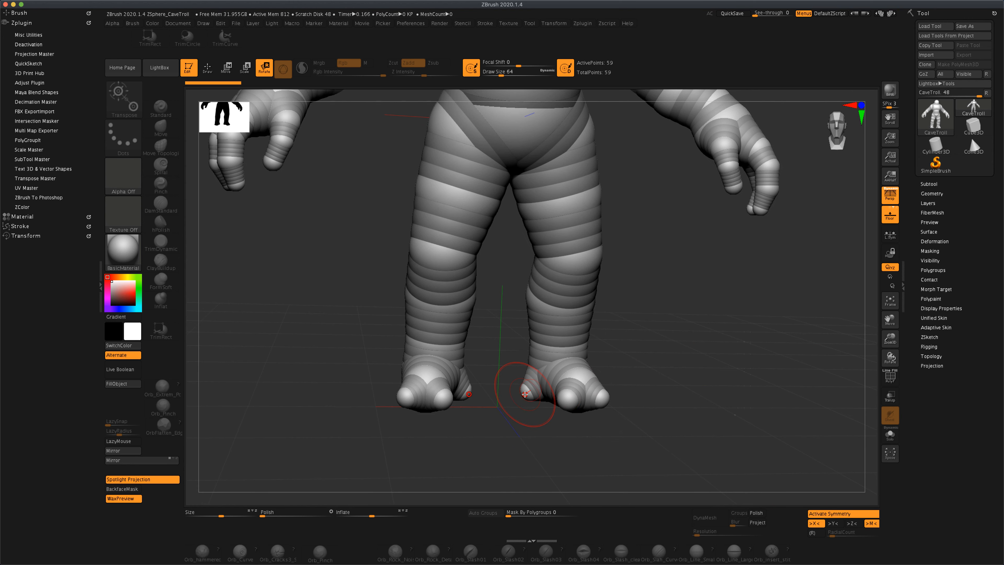
key(q)
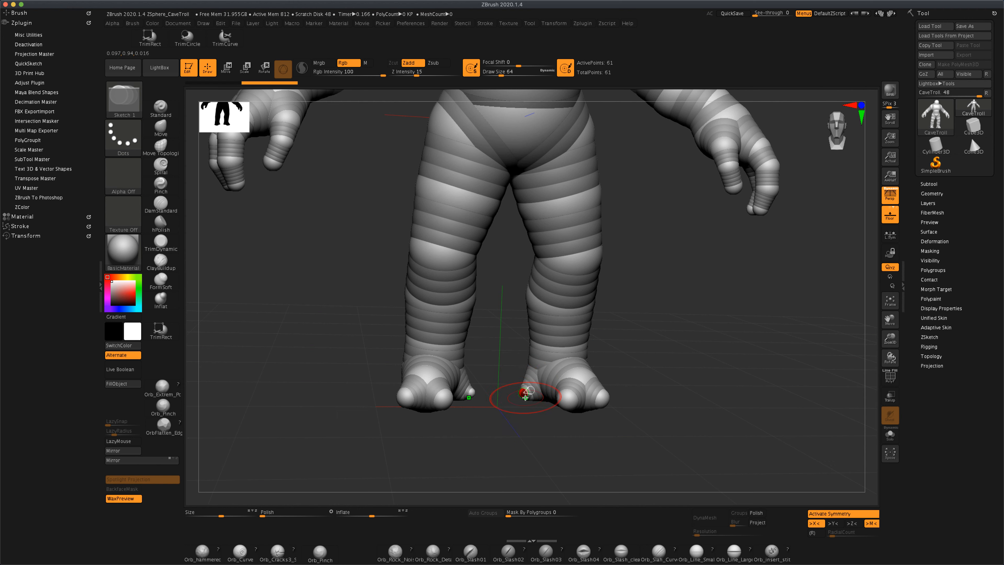
alt+click(523, 394)
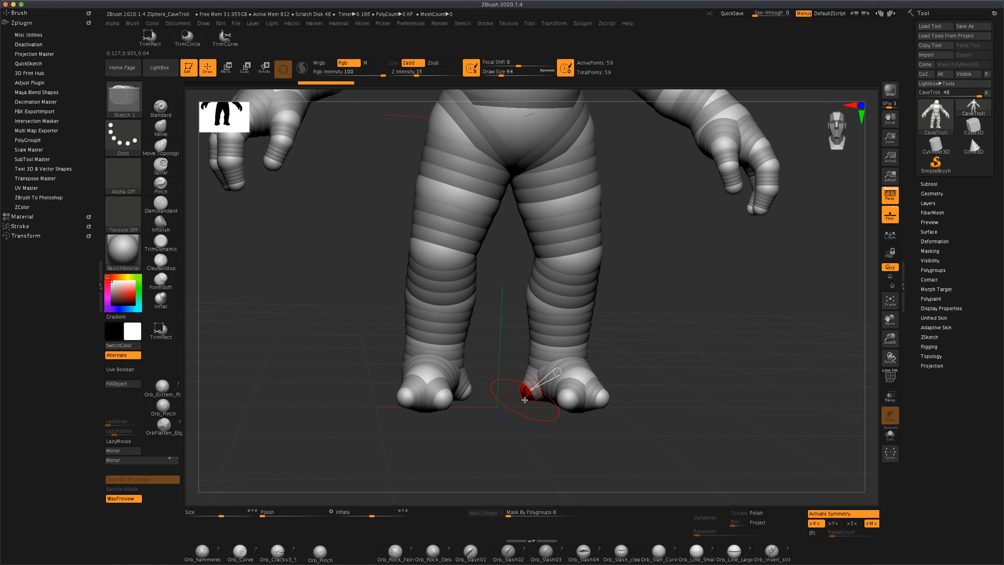
alt+click(527, 396)
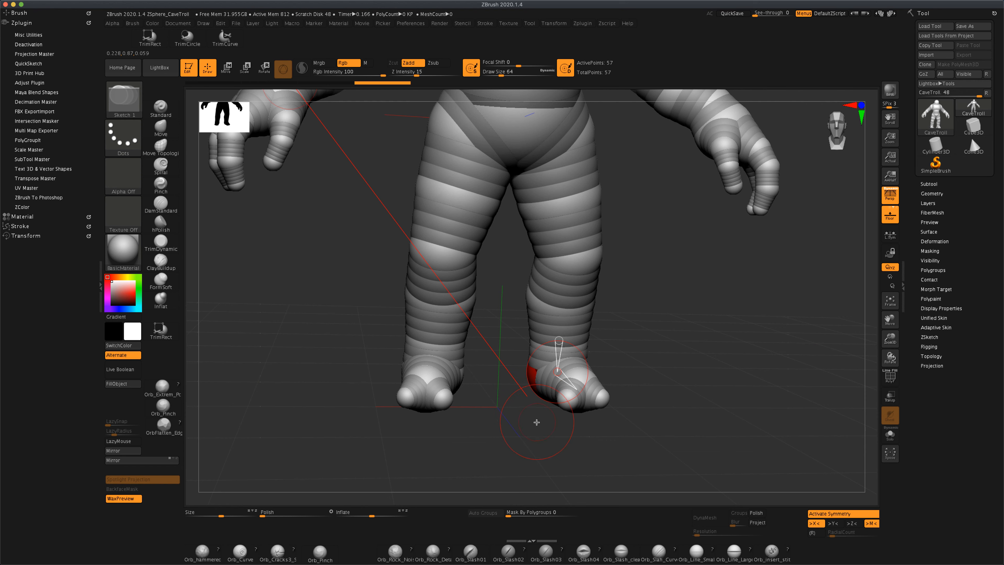
drag(654, 426, 632, 433)
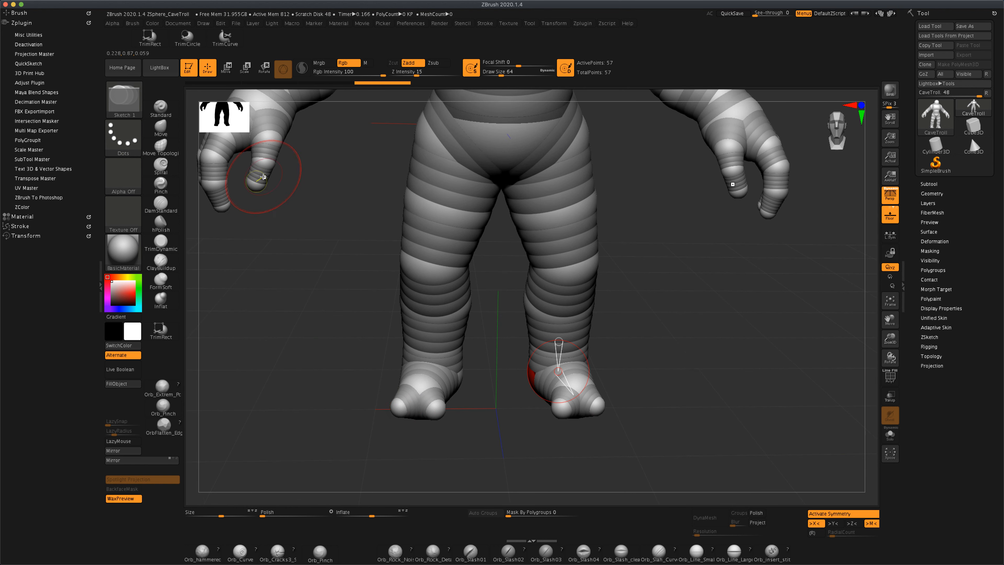
Reposition the remaining toe ZSpheres in Move mode and check the feet in the adaptive skin preview.
click(225, 67)
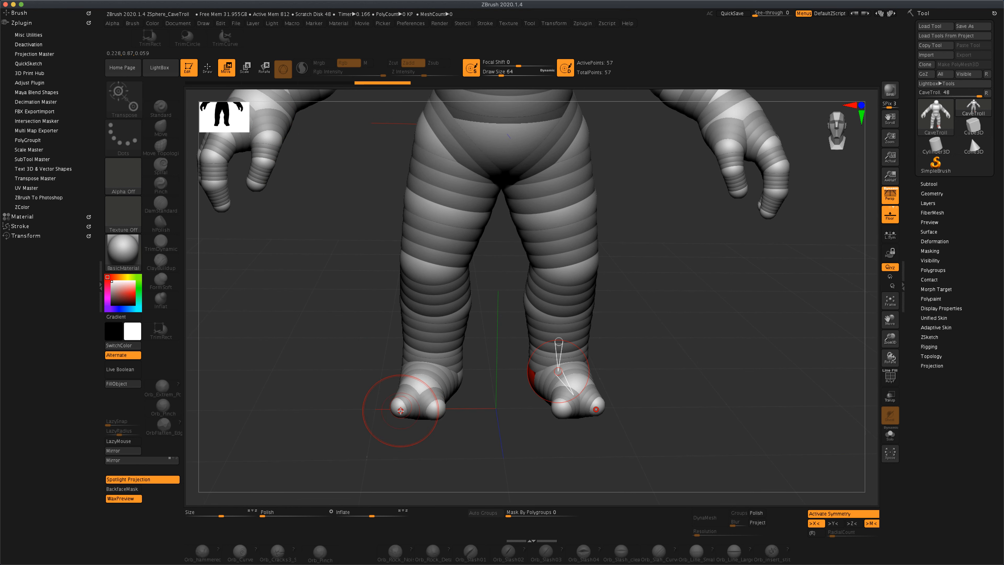
drag(399, 409, 439, 415)
mouse_move(495, 402)
mouse_down()
mouse_move(500, 363)
mouse_move(496, 419)
mouse_up()
key(a)
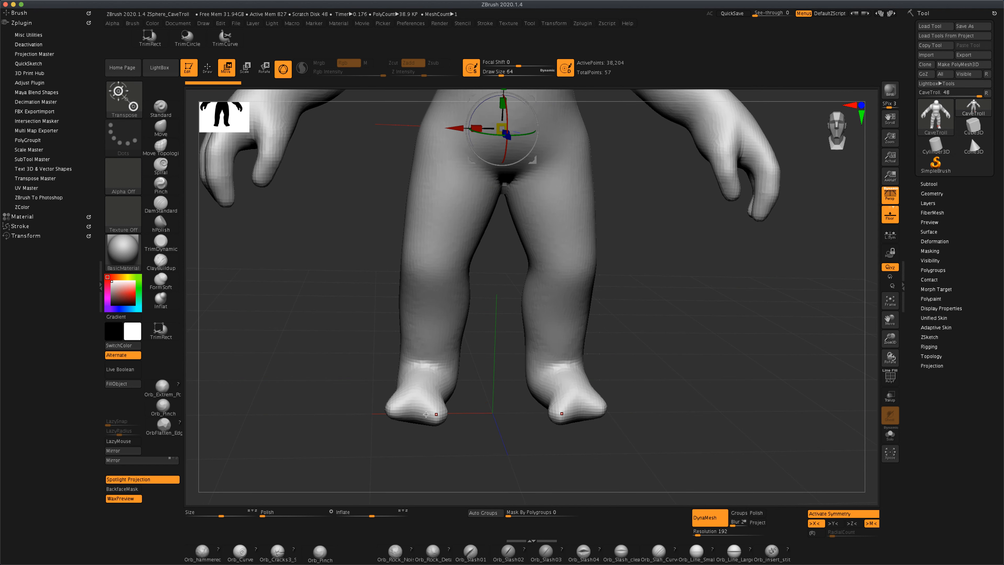
drag(424, 411, 531, 446)
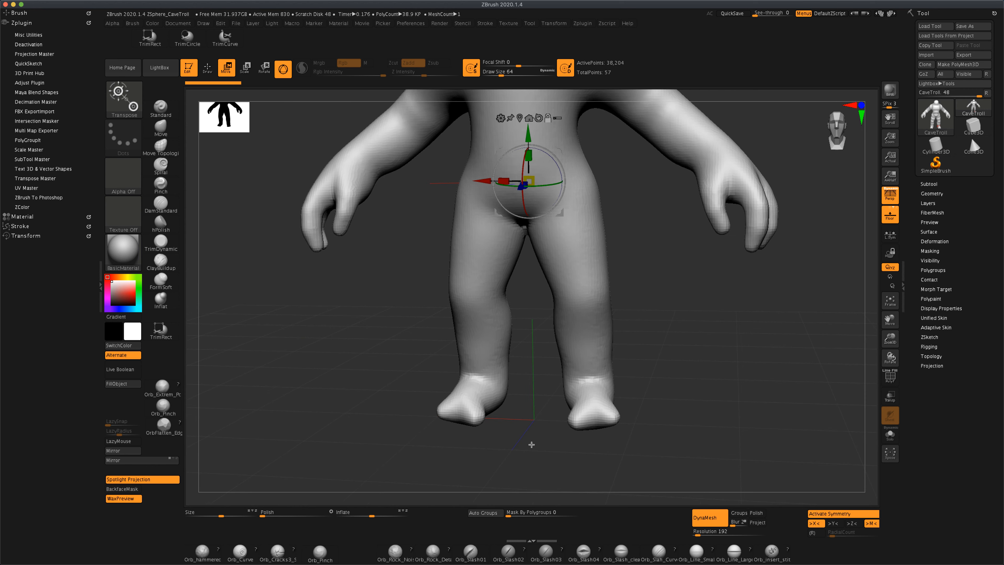
key(a)
drag(693, 363, 707, 412)
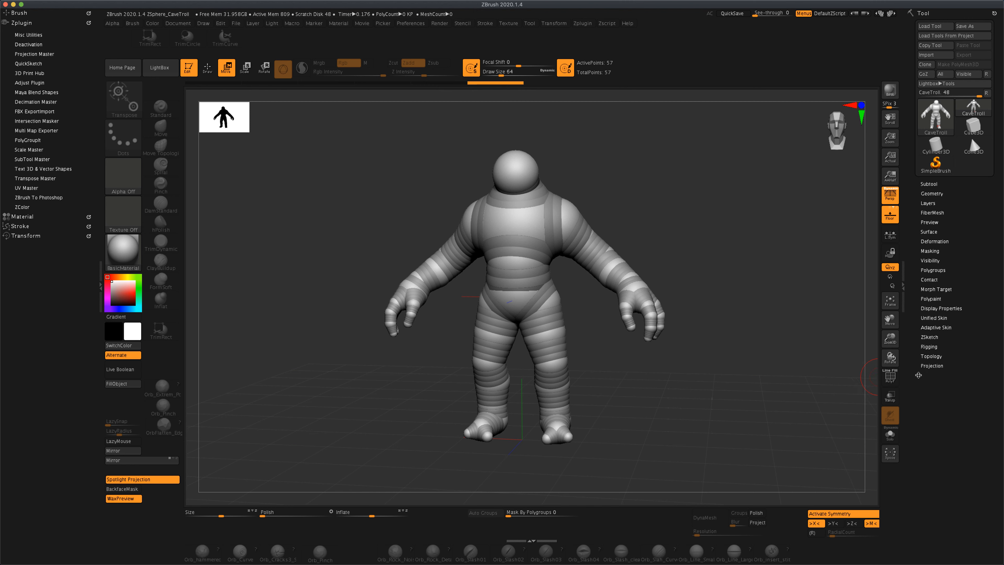
Preview the adaptive skin, try mesh density 2, and set the density to 3.
click(936, 328)
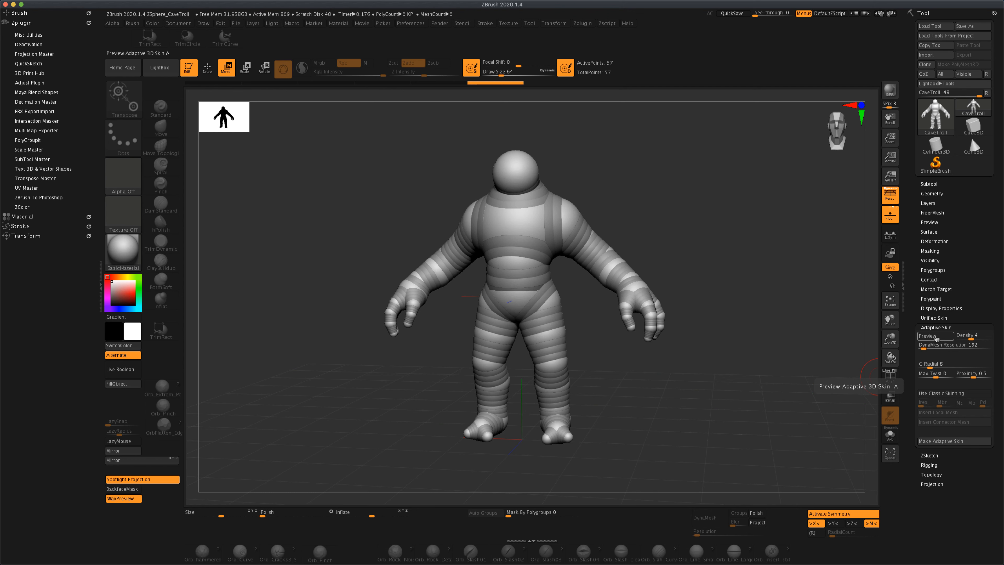
click(940, 337)
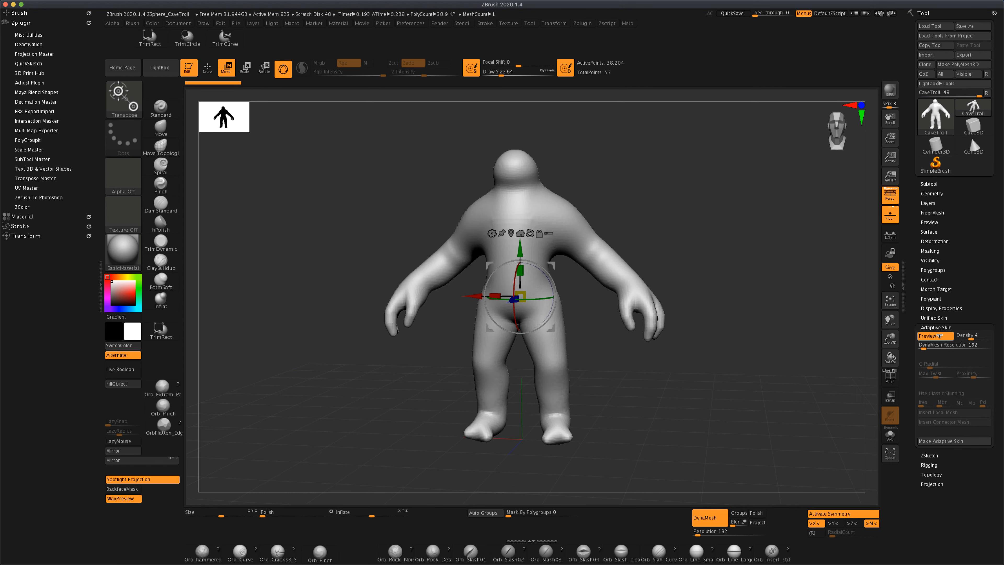
click(940, 337)
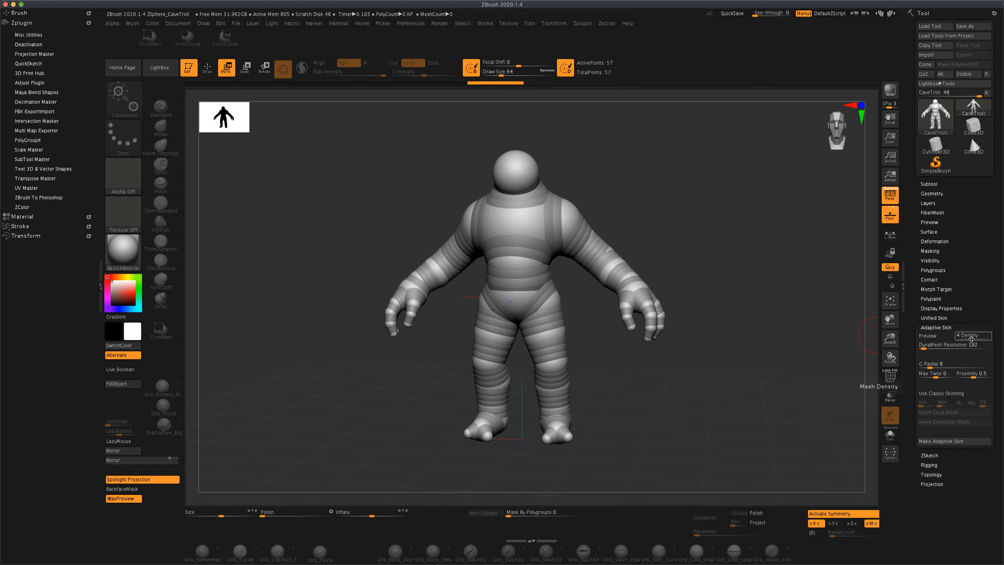
click(968, 340)
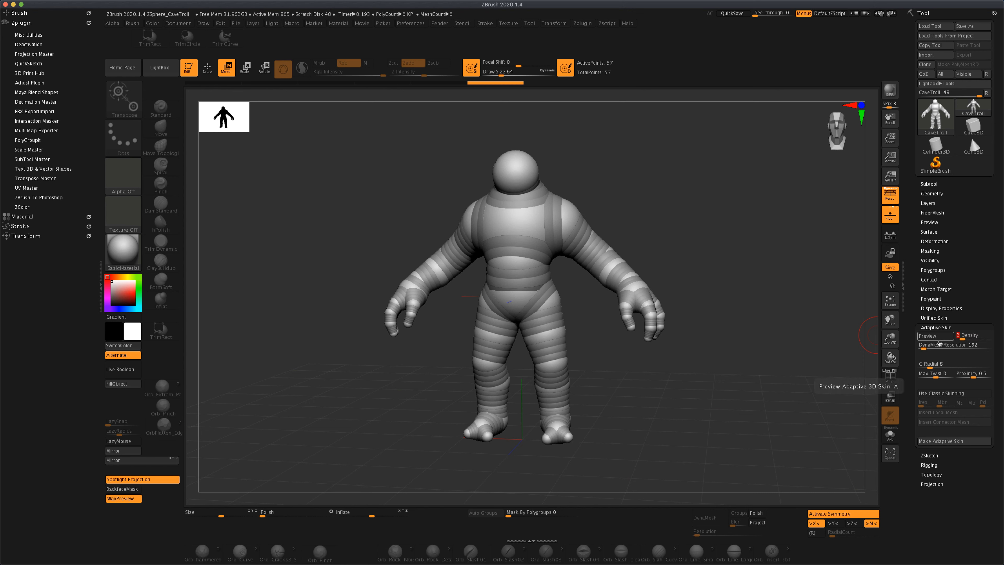
click(935, 337)
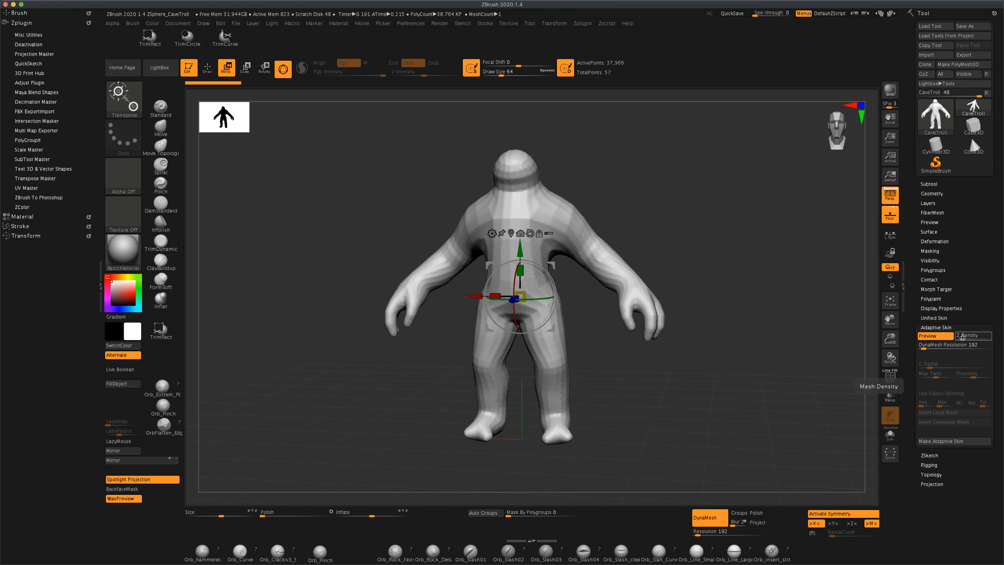
drag(962, 337, 965, 339)
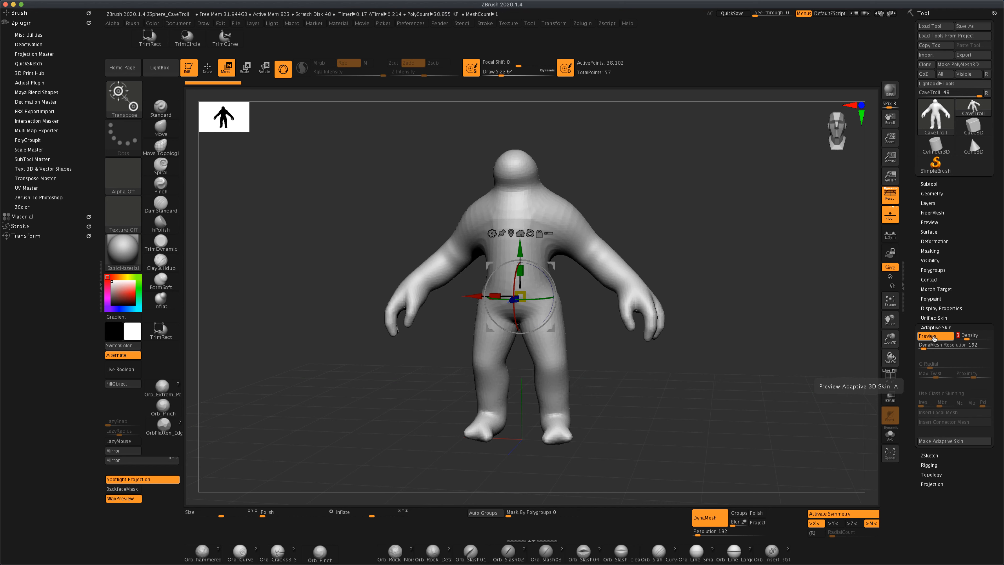
Generate an adaptive skin from the ZSphere troll and switch to the Skin_CaveTroll tool.
drag(750, 325, 765, 360)
alt+drag(722, 212, 719, 210)
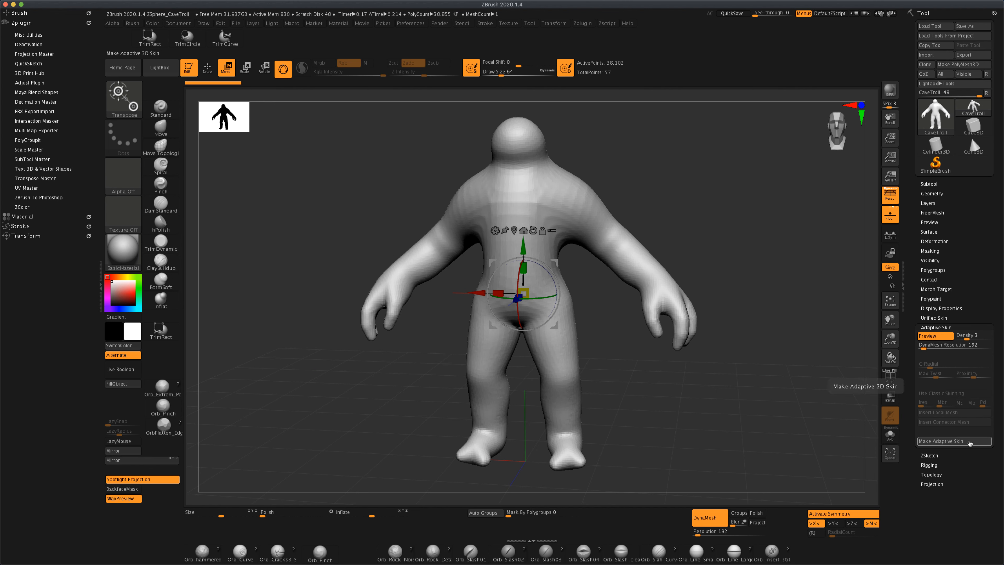
click(970, 442)
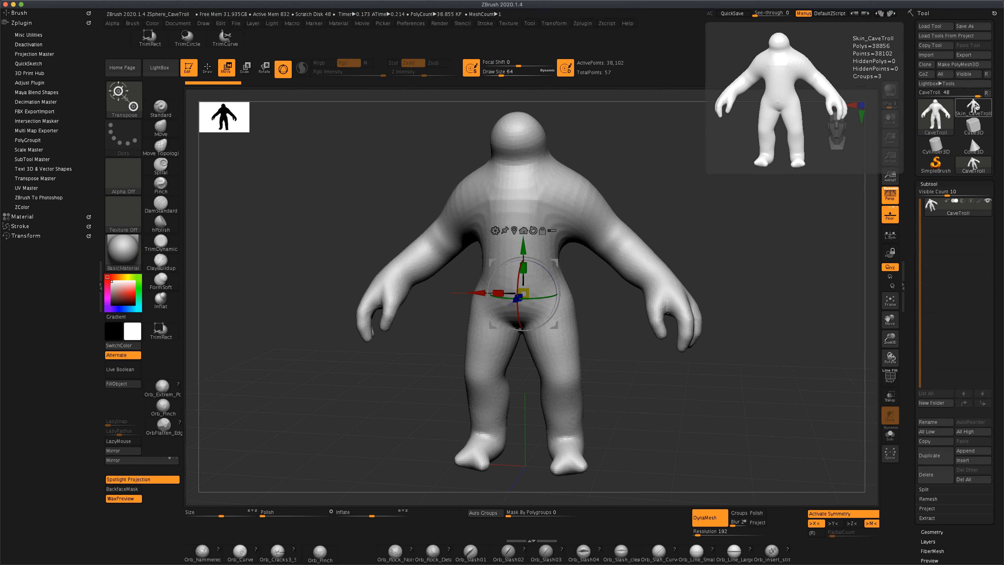
click(973, 106)
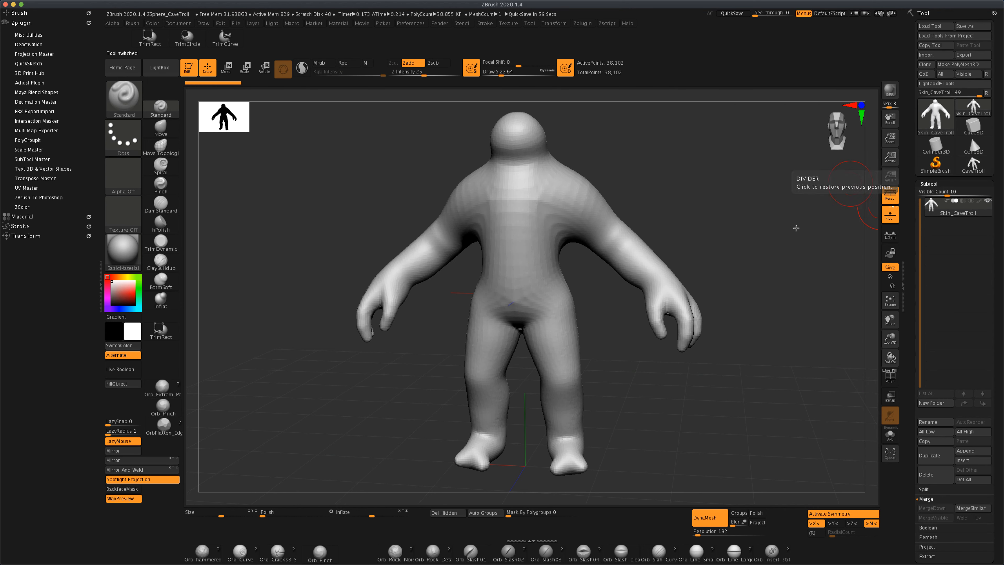
Set the DynaMesh resolution to 128 and remesh the troll skin.
mouse_move(764, 270)
mouse_down()
mouse_move(764, 262)
mouse_move(773, 273)
mouse_up()
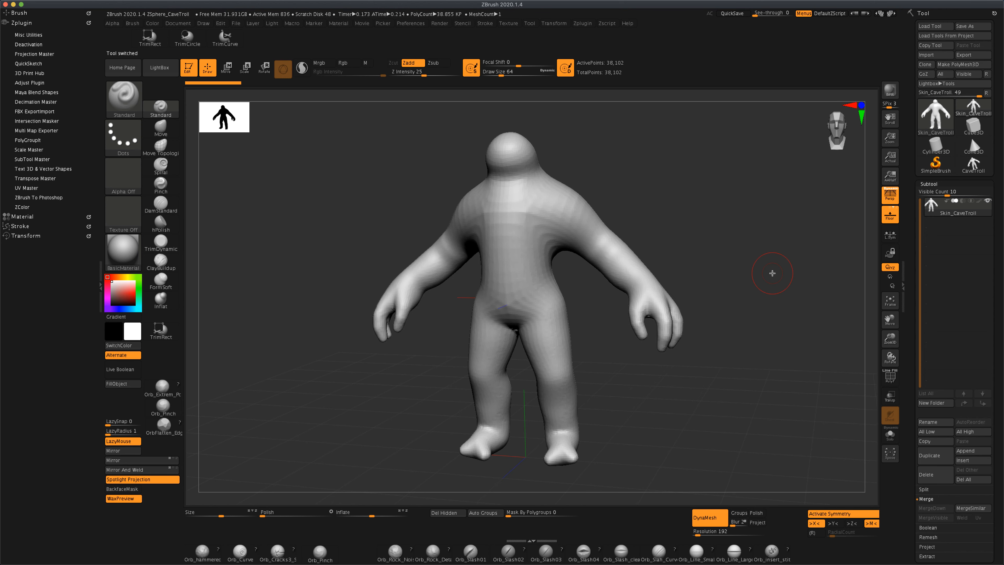
mouse_move(767, 272)
mouse_down()
mouse_move(790, 276)
mouse_move(717, 278)
mouse_move(808, 271)
mouse_move(769, 273)
mouse_up()
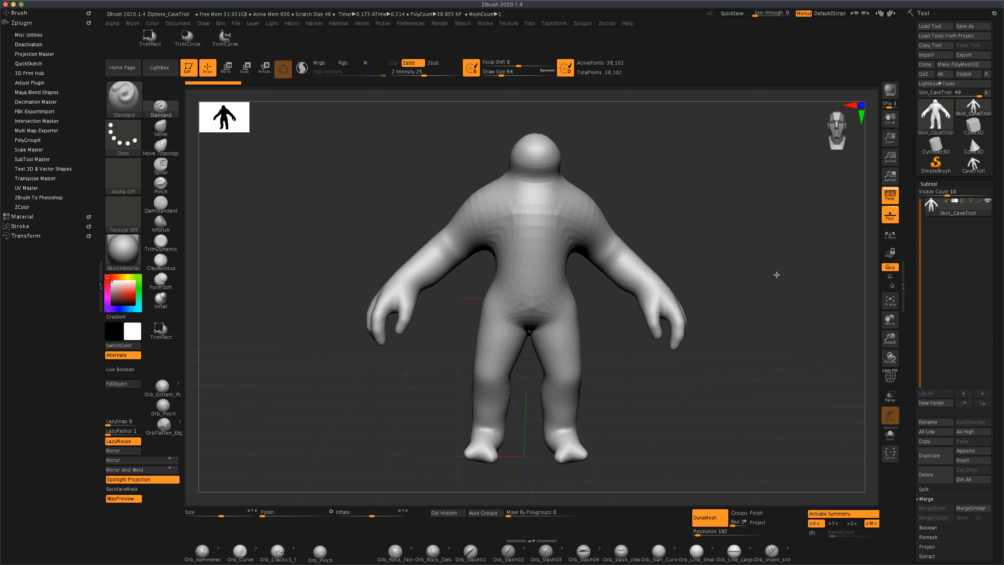
drag(765, 276, 708, 286)
mouse_move(761, 287)
mouse_down()
mouse_move(769, 278)
mouse_move(699, 279)
mouse_move(769, 285)
mouse_move(758, 275)
mouse_move(771, 314)
mouse_move(773, 391)
mouse_move(759, 317)
mouse_move(764, 338)
mouse_move(735, 342)
mouse_move(724, 290)
mouse_move(725, 373)
mouse_up()
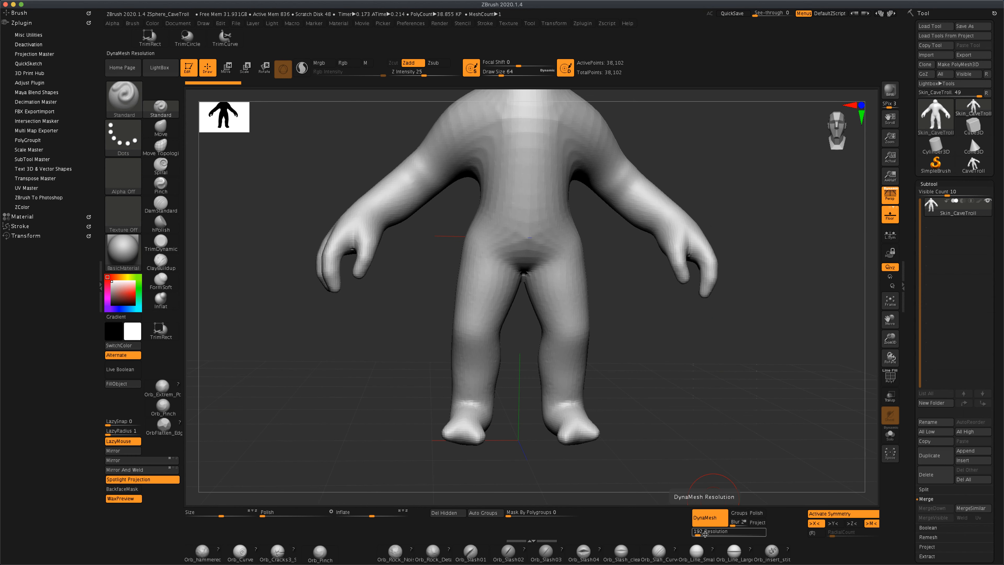
drag(688, 437, 683, 437)
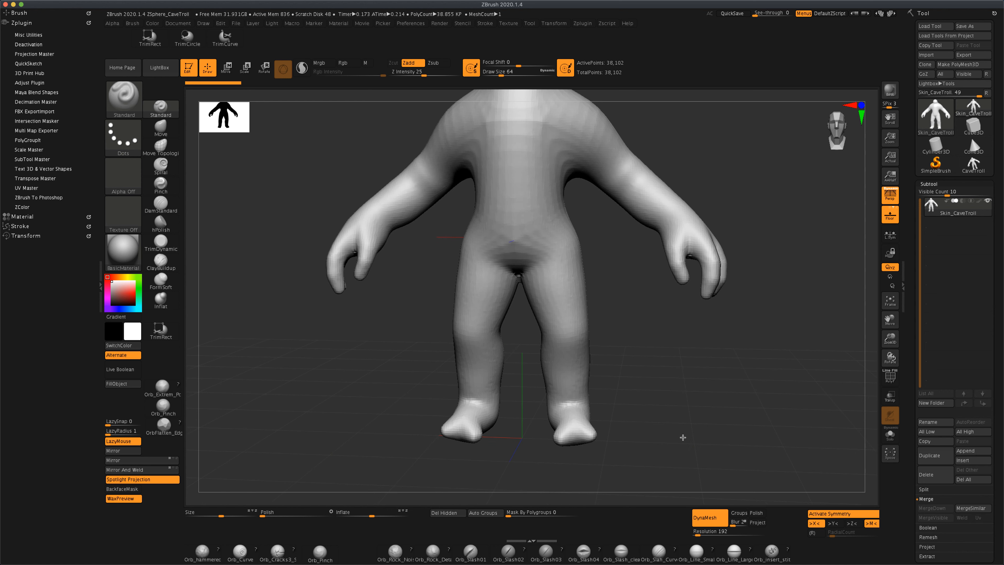
click(708, 532)
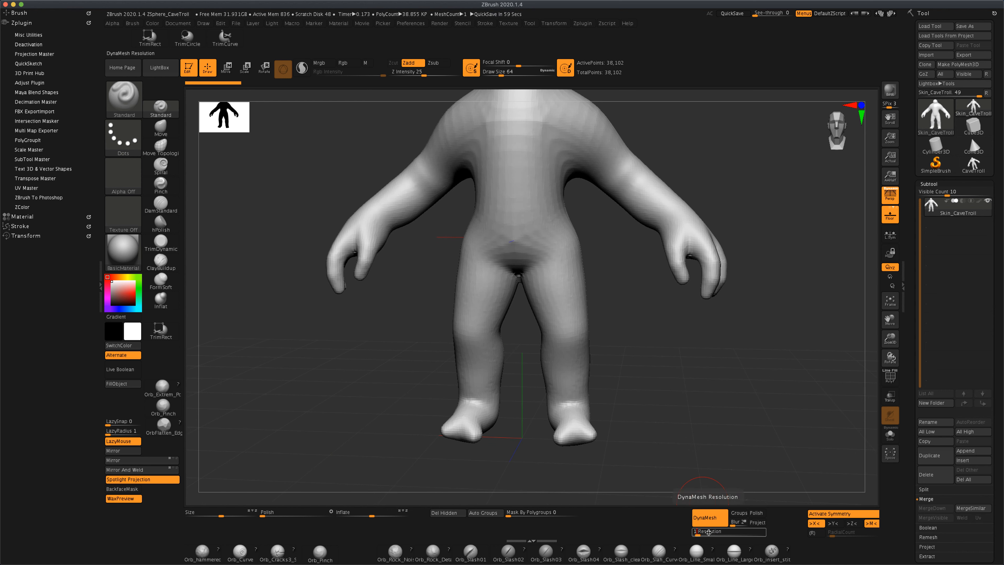
key(Return)
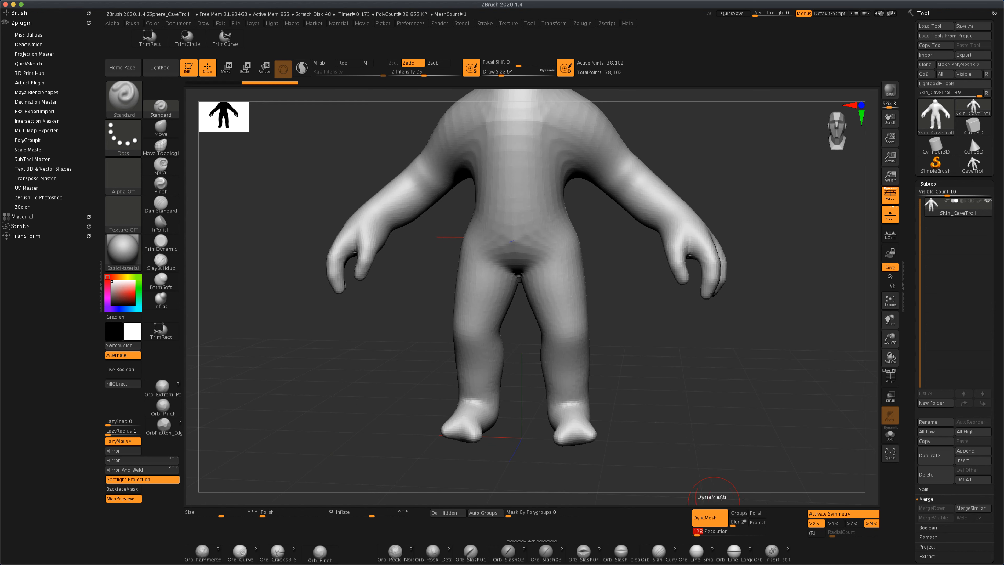
ctrl+drag(732, 348, 789, 424)
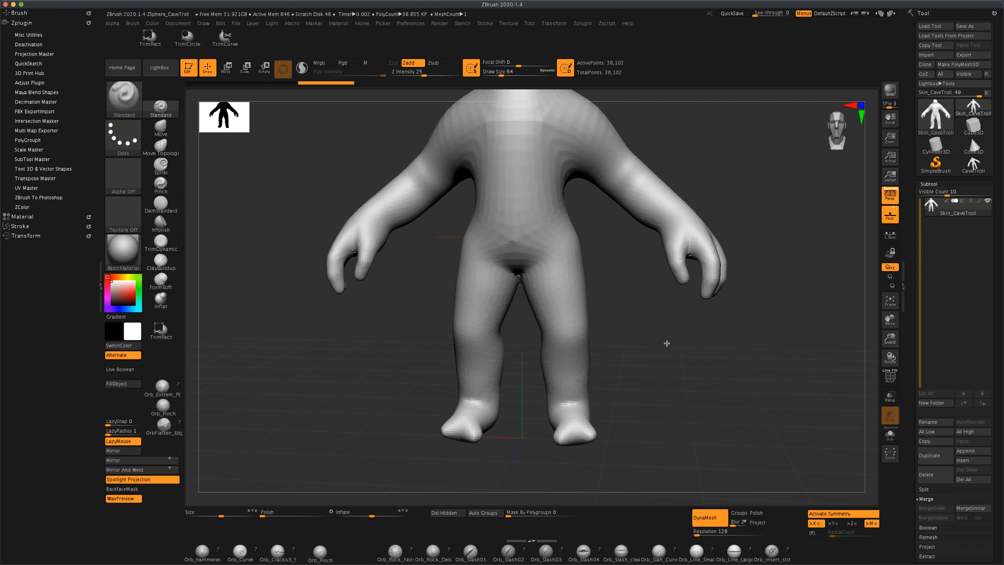
Apply the Polish deformation to the whole troll mesh to smooth out its surface.
mouse_move(667, 343)
mouse_down()
mouse_move(684, 347)
mouse_move(661, 346)
mouse_move(670, 350)
mouse_up()
drag(267, 520, 274, 516)
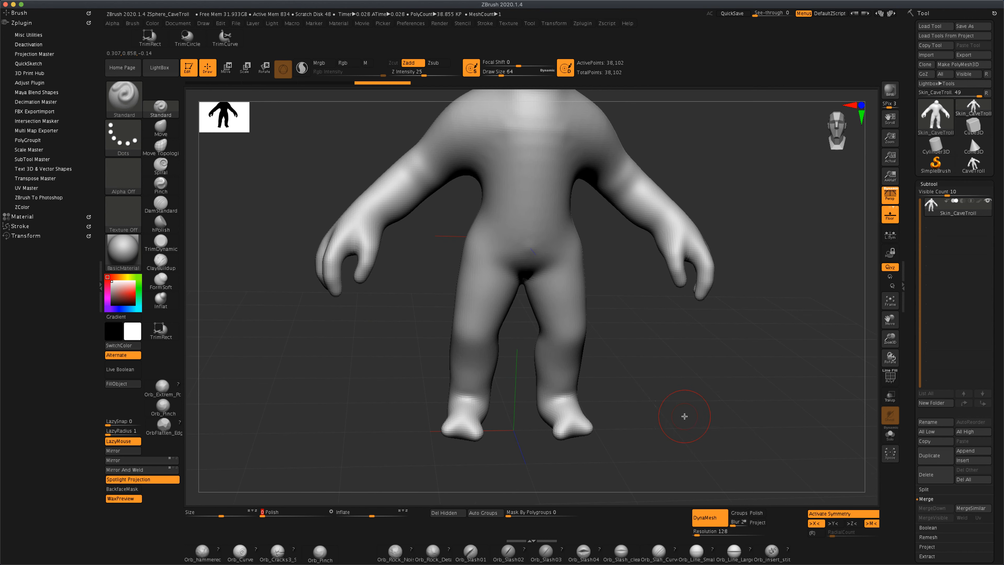
alt+drag(684, 415, 704, 424)
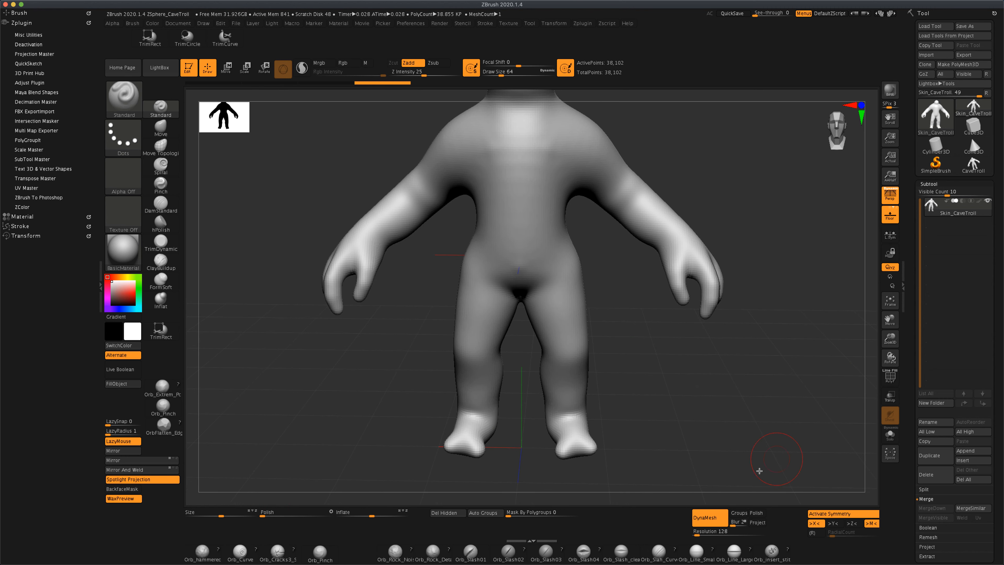
alt+drag(810, 435, 795, 444)
Examine the DynaMesh settings under Geometry and the Polish options under Deformation for the troll skin.
scroll(994, 350, down, 5)
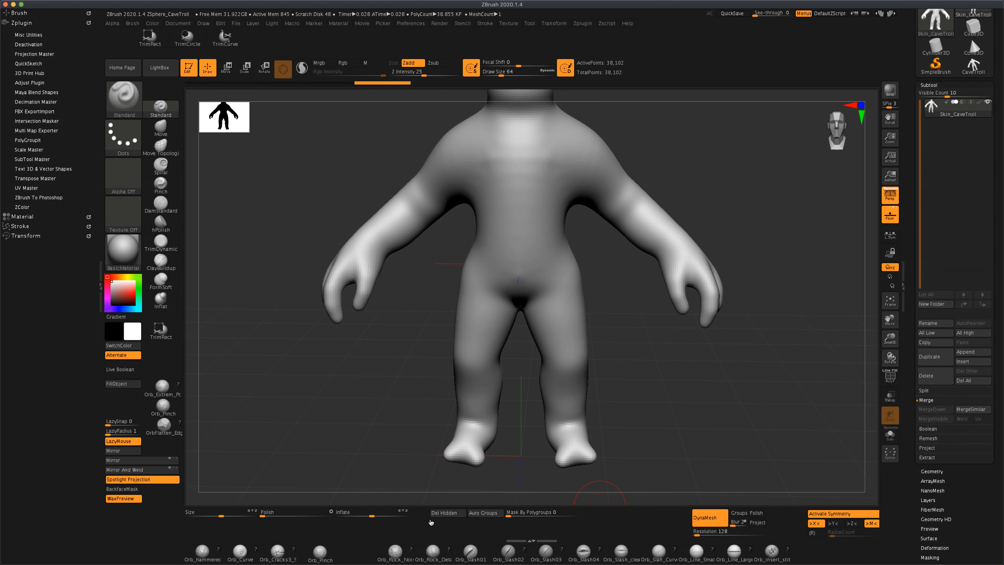
alt+drag(677, 410, 680, 432)
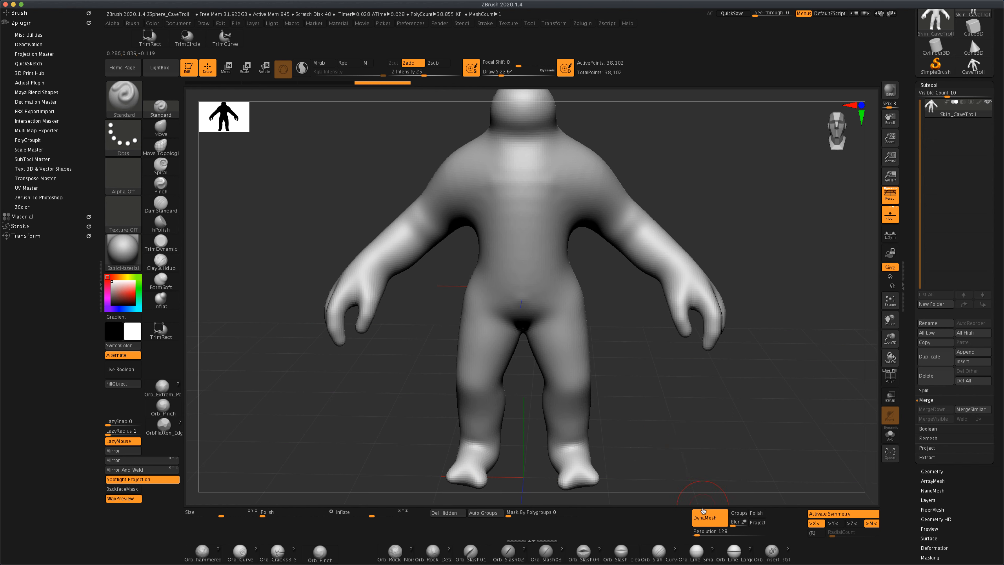
click(931, 471)
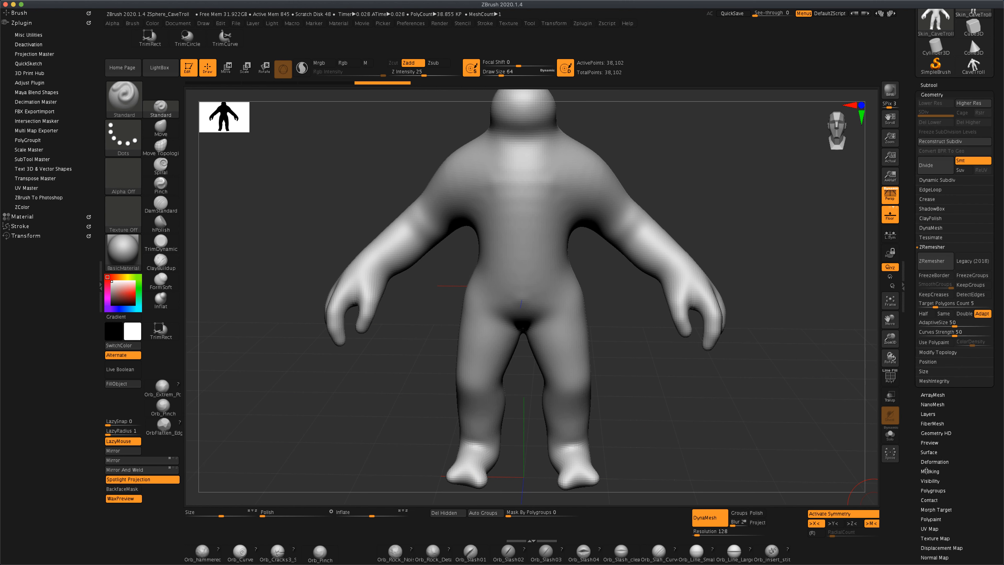
click(933, 229)
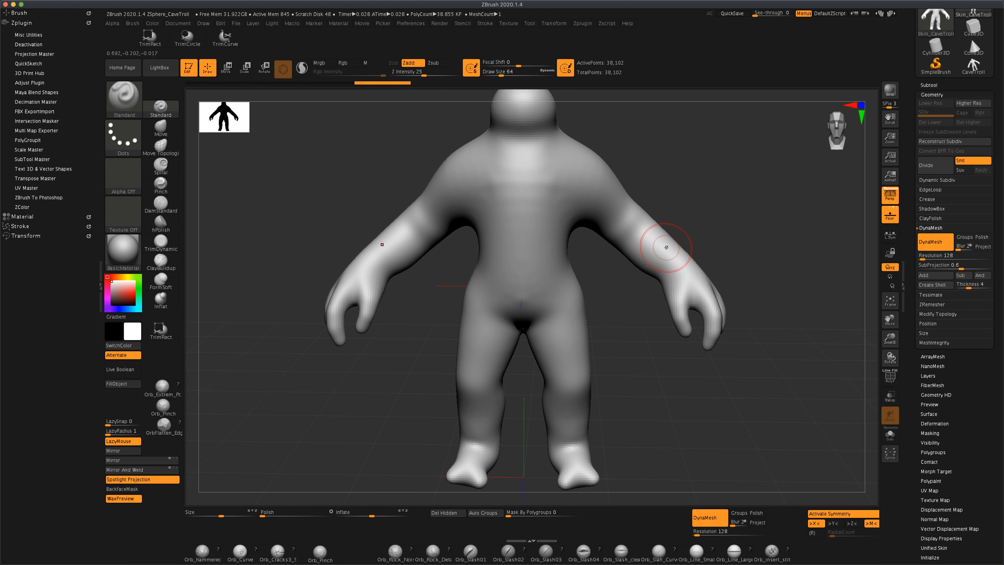
click(555, 23)
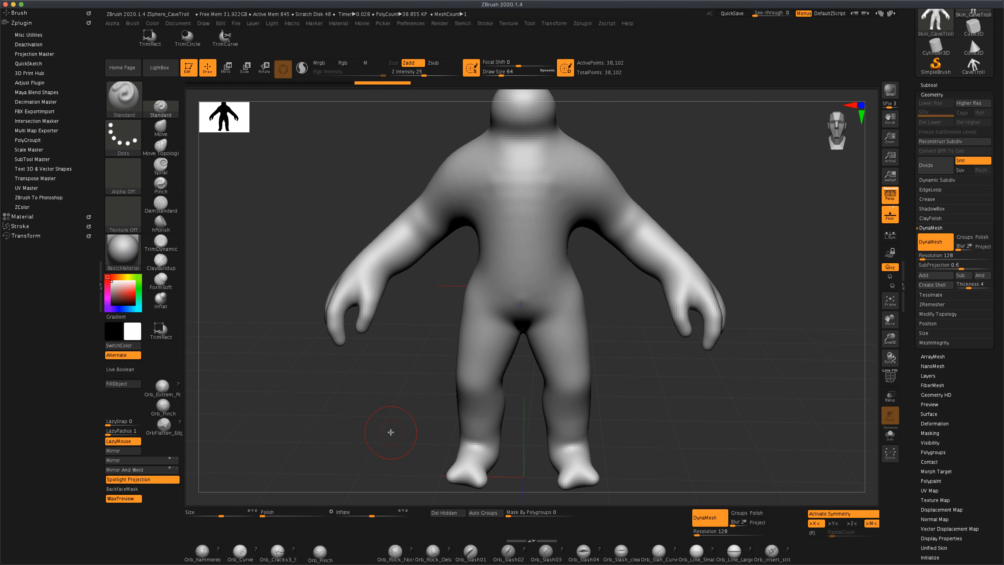
alt+drag(390, 432, 398, 440)
alt+drag(686, 440, 424, 445)
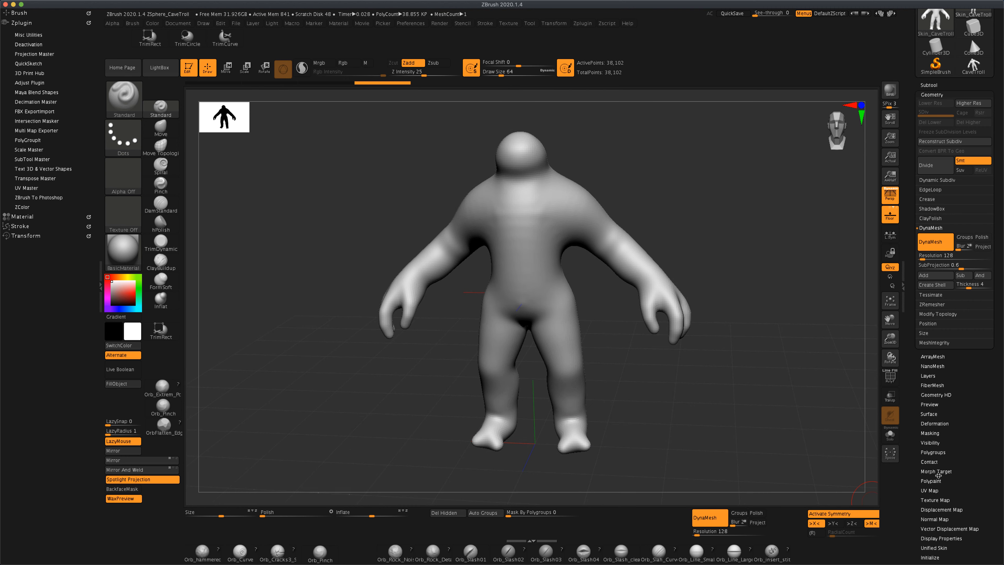
click(935, 424)
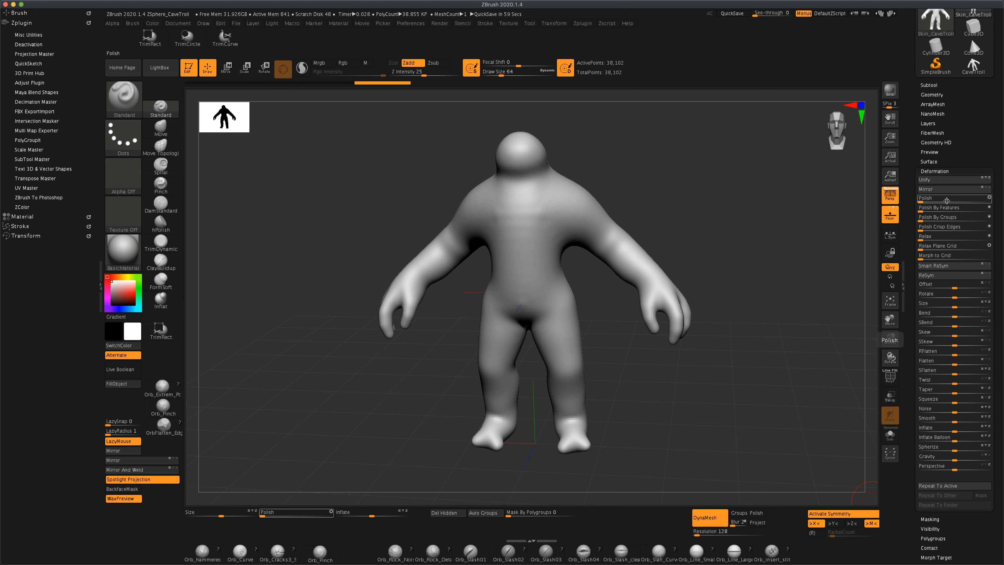
mouse_move(709, 218)
mouse_down()
mouse_move(709, 232)
mouse_move(733, 251)
mouse_move(717, 253)
mouse_move(758, 280)
mouse_up()
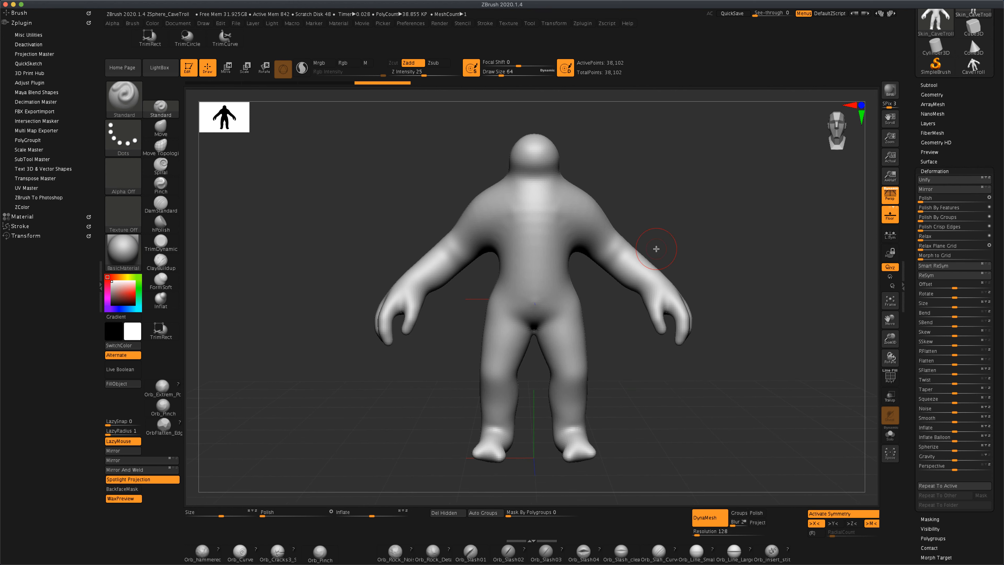
Use the Move brush at draw sizes 192 and 158 to narrow the waist and reshape the hips and legs.
click(173, 130)
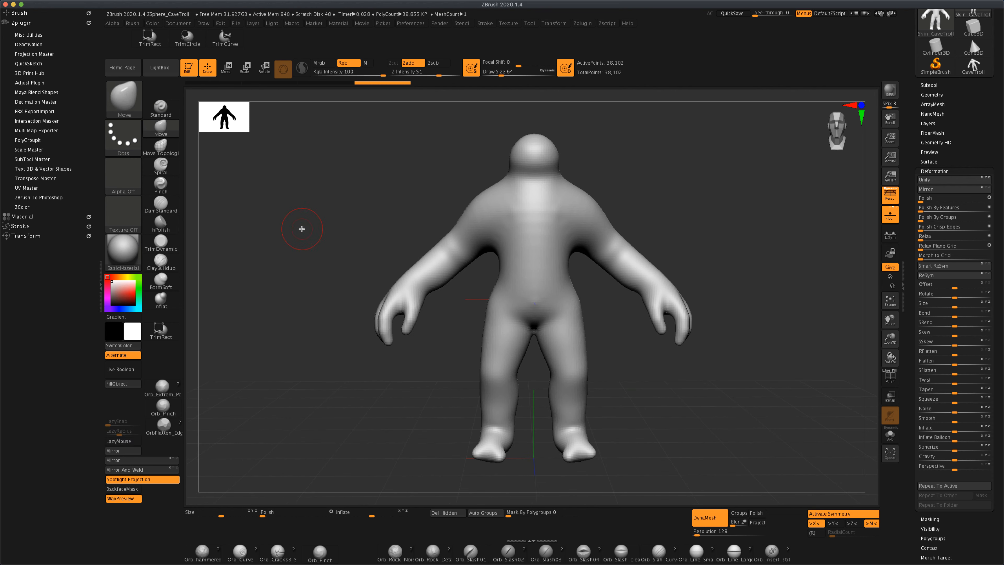
key(s)
drag(302, 229, 313, 230)
mouse_move(581, 302)
mouse_down()
mouse_move(593, 305)
mouse_move(534, 296)
mouse_move(617, 303)
mouse_move(540, 293)
mouse_up()
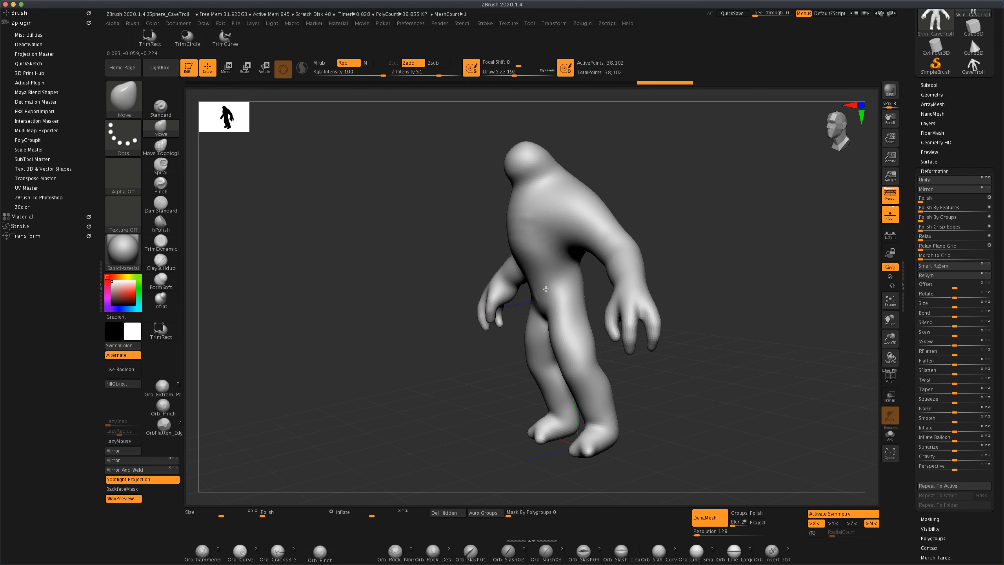
drag(686, 290, 593, 285)
key(s)
drag(418, 263, 415, 263)
drag(578, 286, 588, 287)
drag(388, 265, 451, 257)
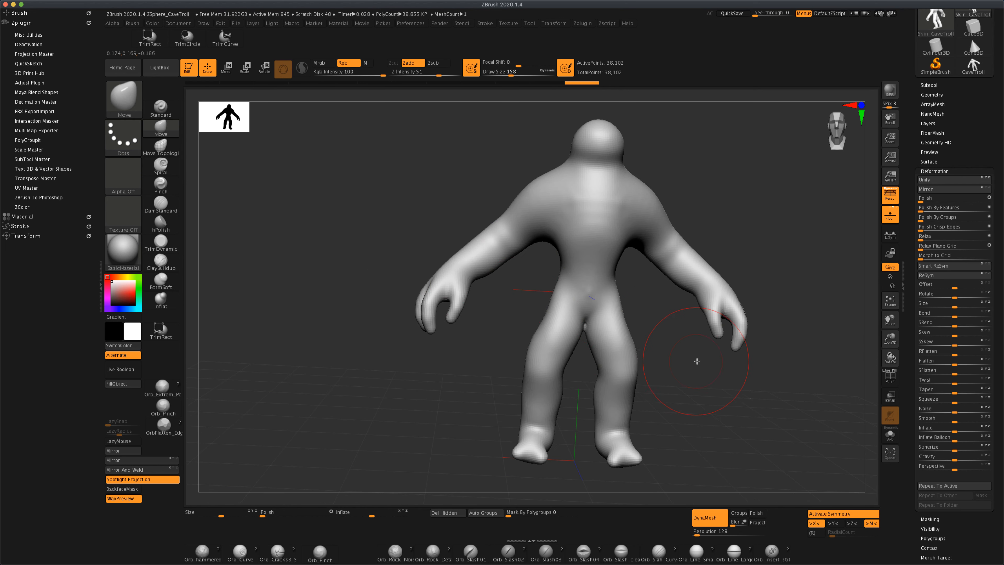
Pull the shoulders outward with the Move brush and raise the armpits using draw sizes 83 and 136.
alt+drag(702, 362, 676, 363)
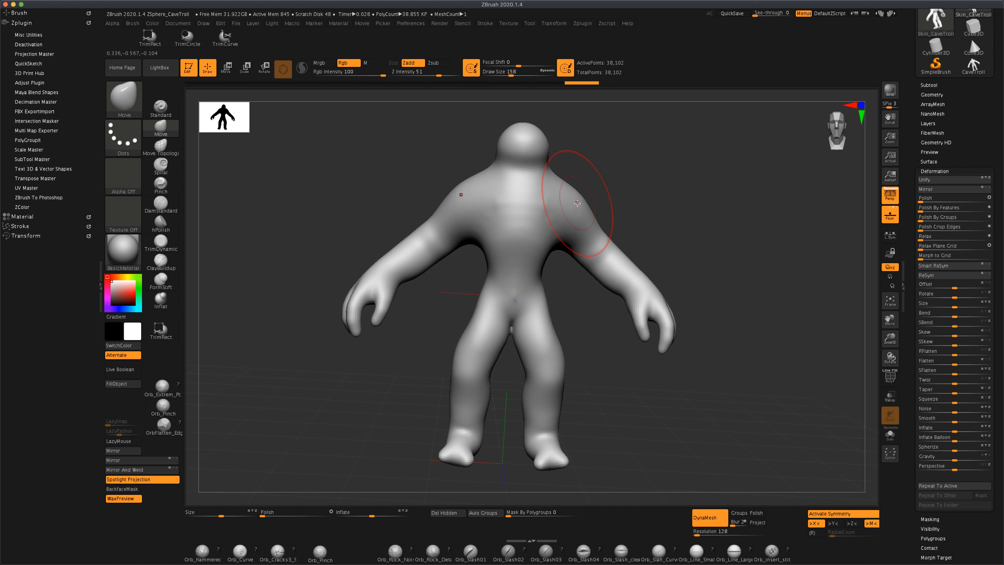
drag(577, 203, 589, 193)
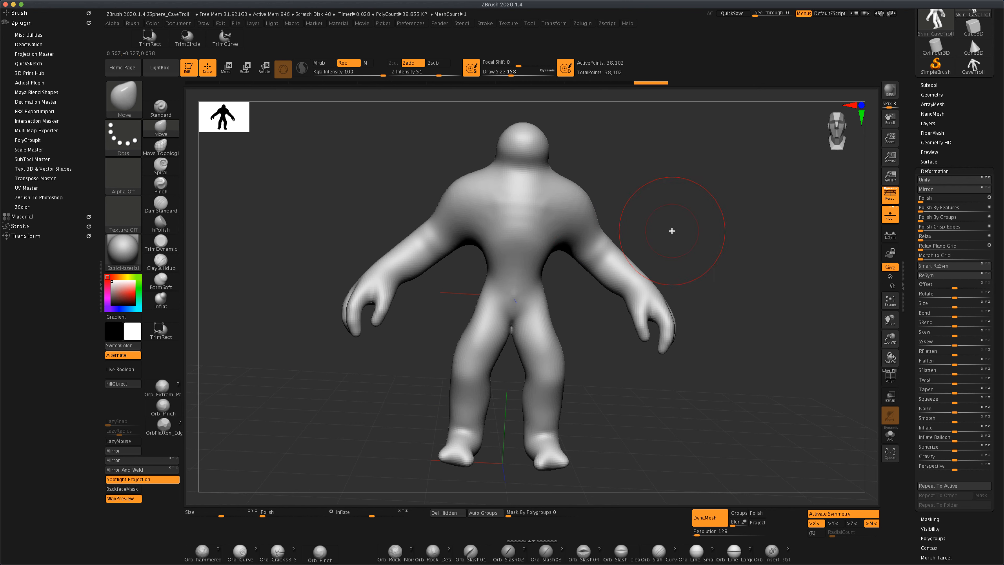
key(s)
drag(672, 231, 665, 231)
drag(556, 247, 554, 243)
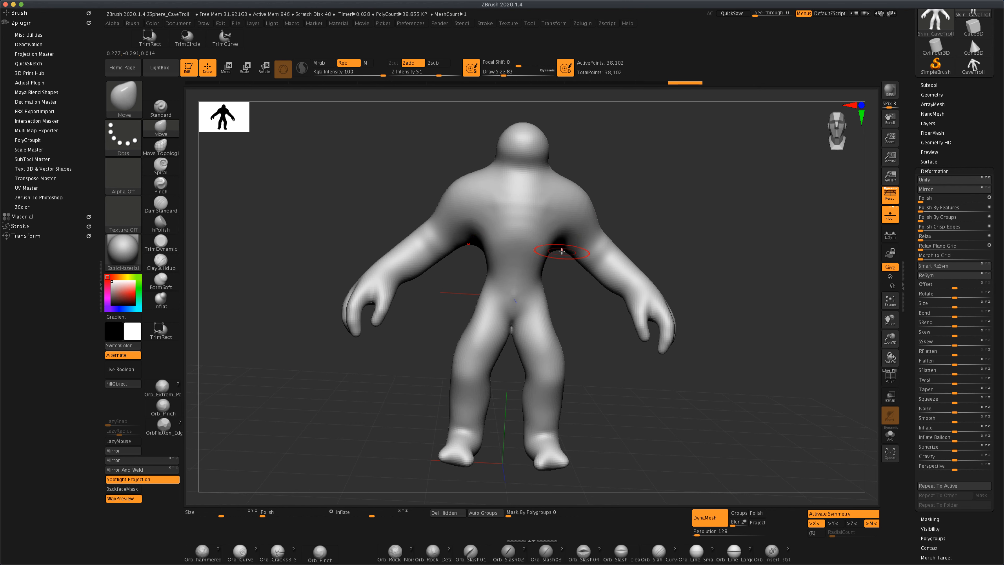
key(s)
drag(649, 228, 654, 230)
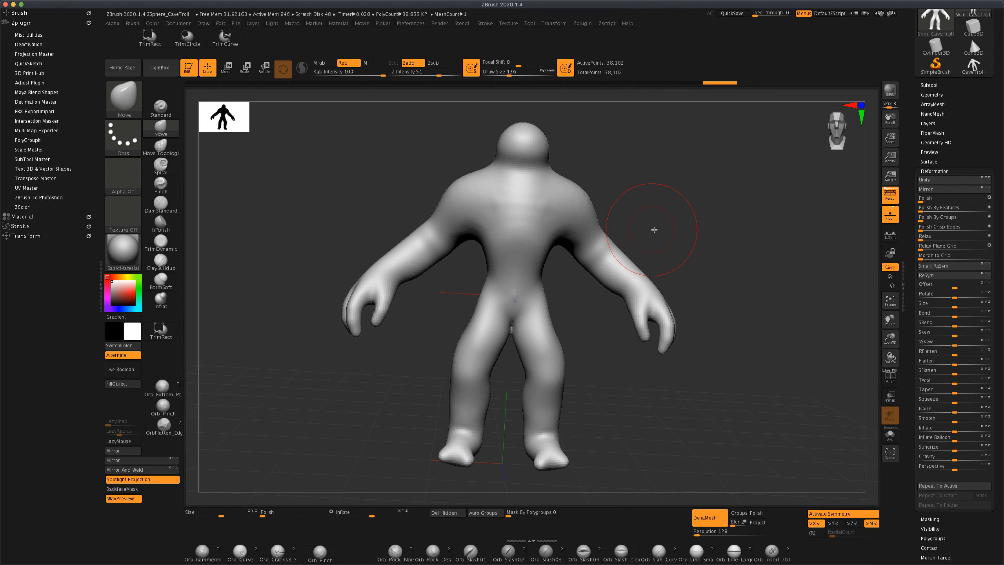
drag(558, 244, 556, 228)
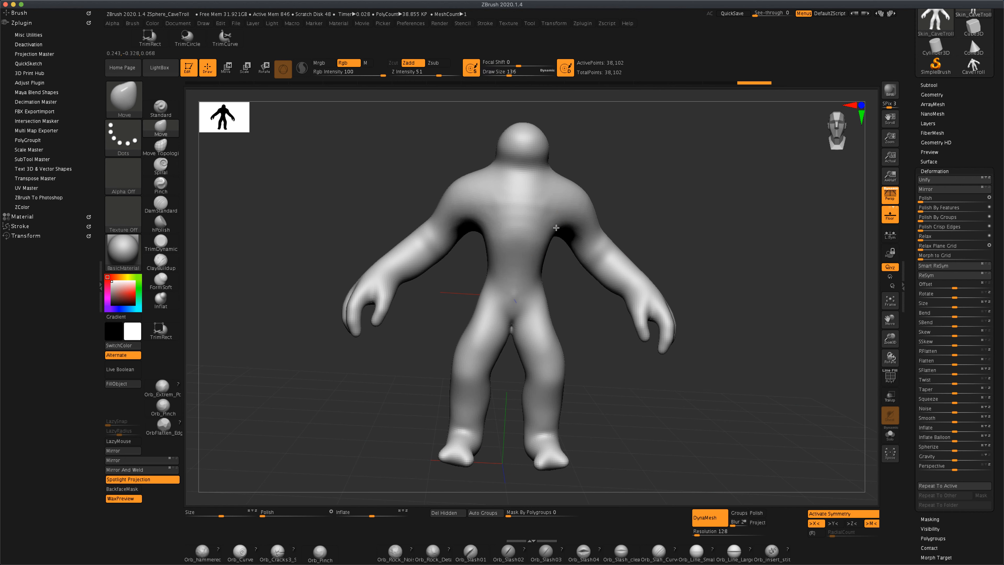
Adjust the lower back from behind with the Move brush and smooth the crotch between the legs.
drag(695, 228, 568, 228)
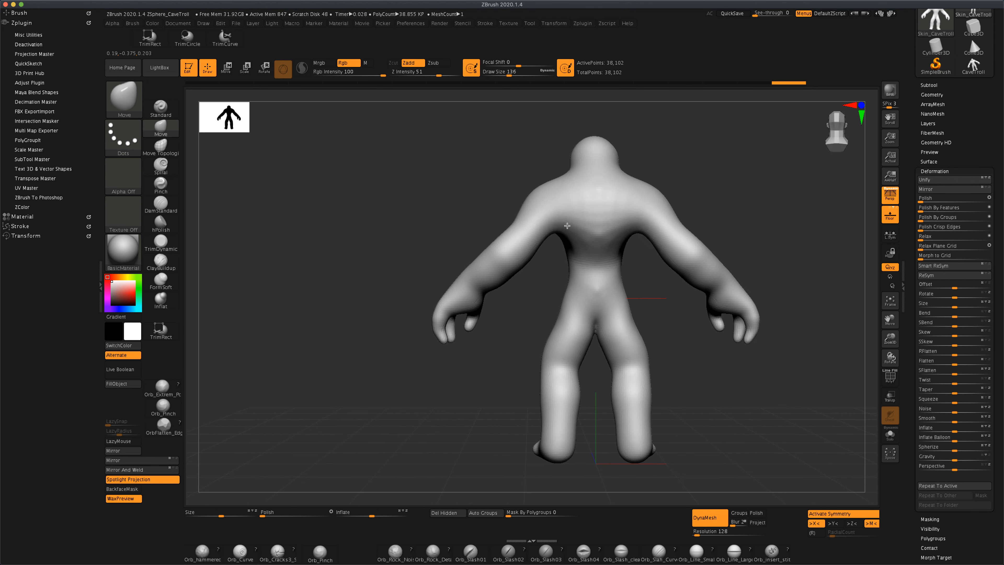
drag(597, 286, 597, 278)
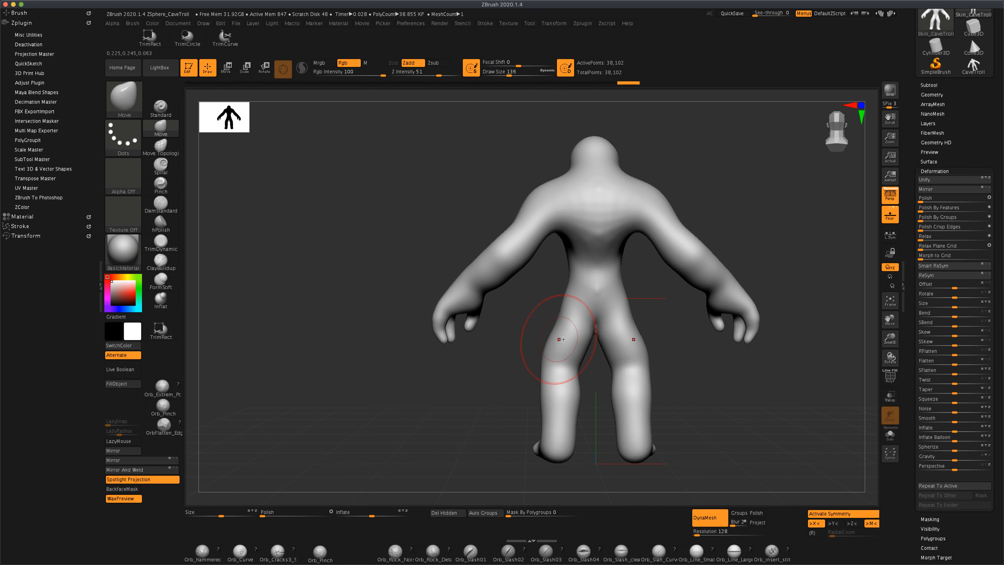
shift+drag(600, 330, 594, 326)
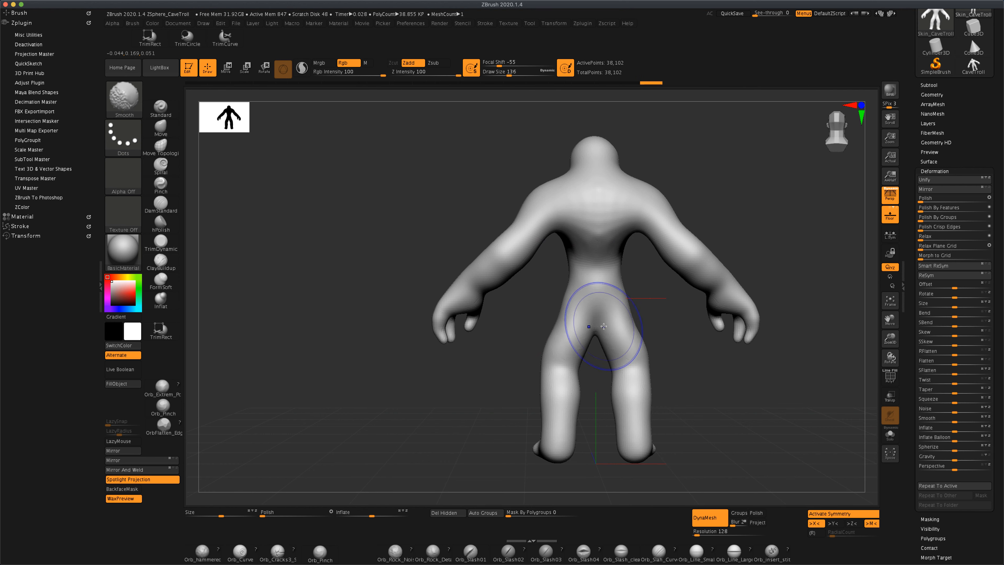
mouse_move(697, 351)
mouse_down()
mouse_move(684, 352)
mouse_move(707, 354)
mouse_move(621, 360)
mouse_move(641, 365)
mouse_move(611, 372)
mouse_up()
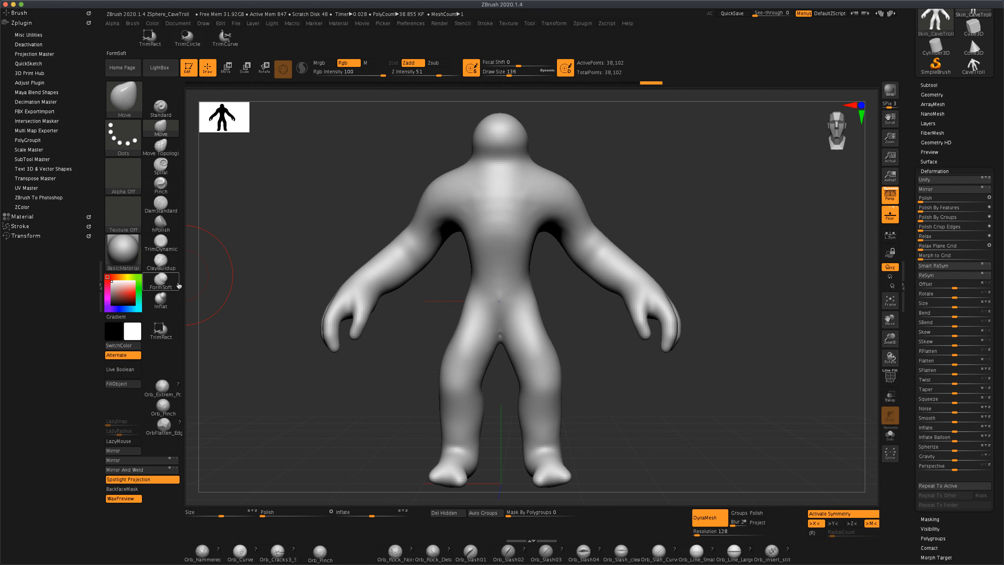
Build up the pectoral muscles on both sides of the chest with the Standard brush at draw size 44.
click(161, 107)
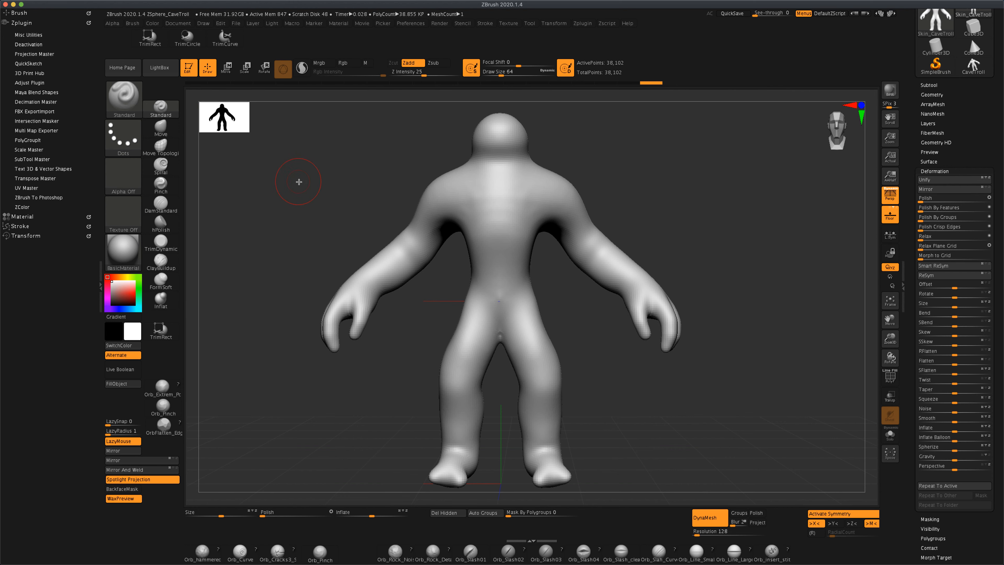
key(s)
click(296, 184)
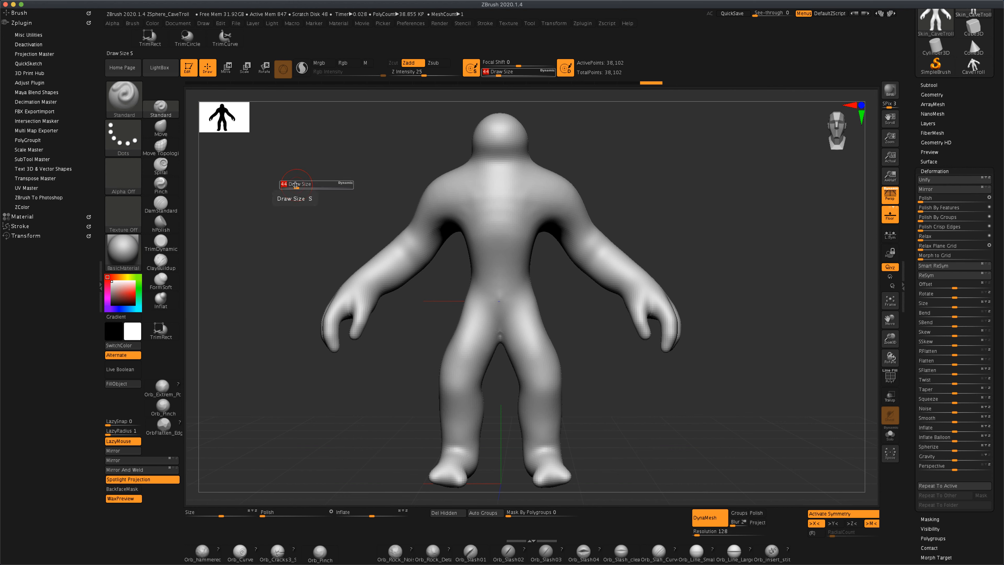
drag(494, 205, 488, 232)
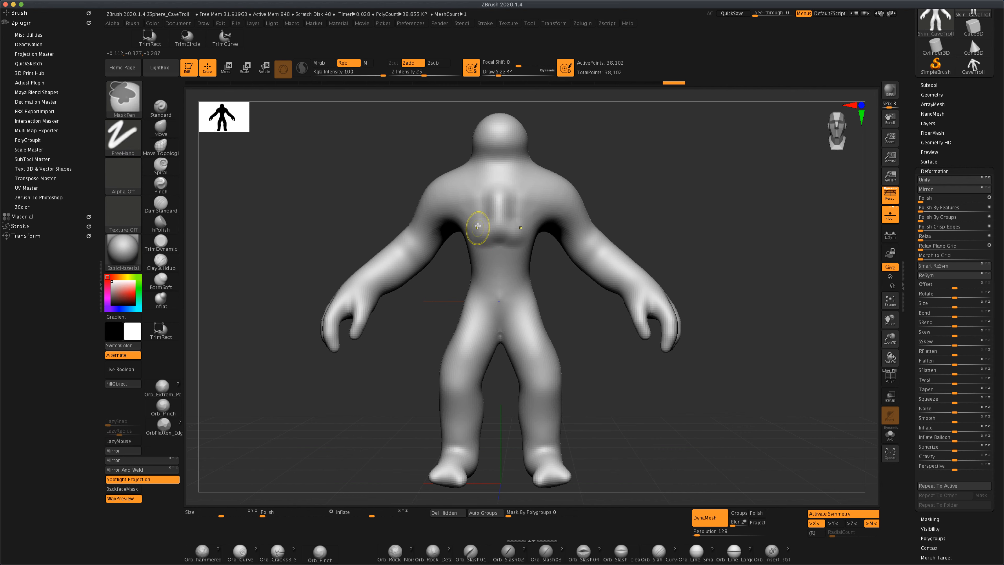
key(ctrl+z)
mouse_move(484, 198)
mouse_down()
mouse_move(478, 237)
mouse_move(470, 211)
mouse_move(480, 238)
mouse_move(473, 224)
mouse_move(470, 242)
mouse_up()
drag(461, 199, 463, 213)
Sculpt muscle mass from the chest across both shoulders with the Standard brush, using draw sizes 94 and 77.
mouse_move(367, 183)
mouse_down()
mouse_move(389, 184)
mouse_move(355, 184)
mouse_up()
key(s)
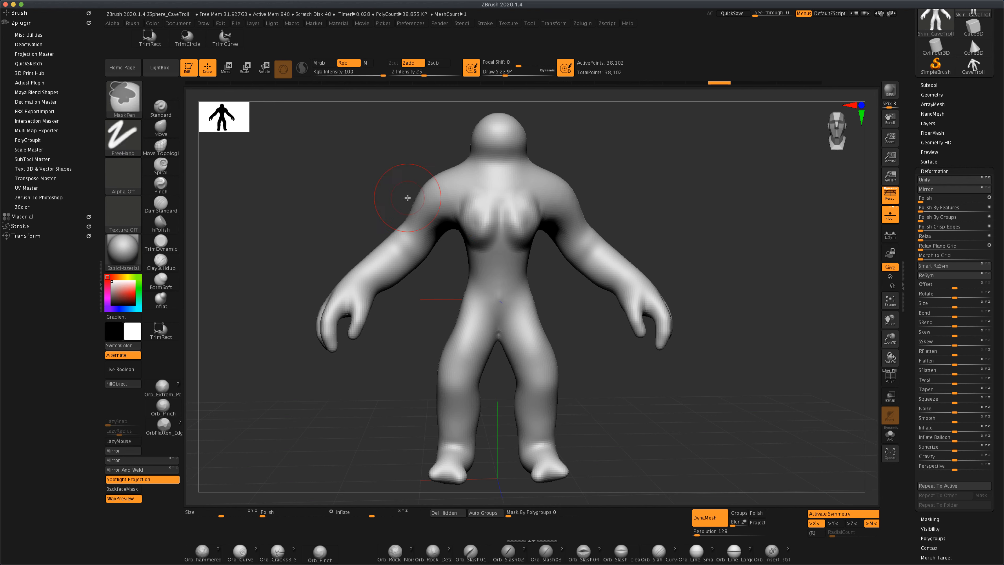
mouse_move(469, 209)
mouse_down()
mouse_move(474, 162)
mouse_move(463, 206)
mouse_move(448, 199)
mouse_move(447, 181)
mouse_move(430, 181)
mouse_up()
key(s)
click(361, 185)
mouse_move(367, 190)
mouse_down()
mouse_move(343, 182)
mouse_move(429, 178)
mouse_up()
key(s)
click(368, 189)
mouse_move(325, 171)
mouse_down()
mouse_move(358, 185)
mouse_move(411, 161)
mouse_up()
drag(545, 243, 423, 169)
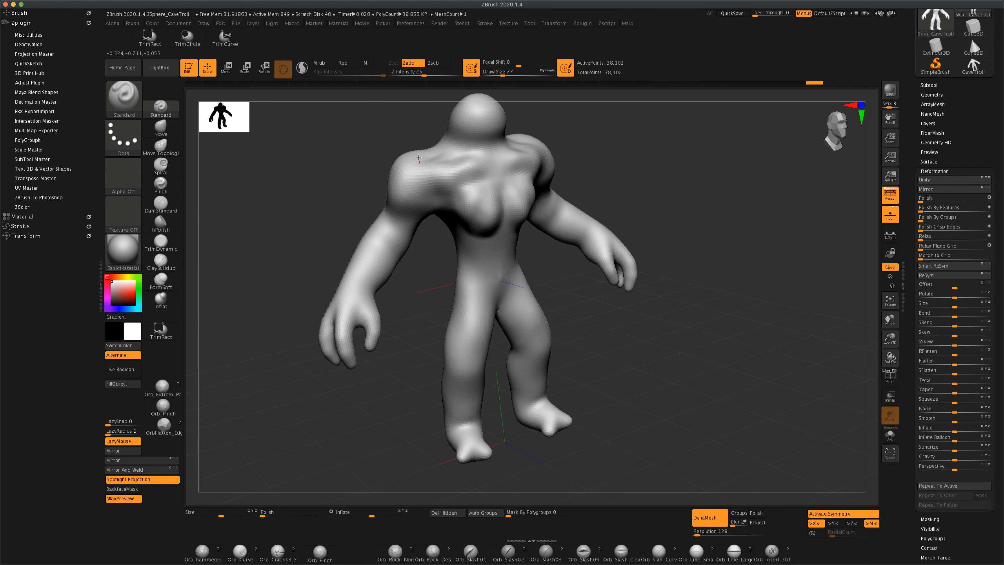
Build up the front of the upper arms with the Standard brush at draw size 46.
drag(313, 235, 308, 194)
mouse_move(392, 242)
mouse_down()
mouse_move(409, 215)
mouse_move(390, 241)
mouse_up()
key(s)
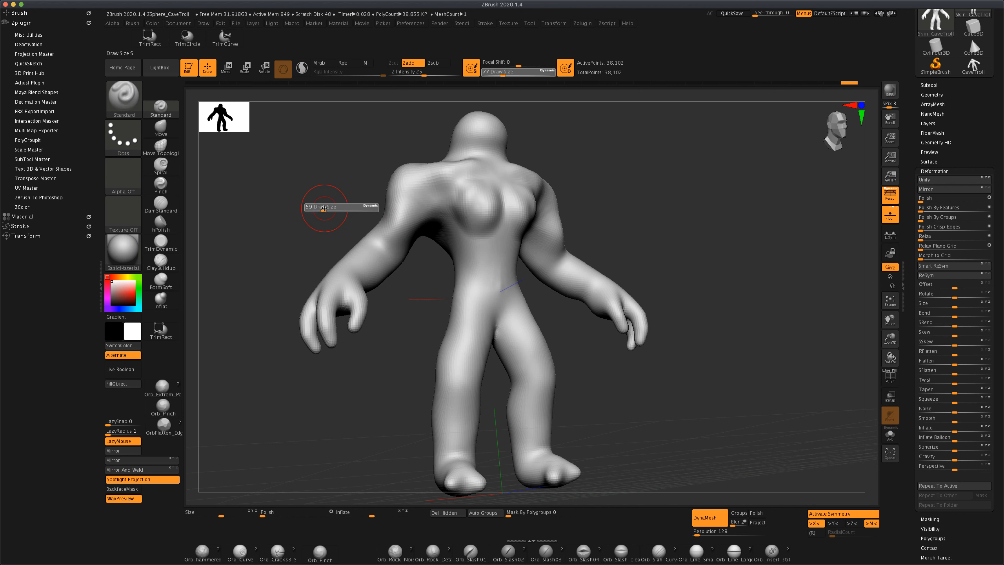
drag(326, 209, 321, 208)
mouse_move(404, 226)
mouse_down()
mouse_move(400, 214)
mouse_move(391, 234)
mouse_up()
drag(311, 230, 493, 234)
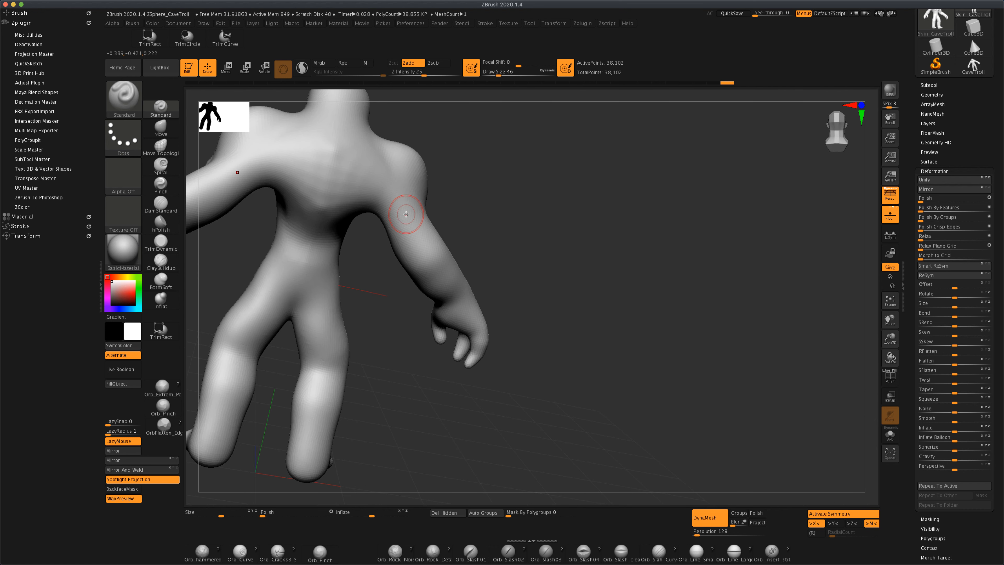
Undo the small test stroke on the back of the upper arm and bulk up the triceps at draw size 71.
mouse_move(406, 214)
mouse_down()
mouse_move(418, 243)
mouse_move(401, 229)
mouse_up()
drag(413, 218, 421, 243)
key(ctrl+z)
key(s)
drag(485, 239, 490, 239)
mouse_move(407, 217)
mouse_down()
mouse_move(418, 240)
mouse_move(397, 205)
mouse_move(409, 252)
mouse_up()
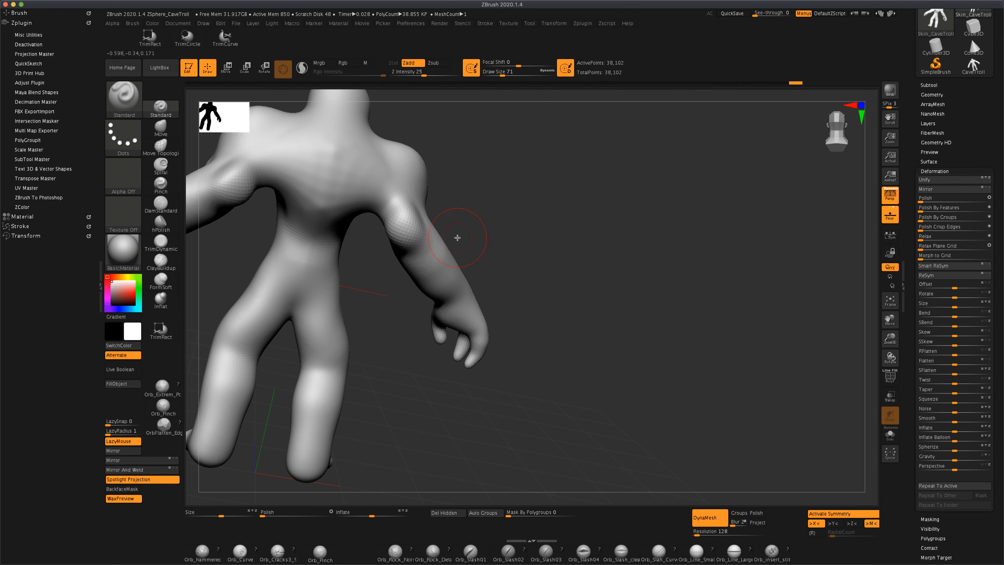
Sculpt bony elbow bumps on both arms with the Standard brush at draw size 33.
key(s)
drag(541, 245, 513, 242)
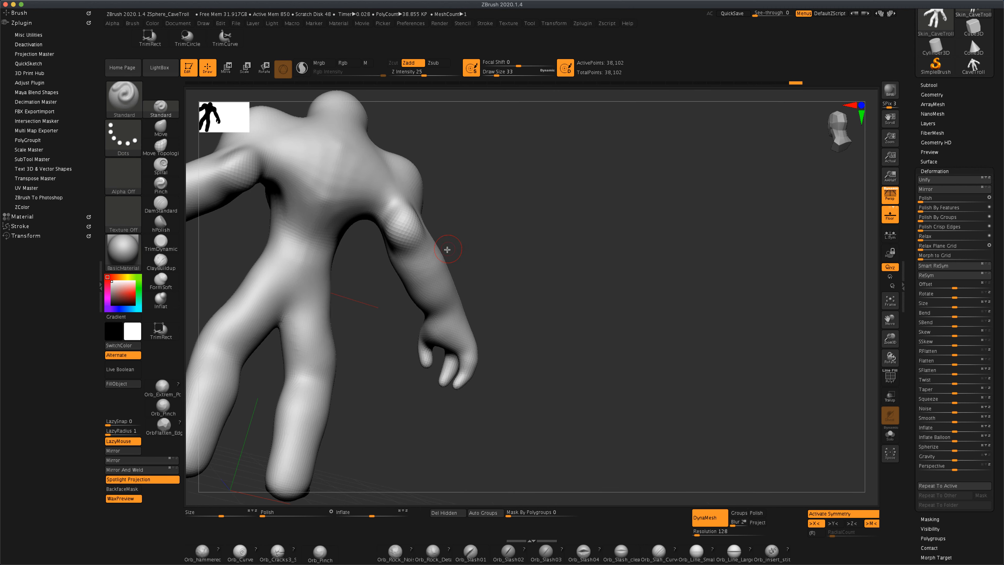
drag(435, 254, 430, 270)
mouse_move(542, 253)
mouse_down()
mouse_move(491, 256)
mouse_move(546, 278)
mouse_move(490, 280)
mouse_up()
mouse_move(636, 305)
mouse_down()
mouse_move(548, 286)
mouse_move(577, 302)
mouse_move(572, 279)
mouse_move(554, 269)
mouse_move(598, 320)
mouse_move(630, 328)
mouse_move(563, 332)
mouse_move(584, 346)
mouse_move(553, 358)
mouse_move(652, 310)
mouse_move(713, 314)
mouse_move(686, 322)
mouse_move(693, 330)
mouse_move(641, 331)
mouse_move(711, 348)
mouse_up()
key(s)
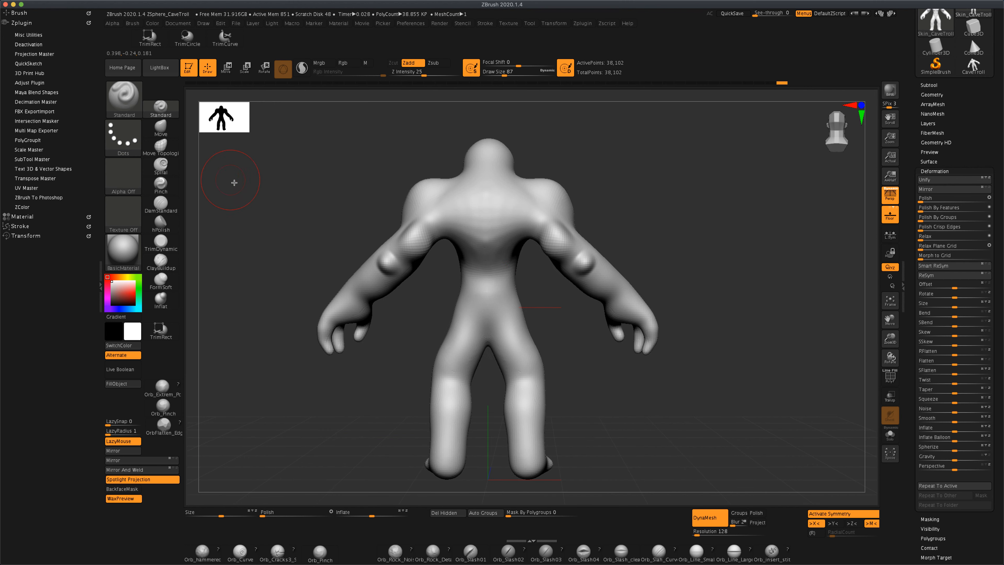
drag(474, 214, 475, 240)
key(ctrl+z)
Sculpt the shoulder blades and upper back muscles from behind with the Standard brush at draw size 46.
key(s)
mouse_move(320, 196)
mouse_down()
mouse_move(310, 196)
mouse_move(335, 174)
mouse_up()
key(s)
mouse_move(478, 211)
mouse_down()
mouse_move(479, 291)
mouse_move(462, 225)
mouse_up()
key(ctrl+z)
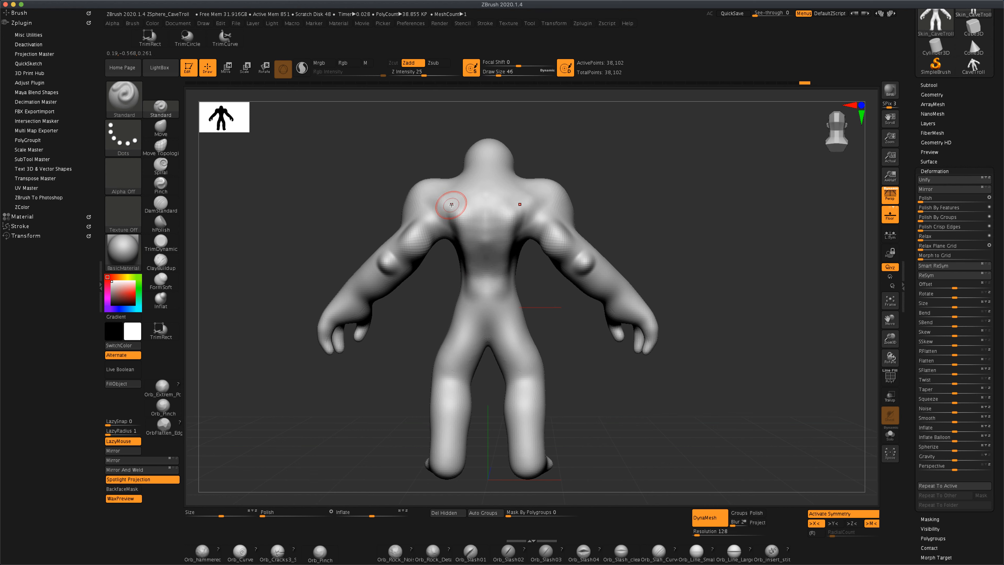
right_drag(433, 188, 443, 202)
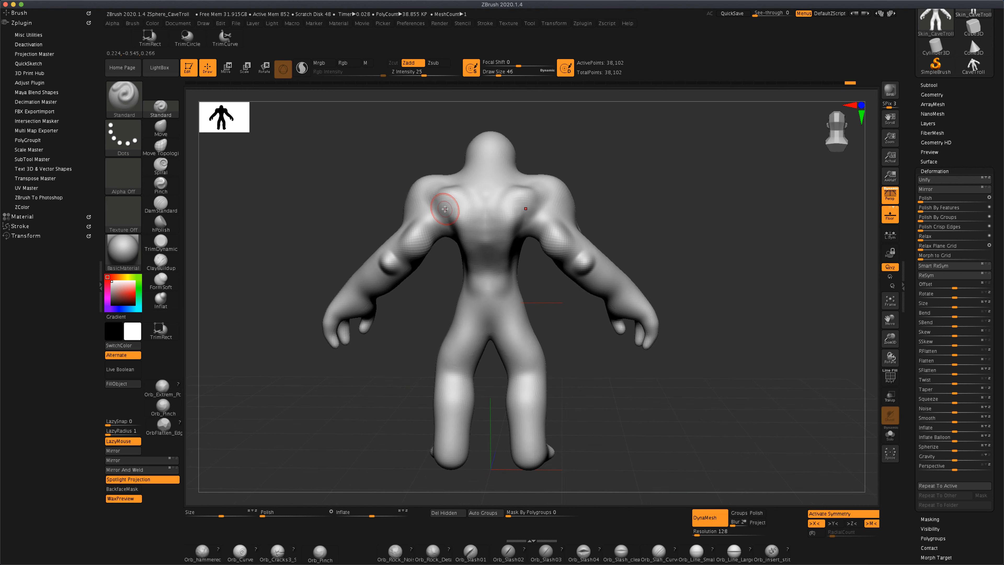
drag(445, 211, 429, 208)
right_drag(424, 189, 393, 192)
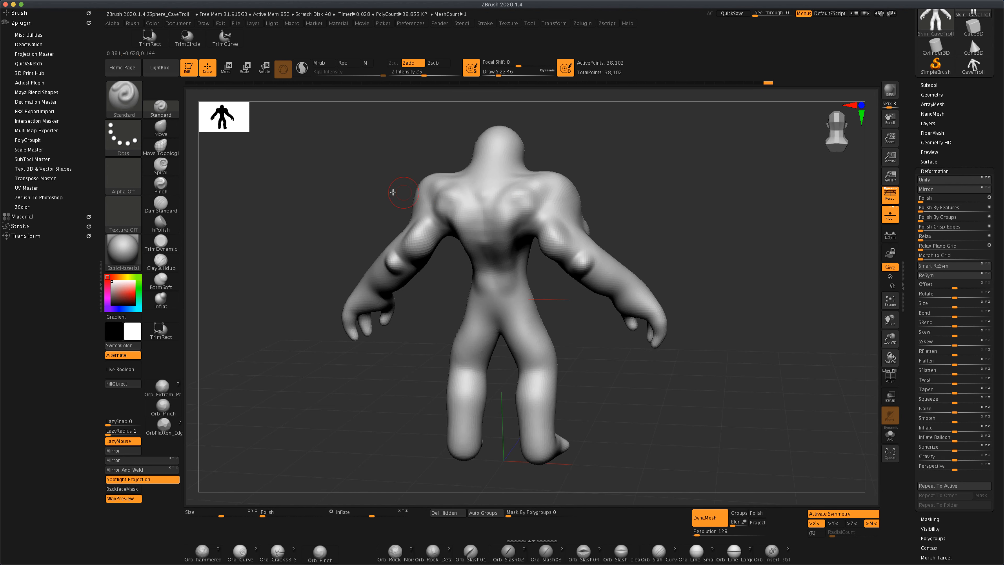
drag(470, 192, 476, 217)
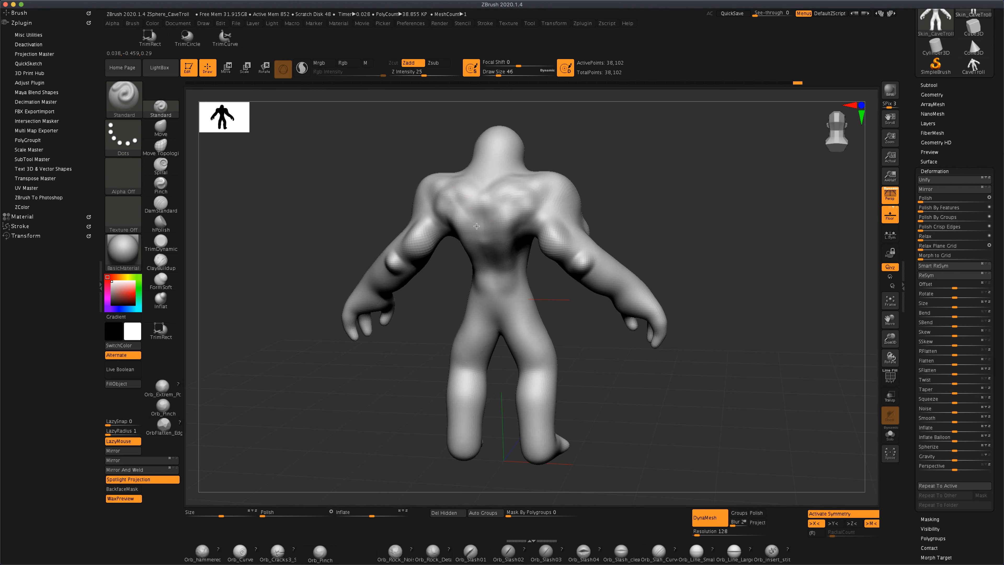
right_drag(477, 226, 657, 204)
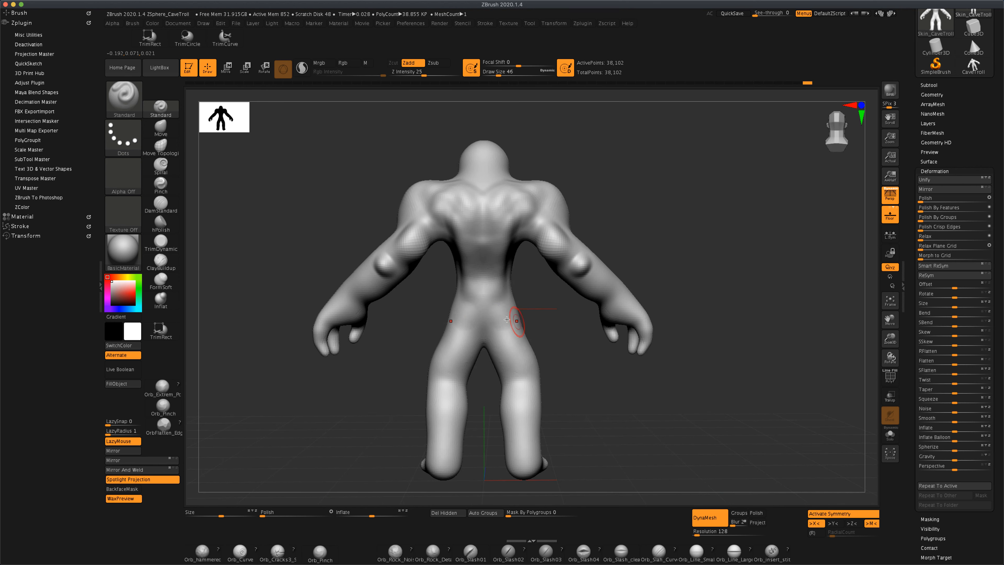
Build up the buttocks, backs of the thighs, calves and abdominal muscles with the Standard brush, using draw size 62.
drag(713, 301, 716, 301)
mouse_move(504, 311)
mouse_down()
mouse_move(478, 306)
mouse_move(488, 304)
mouse_move(481, 313)
mouse_move(518, 350)
mouse_move(515, 337)
mouse_move(521, 439)
mouse_move(593, 411)
mouse_move(639, 422)
mouse_move(600, 426)
mouse_move(633, 426)
mouse_up()
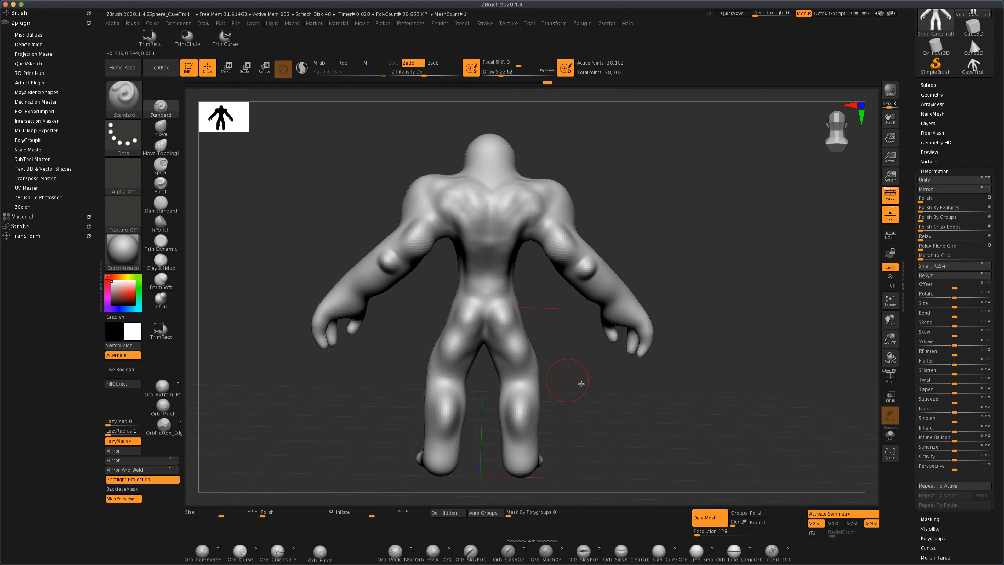
mouse_move(581, 383)
mouse_down()
mouse_move(598, 392)
mouse_move(569, 393)
mouse_up()
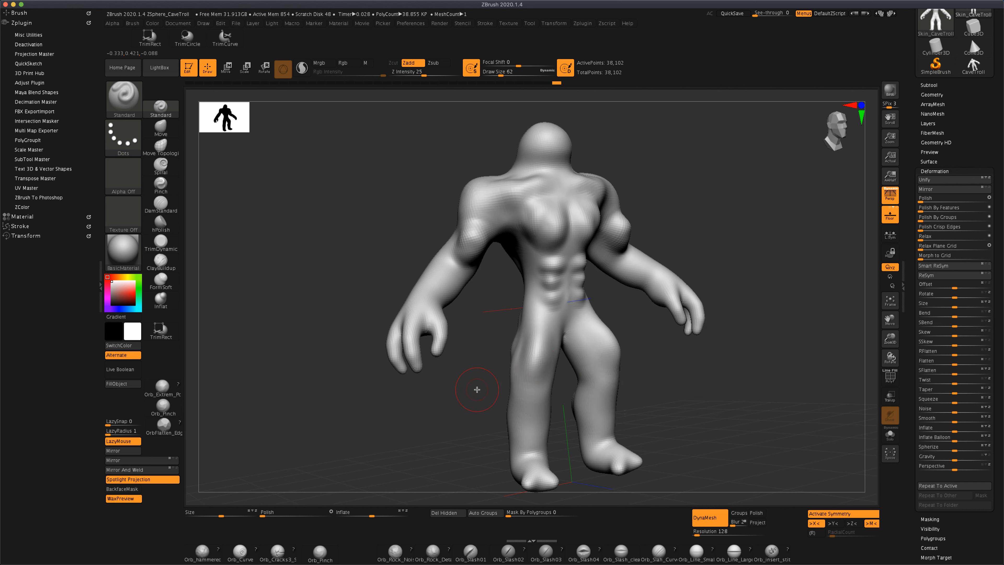
Sculpt protruding kneecaps on both legs with the Standard brush at draw size 46.
key(s)
drag(477, 390, 475, 390)
drag(476, 408, 454, 409)
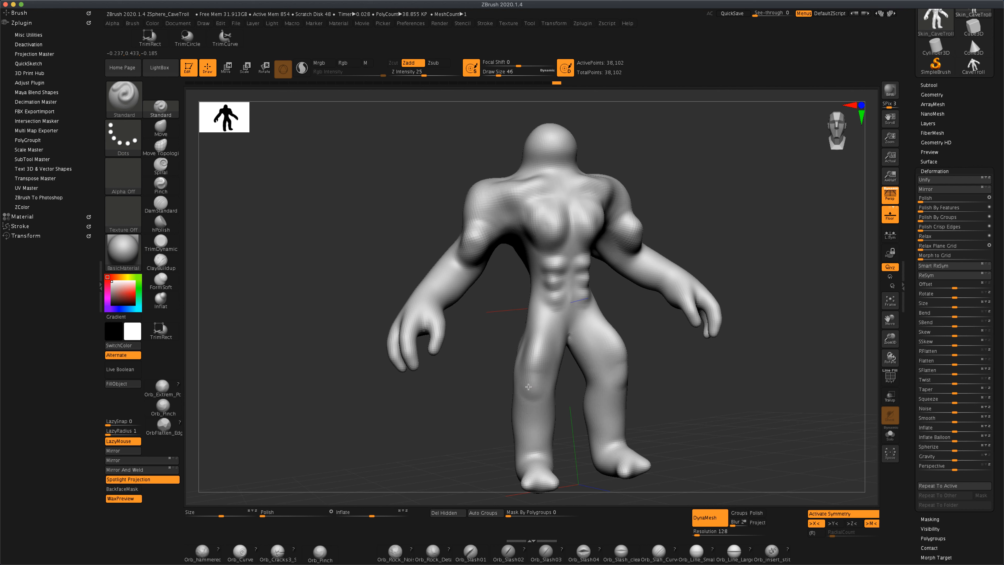
drag(675, 403, 614, 416)
Reshape the leg profile around the knees with the Move brush, using draw sizes 71 and 124.
click(165, 129)
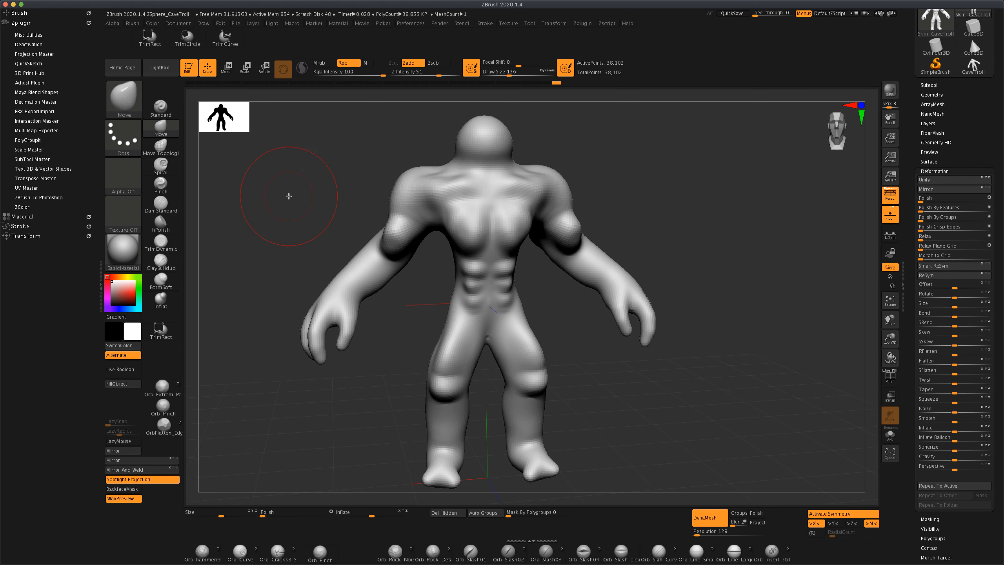
key(s)
drag(283, 198, 284, 198)
mouse_move(306, 210)
mouse_down()
mouse_move(336, 216)
mouse_move(309, 188)
mouse_move(337, 195)
mouse_move(319, 193)
mouse_up()
mouse_move(625, 356)
mouse_down()
mouse_move(574, 359)
mouse_move(587, 342)
mouse_move(591, 352)
mouse_move(448, 359)
mouse_up()
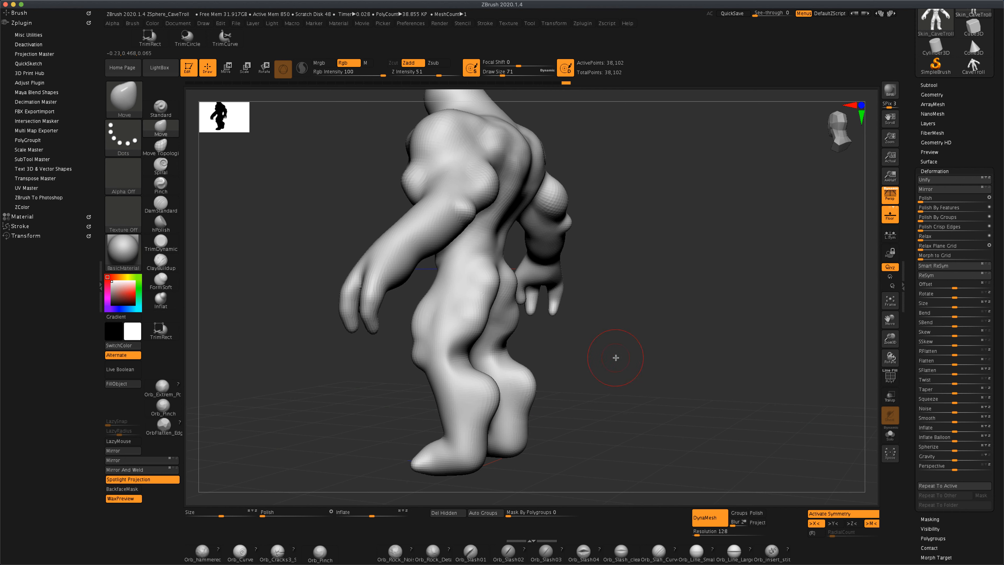
key(s)
drag(616, 358, 622, 357)
drag(465, 359, 432, 357)
shift+drag(610, 361, 589, 364)
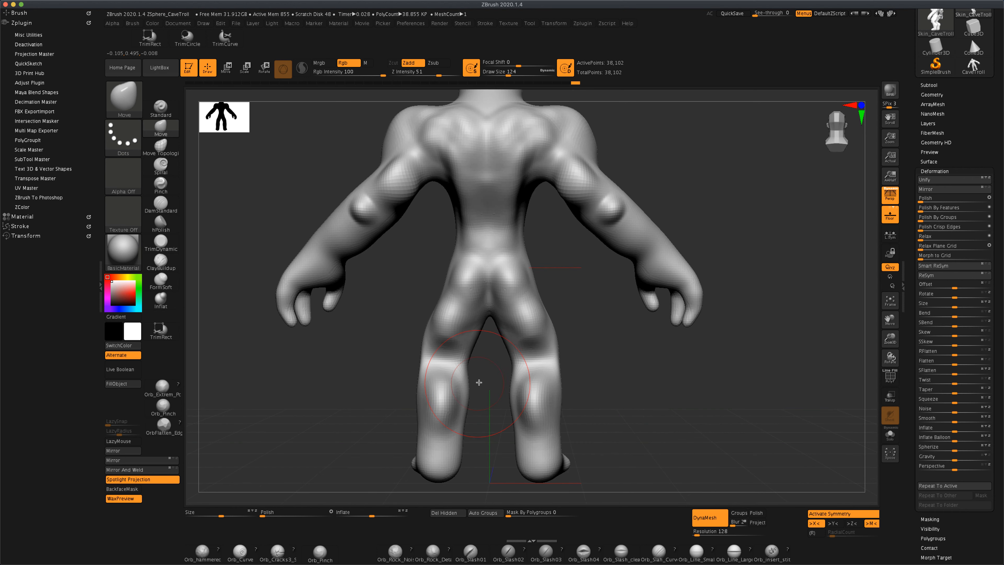
Adjust the calf contours from behind with the Move brush at draw size 71.
key(s)
drag(355, 389, 344, 389)
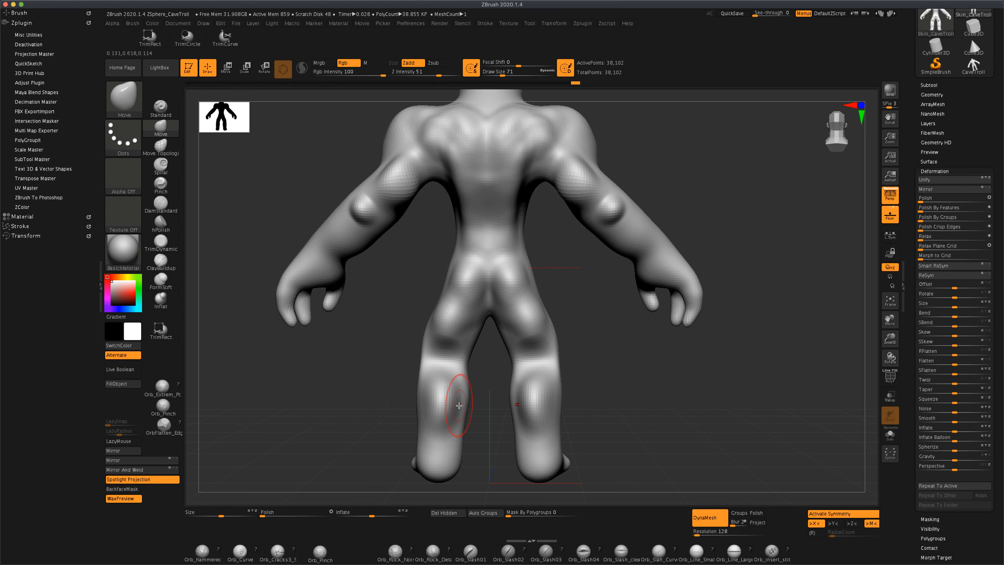
mouse_move(459, 406)
mouse_down()
mouse_move(411, 407)
mouse_move(458, 410)
mouse_move(459, 370)
mouse_move(385, 352)
mouse_move(413, 354)
mouse_move(423, 399)
mouse_up()
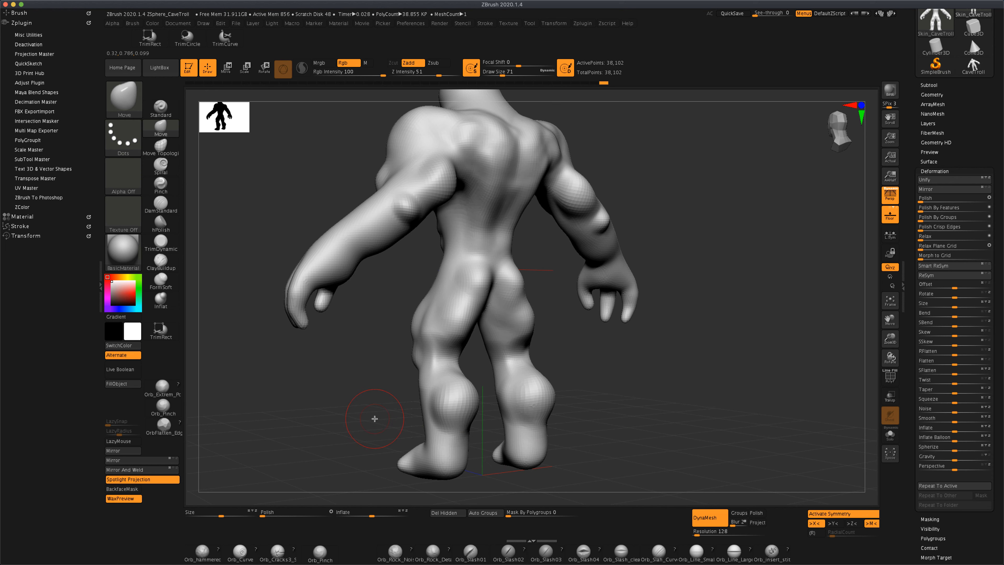
Reshape the undersides of both feet with the Move brush at draw size 101.
mouse_move(374, 419)
alt+mouse_down()
mouse_move(410, 330)
mouse_move(408, 391)
mouse_move(392, 381)
mouse_move(442, 376)
mouse_move(489, 406)
mouse_move(517, 403)
mouse_move(518, 392)
alt+mouse_up()
key(s)
drag(476, 437, 482, 439)
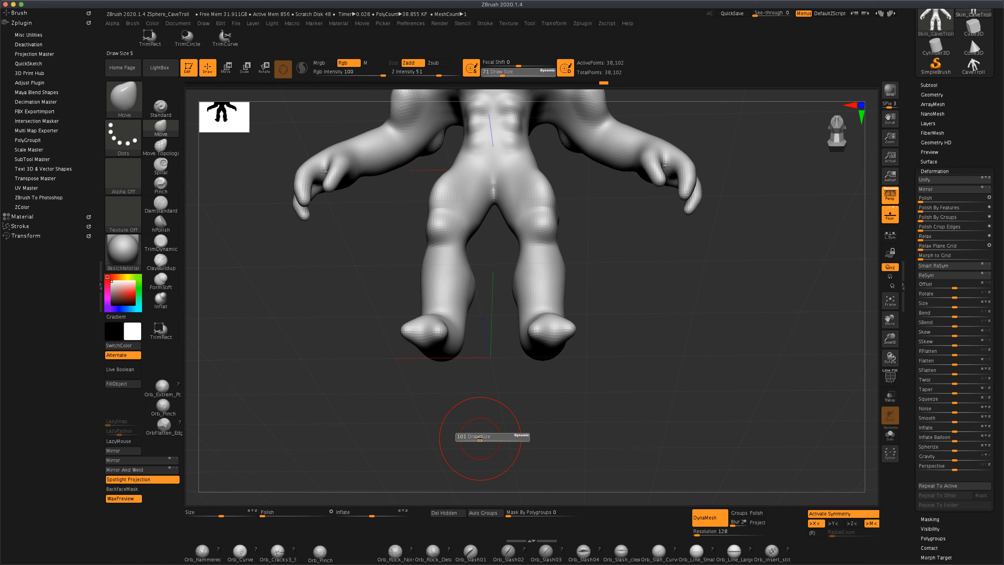
drag(545, 348, 550, 336)
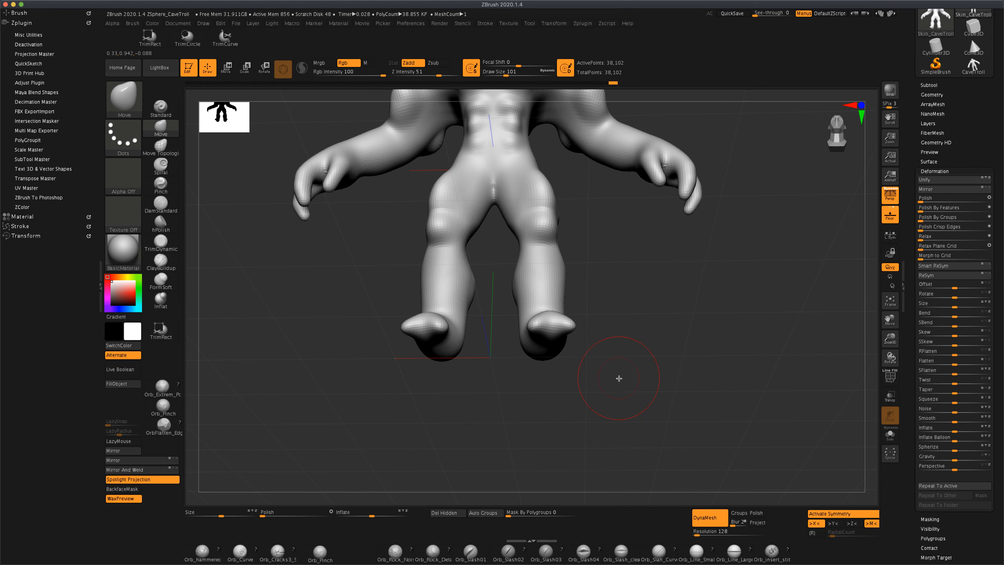
Turn off perspective in a side view and trim the soles of the feet flat with TrimRect.
drag(617, 377, 577, 388)
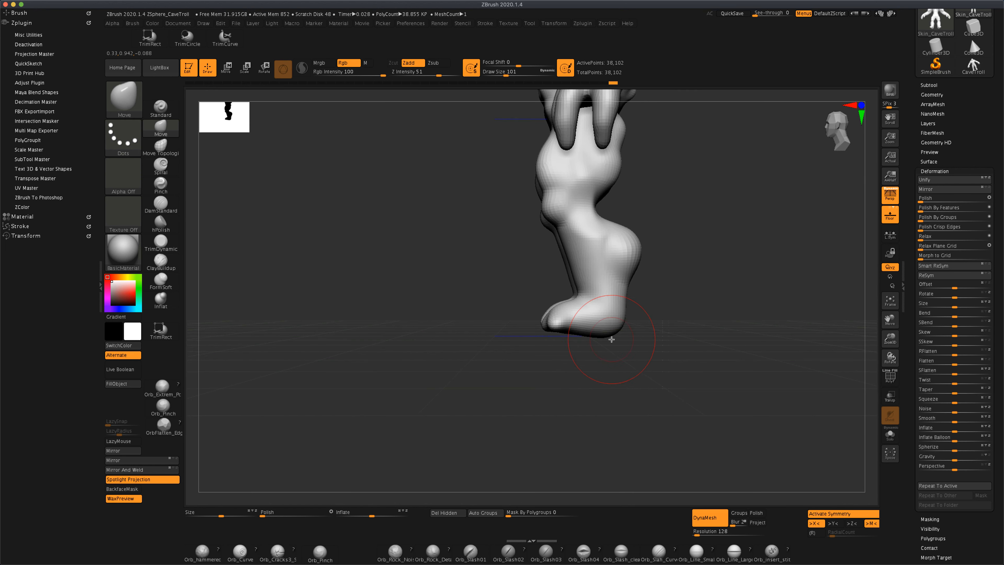
drag(674, 373, 782, 311)
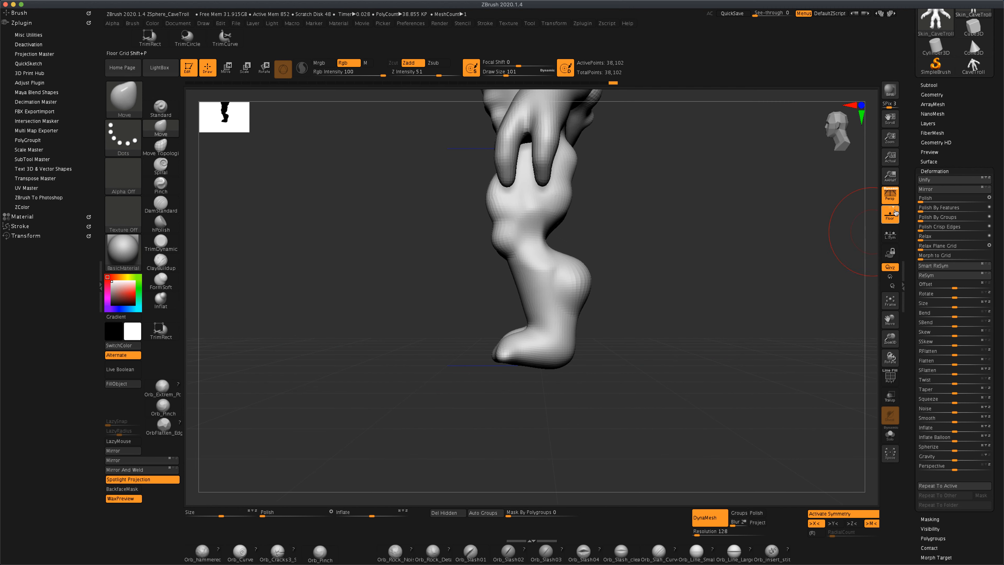
click(892, 193)
alt+drag(731, 270, 651, 313)
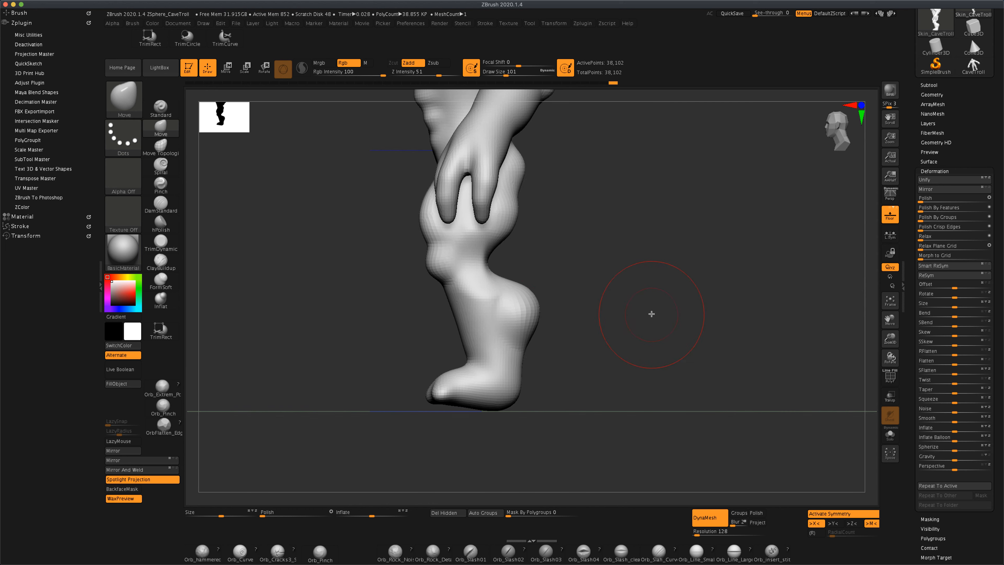
click(149, 36)
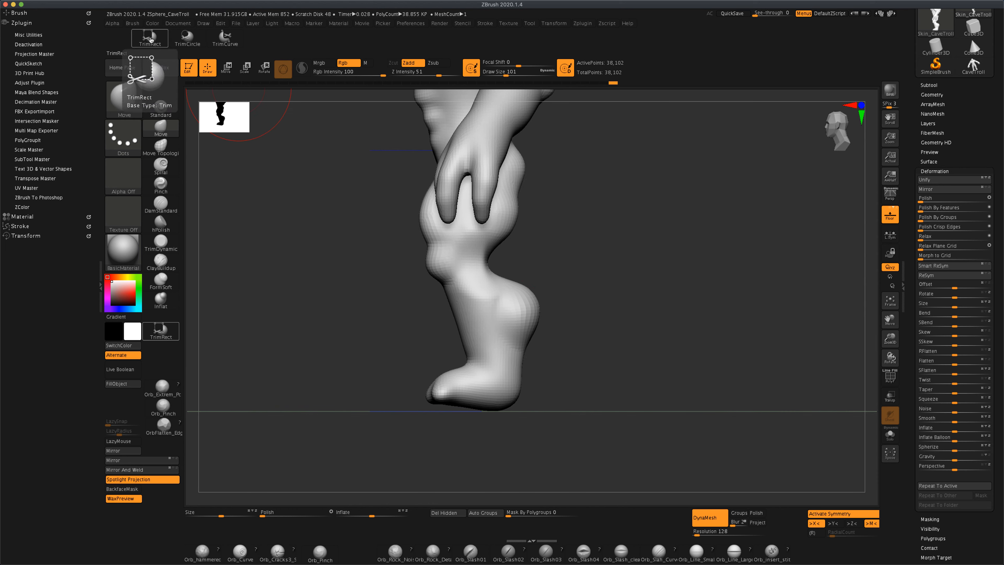
click(122, 55)
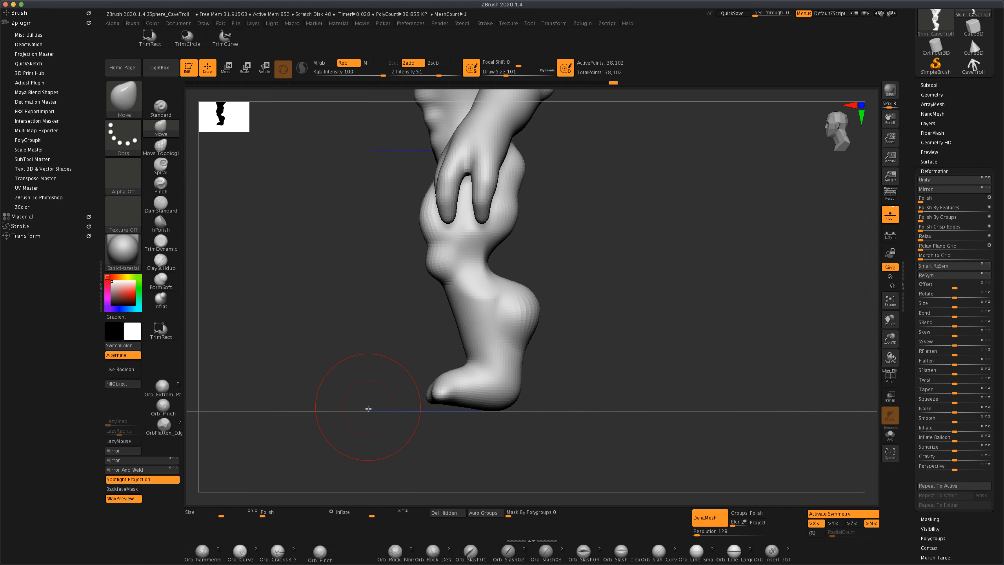
mouse_move(332, 441)
ctrl+shift+mouse_down()
mouse_move(614, 380)
mouse_move(601, 401)
mouse_move(628, 386)
mouse_move(625, 330)
mouse_move(613, 386)
mouse_move(624, 361)
mouse_move(731, 423)
ctrl+shift+mouse_up()
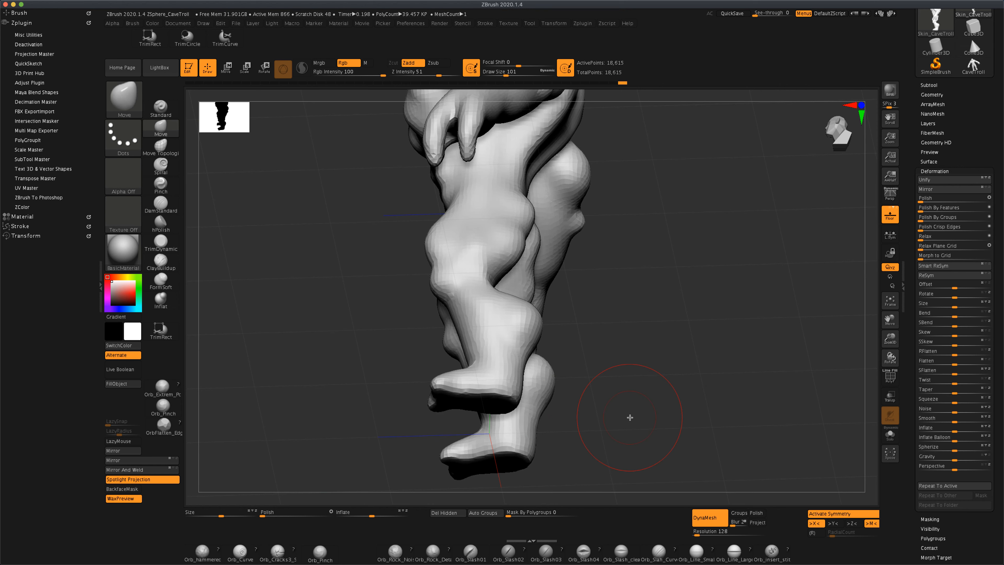
mouse_move(630, 417)
mouse_down()
mouse_move(633, 445)
mouse_move(652, 442)
mouse_move(634, 401)
mouse_move(668, 464)
mouse_move(655, 397)
mouse_move(668, 343)
mouse_move(691, 390)
mouse_move(675, 381)
mouse_up()
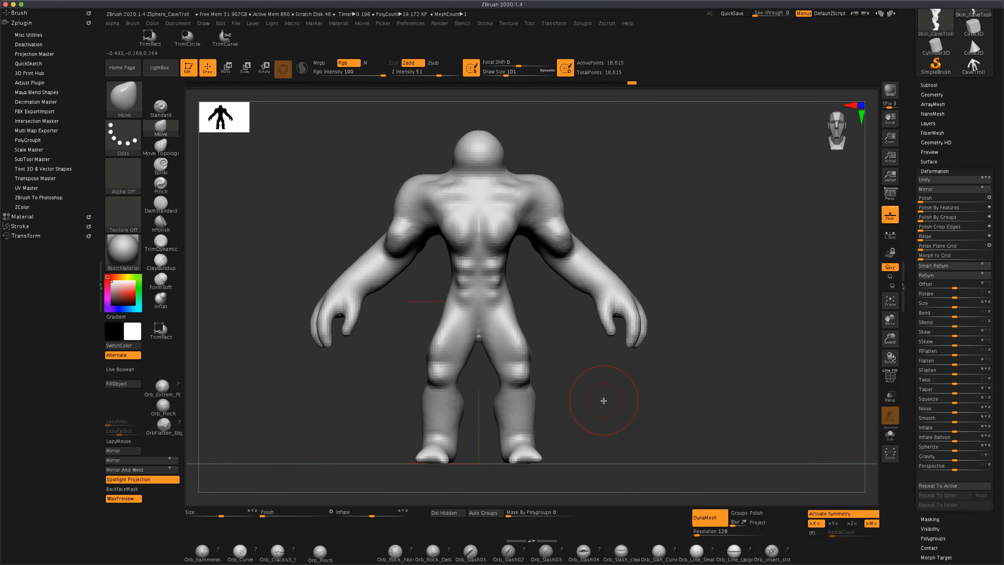
Raise the crotch and reshape the hips and outer thighs with the Move brush at draw size 80.
text(s80)
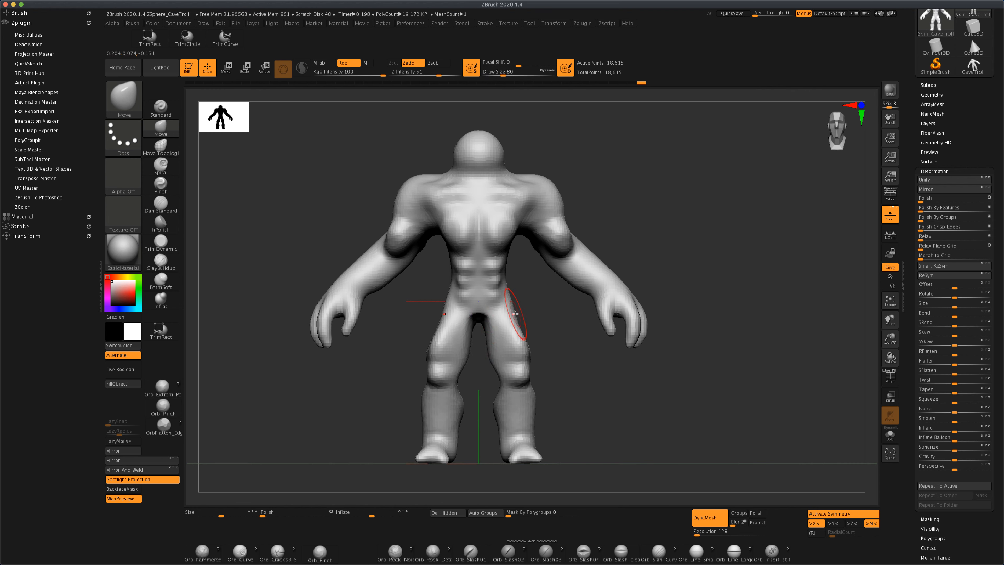
drag(523, 317, 419, 359)
drag(638, 410, 624, 433)
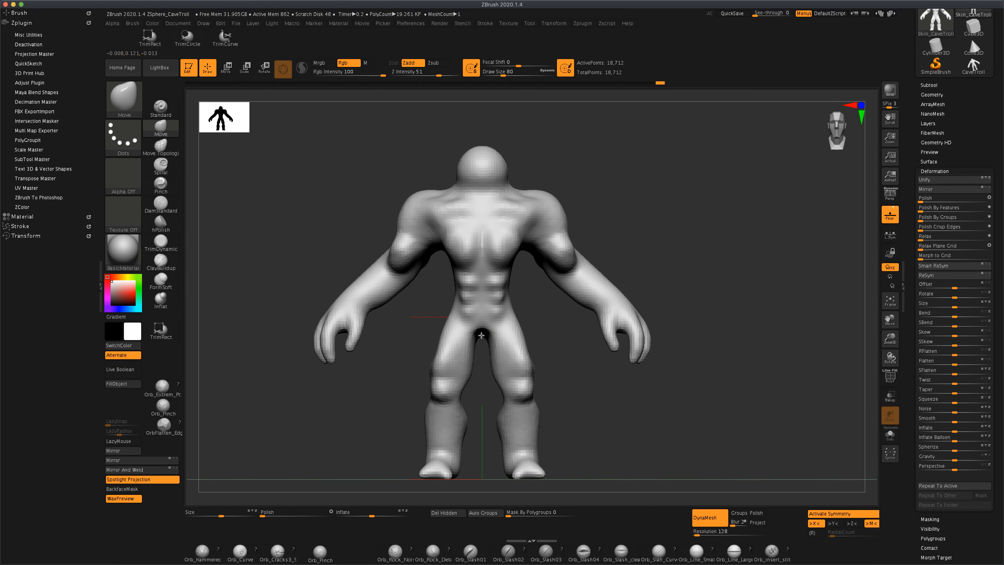
drag(482, 336, 606, 410)
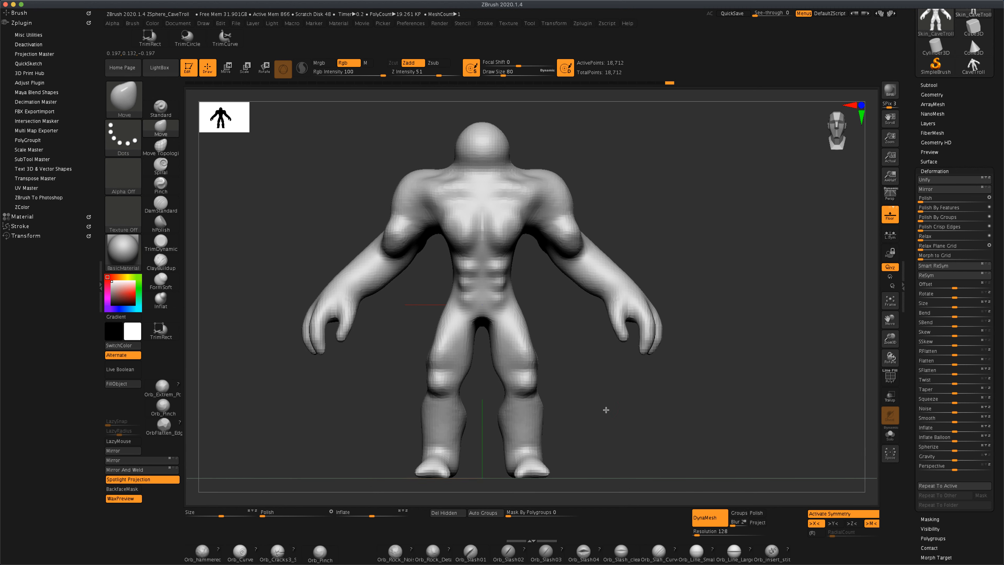
Refine the upper arms and overall body silhouette with the Move brush, using draw sizes 124 and 83.
key(s)
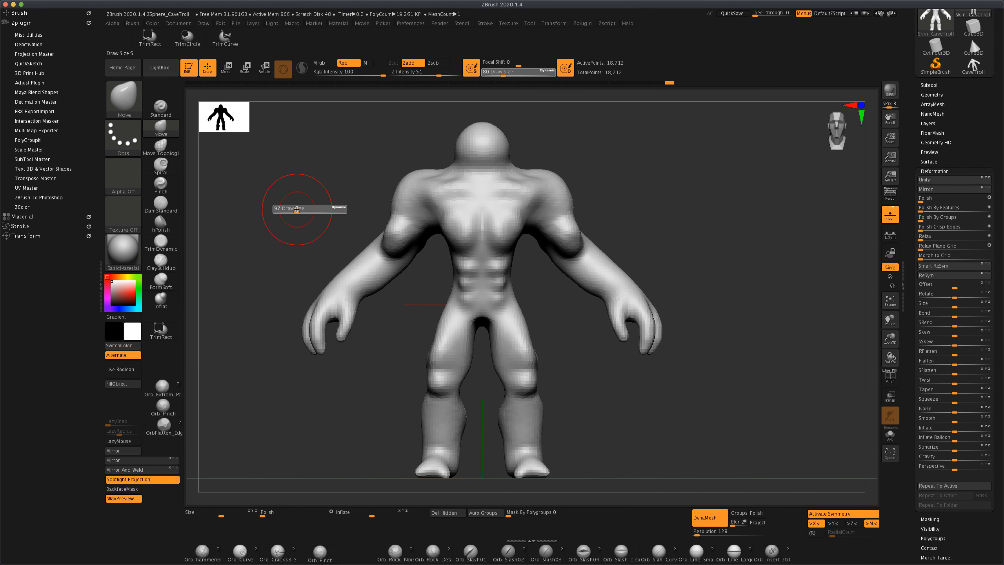
drag(294, 209, 300, 210)
drag(378, 240, 398, 264)
drag(321, 232, 349, 232)
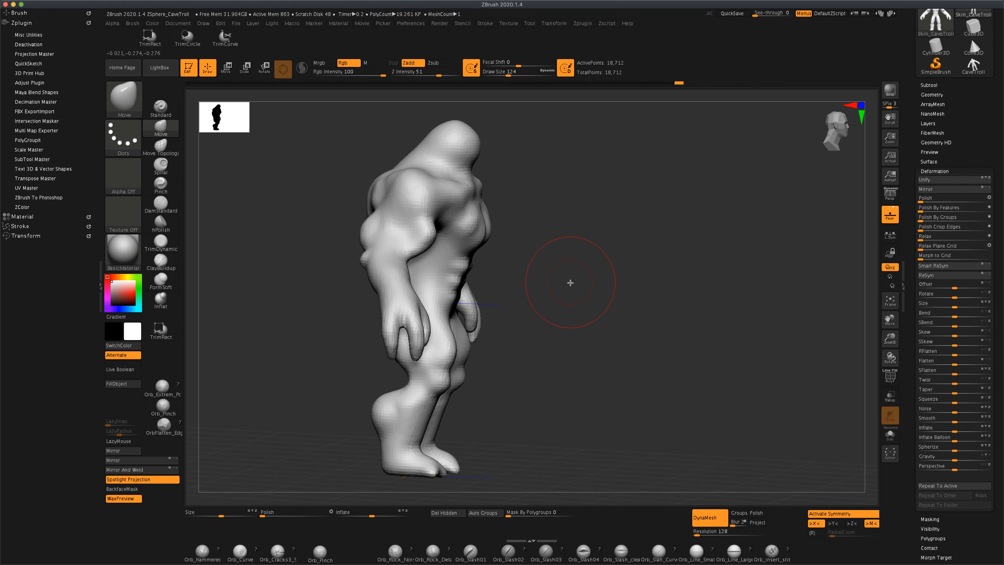
key(s)
mouse_move(570, 282)
mouse_down()
mouse_move(558, 282)
mouse_move(564, 295)
mouse_move(545, 295)
mouse_move(560, 280)
mouse_move(561, 289)
mouse_move(507, 306)
mouse_move(634, 352)
mouse_move(569, 361)
mouse_move(644, 359)
mouse_move(641, 381)
mouse_move(637, 374)
mouse_move(663, 385)
mouse_move(652, 397)
mouse_move(625, 383)
mouse_up()
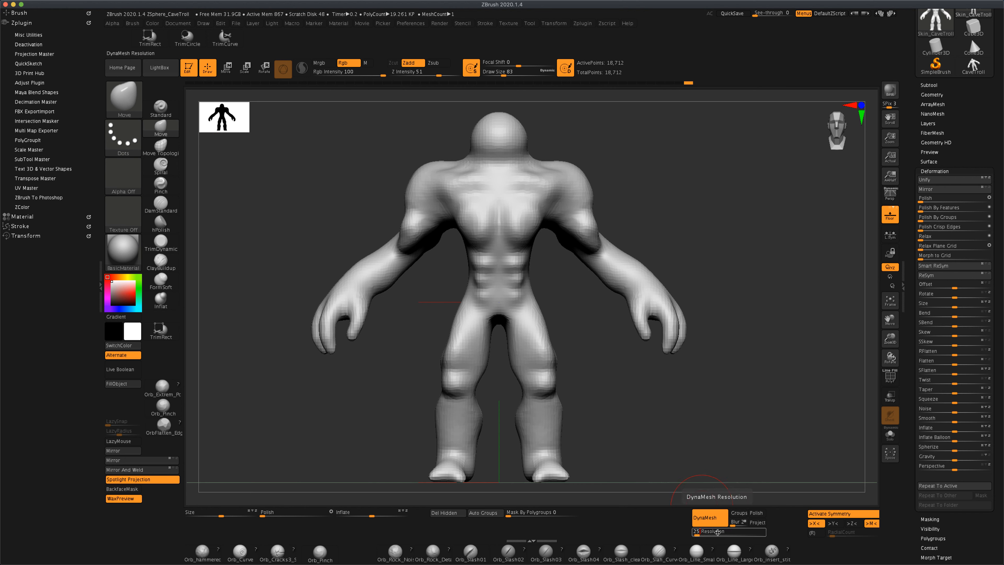
Set the DynaMesh resolution to 256 and remesh the whole figure.
ctrl+drag(703, 225, 794, 315)
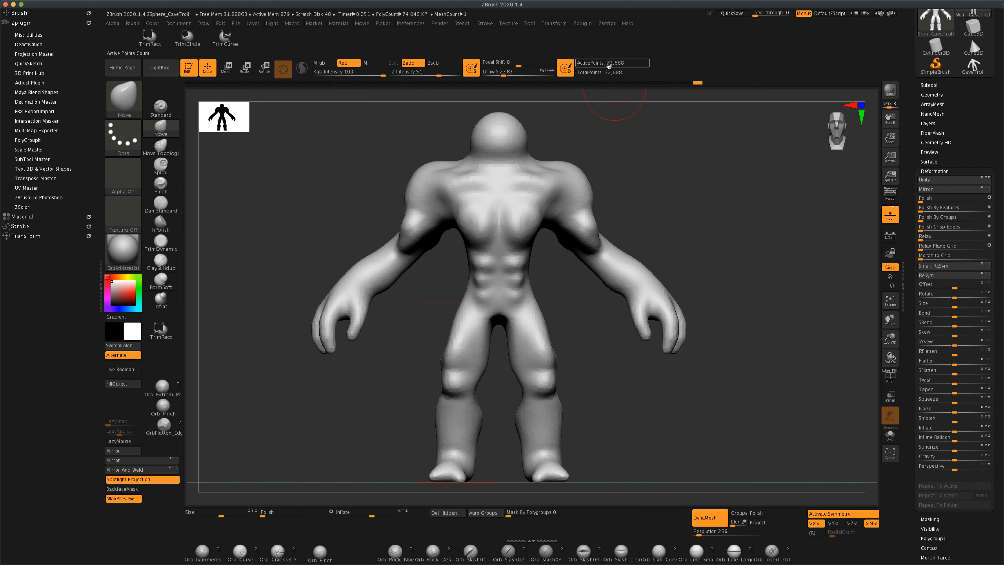
drag(700, 197, 553, 296)
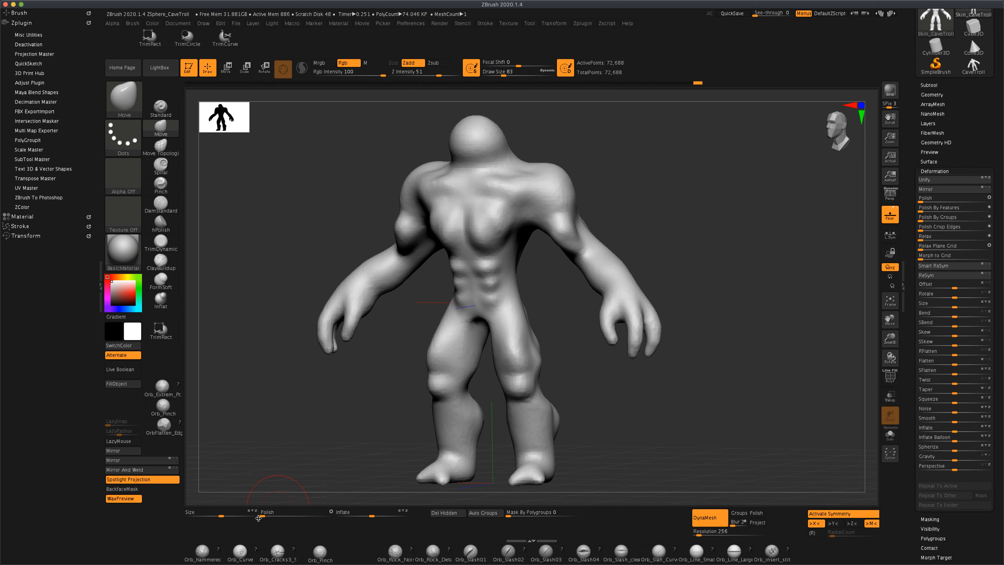
Smooth the whole figure lightly with the Polish deformation.
drag(262, 516, 285, 516)
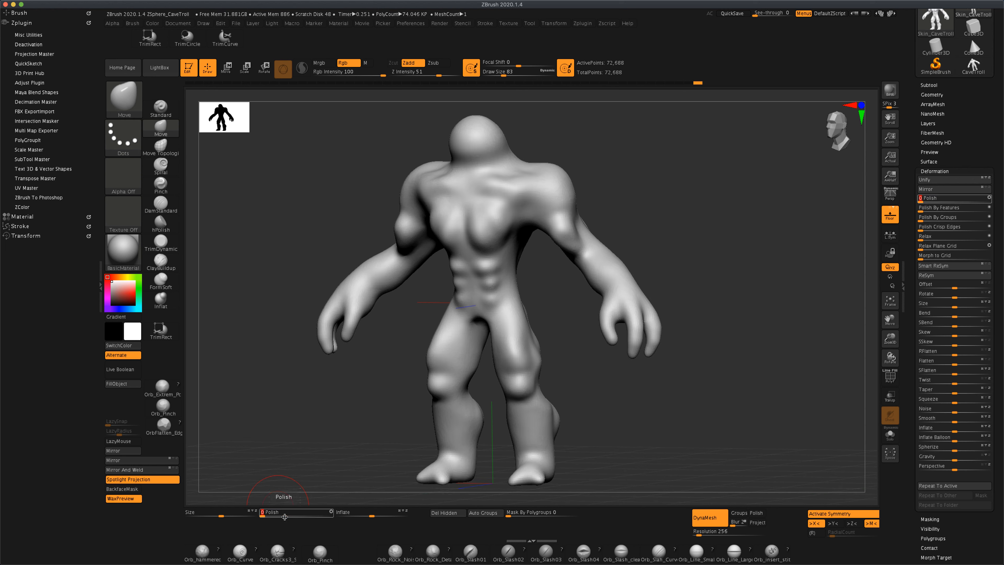
drag(526, 397, 663, 414)
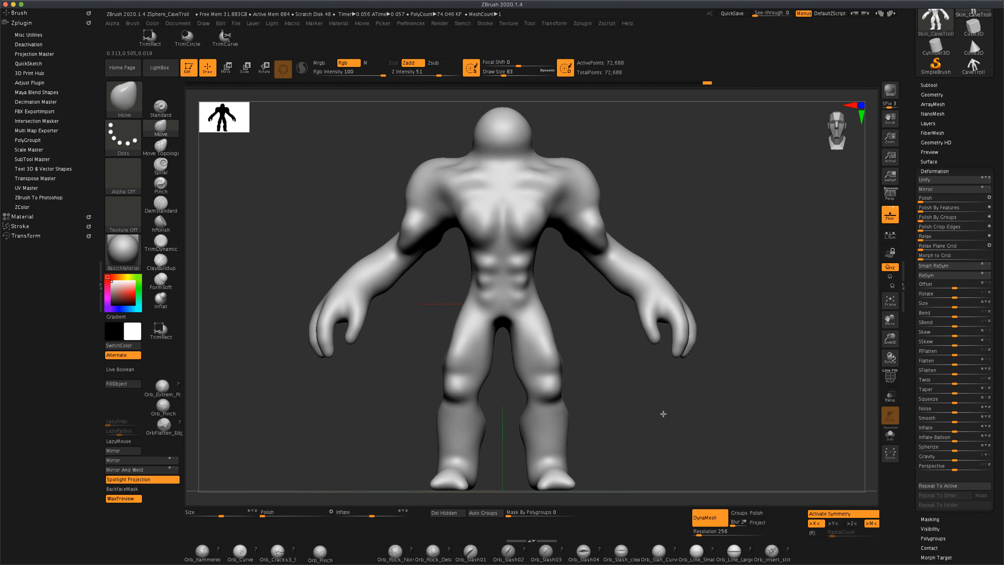
Deepen the gap between the toes with the Move brush at draw size 41, then remesh and smooth it.
mouse_move(328, 386)
mouse_down()
mouse_move(361, 363)
mouse_move(374, 410)
mouse_move(352, 346)
mouse_move(349, 382)
mouse_move(392, 372)
mouse_up()
key(s)
key(s)
drag(412, 311, 406, 288)
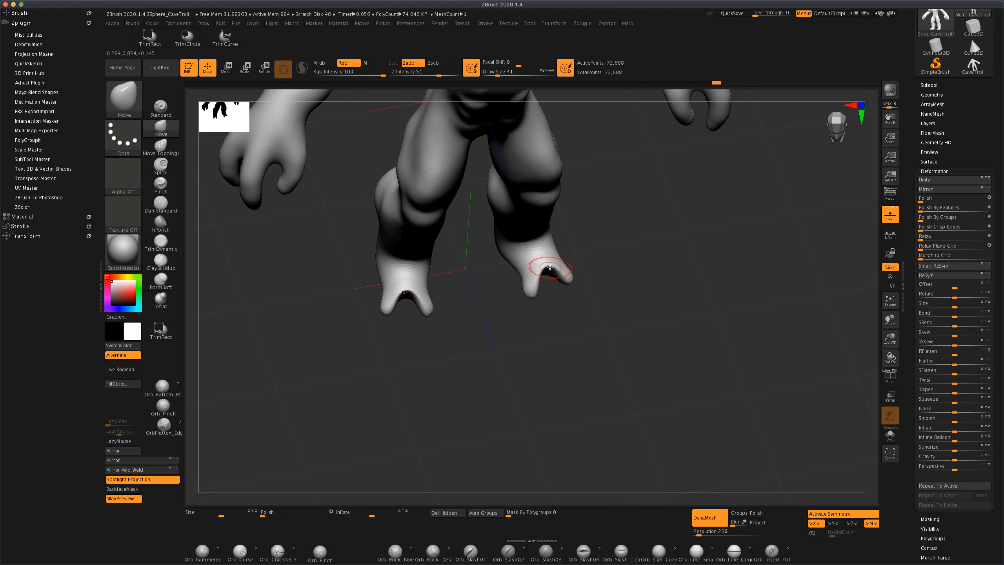
drag(541, 264, 541, 260)
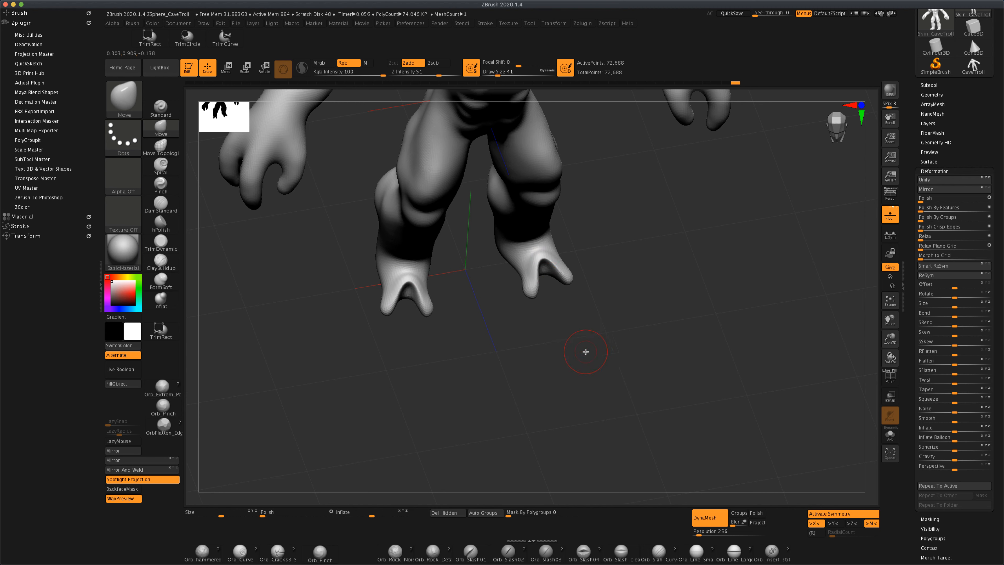
drag(583, 352, 573, 320)
shift+drag(555, 267, 554, 265)
mouse_move(620, 345)
mouse_down()
mouse_move(657, 352)
mouse_move(649, 355)
mouse_up()
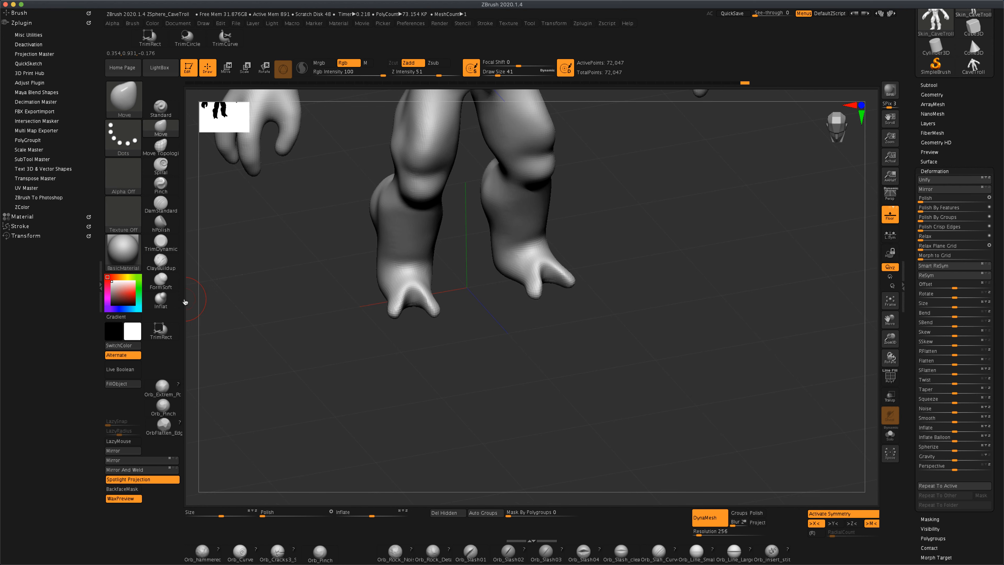
Swell the toes and heels with the Inflat brush, working up to draw size 49 and updating the DynaMesh between strokes.
click(163, 302)
mouse_move(269, 311)
alt+mouse_down()
mouse_move(289, 329)
mouse_move(335, 338)
mouse_move(395, 335)
alt+mouse_up()
ctrl+drag(472, 359, 534, 402)
drag(393, 333, 348, 339)
ctrl+drag(479, 362, 612, 403)
key(s)
drag(269, 348, 299, 370)
drag(403, 316, 389, 330)
drag(432, 397, 458, 397)
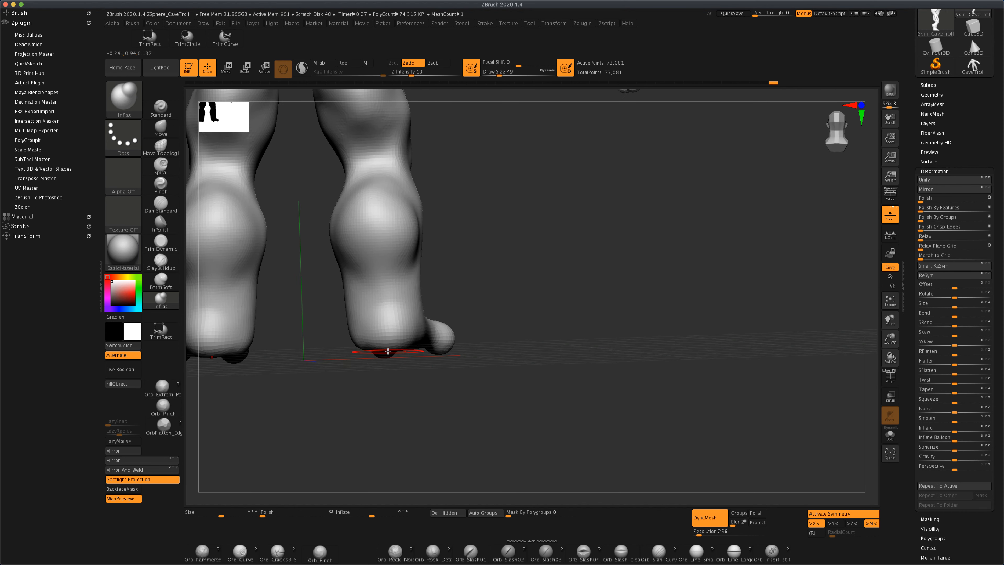
mouse_move(388, 351)
mouse_down()
mouse_move(370, 336)
mouse_move(379, 343)
mouse_up()
mouse_move(497, 400)
mouse_down()
mouse_move(430, 413)
mouse_move(406, 392)
mouse_move(456, 412)
mouse_up()
Reshape the heels and backs of the ankles with the Move brush.
click(160, 128)
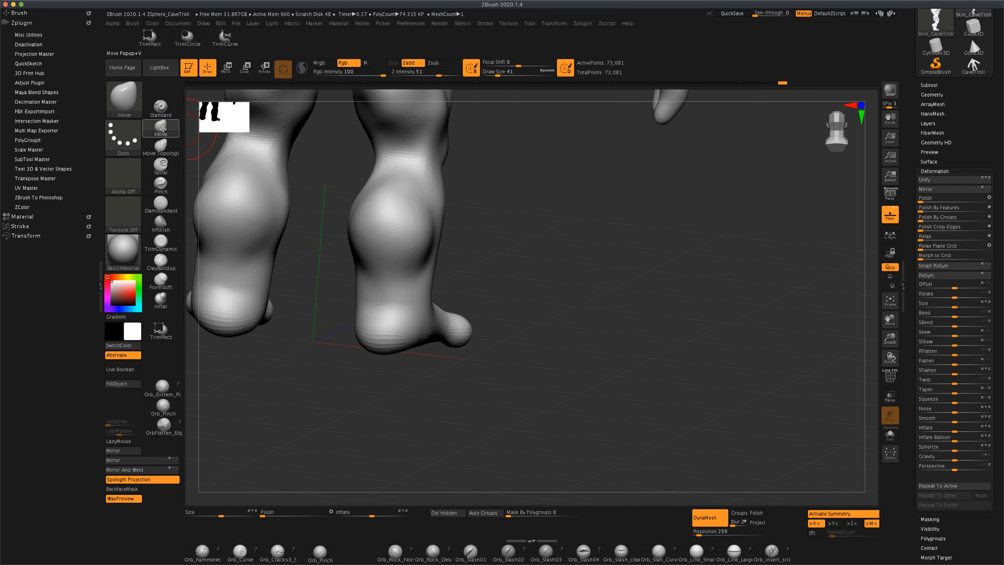
key(s)
drag(601, 286, 601, 286)
mouse_move(551, 311)
alt+mouse_down()
mouse_move(596, 327)
mouse_move(404, 314)
alt+mouse_up()
mouse_move(466, 313)
mouse_down()
mouse_move(405, 312)
mouse_move(450, 315)
mouse_up()
mouse_move(515, 401)
mouse_down()
mouse_move(465, 404)
mouse_move(498, 412)
mouse_up()
Slim the ankles and inner calves with the Move brush at draw size 83 and smooth the shins.
key(s)
drag(488, 316, 334, 323)
drag(442, 306, 432, 304)
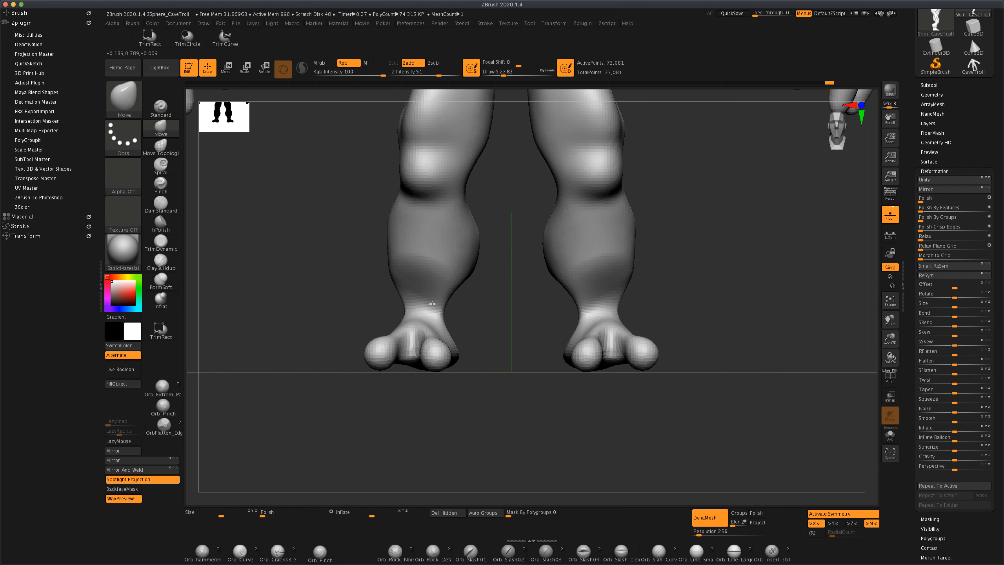
mouse_move(475, 266)
mouse_down()
mouse_move(469, 242)
mouse_move(472, 260)
mouse_up()
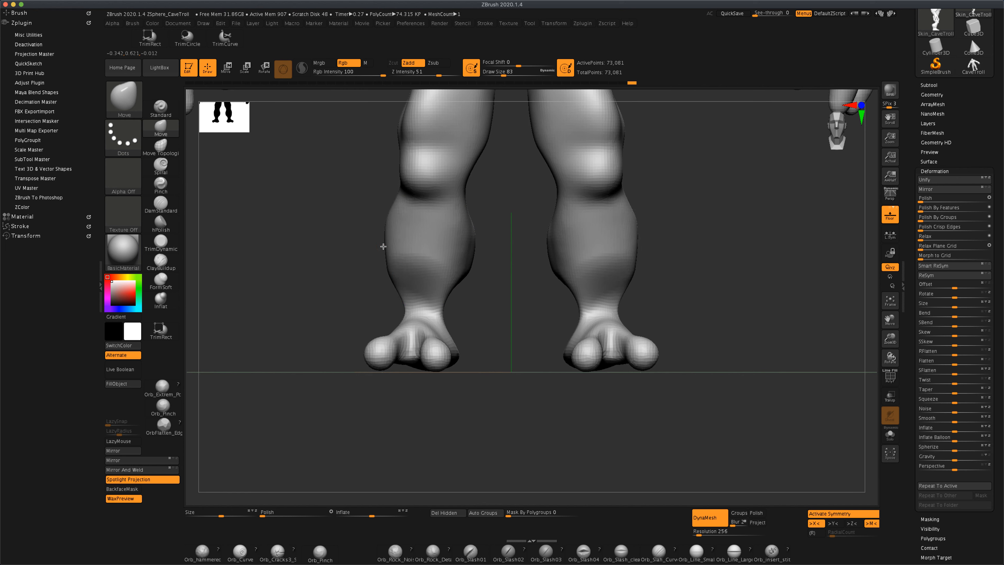
mouse_move(378, 273)
mouse_down()
mouse_move(363, 298)
mouse_move(375, 303)
mouse_move(310, 269)
mouse_up()
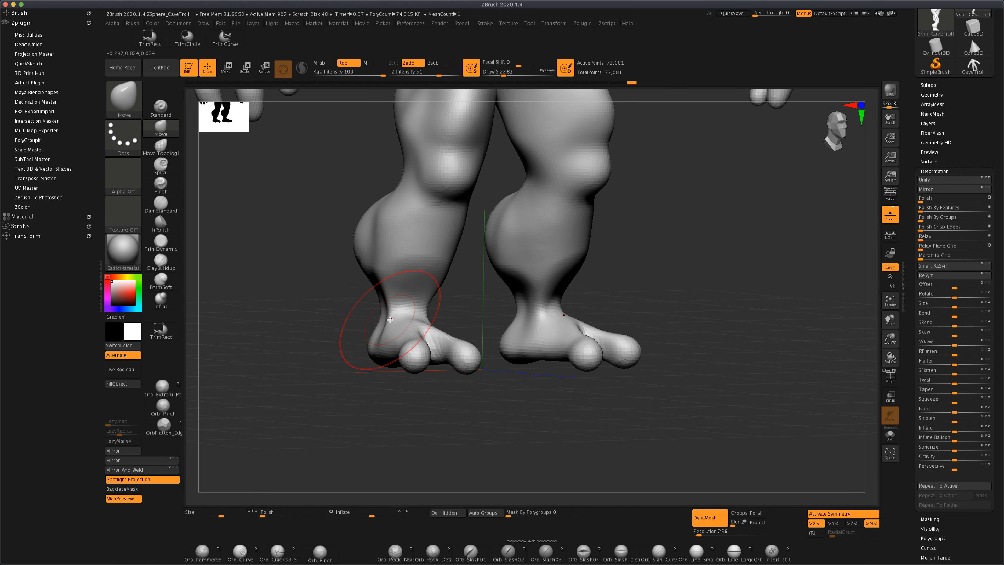
mouse_move(316, 332)
mouse_down()
mouse_move(351, 365)
mouse_move(369, 276)
mouse_move(408, 276)
mouse_up()
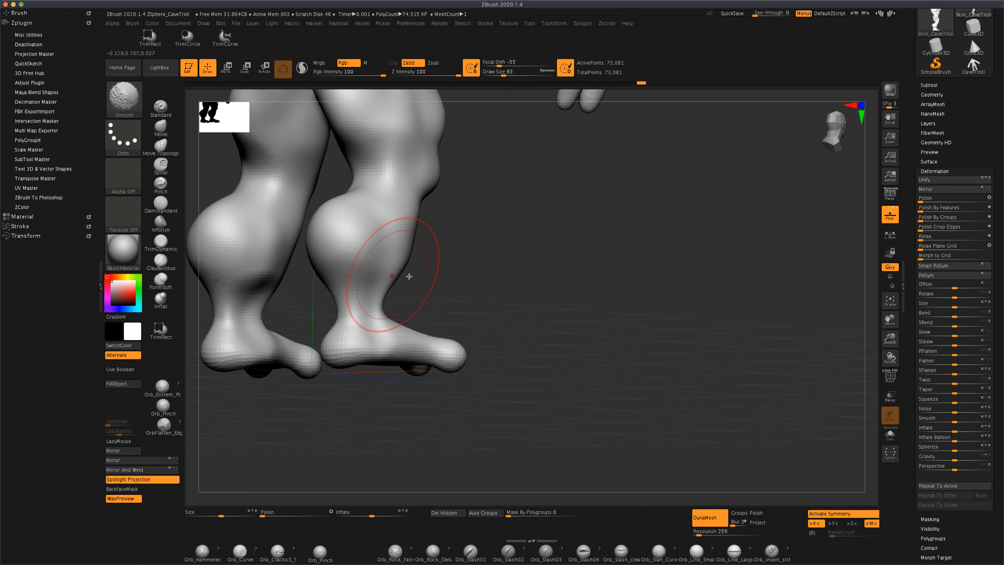
Push the front of the shins back in side view with the Move brush at draw size 108.
mouse_move(547, 280)
alt+mouse_down()
mouse_move(551, 299)
mouse_move(620, 313)
mouse_move(623, 332)
mouse_move(605, 323)
mouse_move(682, 317)
mouse_move(650, 318)
alt+mouse_up()
key(s)
drag(522, 300, 495, 279)
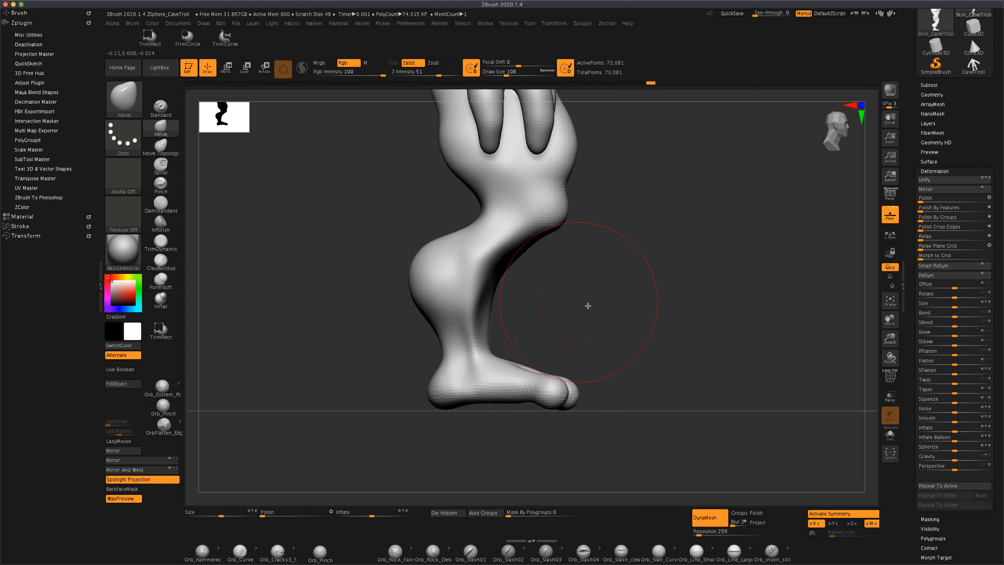
drag(625, 310, 573, 309)
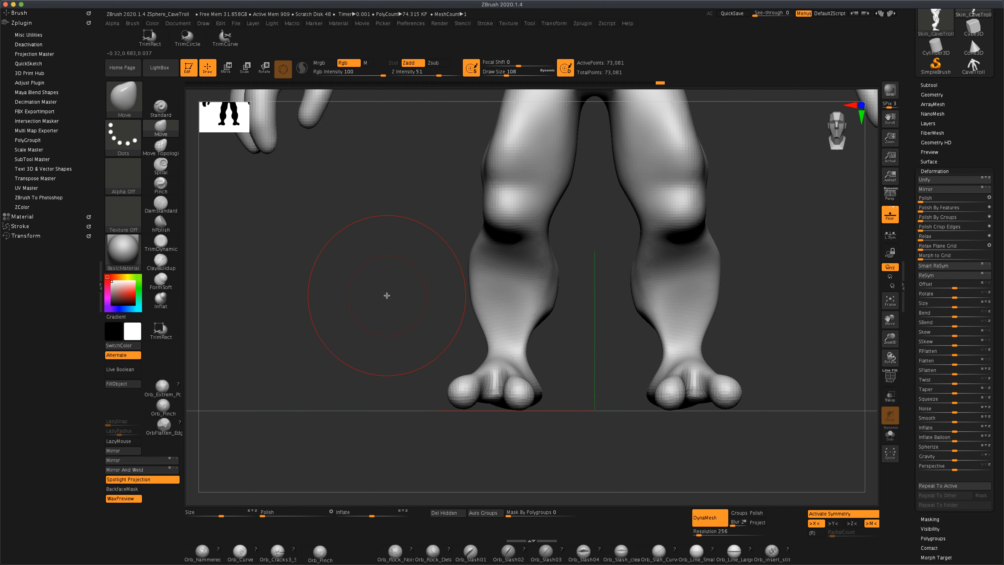
Refine the outer calf contour with the Move brush at draw size 77, then remesh and smooth the lower legs.
key(s)
drag(387, 296, 379, 296)
drag(467, 290, 527, 294)
drag(386, 284, 494, 270)
drag(402, 299, 395, 299)
ctrl+drag(345, 270, 407, 337)
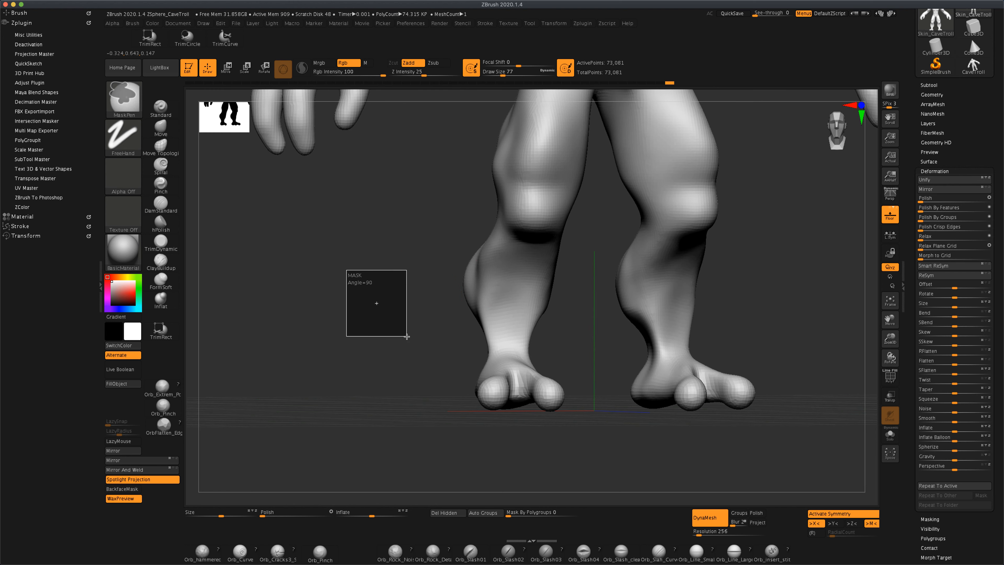
shift+drag(490, 301, 531, 296)
shift+drag(427, 331, 376, 332)
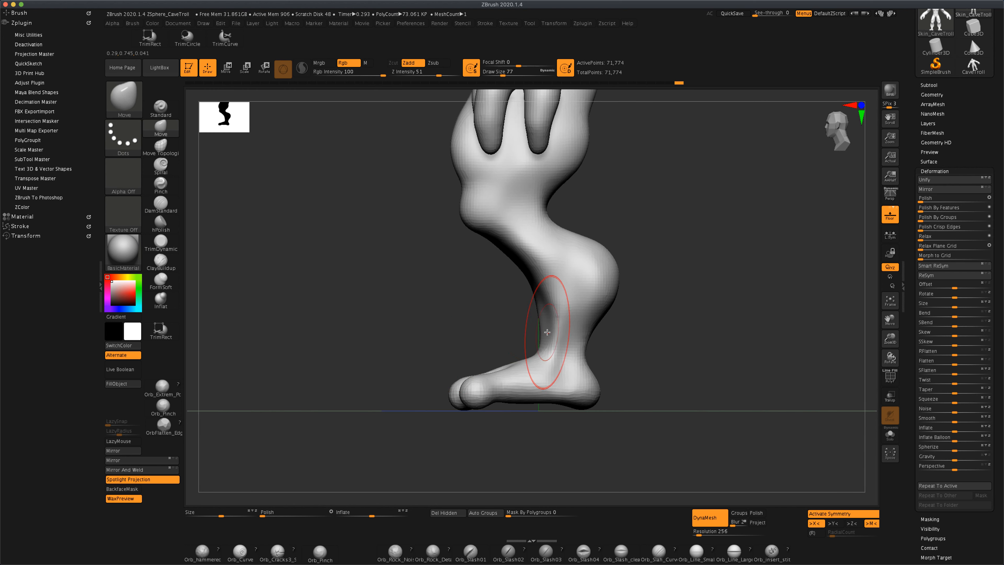
shift+drag(426, 282, 347, 316)
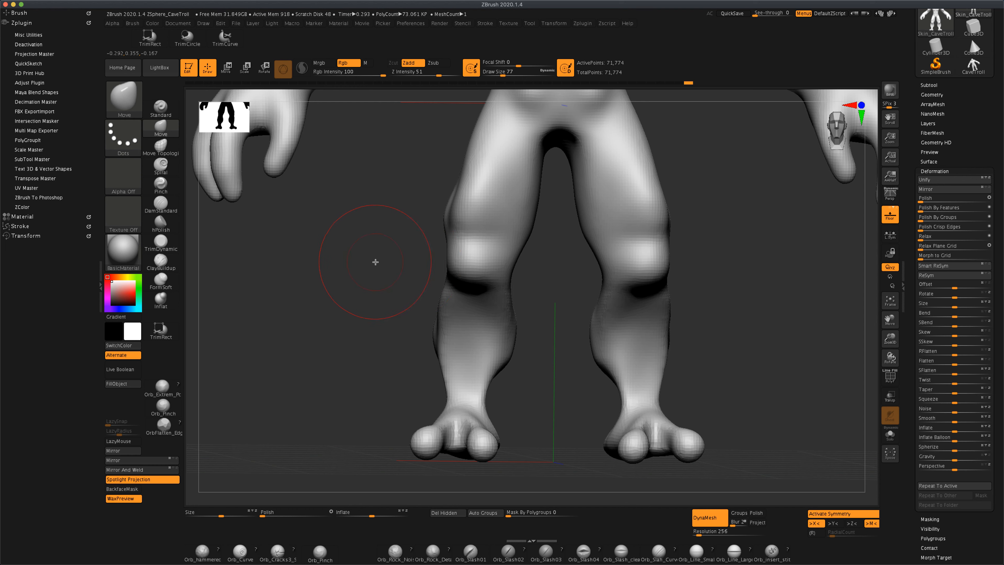
Fill out the hips and outer thighs from behind and pull the inner knees outward with the Move brush, using draw sizes 77 and 101.
mouse_move(375, 261)
mouse_down()
mouse_move(325, 289)
mouse_move(334, 308)
mouse_move(393, 310)
mouse_up()
alt+drag(603, 273, 593, 301)
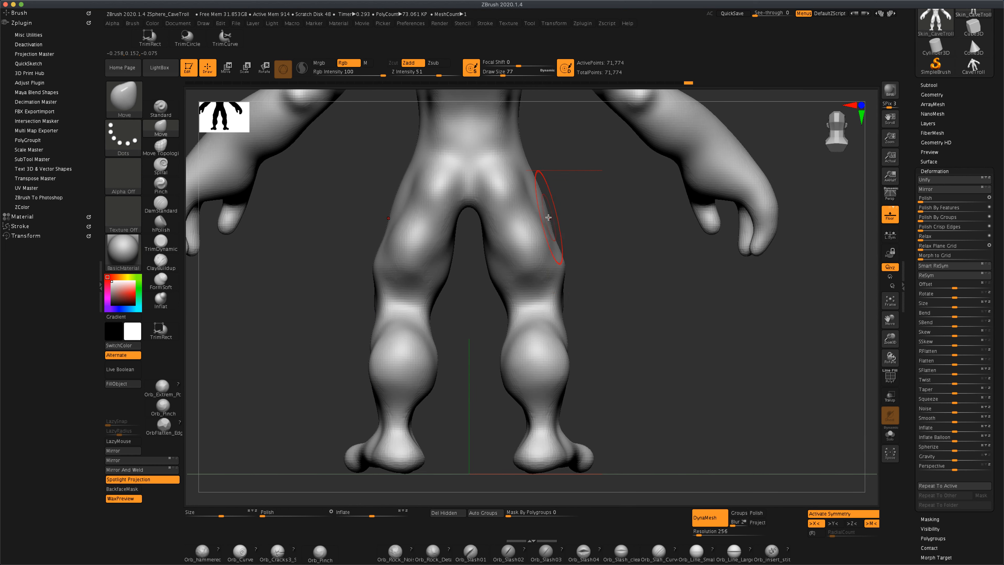
mouse_move(519, 203)
mouse_down()
mouse_move(530, 171)
mouse_move(540, 187)
mouse_up()
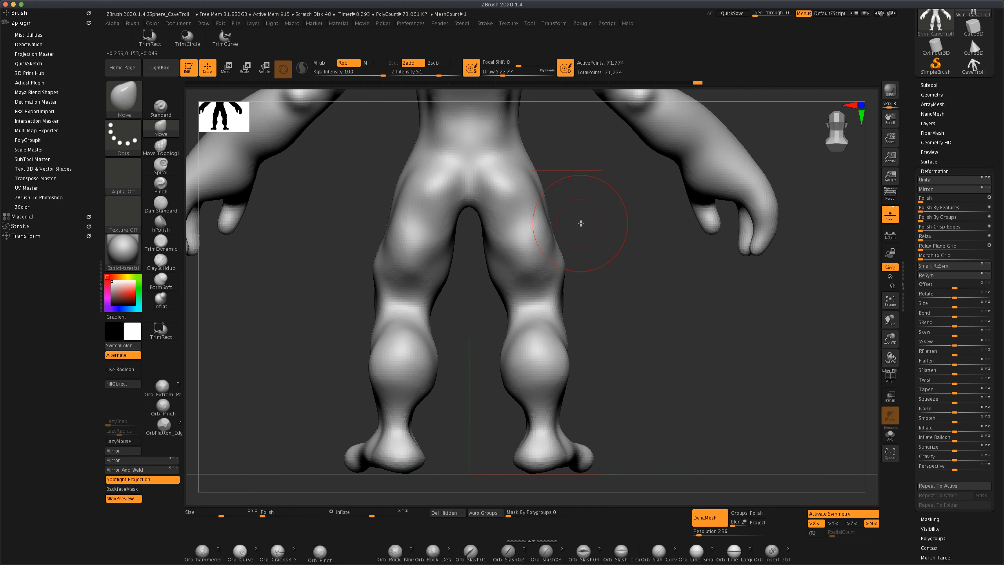
text(101)
key(Return)
drag(550, 215, 556, 214)
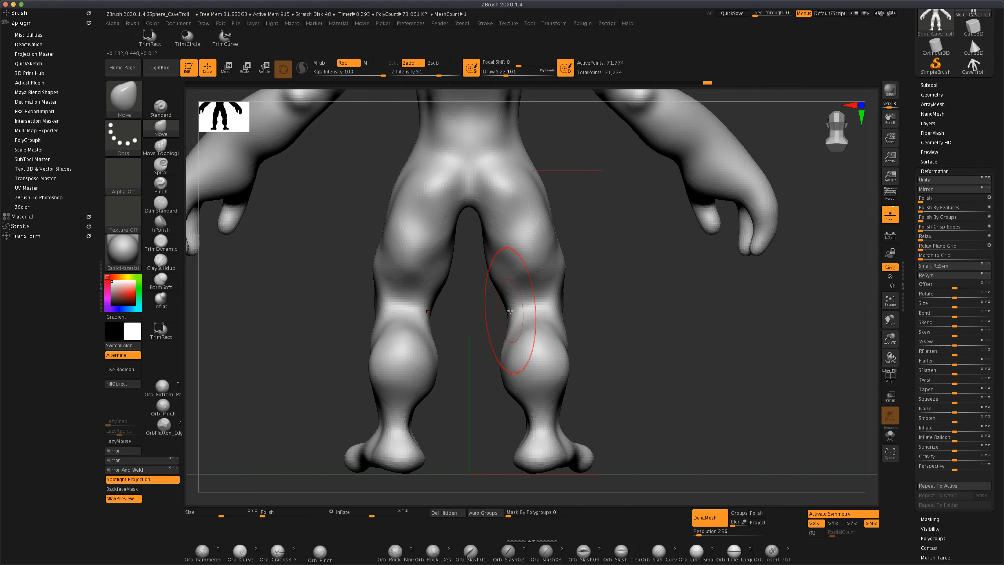
drag(511, 311, 554, 310)
Narrow the legs around the knees with the Move brush at draw size 124 and update the DynaMesh.
mouse_move(616, 318)
mouse_down()
mouse_move(423, 300)
mouse_move(410, 296)
mouse_move(419, 281)
mouse_up()
drag(506, 254, 519, 256)
drag(316, 271, 378, 275)
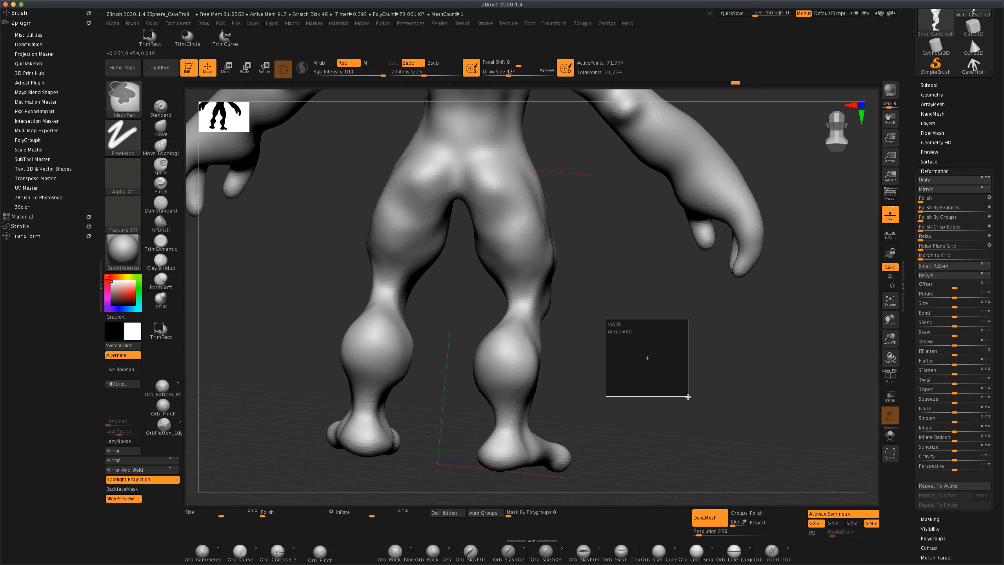
mouse_move(668, 375)
mouse_down()
mouse_move(655, 376)
mouse_move(673, 381)
mouse_move(554, 237)
mouse_up()
Pull in the waist and upper hips with the Move brush at draw size 124, checking the full-body silhouette.
mouse_move(701, 328)
mouse_down()
mouse_move(695, 359)
mouse_move(506, 348)
mouse_move(431, 383)
mouse_move(706, 290)
mouse_move(568, 330)
mouse_move(524, 328)
mouse_move(545, 318)
mouse_move(334, 411)
mouse_move(632, 386)
mouse_move(575, 356)
mouse_up()
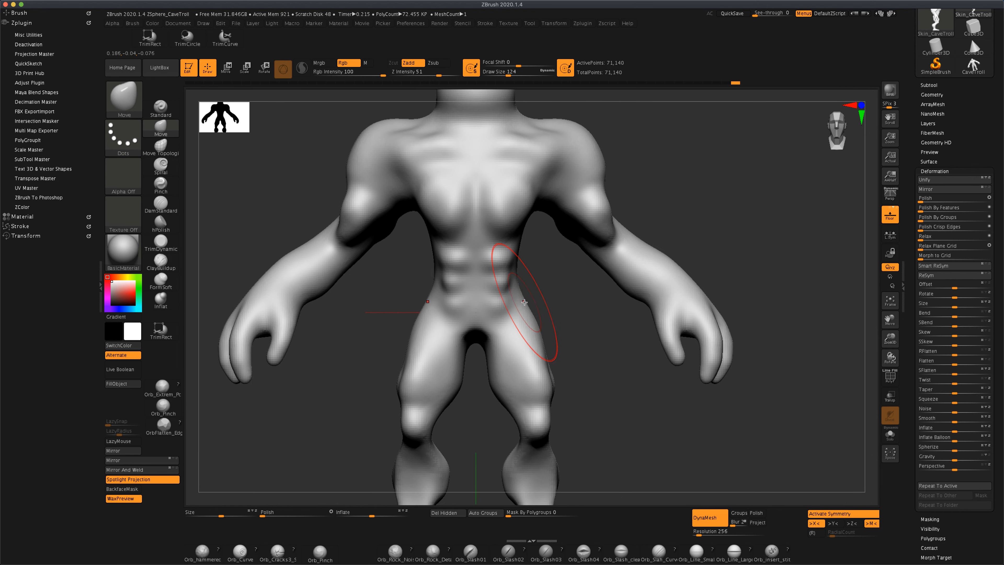
drag(524, 302, 509, 280)
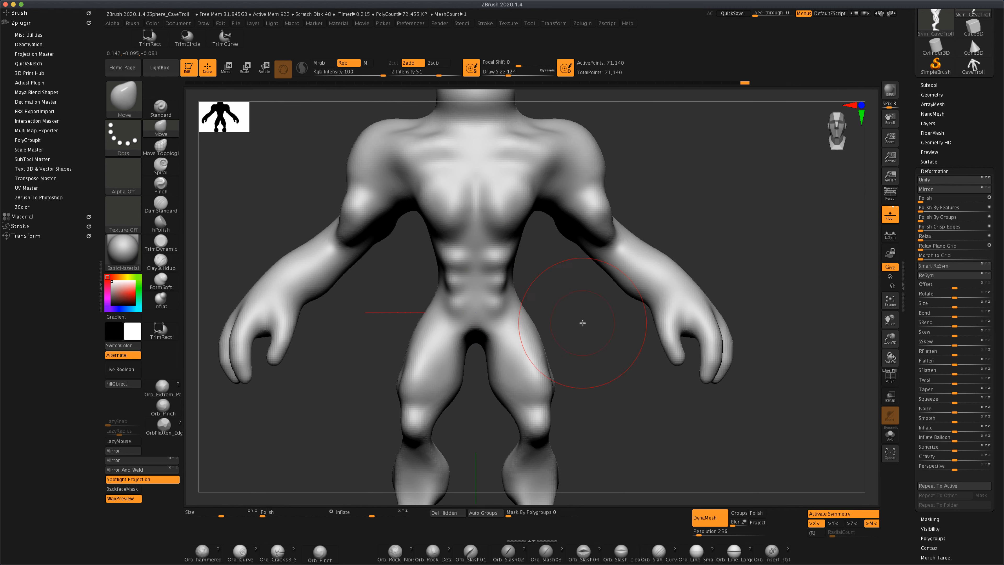
alt+drag(582, 323, 557, 310)
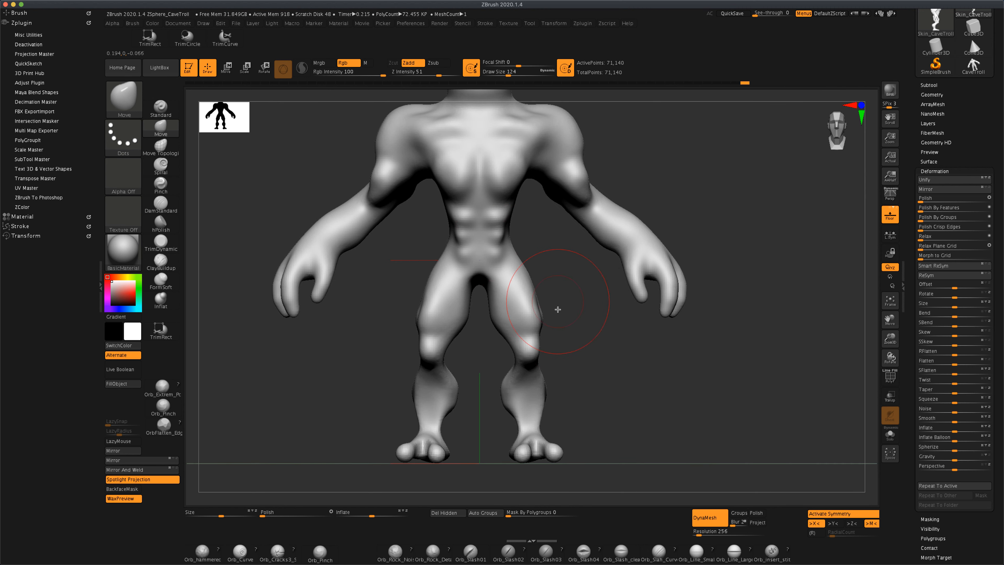
alt+drag(593, 406, 592, 399)
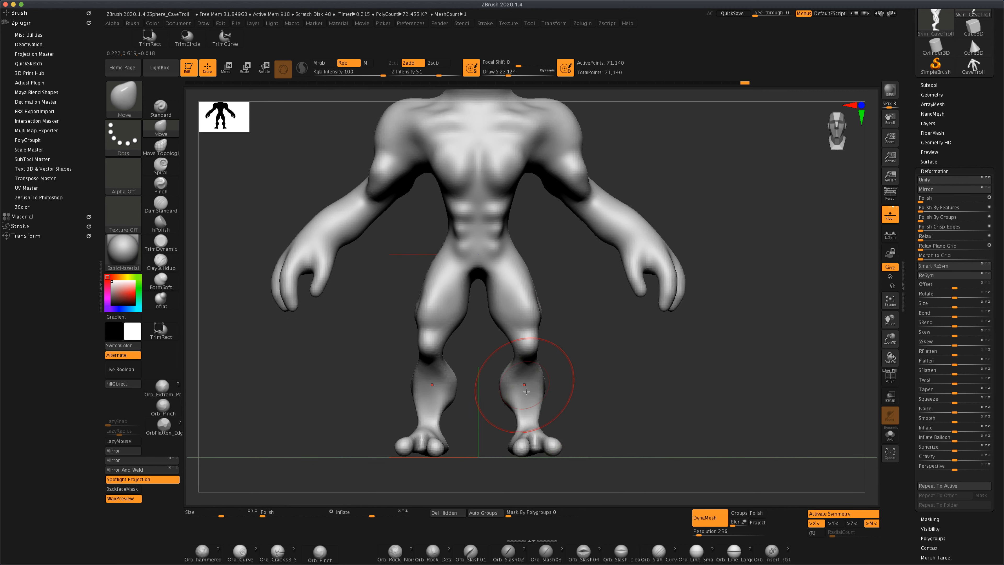
alt+drag(569, 277, 570, 287)
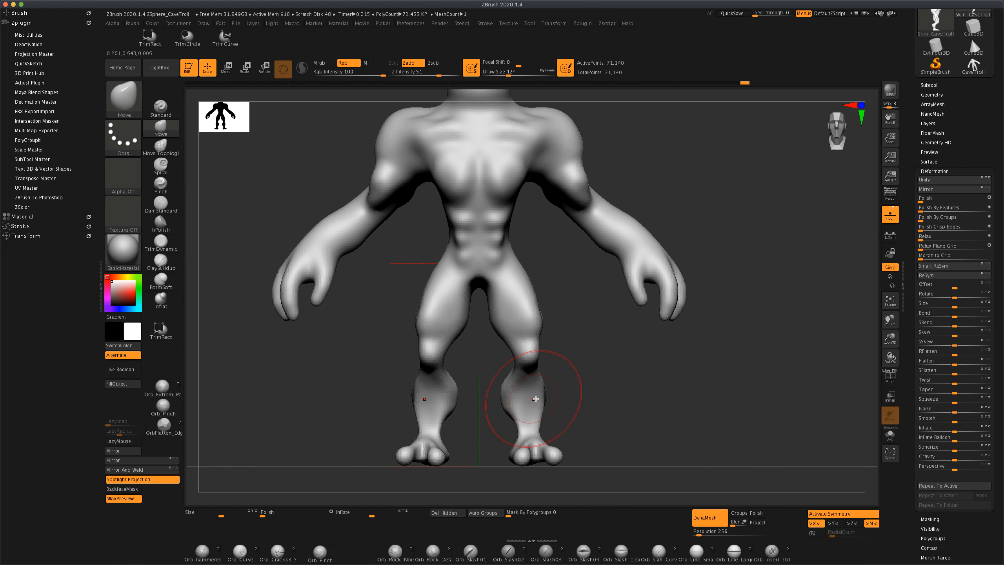
mouse_move(558, 400)
mouse_down()
mouse_move(618, 384)
mouse_move(547, 388)
mouse_move(571, 387)
mouse_move(554, 383)
mouse_move(626, 388)
mouse_up()
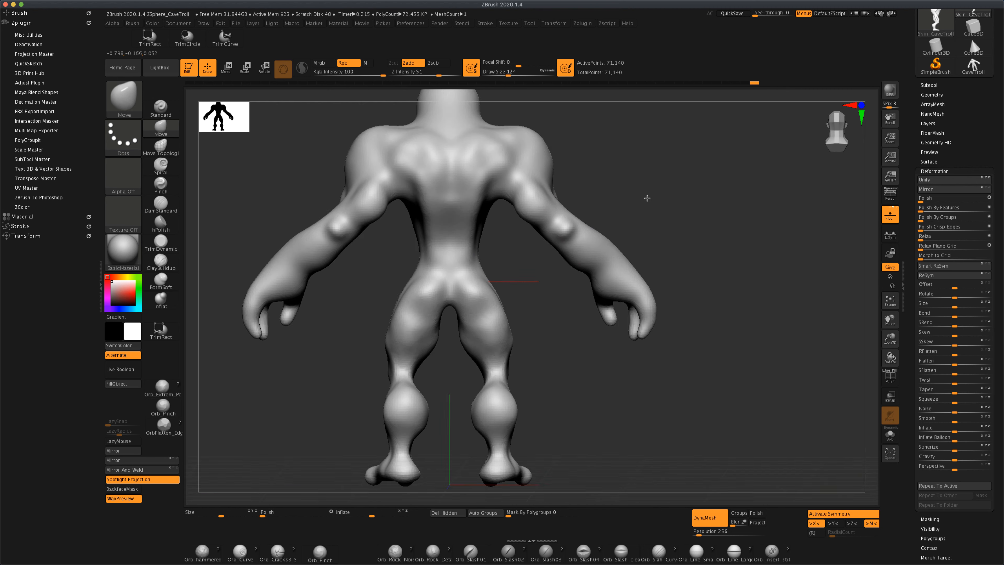
Reshape the forearms and slim the wrists from several angles with the Move brush at draw size 97.
mouse_move(646, 197)
mouse_down()
mouse_move(675, 193)
mouse_move(663, 221)
mouse_move(673, 372)
mouse_move(599, 359)
mouse_move(564, 336)
mouse_up()
key(s)
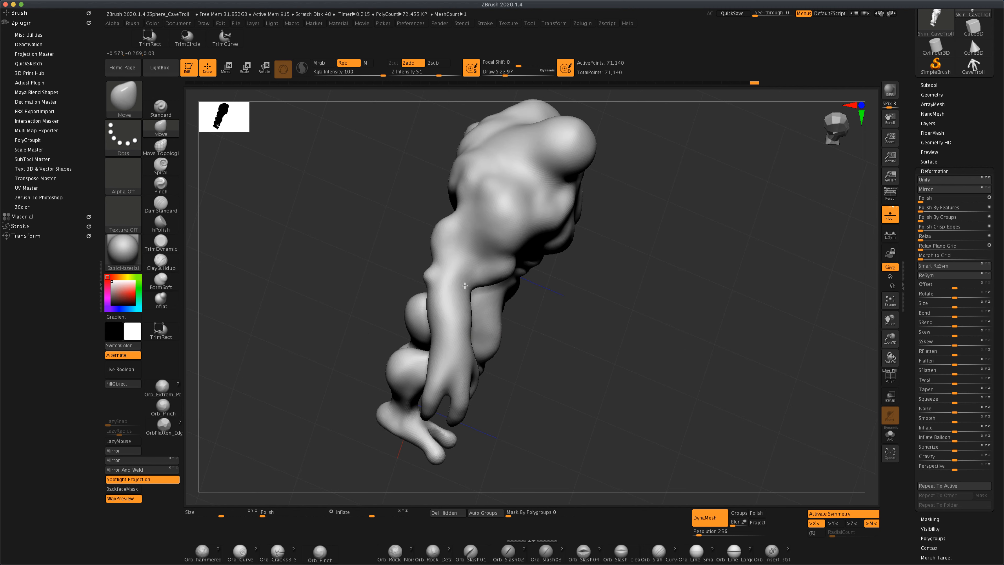
drag(538, 314, 560, 317)
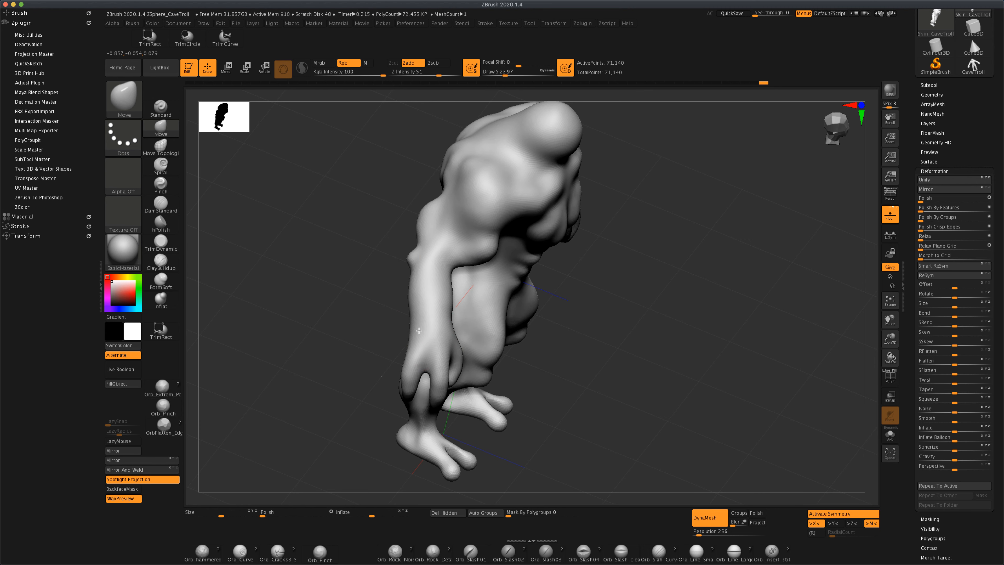
drag(382, 324, 355, 305)
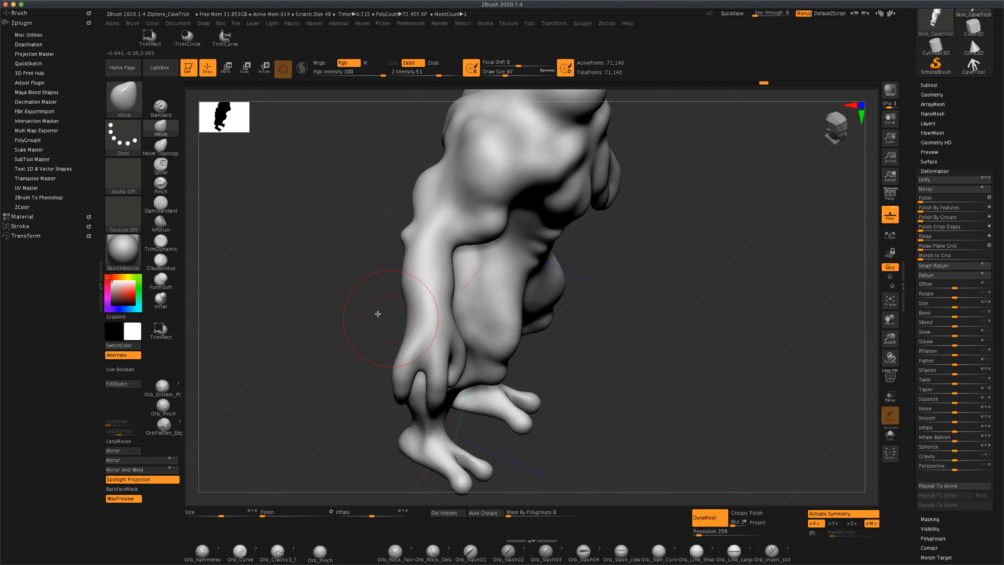
drag(442, 324, 347, 314)
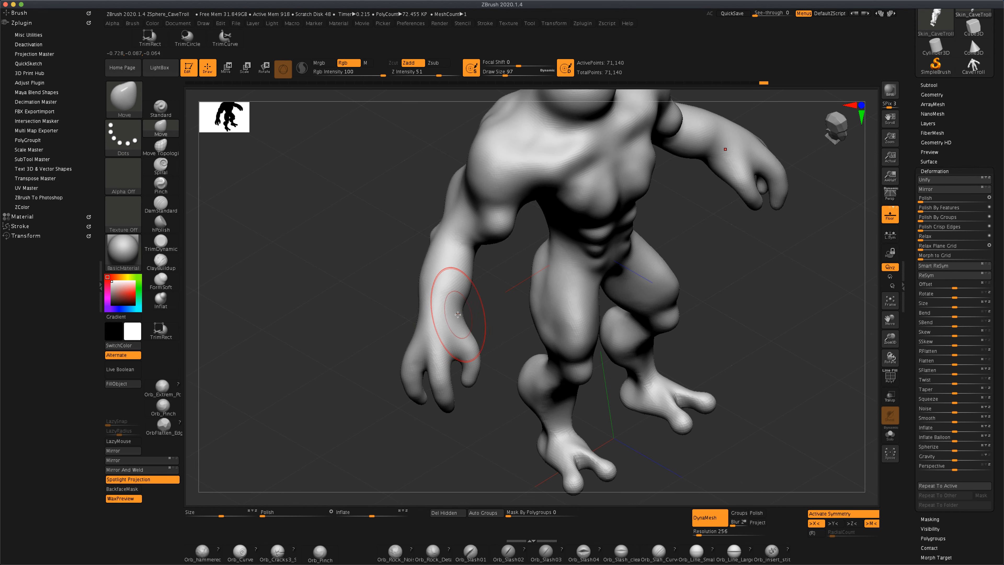
mouse_move(438, 317)
mouse_down()
mouse_move(354, 314)
mouse_move(445, 312)
mouse_move(392, 321)
mouse_move(435, 346)
mouse_move(420, 339)
mouse_up()
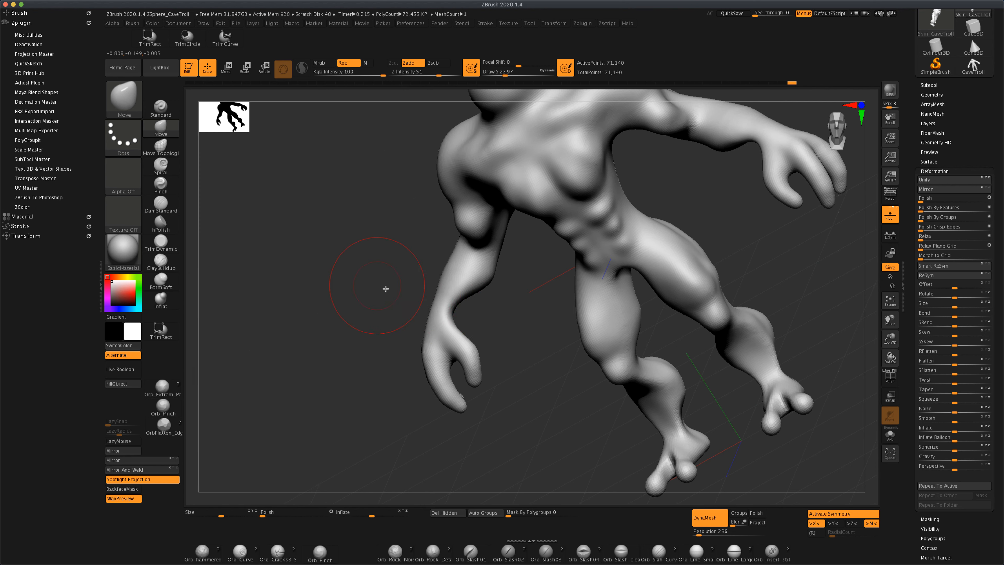
drag(385, 289, 410, 281)
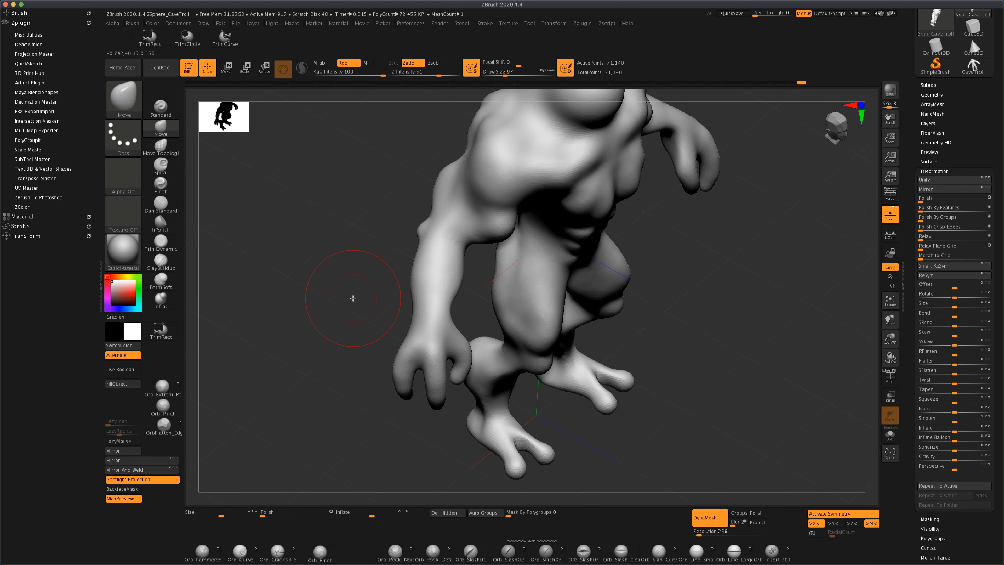
Bulge the forearm muscles outward and taper them toward the wrists with the Move brush at draw size 77.
key(s)
mouse_move(353, 298)
mouse_down()
mouse_move(355, 285)
mouse_move(459, 282)
mouse_up()
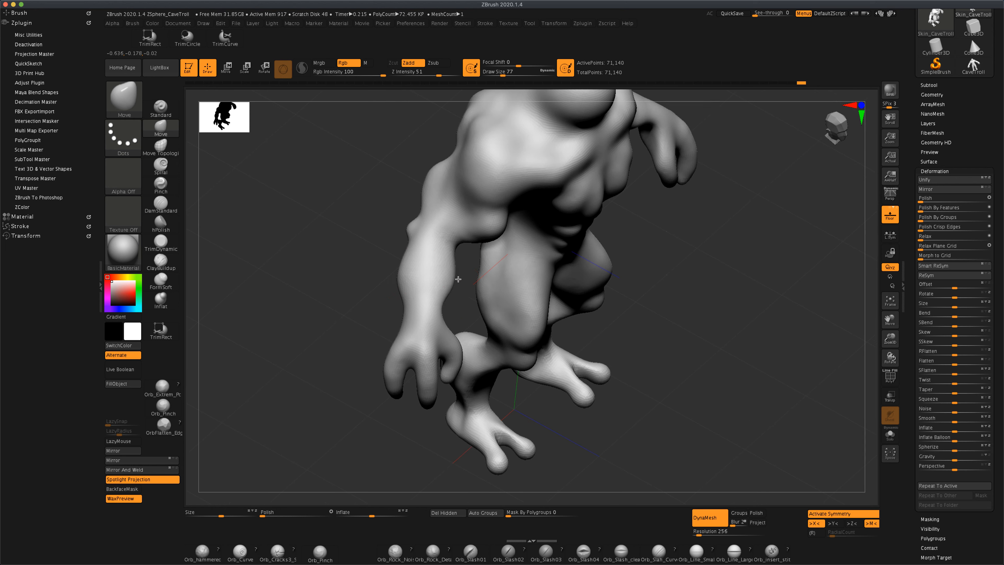
mouse_move(379, 280)
mouse_down()
mouse_move(347, 281)
mouse_move(341, 260)
mouse_move(348, 370)
mouse_move(381, 397)
mouse_move(451, 282)
mouse_up()
mouse_move(379, 337)
mouse_down()
mouse_move(387, 359)
mouse_move(448, 381)
mouse_move(455, 339)
mouse_up()
Add volume to the upper arm muscles with the Inflat brush at draw size 71.
click(160, 298)
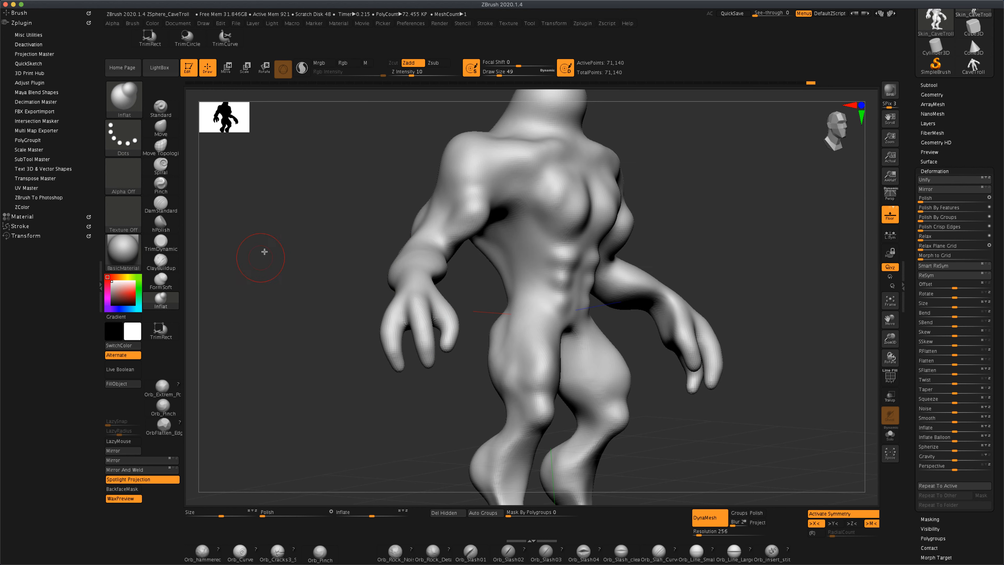
mouse_move(314, 220)
mouse_down()
mouse_move(330, 224)
mouse_move(364, 201)
mouse_up()
key(s)
drag(448, 210, 457, 210)
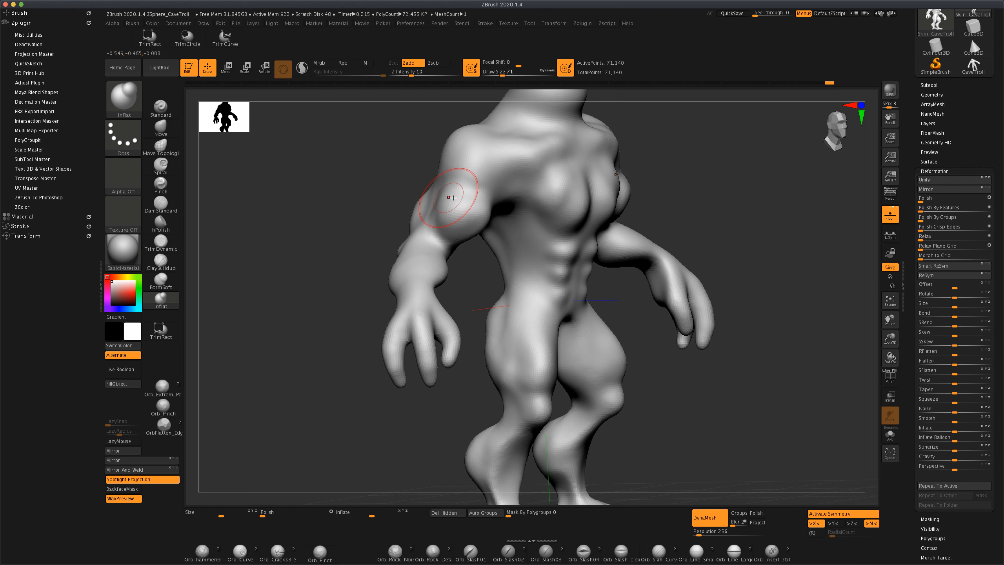
Build up the upper arm and forearm muscles from several angles with the Inflat brush at draw size 71.
mouse_move(362, 185)
mouse_down()
mouse_move(321, 175)
mouse_move(321, 163)
mouse_up()
mouse_move(491, 234)
mouse_down()
mouse_move(479, 245)
mouse_move(490, 208)
mouse_move(467, 222)
mouse_move(480, 206)
mouse_up()
mouse_move(366, 215)
mouse_down()
mouse_move(377, 206)
mouse_move(439, 237)
mouse_up()
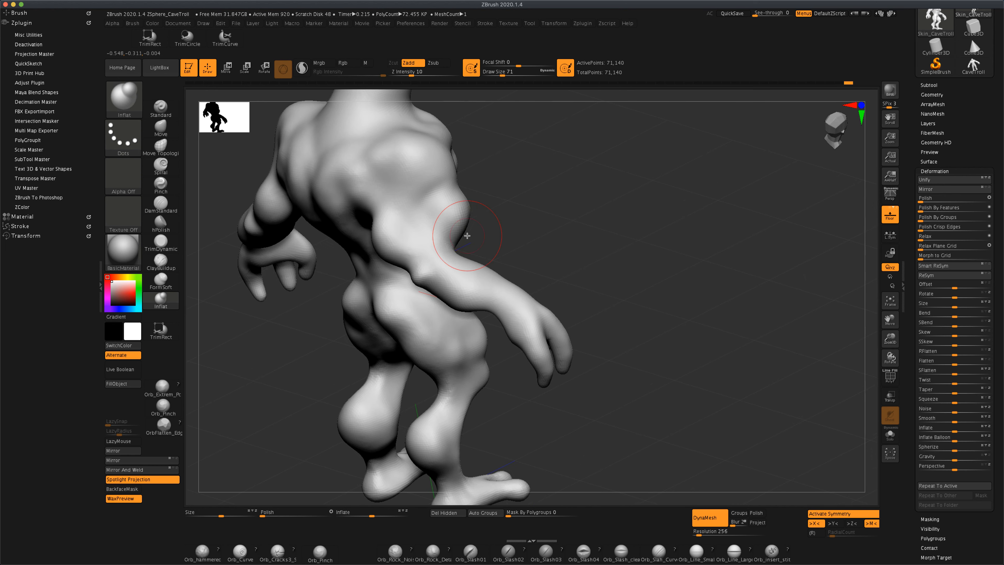
drag(549, 241, 441, 286)
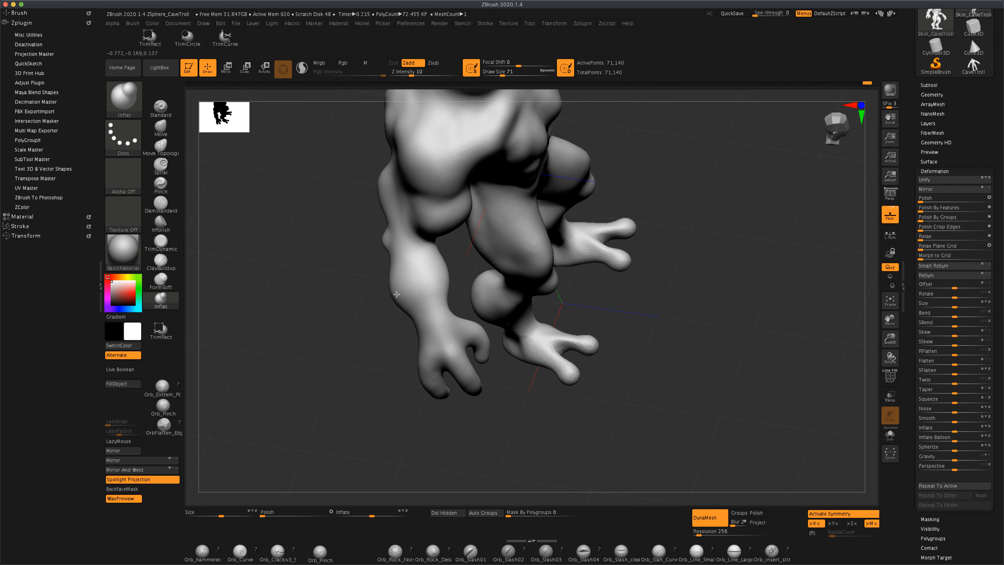
drag(436, 288, 328, 250)
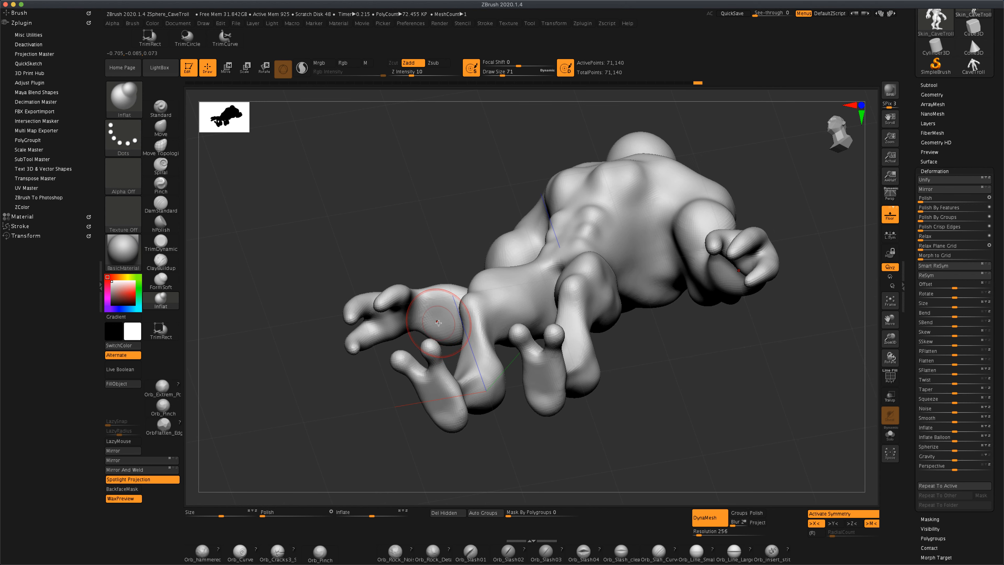
drag(420, 238, 470, 300)
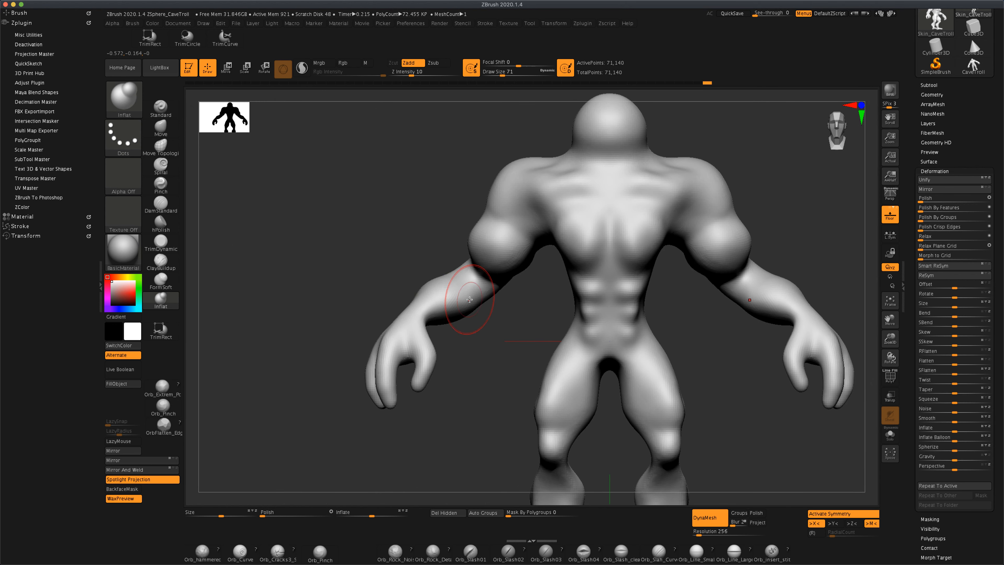
Add volume to the buttocks and backs of the thighs with the Inflat brush, smooth them, and update the DynaMesh.
alt+drag(503, 381, 499, 367)
alt+drag(668, 364, 735, 394)
alt+drag(648, 379, 537, 326)
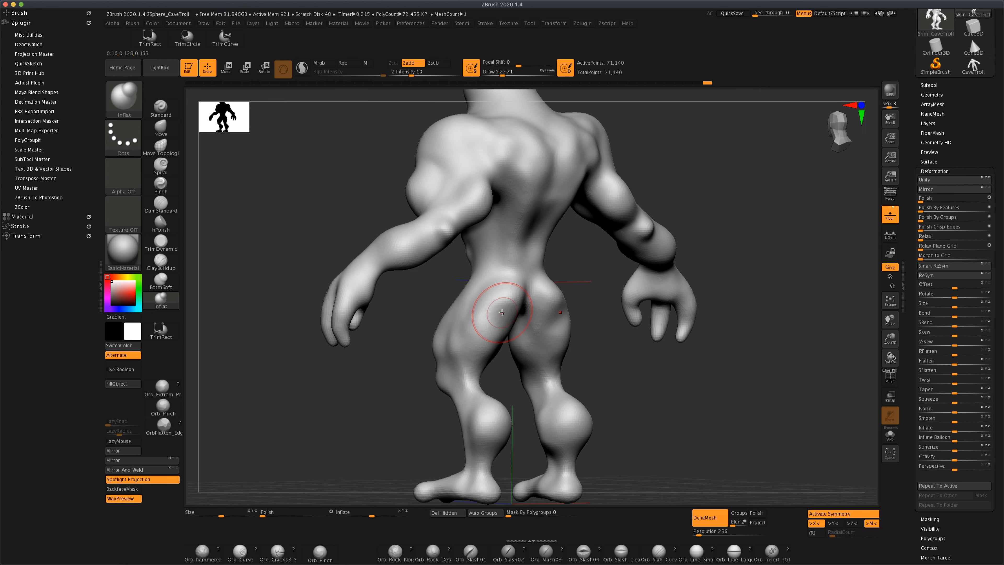
drag(496, 307, 486, 329)
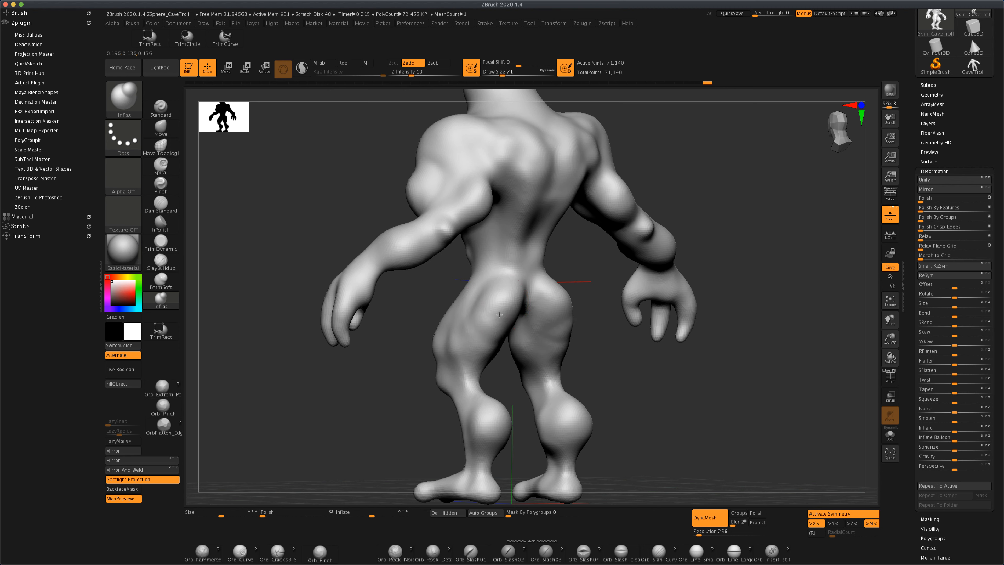
drag(588, 337, 633, 341)
drag(551, 302, 559, 322)
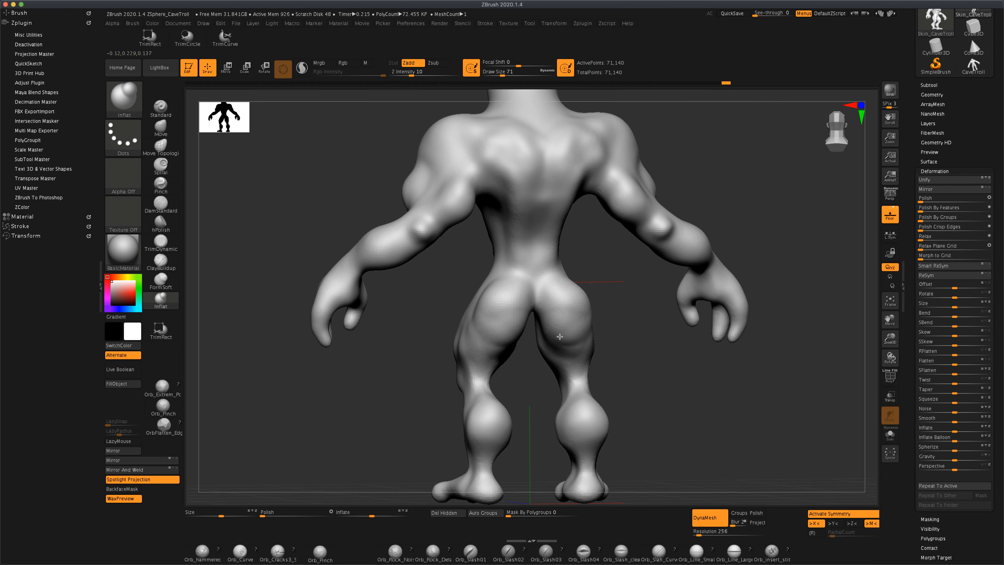
drag(617, 357, 601, 338)
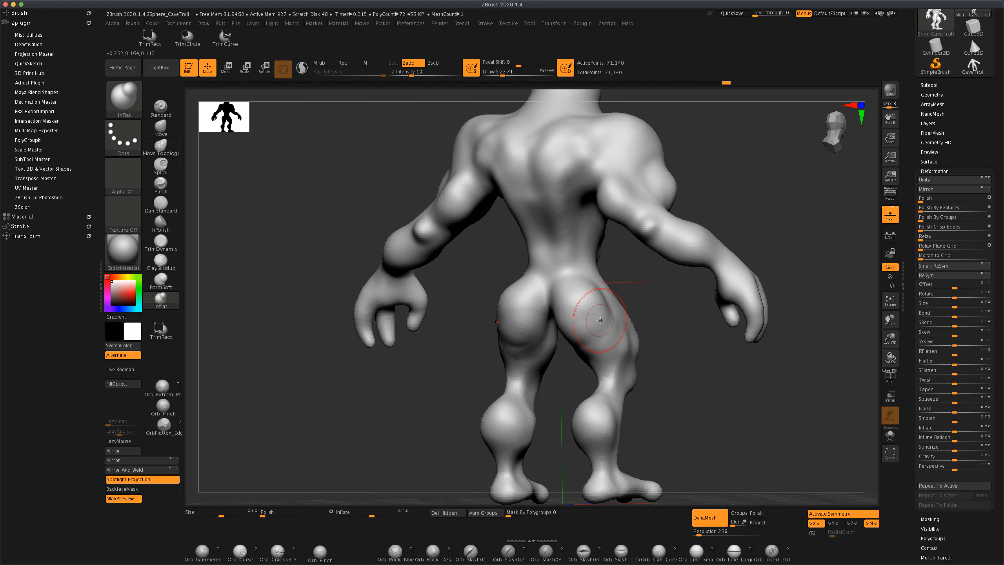
key(shift)
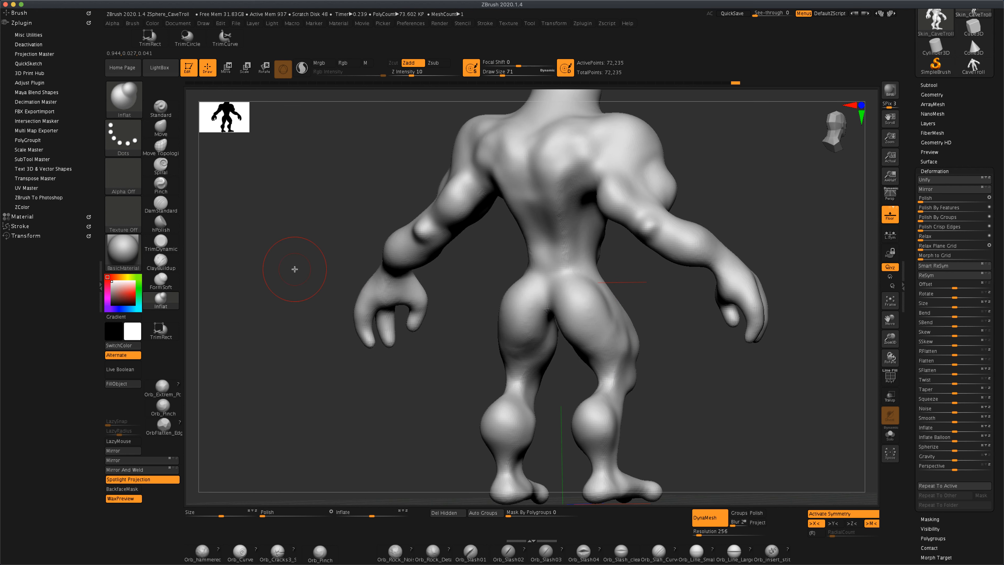
Reshape the buttocks and rear hip contours from several rear angles with the Move brush at draw size 140.
drag(291, 269, 268, 224)
key(b)
key(m)
key(v)
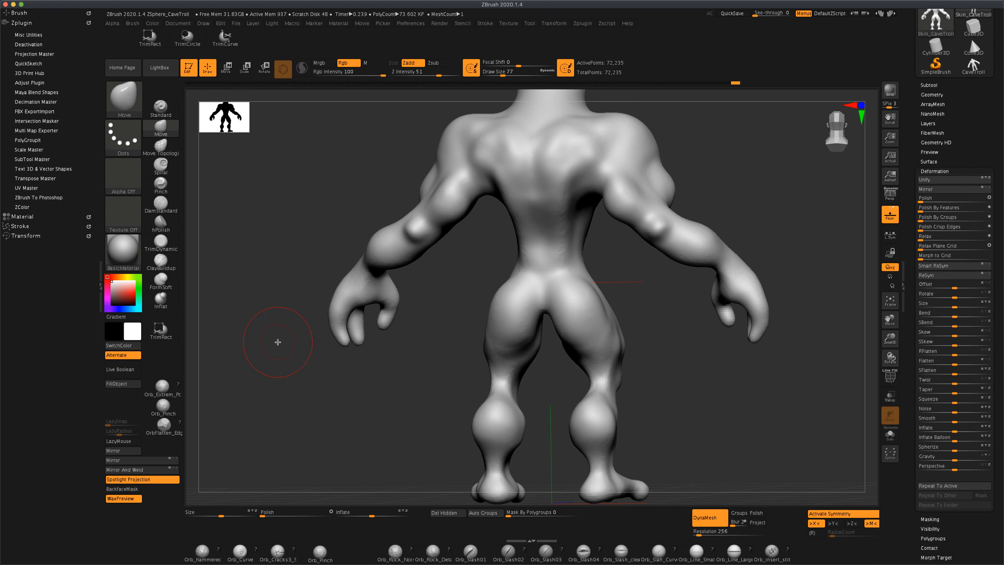
key(s)
drag(278, 342, 284, 345)
drag(388, 390, 370, 407)
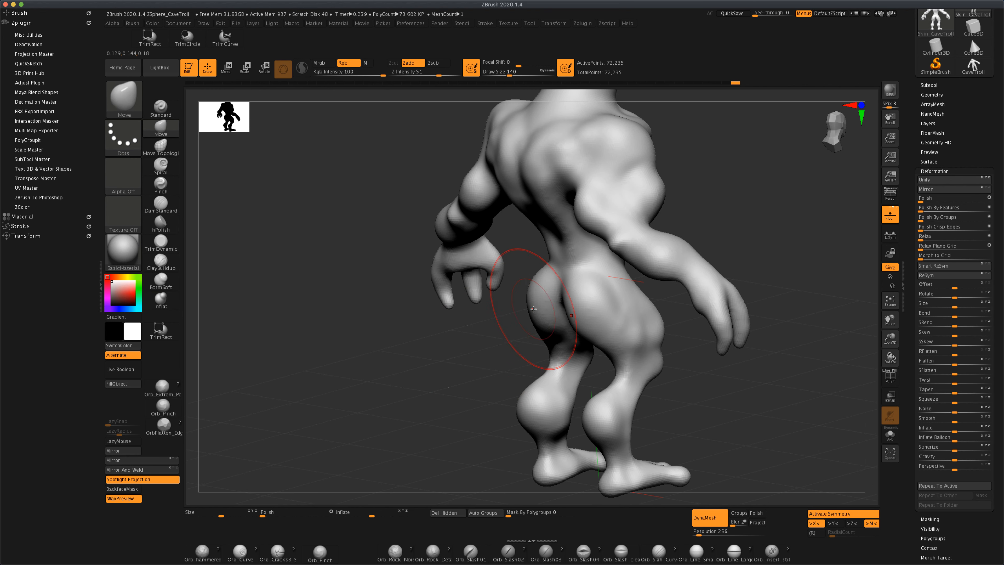
drag(484, 332, 515, 331)
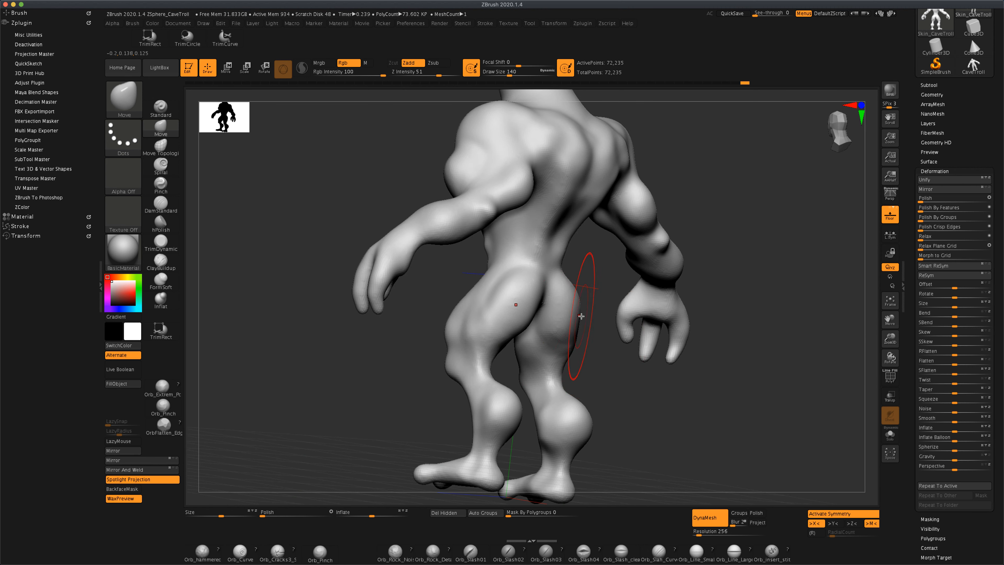
mouse_move(623, 371)
mouse_down()
mouse_move(604, 371)
mouse_move(639, 362)
mouse_move(624, 357)
mouse_move(640, 379)
mouse_up()
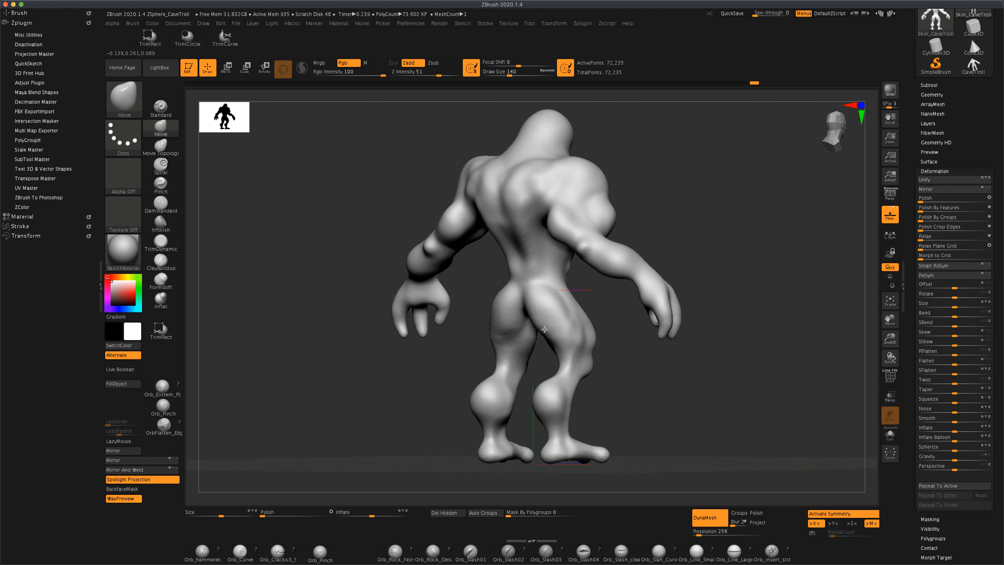
Reshape the bulbous calves in side view and smooth the transition between the knees and calves.
key(s)
drag(449, 368, 418, 377)
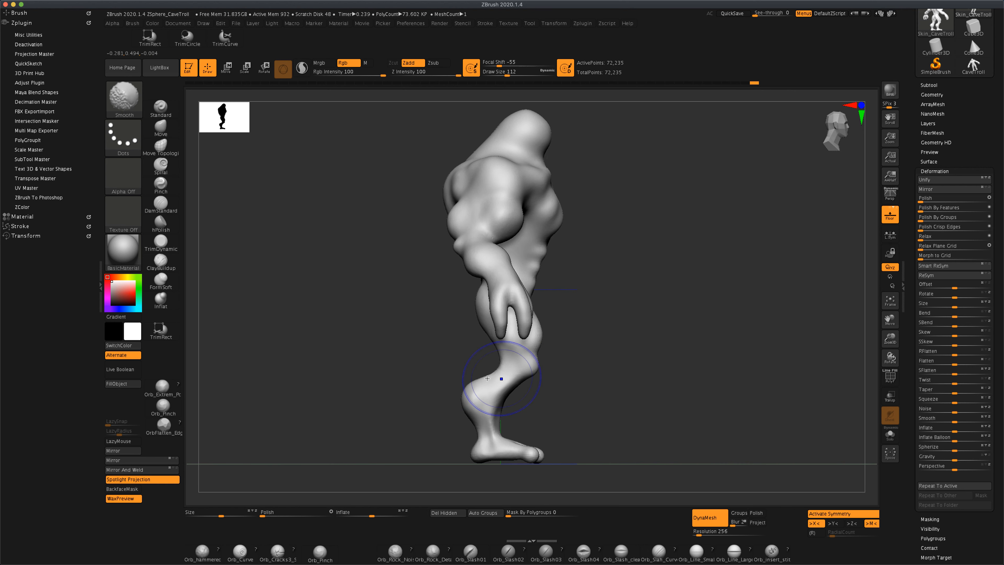
drag(645, 384, 696, 400)
Adjust the head and neck shape in front view with the Move brush at draw size 163.
mouse_move(720, 292)
alt+mouse_down()
mouse_move(699, 341)
mouse_move(547, 296)
mouse_move(571, 269)
alt+mouse_up()
key(s)
key(s)
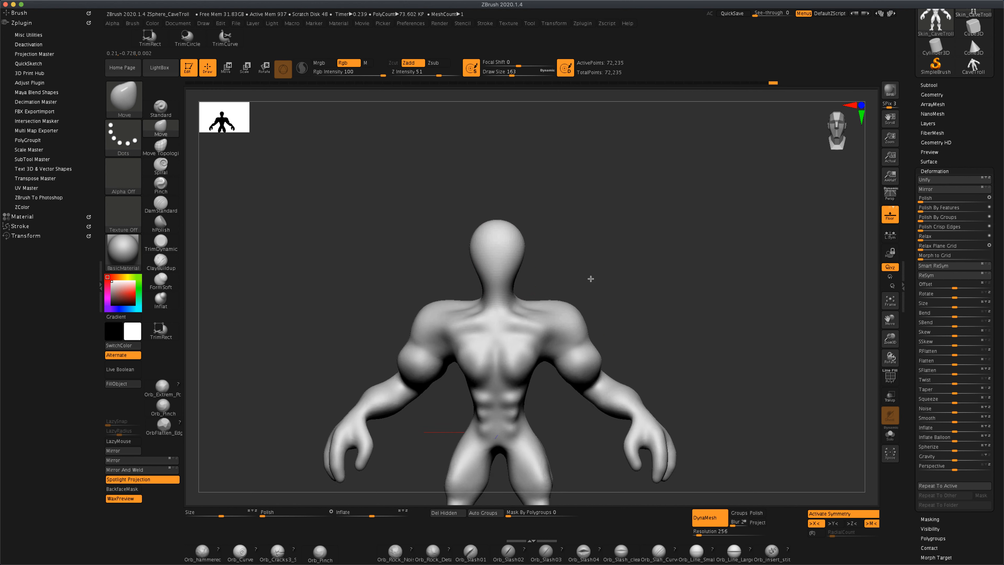
drag(589, 278, 608, 248)
Enlarge the head into a rounder volume from front and side views with the Inflat brush at draw size 132.
click(157, 300)
drag(291, 243, 291, 246)
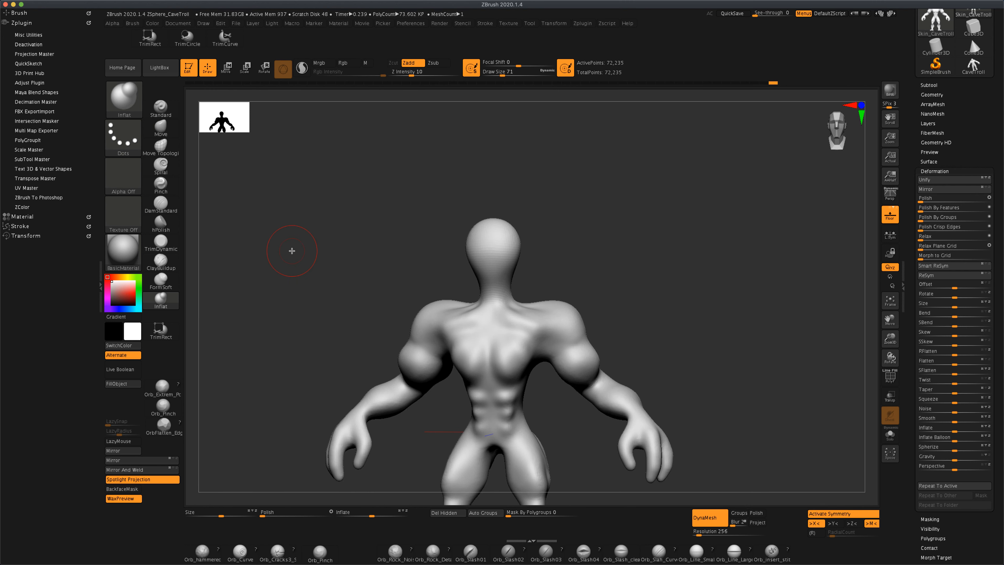
key(s)
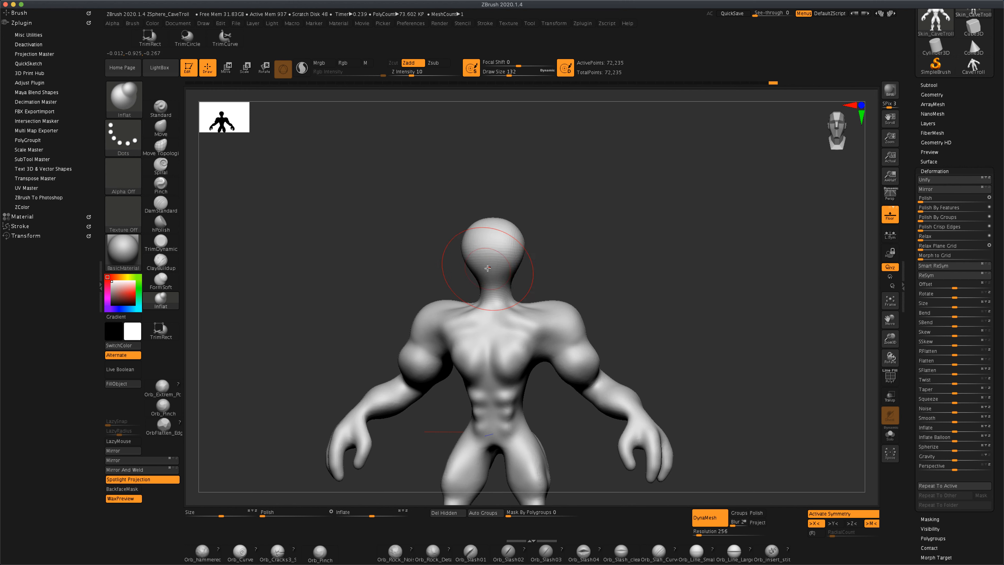
mouse_move(484, 245)
mouse_down()
mouse_move(591, 255)
mouse_move(579, 257)
mouse_move(618, 251)
mouse_move(545, 235)
mouse_move(531, 245)
mouse_move(542, 249)
mouse_move(535, 230)
mouse_up()
mouse_move(431, 223)
mouse_down()
mouse_move(464, 223)
mouse_move(505, 258)
mouse_up()
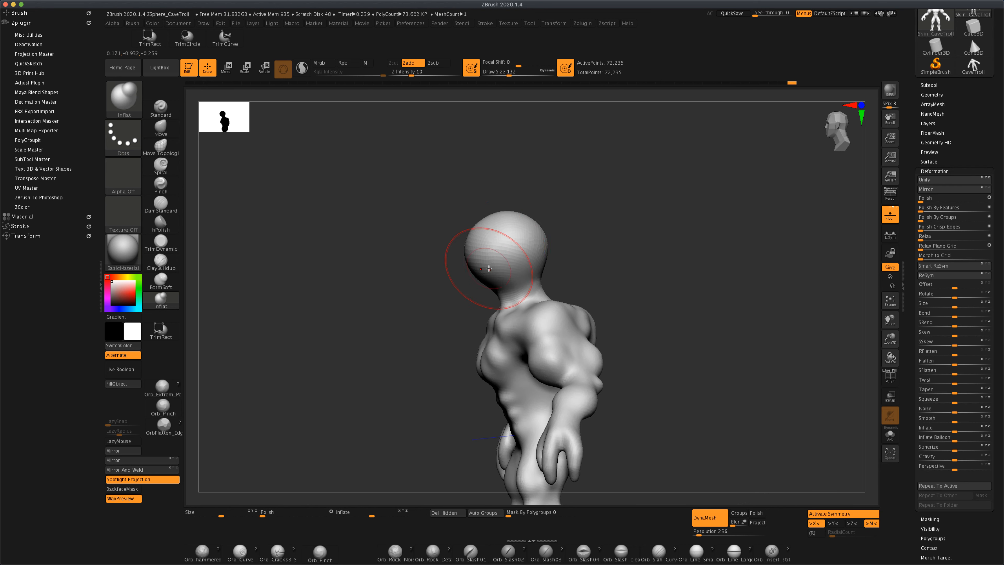
drag(392, 266, 471, 268)
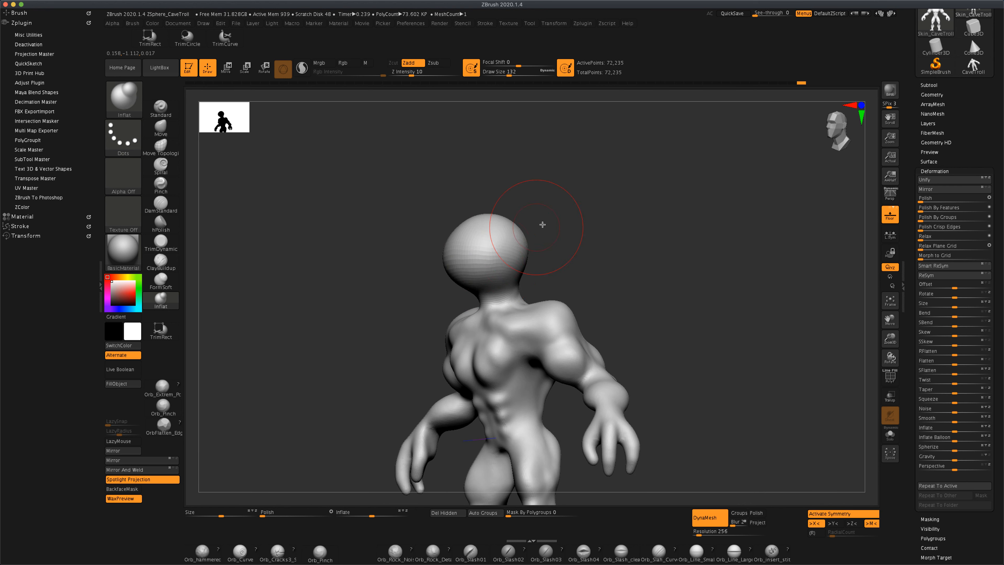
drag(542, 224, 474, 229)
drag(600, 248, 521, 237)
drag(648, 274, 577, 278)
Update the DynaMesh, polish the whole mesh at 17, and check the full body from the front.
ctrl+drag(316, 253, 407, 344)
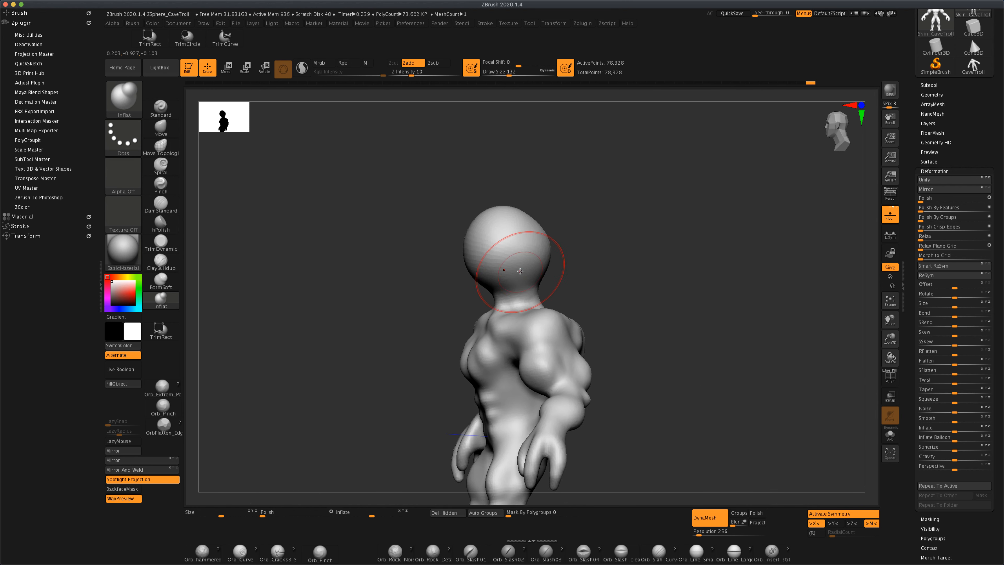
drag(262, 514, 269, 516)
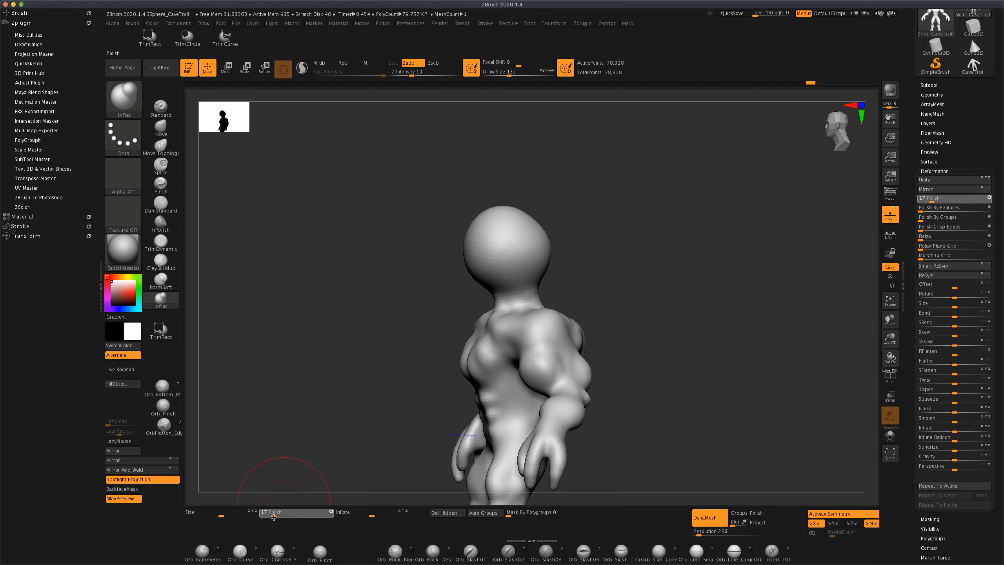
alt+drag(337, 419, 425, 397)
mouse_move(616, 382)
alt+mouse_down()
mouse_move(623, 421)
mouse_move(650, 365)
mouse_move(733, 391)
mouse_move(720, 401)
mouse_move(677, 401)
mouse_move(753, 404)
mouse_move(738, 402)
mouse_move(731, 383)
mouse_move(734, 401)
alt+mouse_up()
mouse_move(737, 364)
alt+mouse_down()
mouse_move(740, 388)
mouse_move(737, 354)
mouse_move(753, 369)
mouse_move(714, 363)
alt+mouse_up()
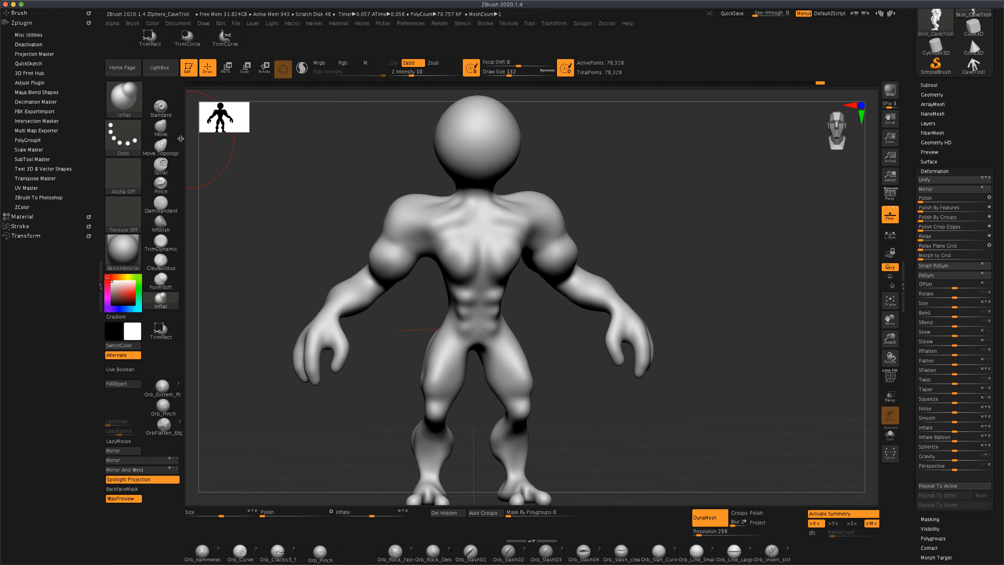
click(166, 130)
key(s)
drag(267, 197, 264, 198)
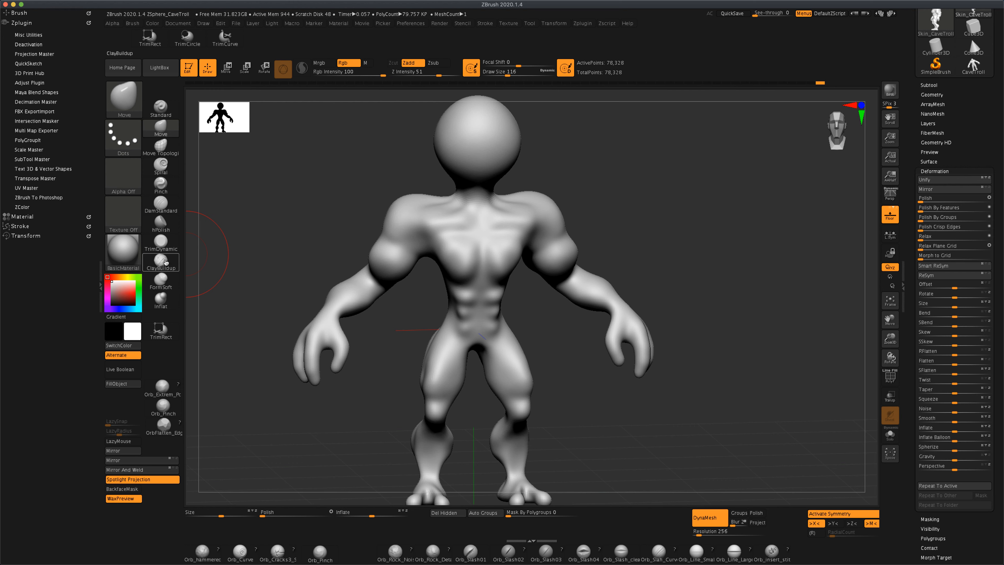
Flatten the chest muscles into planes with the TrimDynamic brush at draw size 83, soften them, and check the torso from several angles.
click(163, 244)
key(s)
drag(247, 245, 243, 245)
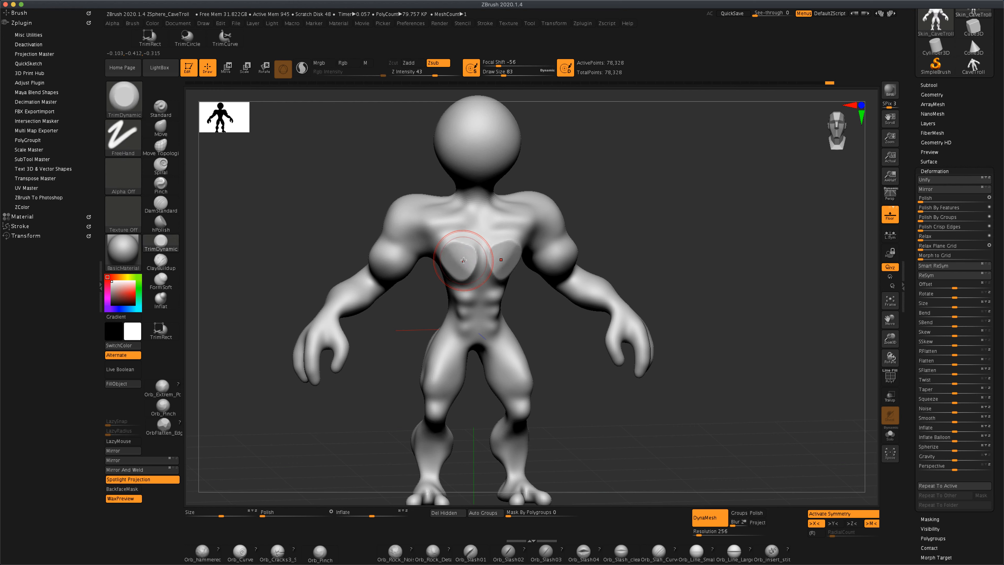
drag(654, 234, 655, 226)
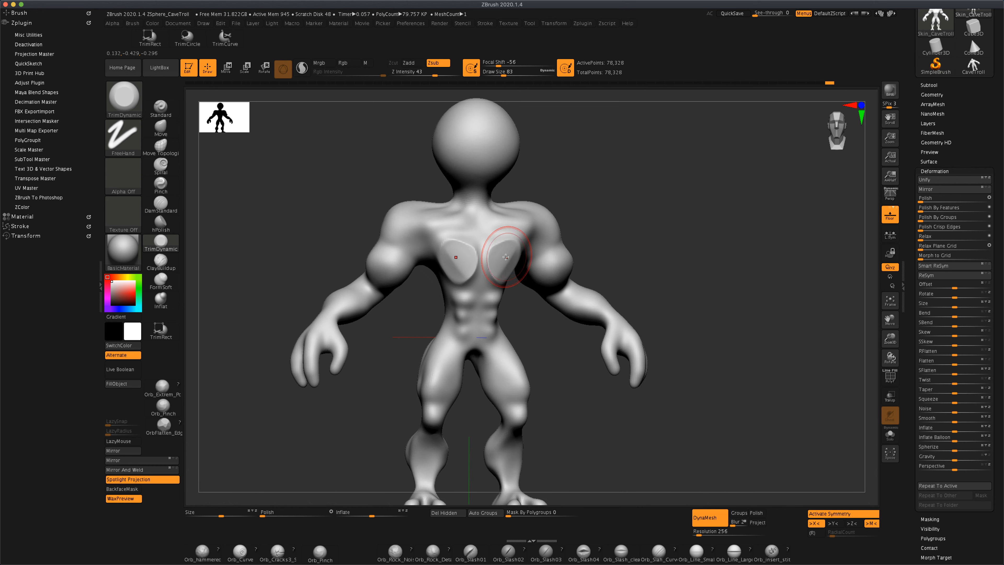
mouse_move(511, 254)
shift+mouse_down()
mouse_move(507, 265)
mouse_move(509, 253)
shift+mouse_up()
drag(648, 242, 619, 253)
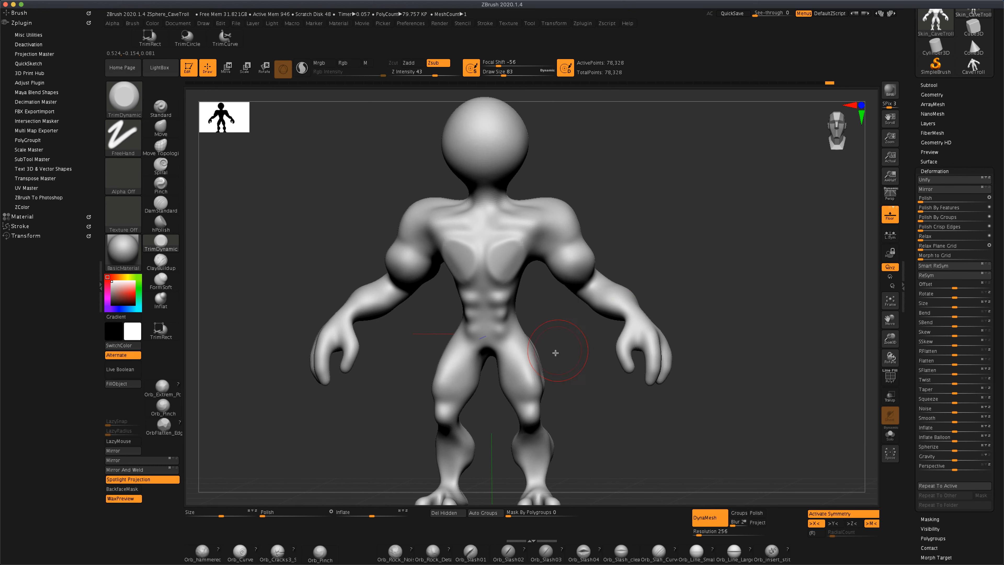
drag(593, 350, 583, 344)
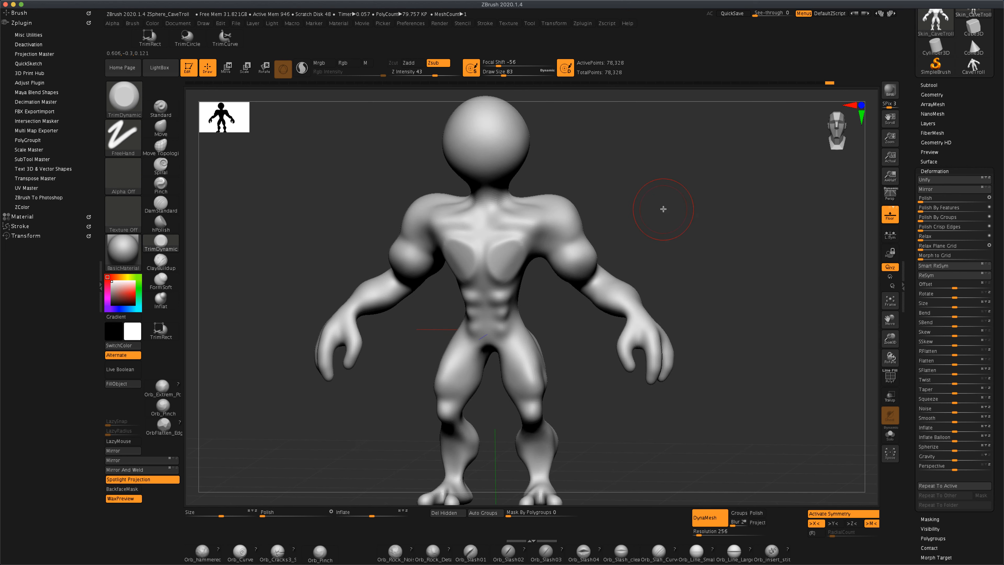
drag(662, 210, 653, 242)
mouse_move(632, 198)
mouse_down()
mouse_move(646, 150)
mouse_move(672, 191)
mouse_move(679, 215)
mouse_move(665, 222)
mouse_up()
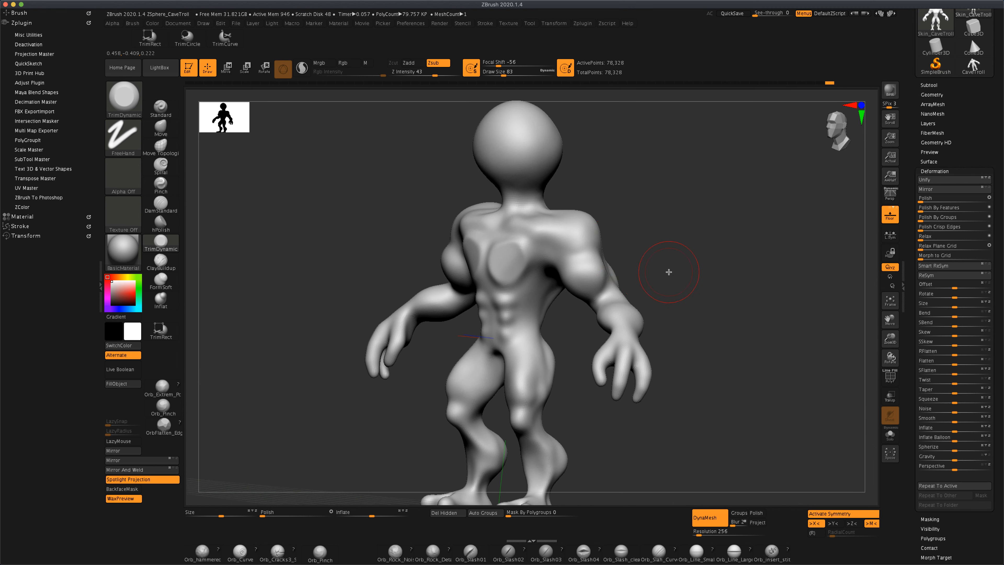
mouse_move(669, 272)
mouse_down()
mouse_move(548, 253)
mouse_move(399, 247)
mouse_move(427, 233)
mouse_move(661, 264)
mouse_move(662, 277)
mouse_up()
alt+drag(674, 354, 671, 306)
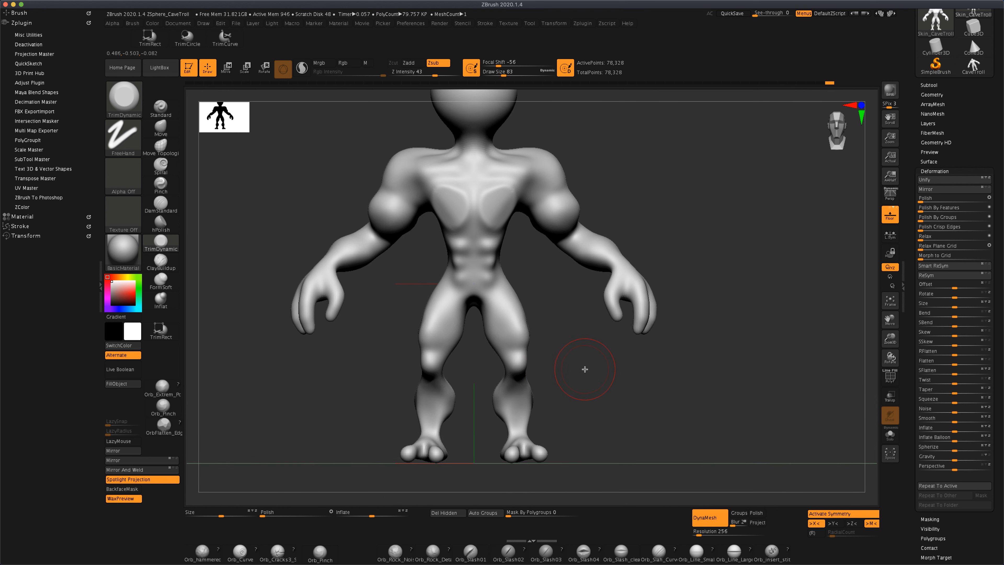
alt+drag(586, 369, 589, 385)
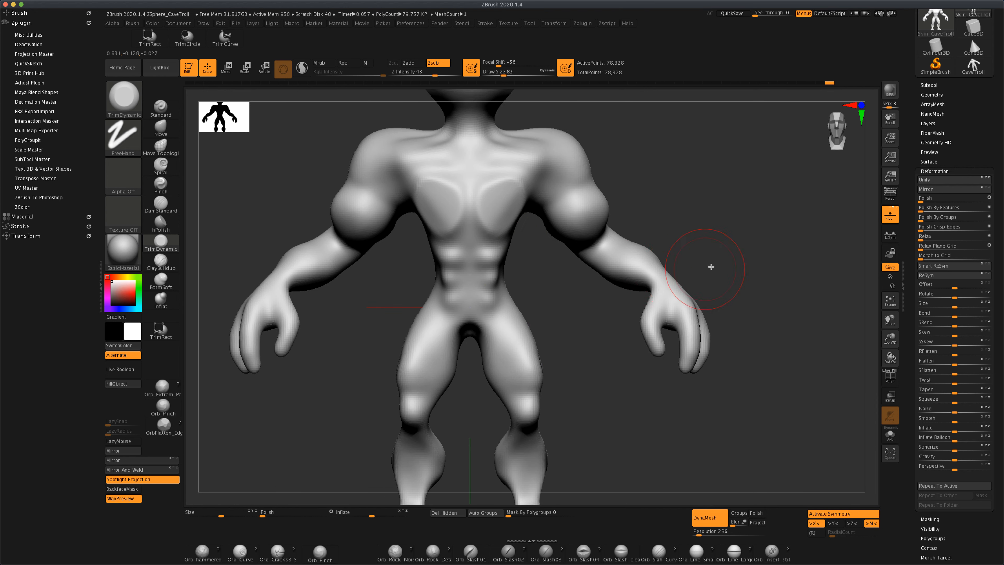
mouse_move(712, 267)
mouse_down()
mouse_move(720, 269)
mouse_move(722, 251)
mouse_move(708, 253)
mouse_up()
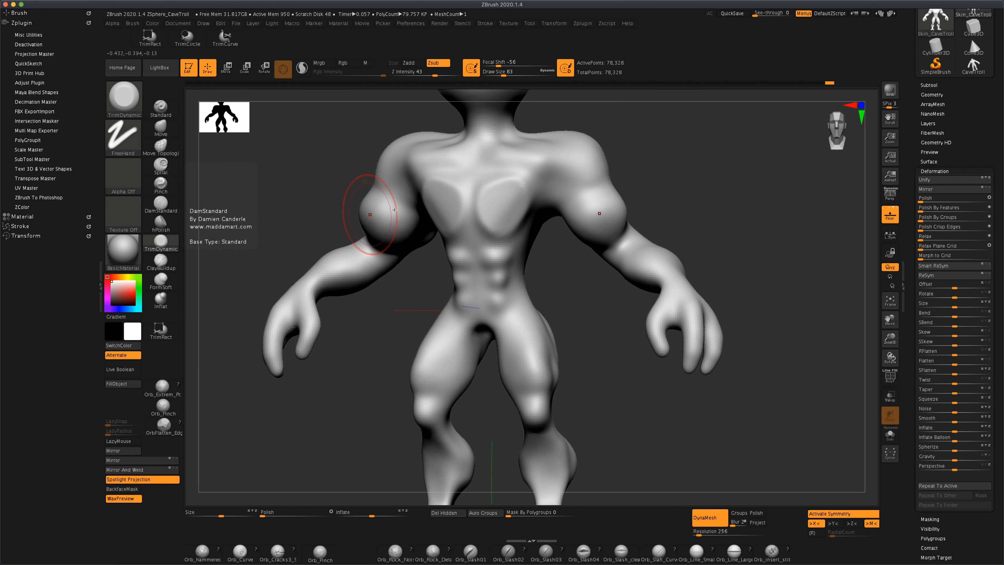
Carve creases between the shoulder and upper-arm muscles with the DamStandard brush at draw size 51.
click(165, 208)
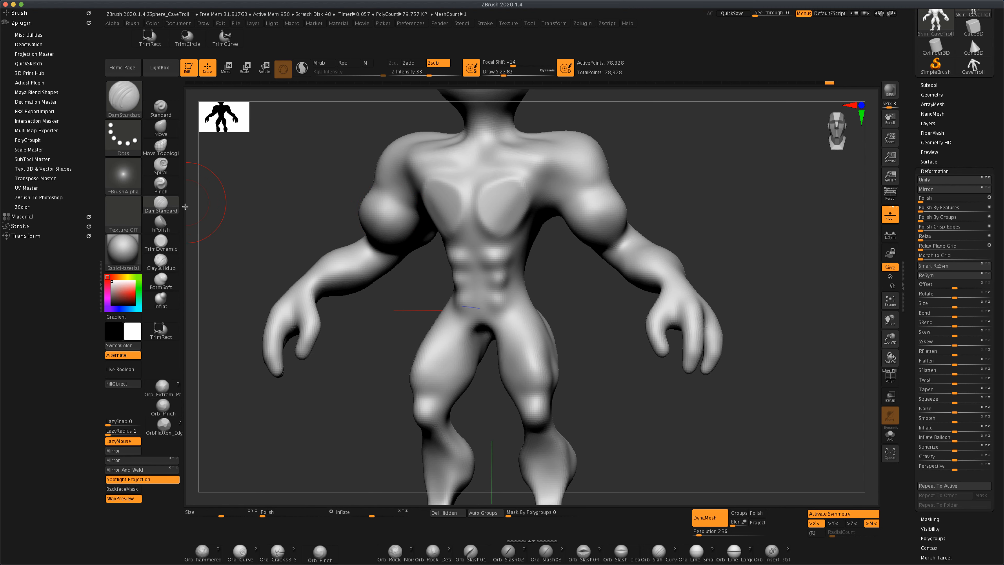
alt+drag(264, 210, 285, 218)
key(s)
key(s)
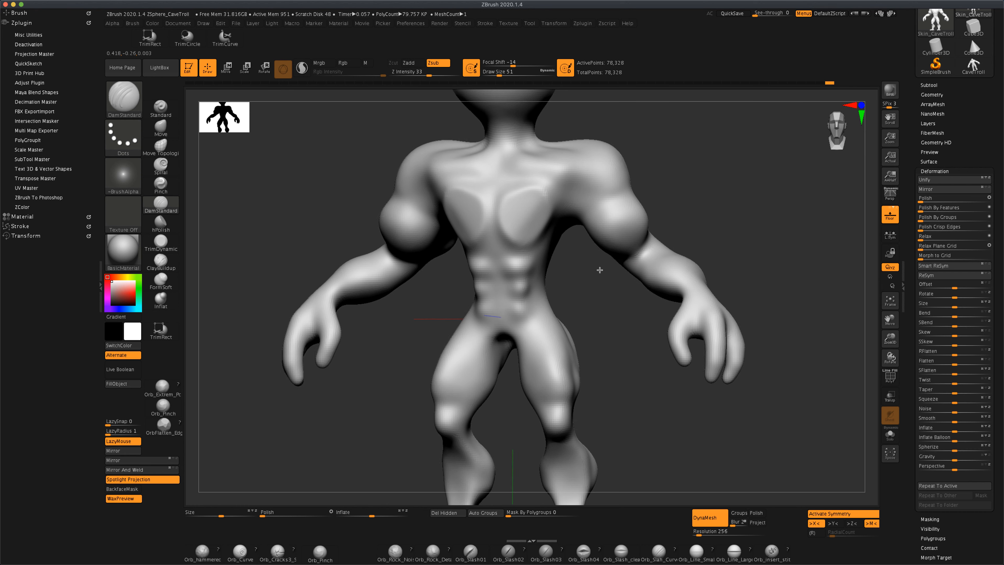
drag(599, 269, 563, 273)
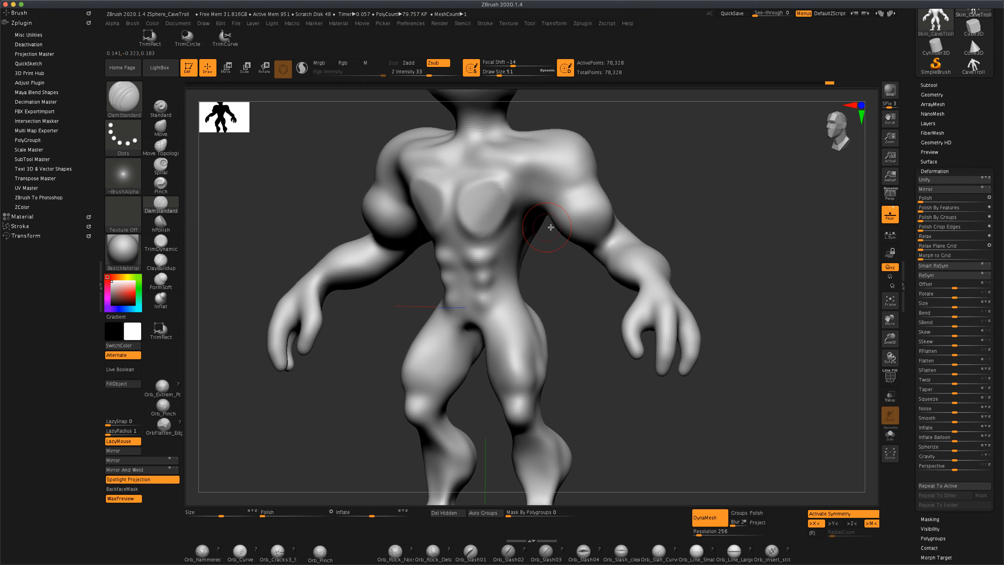
drag(616, 232, 594, 253)
key(ctrl+z)
drag(596, 291, 579, 240)
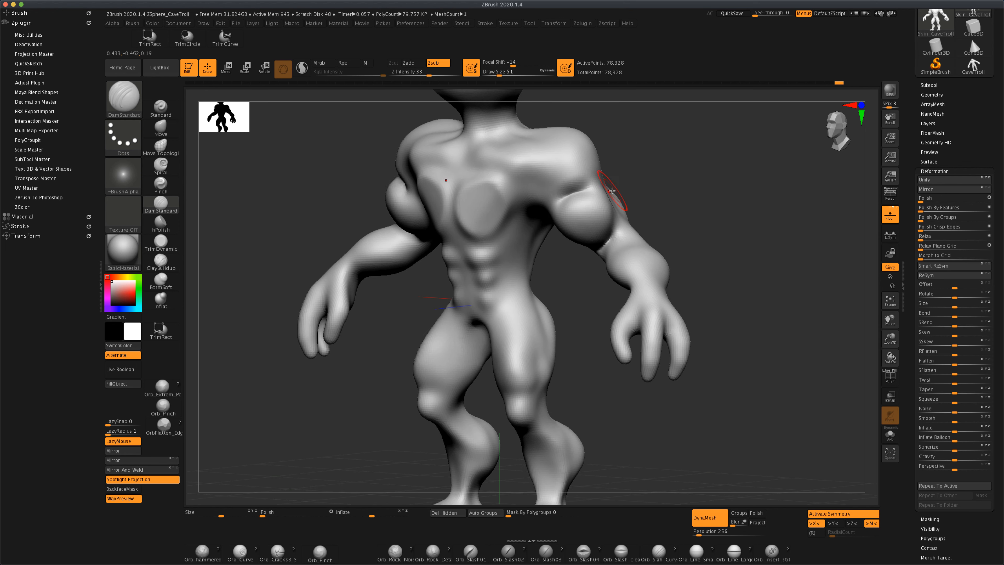
mouse_move(617, 192)
mouse_down()
mouse_move(657, 201)
mouse_move(589, 157)
mouse_up()
drag(463, 233, 629, 233)
drag(586, 192, 561, 204)
mouse_move(705, 272)
mouse_down()
mouse_move(688, 298)
mouse_move(708, 280)
mouse_move(593, 310)
mouse_move(634, 383)
mouse_move(638, 336)
mouse_move(624, 341)
mouse_up()
drag(480, 175, 479, 240)
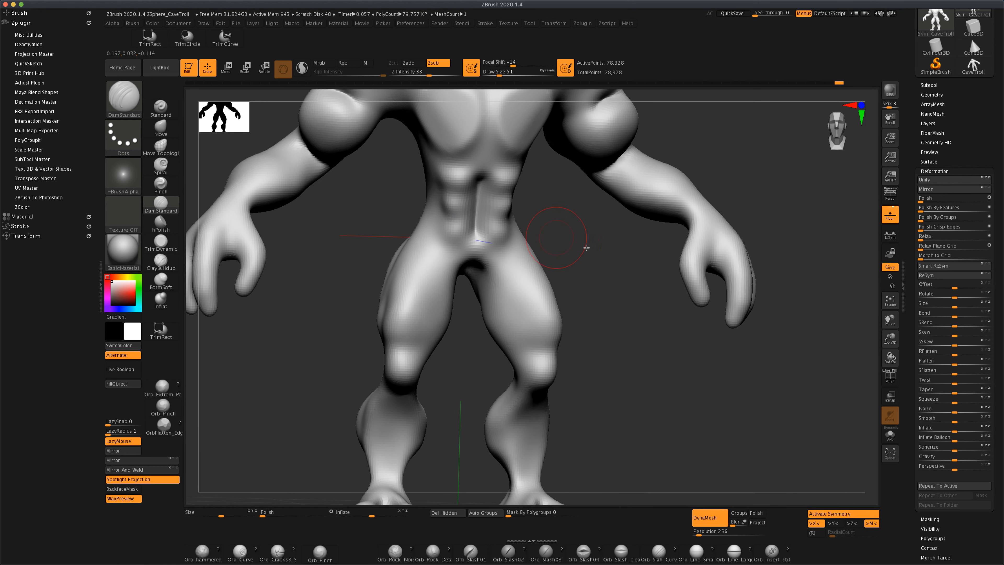
drag(448, 159, 473, 157)
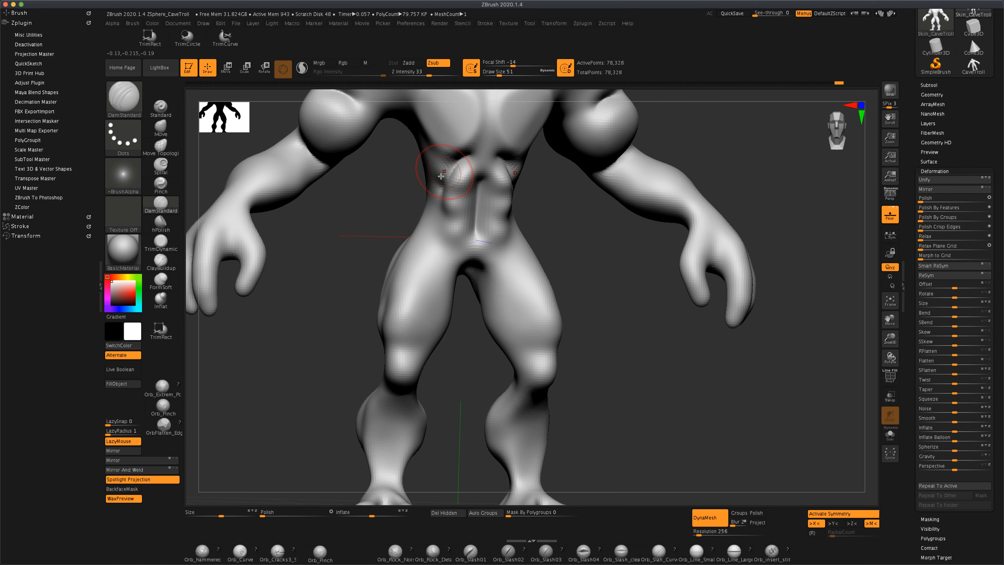
key(ctrl+z)
key(ctrl+z)
Refine the abdominal creases with the DamStandard brush at draw size 37, smooth the upper arms, and check the full figure from the front.
key(s)
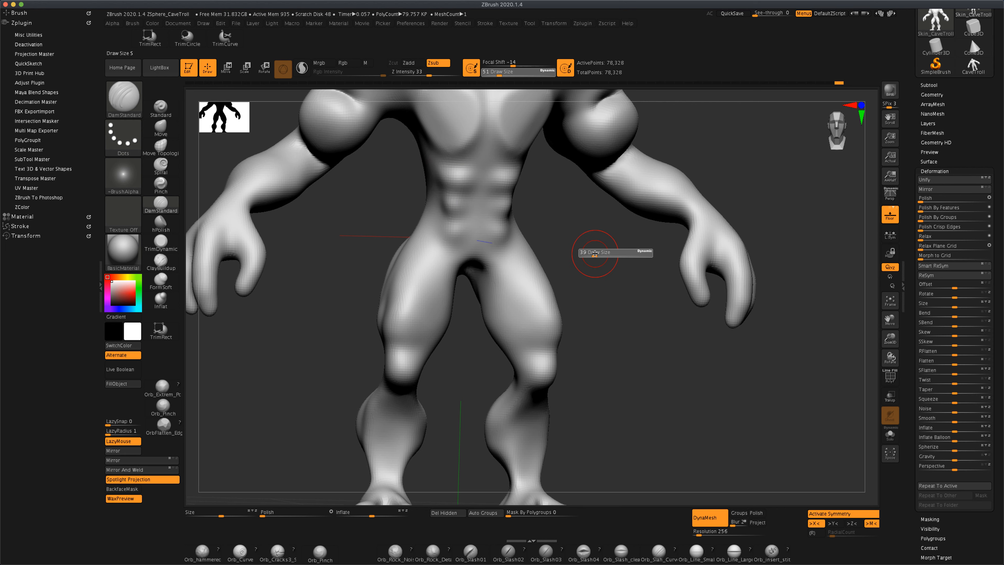
drag(597, 253, 605, 272)
mouse_move(619, 311)
alt+mouse_down()
mouse_move(617, 287)
mouse_move(639, 341)
mouse_move(616, 332)
alt+mouse_up()
key(shift)
shift+drag(587, 186, 611, 187)
mouse_move(713, 190)
mouse_down()
mouse_move(648, 198)
mouse_move(627, 233)
mouse_up()
drag(758, 228, 814, 239)
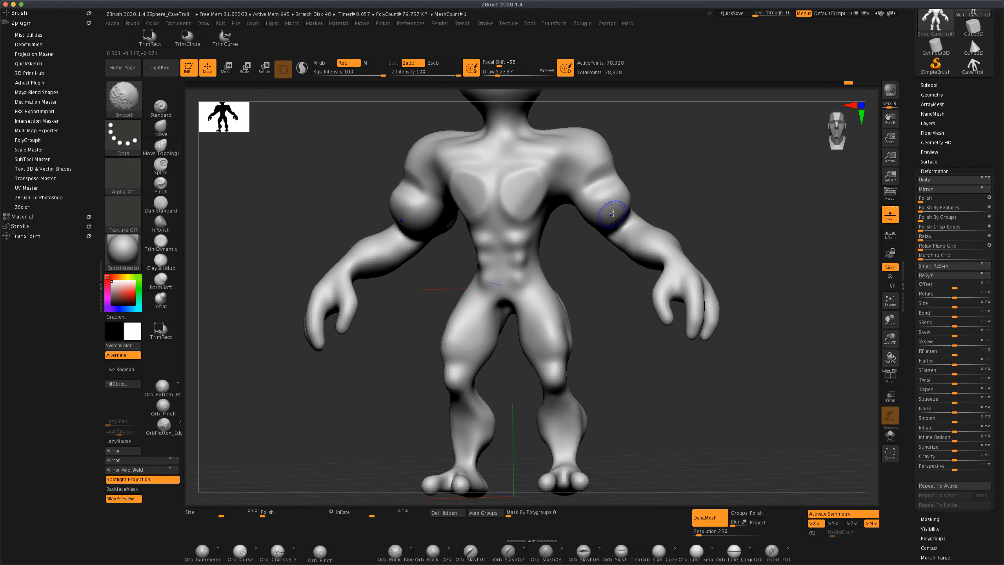
key(shift)
mouse_move(679, 194)
mouse_down()
mouse_move(740, 218)
mouse_move(750, 265)
mouse_move(747, 246)
mouse_move(729, 294)
mouse_move(708, 302)
mouse_move(734, 304)
mouse_move(744, 412)
mouse_up()
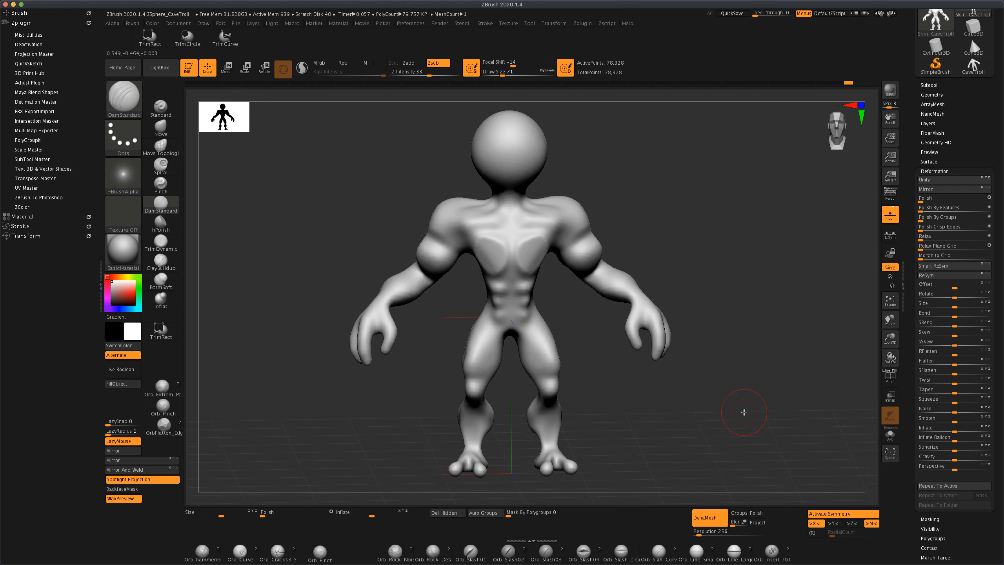
Set the DynaMesh resolution to 512 and remesh the body.
click(722, 532)
key(Return)
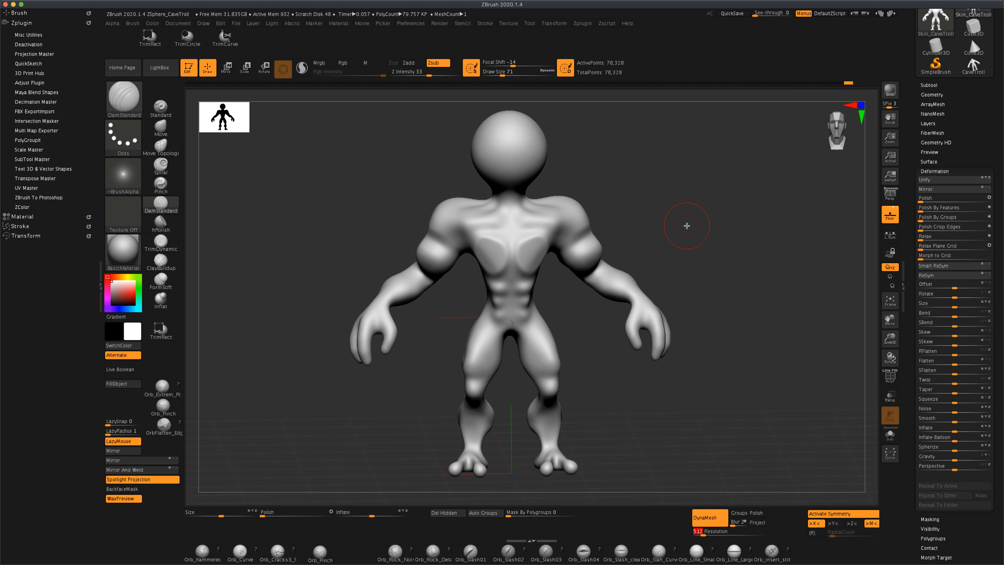
ctrl+drag(675, 198, 772, 311)
drag(702, 168, 711, 194)
Pull the lower face down and forward into a jaw with the Move brush at draw size 80, working from side and front views.
click(160, 128)
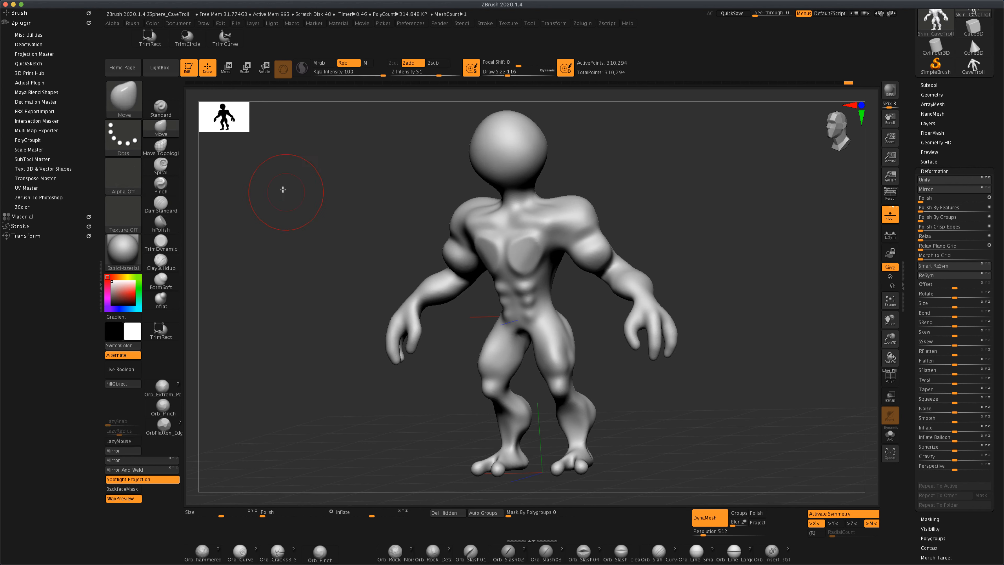
key(s)
click(290, 196)
mouse_move(342, 195)
mouse_down()
mouse_move(366, 195)
mouse_move(350, 191)
mouse_up()
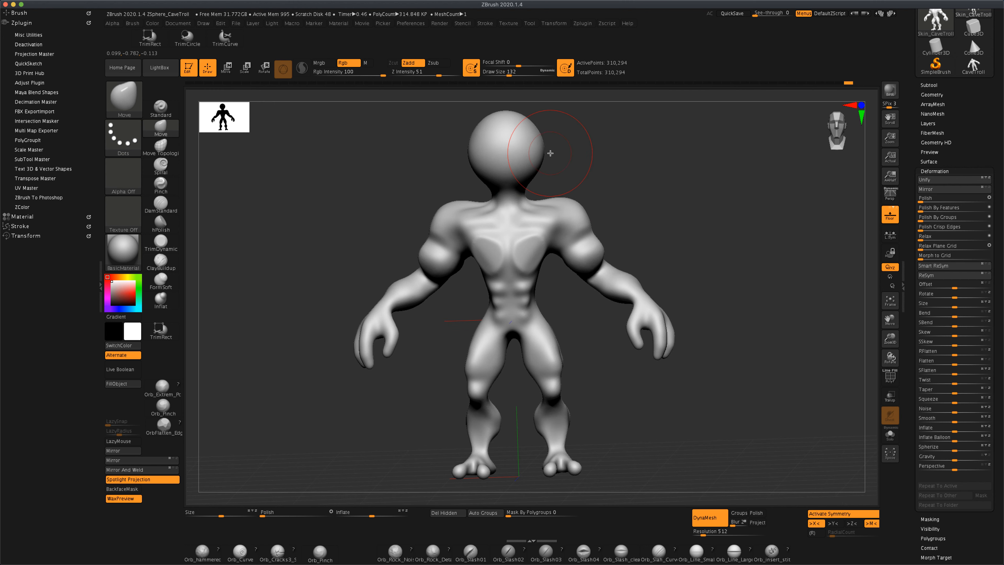
right_drag(539, 153, 590, 150)
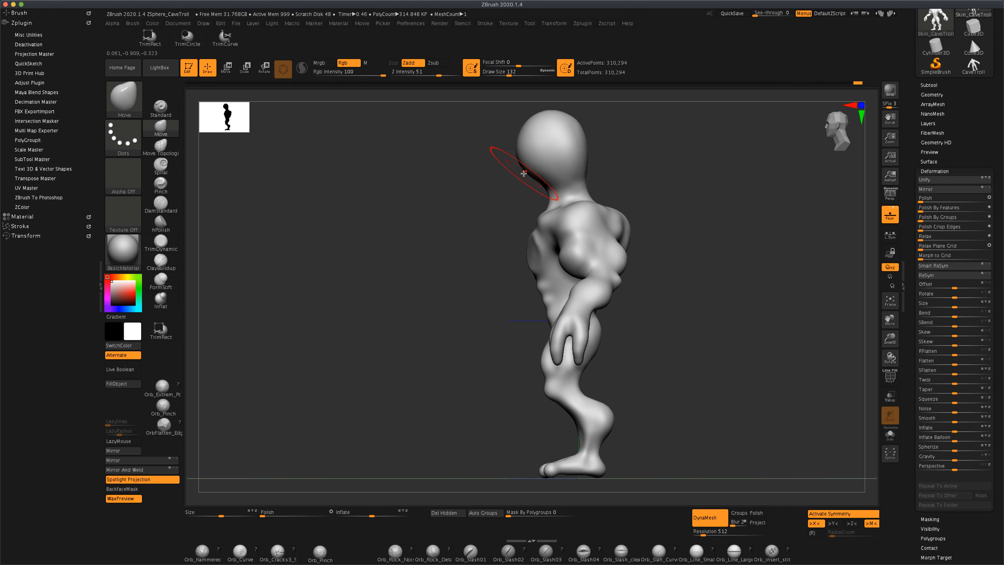
text(68)
key(Return)
mouse_move(533, 179)
mouse_down()
mouse_move(423, 336)
mouse_move(502, 316)
mouse_move(505, 289)
mouse_move(453, 305)
mouse_move(502, 313)
mouse_up()
key(ctrl+z)
key(s)
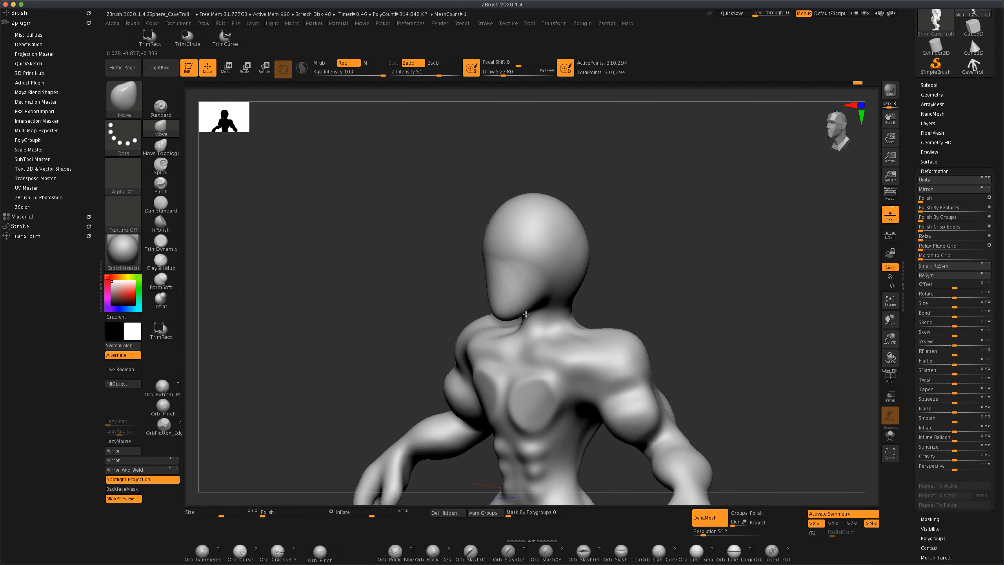
mouse_move(522, 307)
right_down()
mouse_move(677, 264)
mouse_move(535, 300)
mouse_move(648, 294)
mouse_move(487, 321)
right_up()
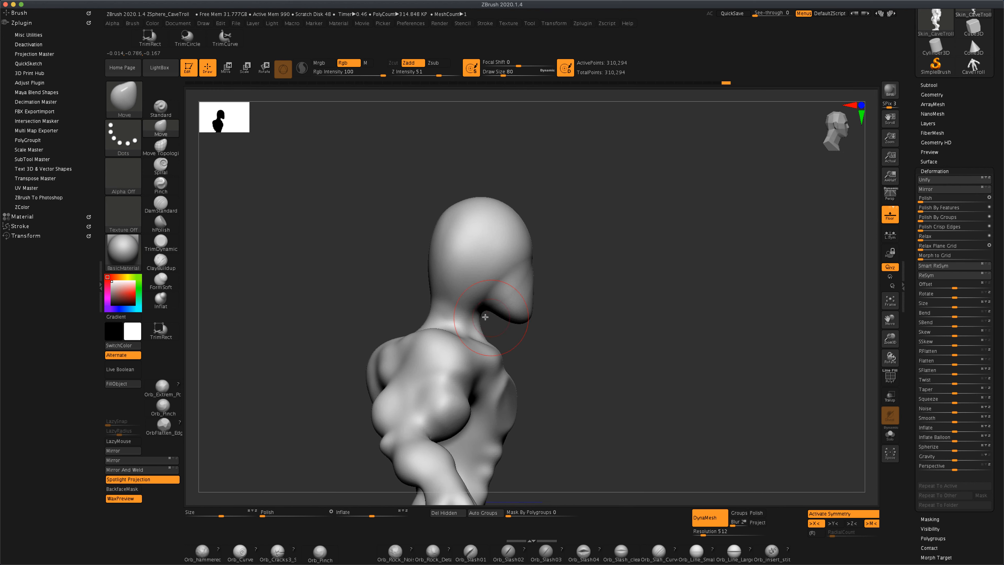
drag(505, 315, 504, 319)
shift+drag(578, 321, 558, 321)
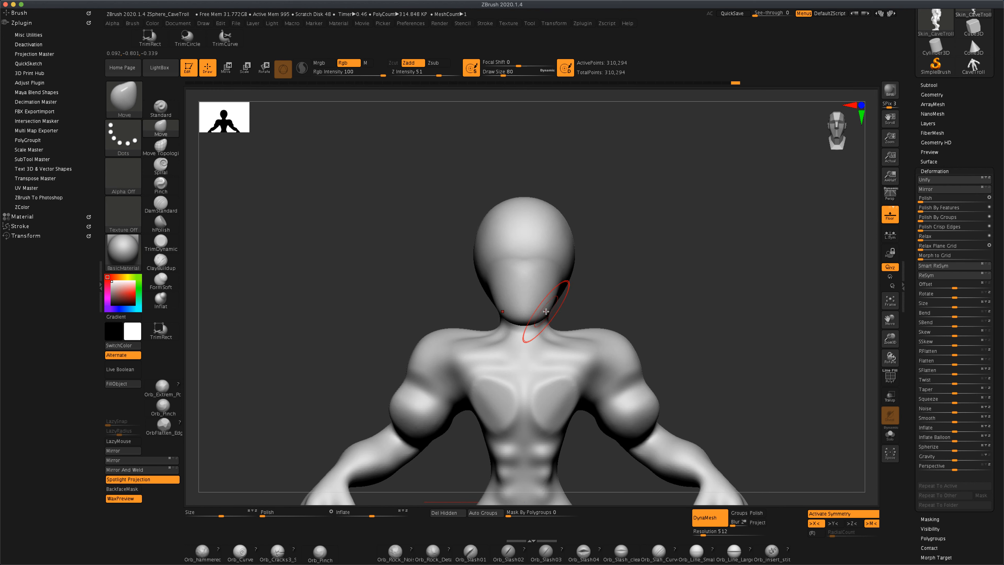
Widen the upper skull and push in the temples with the Move brush at draw sizes 104 and 77.
drag(623, 281, 585, 274)
drag(658, 281, 660, 282)
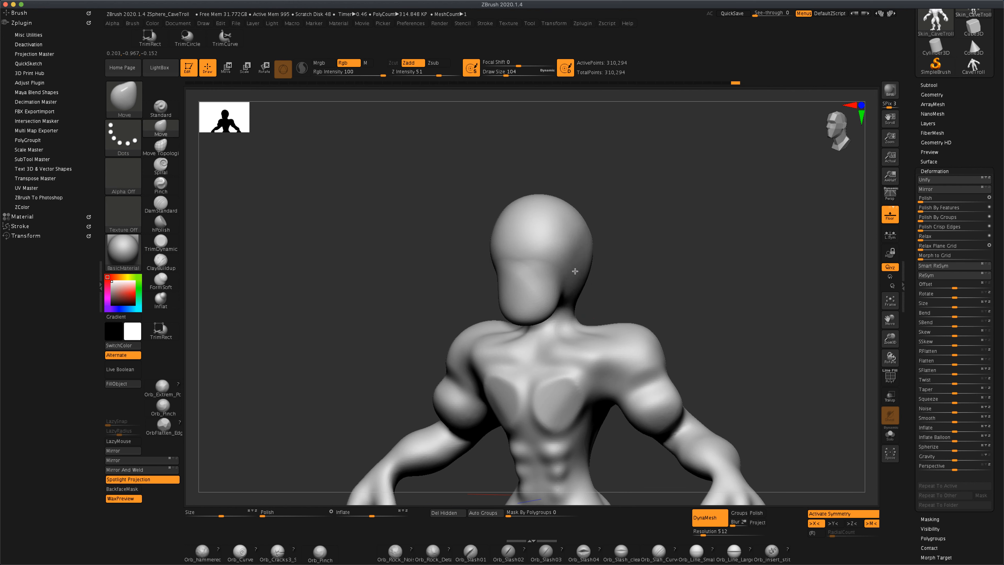
drag(558, 235, 574, 241)
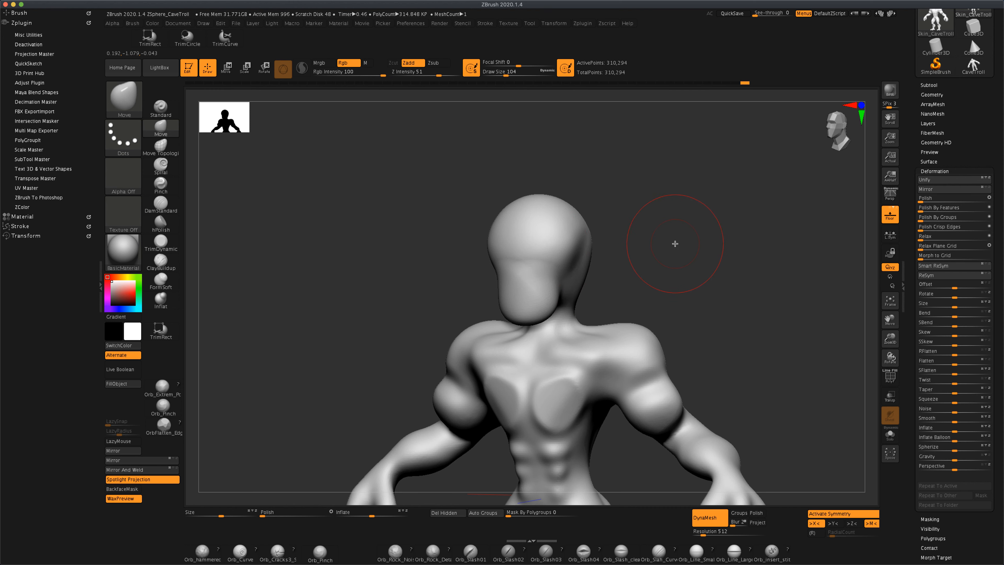
key(s)
drag(676, 243, 673, 244)
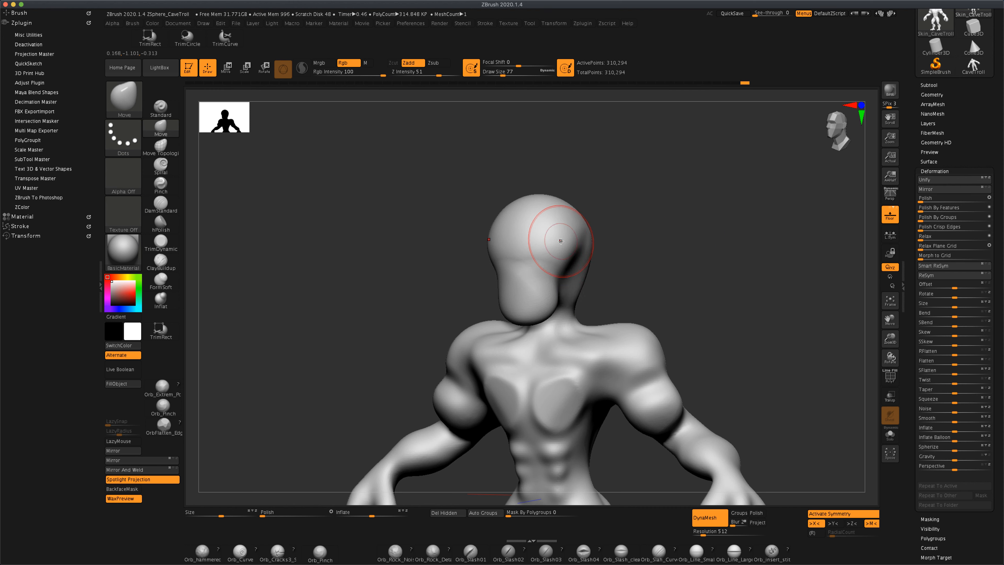
drag(561, 241, 573, 219)
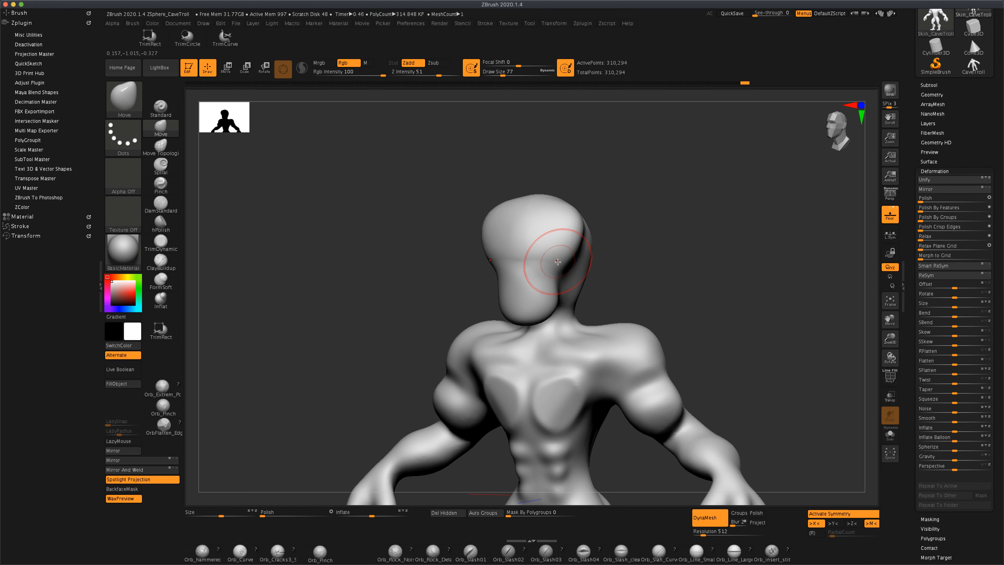
mouse_move(655, 259)
mouse_down()
mouse_move(644, 258)
mouse_move(699, 260)
mouse_up()
Adjust the back of the skull in side view with the Move brush at draw size 90.
key(s)
mouse_move(643, 282)
mouse_down()
mouse_move(631, 298)
mouse_move(645, 267)
mouse_up()
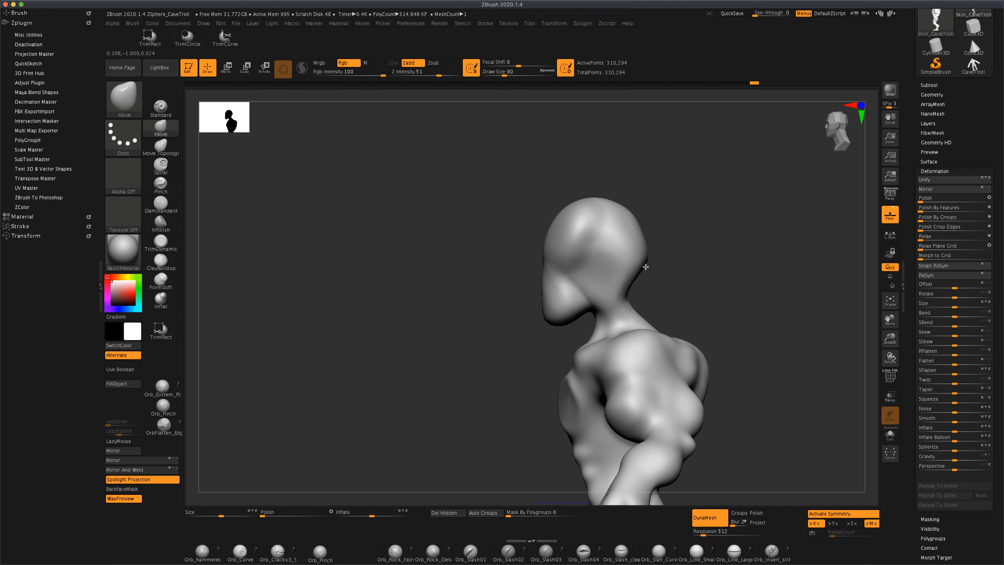
mouse_move(699, 232)
mouse_down()
mouse_move(708, 225)
mouse_move(717, 246)
mouse_up()
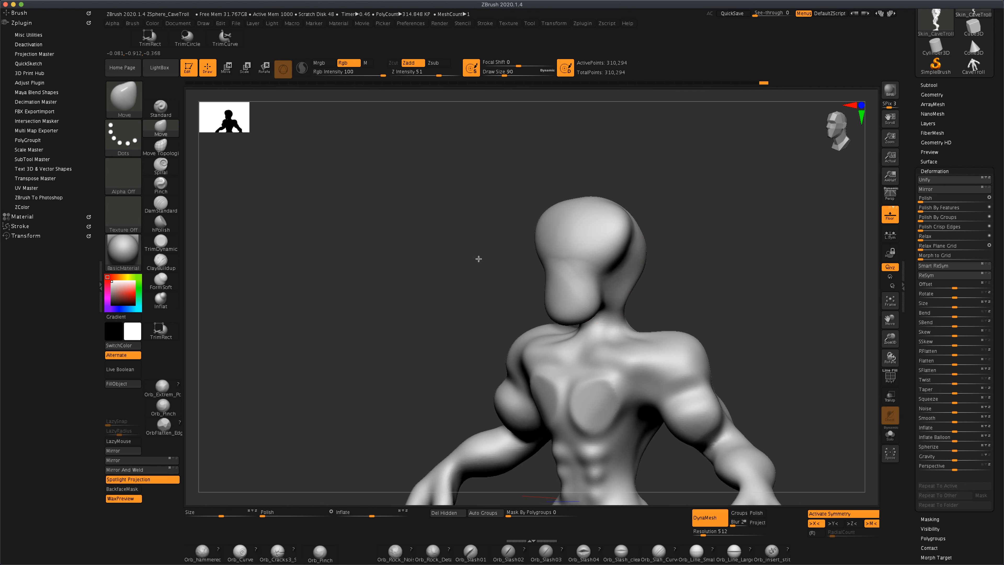
Narrow the cheeks and jaw with the Move brush at draw size 68, and check the full figure.
drag(478, 258, 476, 266)
key(s)
drag(456, 274, 478, 279)
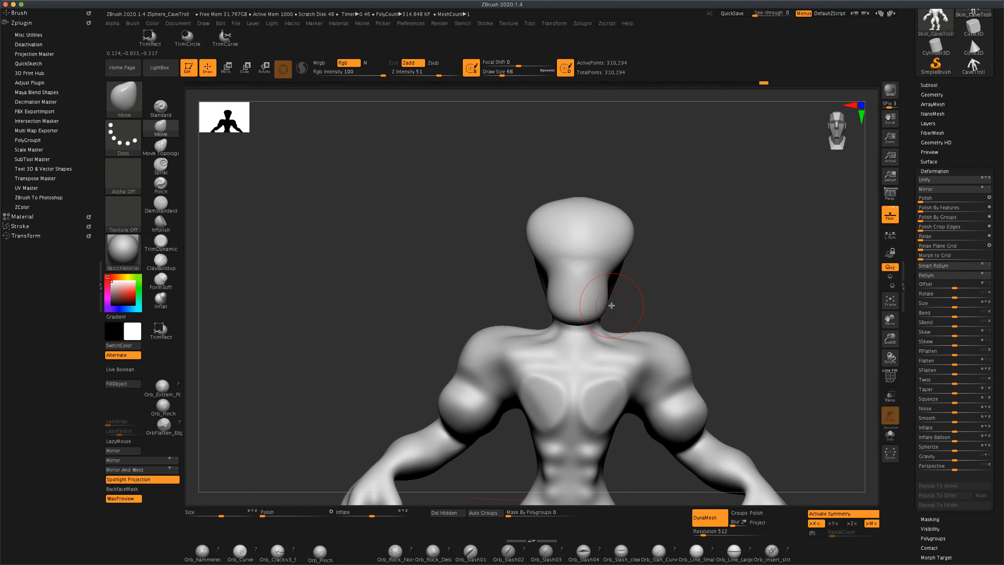
mouse_move(682, 236)
mouse_down()
mouse_move(668, 233)
mouse_move(683, 234)
mouse_up()
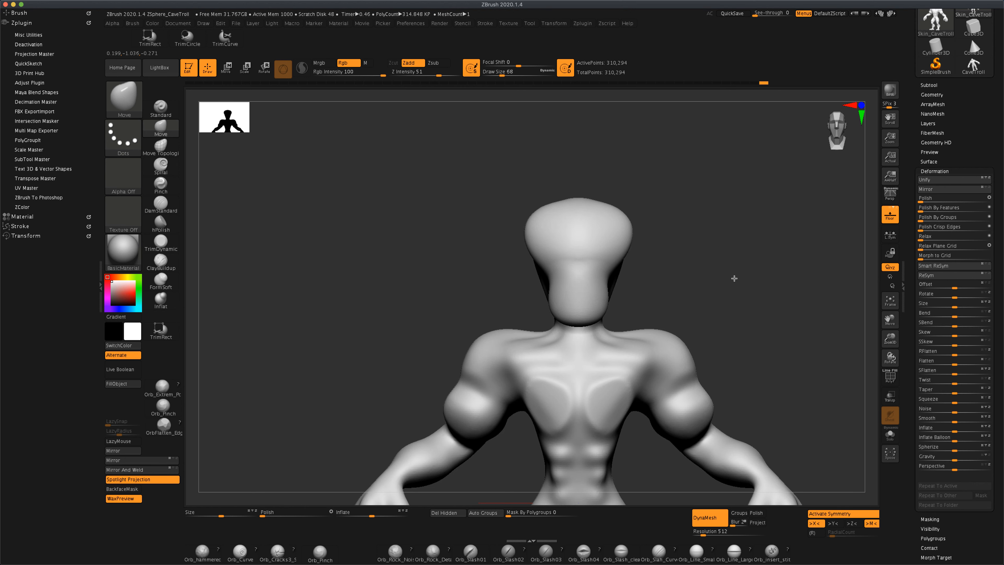
key(f)
mouse_move(732, 277)
mouse_down()
mouse_move(694, 276)
mouse_move(717, 277)
mouse_move(711, 293)
mouse_move(694, 280)
mouse_move(715, 297)
mouse_move(720, 271)
mouse_move(704, 280)
mouse_up()
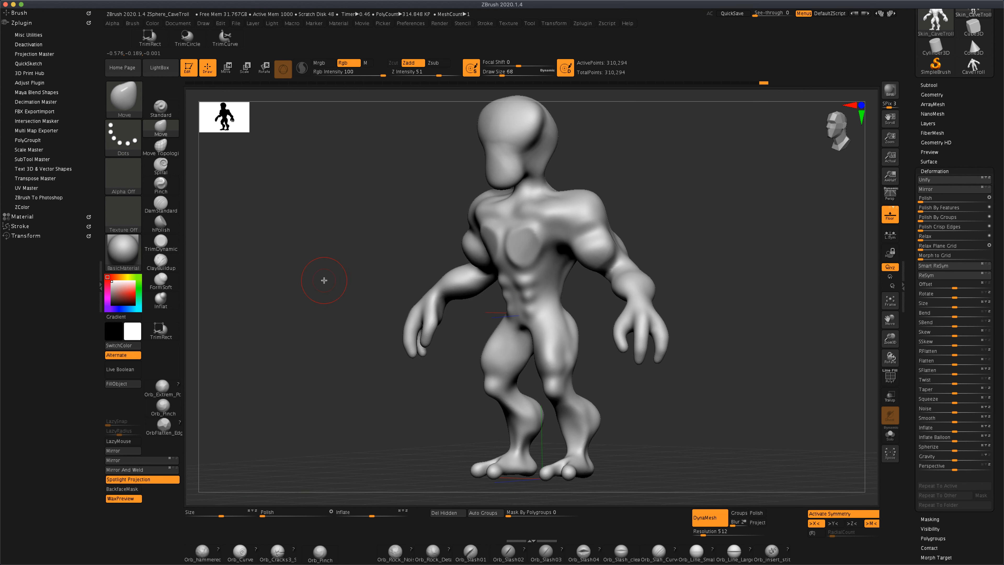
Thicken the fingers and fingertips with the Inflat brush at draw size 51 and intensity 10.
click(176, 310)
drag(287, 320, 278, 321)
mouse_move(708, 387)
alt+mouse_down()
mouse_move(763, 410)
mouse_move(659, 294)
mouse_move(675, 328)
mouse_move(614, 320)
alt+mouse_up()
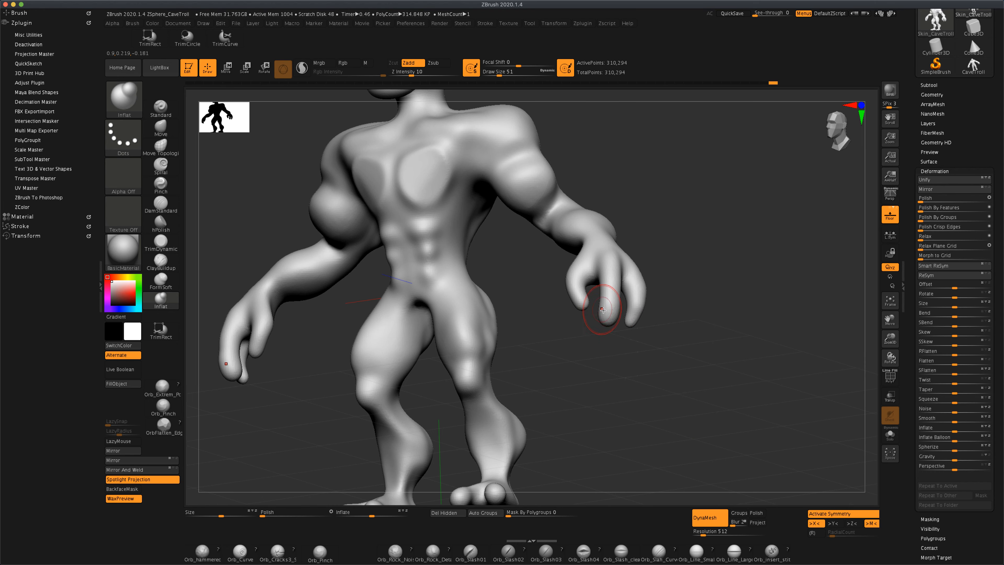
mouse_move(613, 318)
mouse_down()
mouse_move(664, 348)
mouse_move(651, 313)
mouse_up()
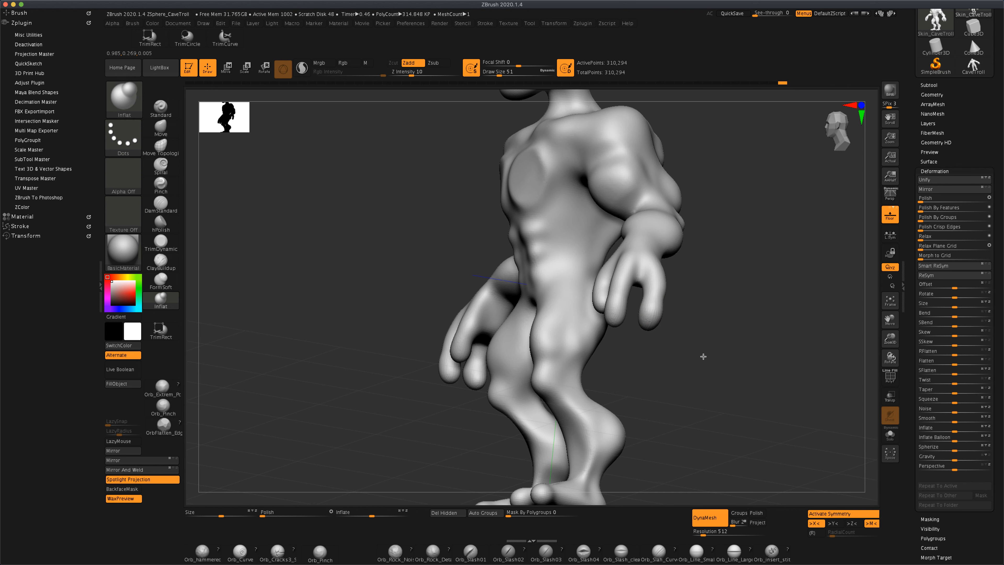
mouse_move(703, 356)
mouse_down()
mouse_move(722, 370)
mouse_move(681, 361)
mouse_move(623, 323)
mouse_move(684, 364)
mouse_move(659, 242)
mouse_move(685, 270)
mouse_move(697, 377)
mouse_up()
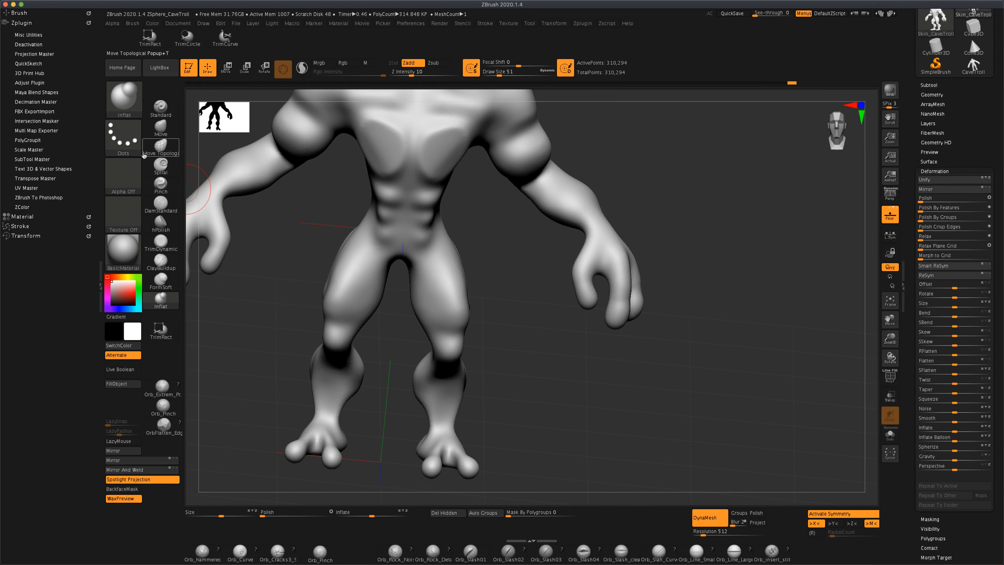
Reshape the thumb and the gap beside the fingers with the Move brush at draw size 39.
click(161, 127)
key(s)
mouse_move(580, 359)
mouse_down()
mouse_move(567, 388)
mouse_move(533, 399)
mouse_up()
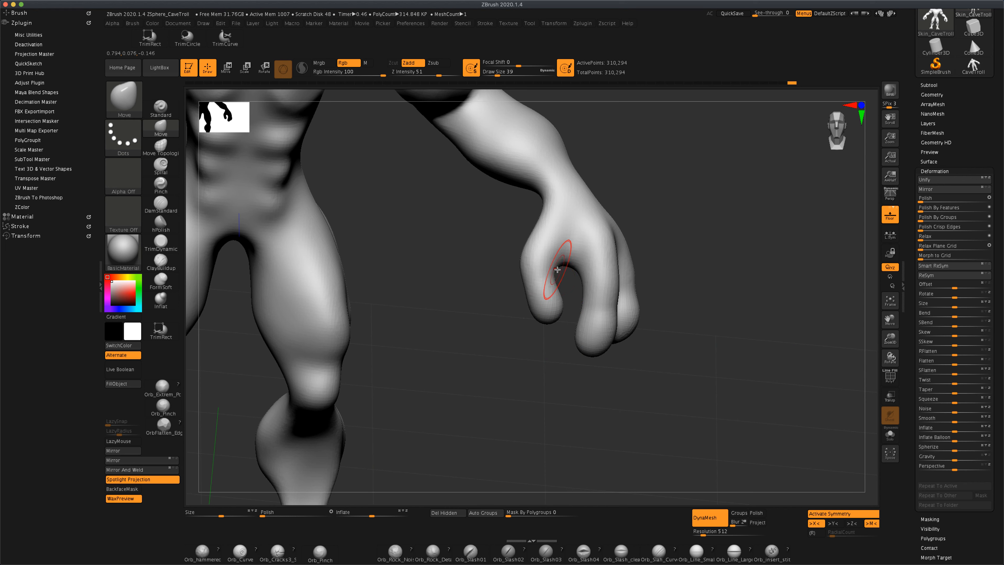
drag(570, 296, 574, 335)
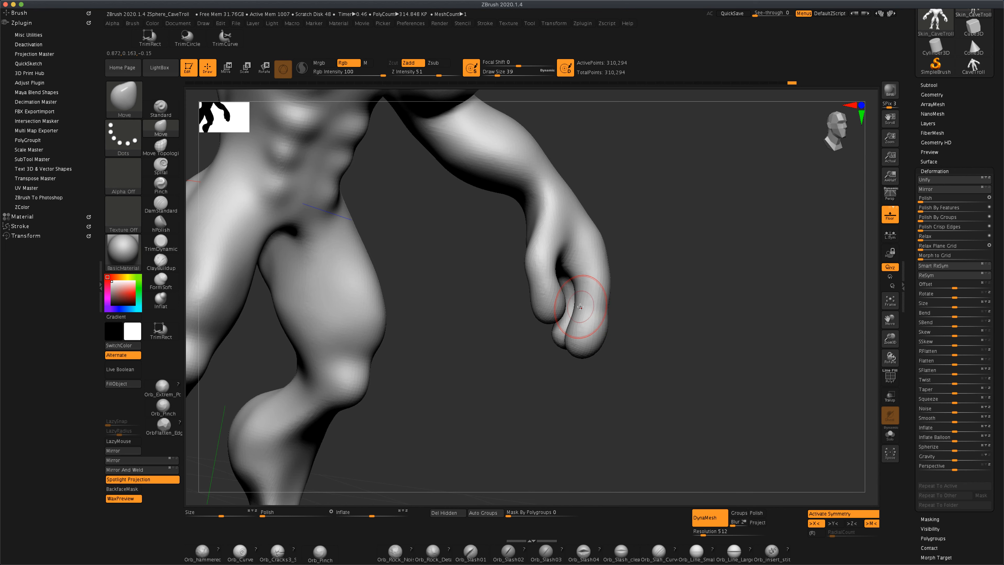
mouse_move(674, 272)
mouse_down()
mouse_move(688, 241)
mouse_move(722, 265)
mouse_move(640, 256)
mouse_move(604, 320)
mouse_up()
Reposition the thumb and spread the fingers from several angles with the Move brush at draw size 49, and check the body from behind.
key(s)
drag(401, 304, 403, 304)
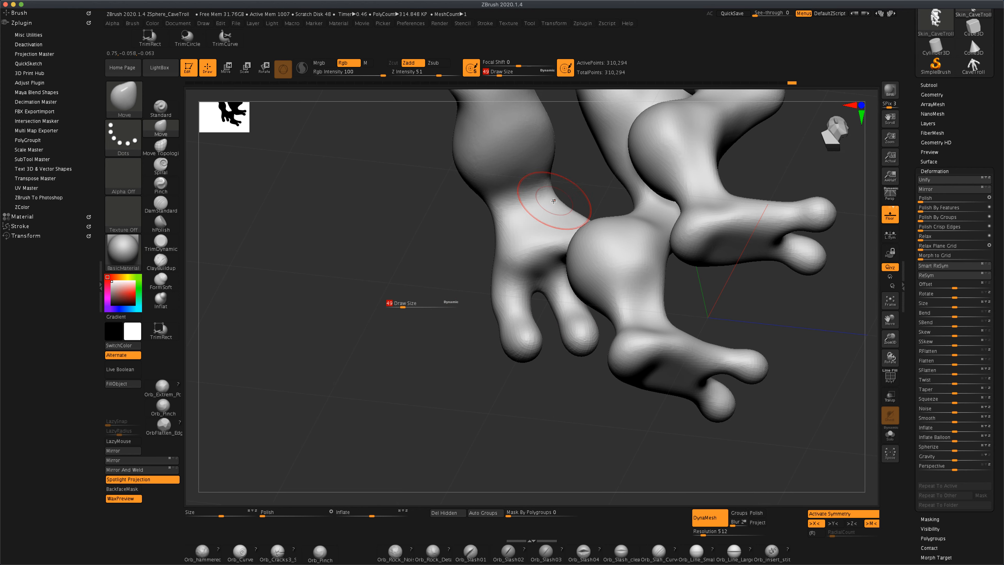
mouse_move(555, 195)
mouse_down()
mouse_move(507, 219)
mouse_move(471, 257)
mouse_up()
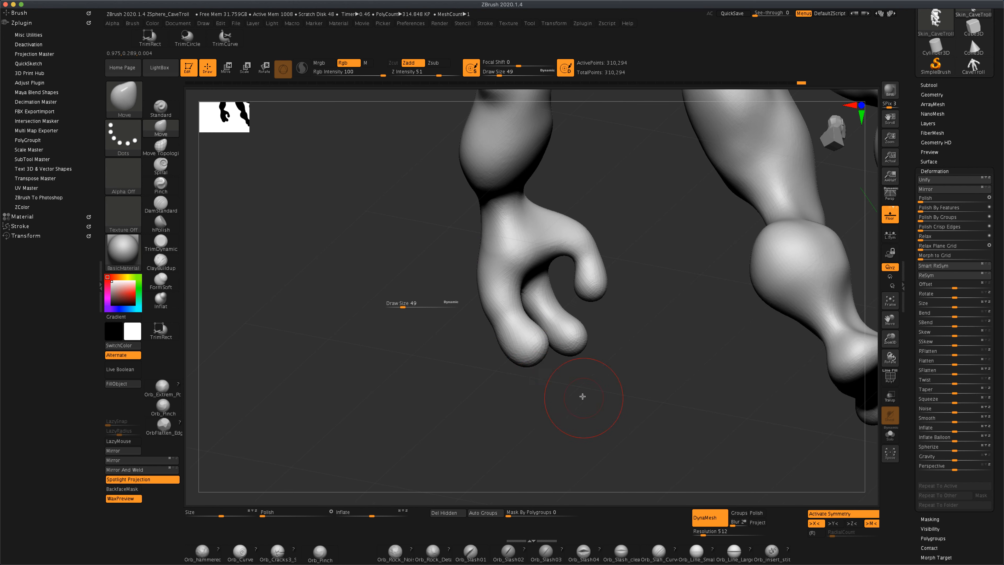
mouse_move(580, 397)
mouse_down()
mouse_move(561, 358)
mouse_move(548, 362)
mouse_move(598, 389)
mouse_up()
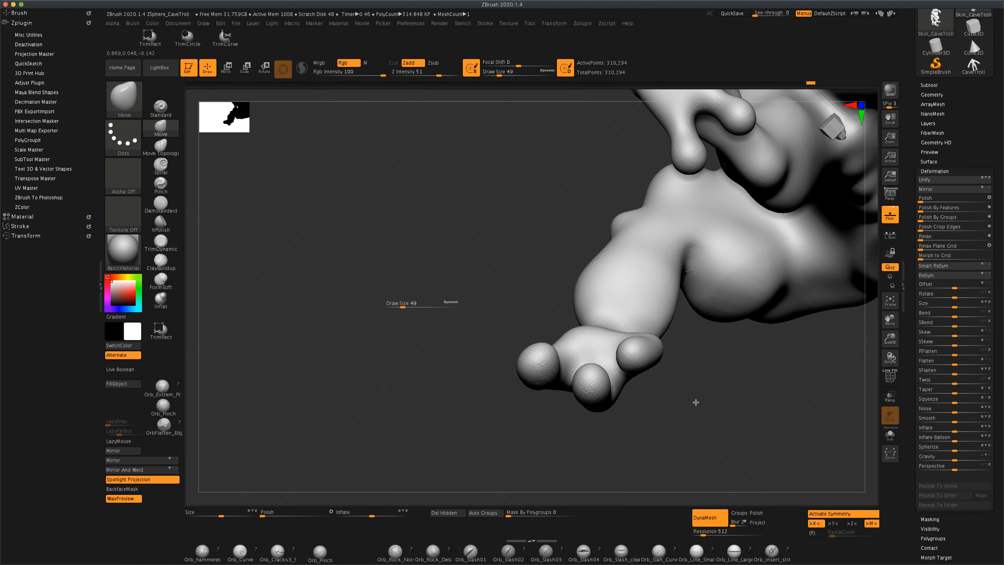
mouse_move(696, 402)
mouse_down()
mouse_move(683, 419)
mouse_move(571, 419)
mouse_move(529, 328)
mouse_up()
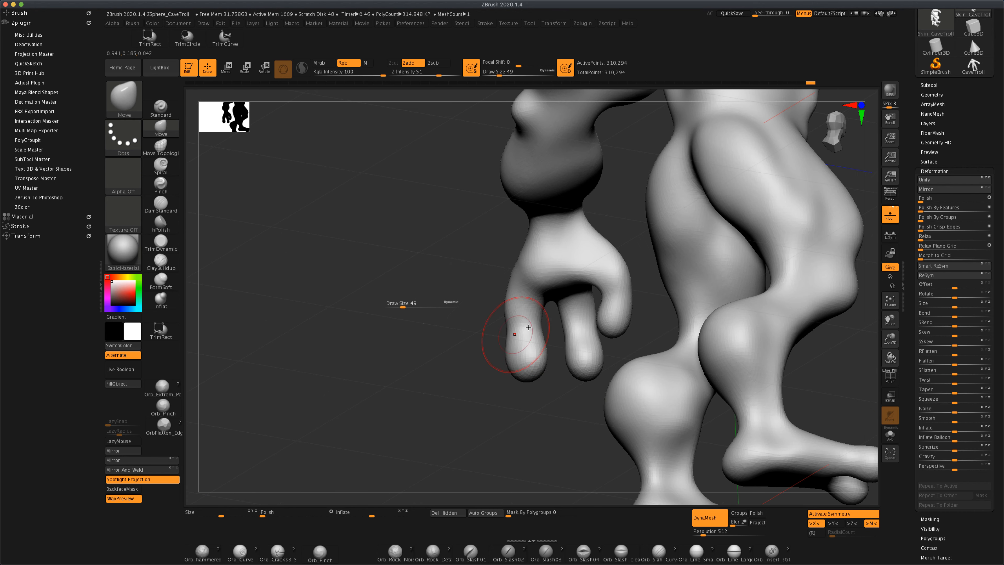
drag(421, 273, 380, 277)
alt+drag(704, 363, 699, 340)
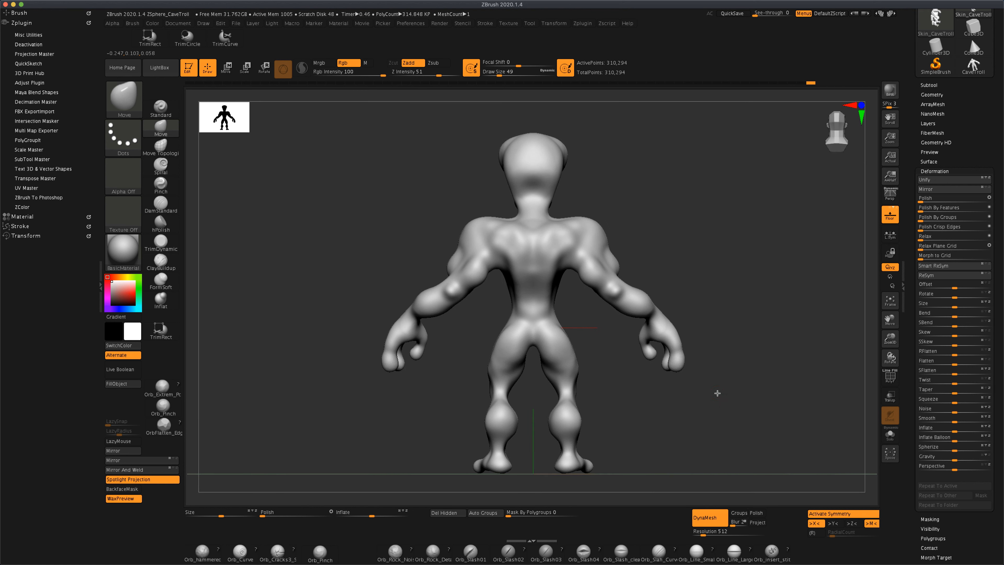
Set up the DamStandard brush with draw size 31 and LazyRadius 12 for carving creases on the torso and arms.
drag(717, 393, 709, 372)
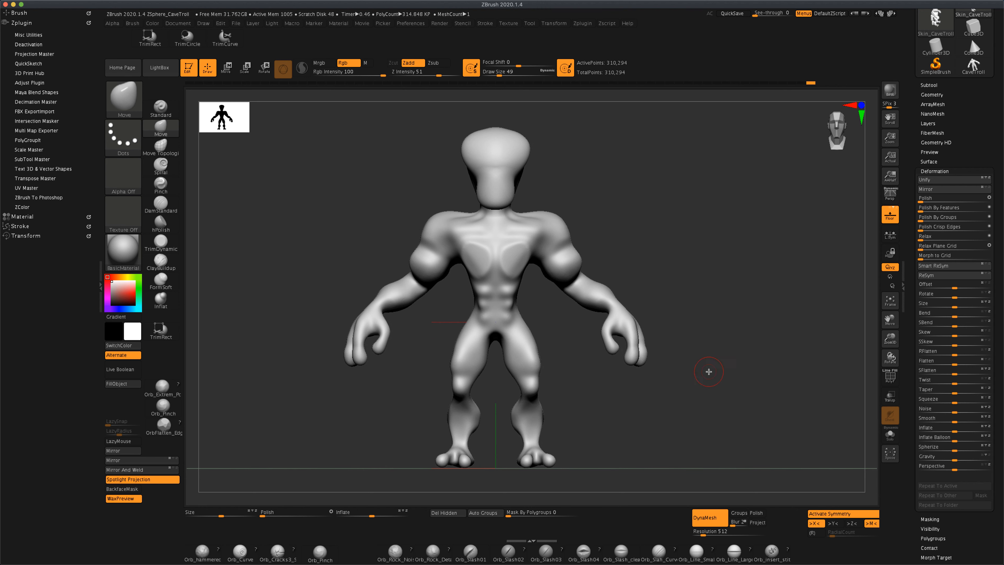
click(160, 210)
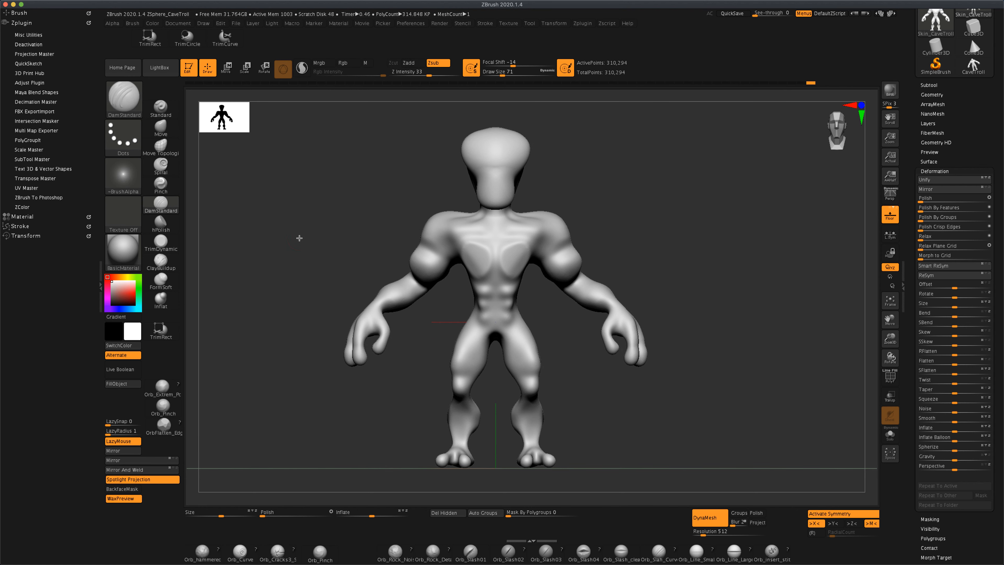
alt+drag(299, 238, 309, 274)
alt+drag(506, 294, 535, 320)
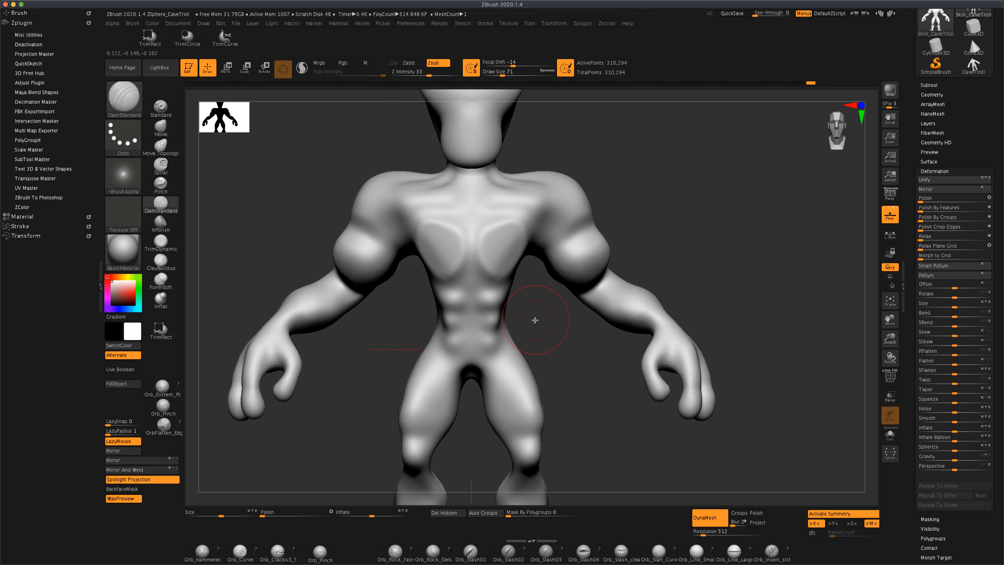
mouse_move(710, 271)
mouse_down()
mouse_move(654, 259)
mouse_move(682, 233)
mouse_up()
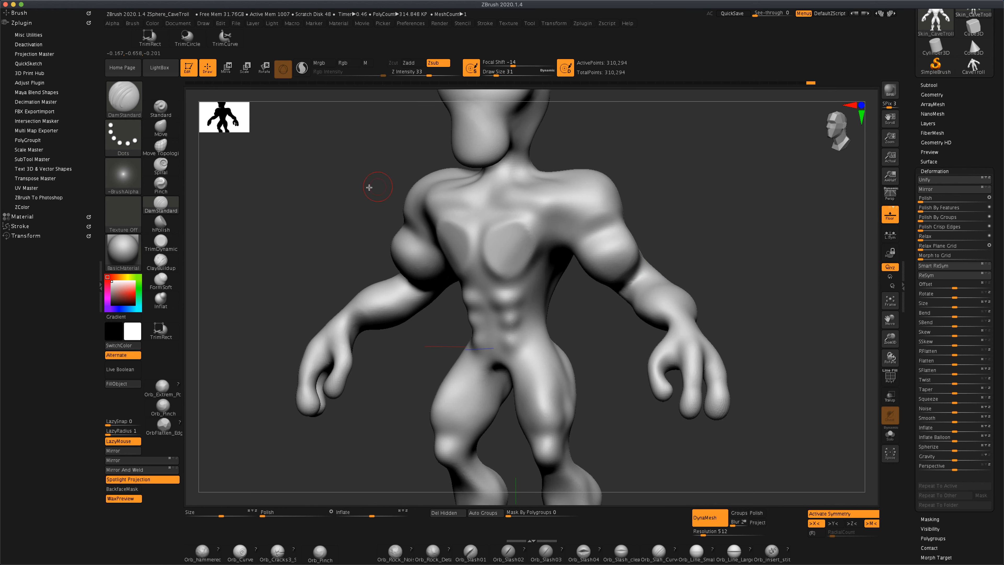
drag(285, 277, 216, 368)
click(116, 430)
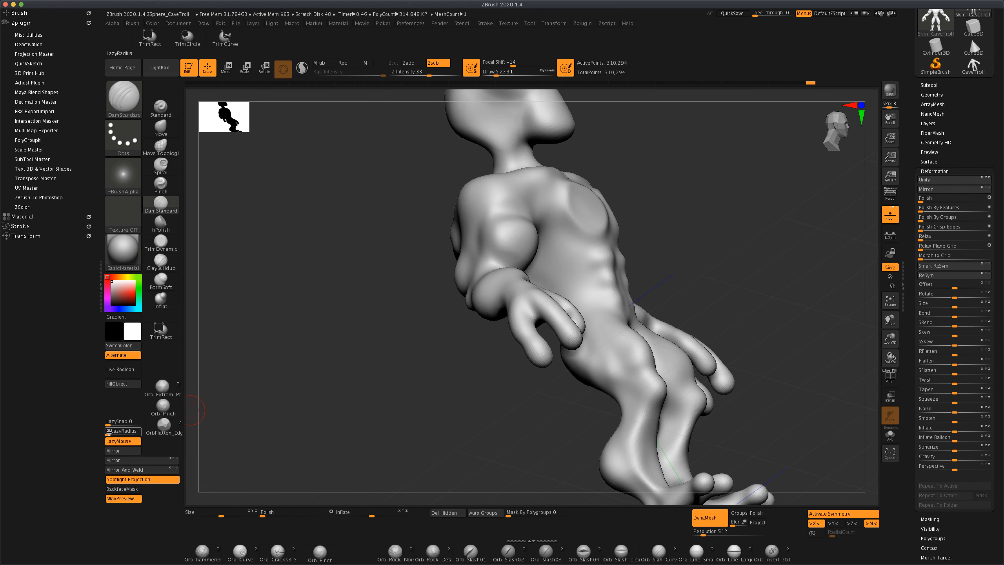
drag(113, 434, 116, 433)
drag(344, 405, 250, 427)
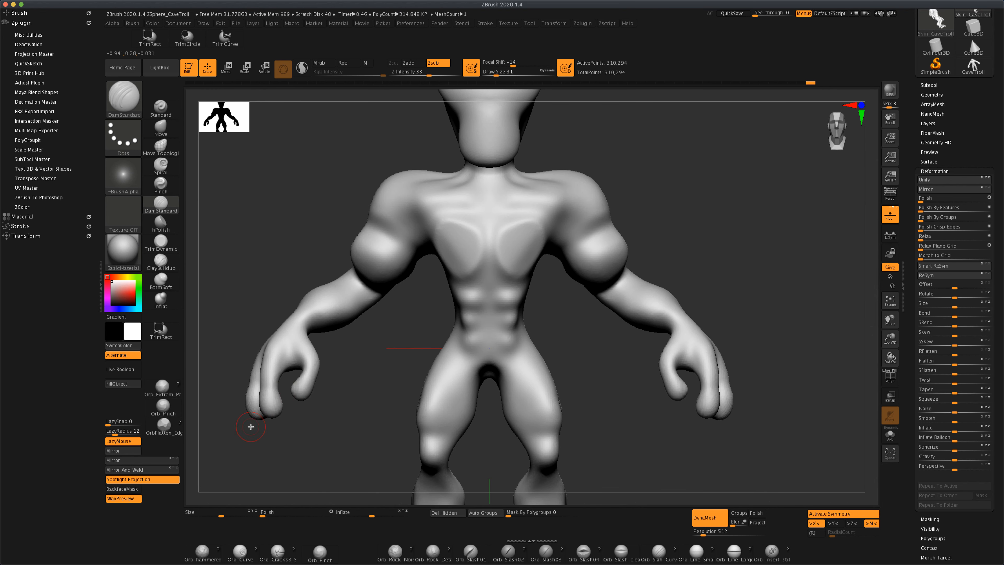
Carve creases around the upper edge of the biceps and between the biceps and shoulder with DamStandard.
drag(588, 232, 567, 256)
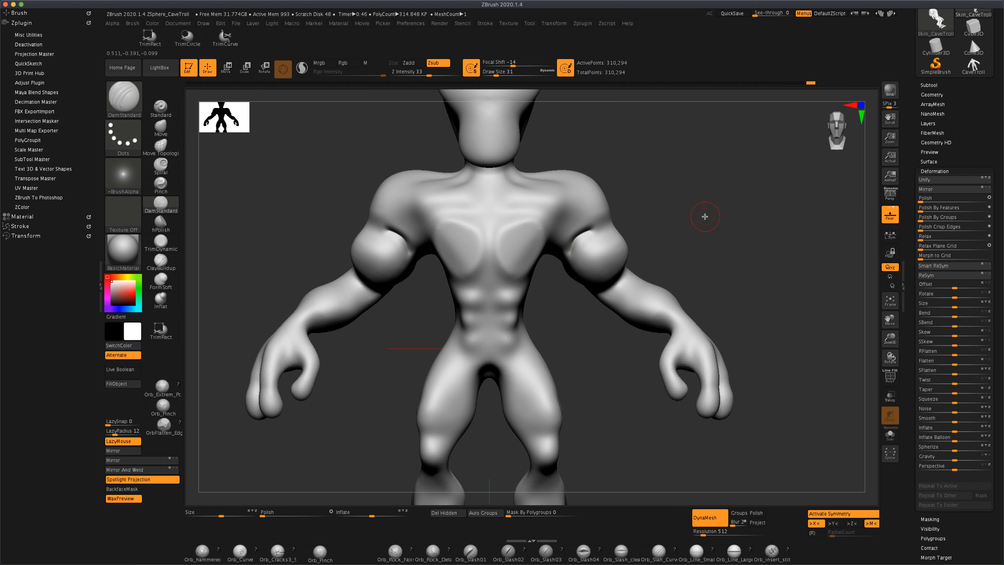
drag(705, 216, 634, 226)
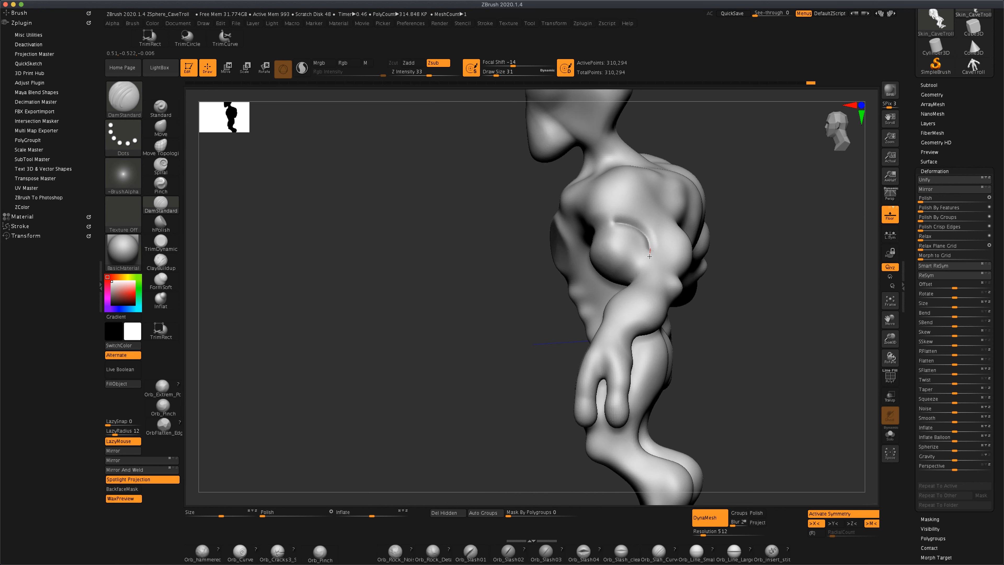
drag(499, 269, 550, 252)
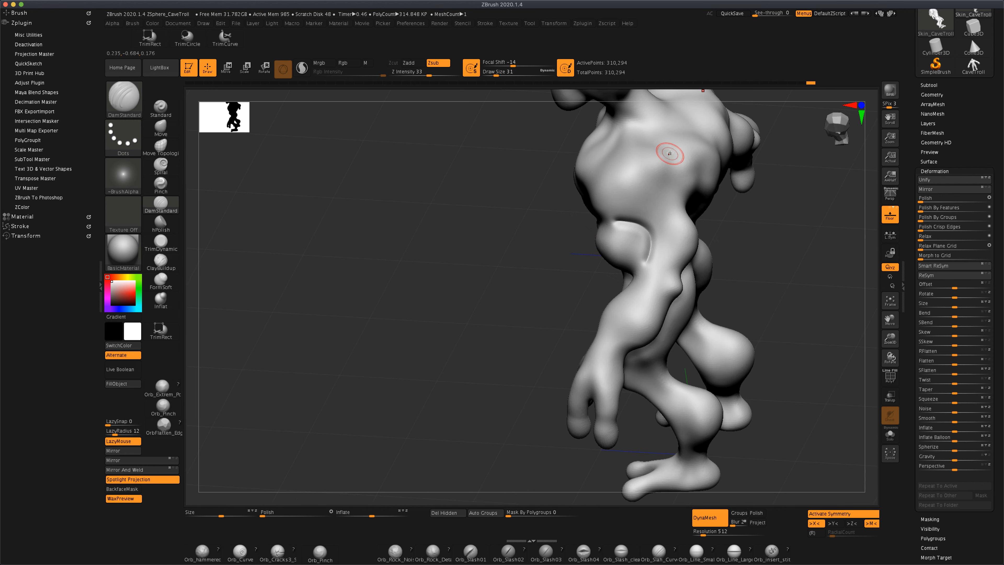
drag(669, 152, 655, 201)
Undo the last change and carve a straight vertical spine groove down the middle of the back.
drag(727, 233, 499, 235)
mouse_move(435, 225)
mouse_down()
mouse_move(339, 213)
mouse_move(339, 236)
mouse_move(515, 209)
mouse_move(582, 314)
mouse_up()
key(ctrl+z)
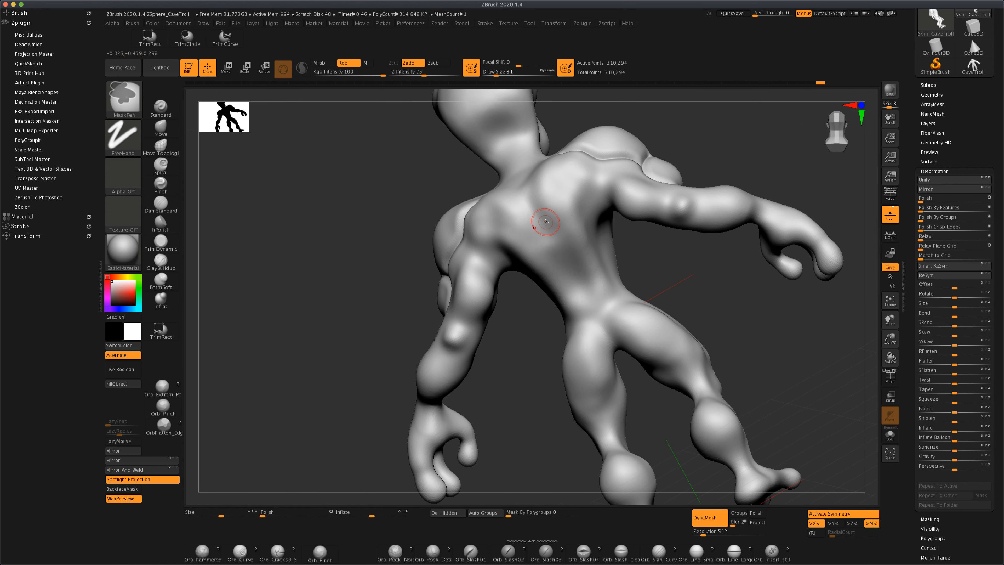
shift+drag(673, 273, 686, 286)
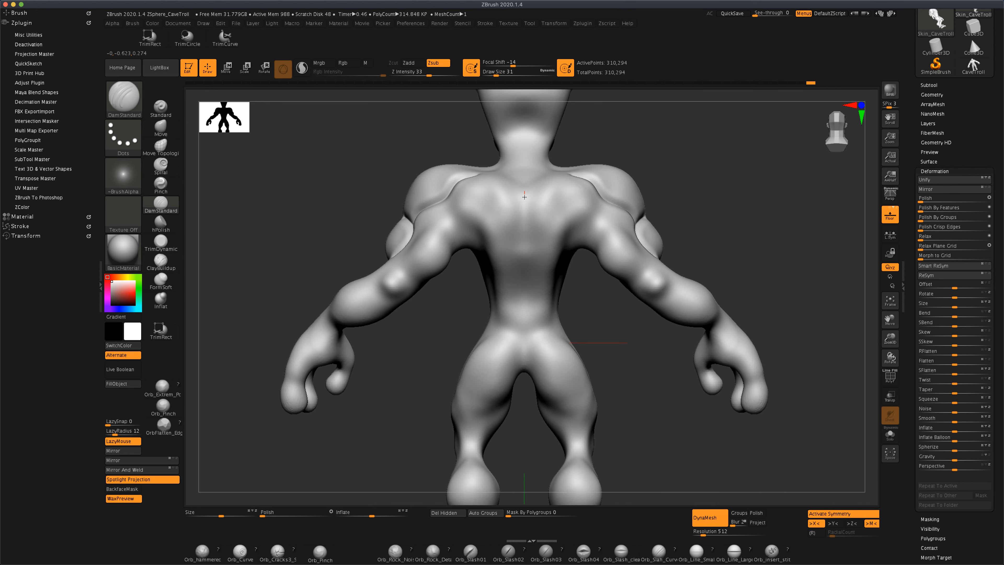
drag(524, 197, 523, 310)
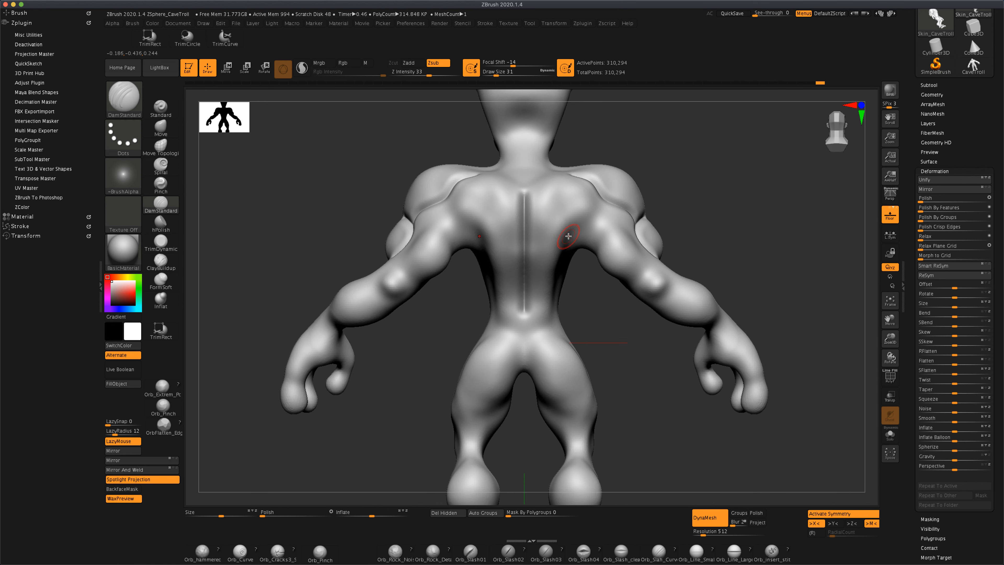
Carve diagonal muscle creases along the sides of the abdomen and down to the hips.
drag(598, 329, 555, 288)
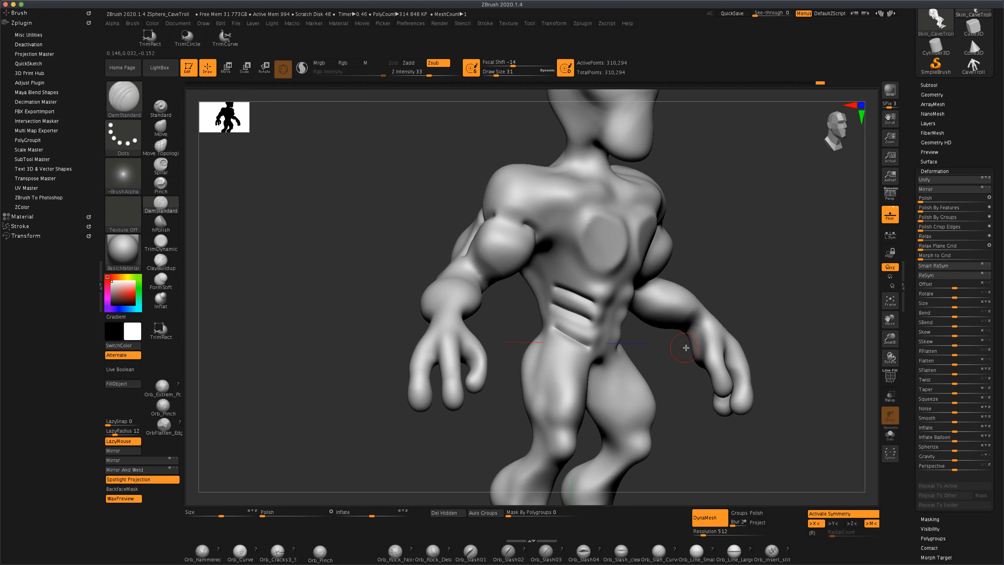
drag(686, 347, 622, 330)
alt+drag(697, 347, 624, 279)
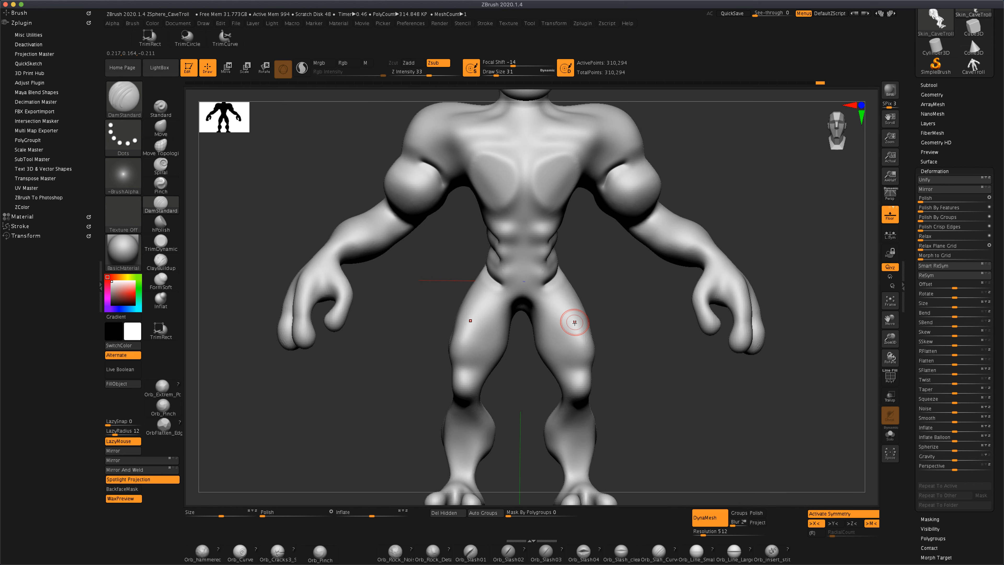
Lower the DamStandard intensity to 20 and carve an arched crease above the abdominal muscles.
alt+drag(648, 322, 654, 366)
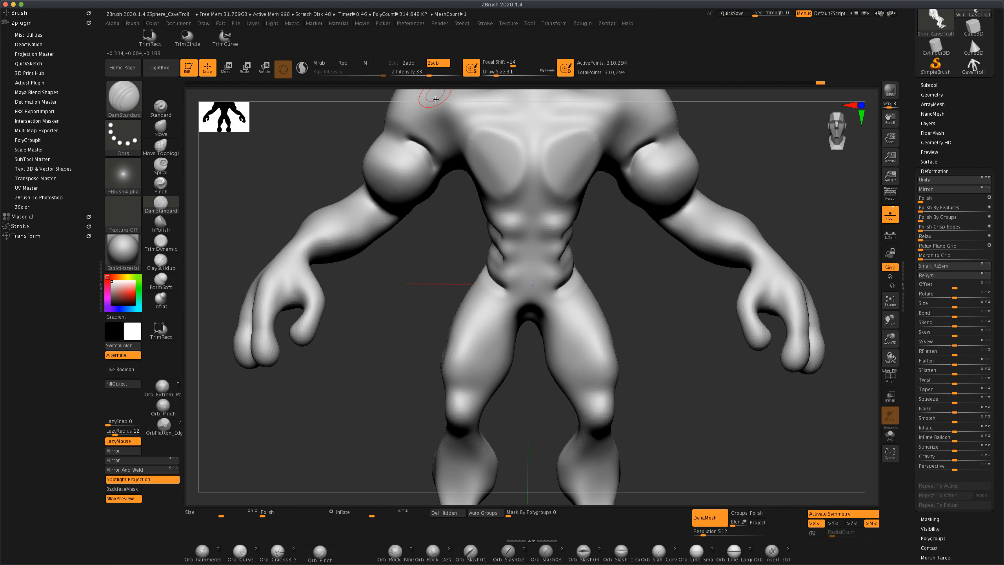
drag(429, 74, 420, 74)
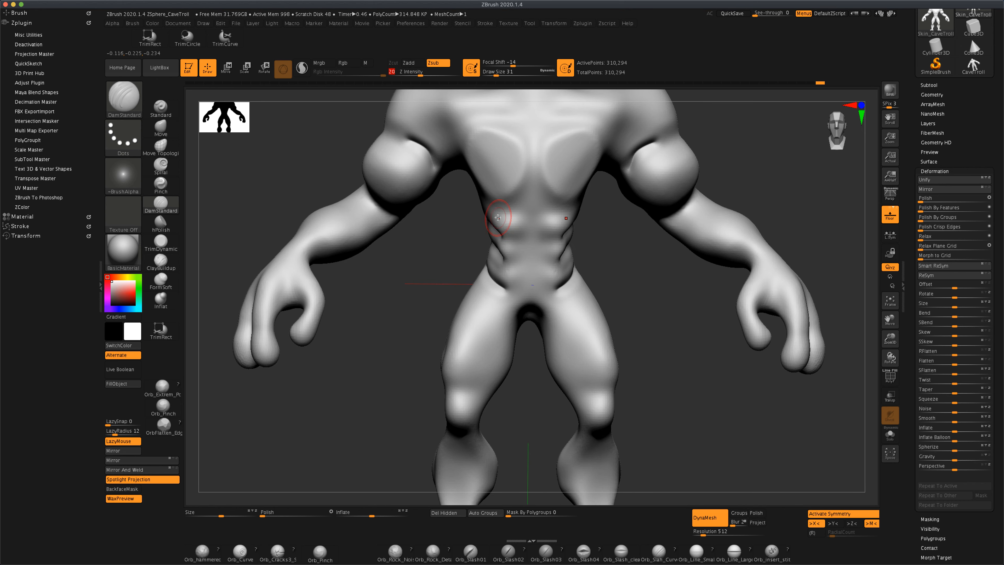
drag(506, 209, 530, 203)
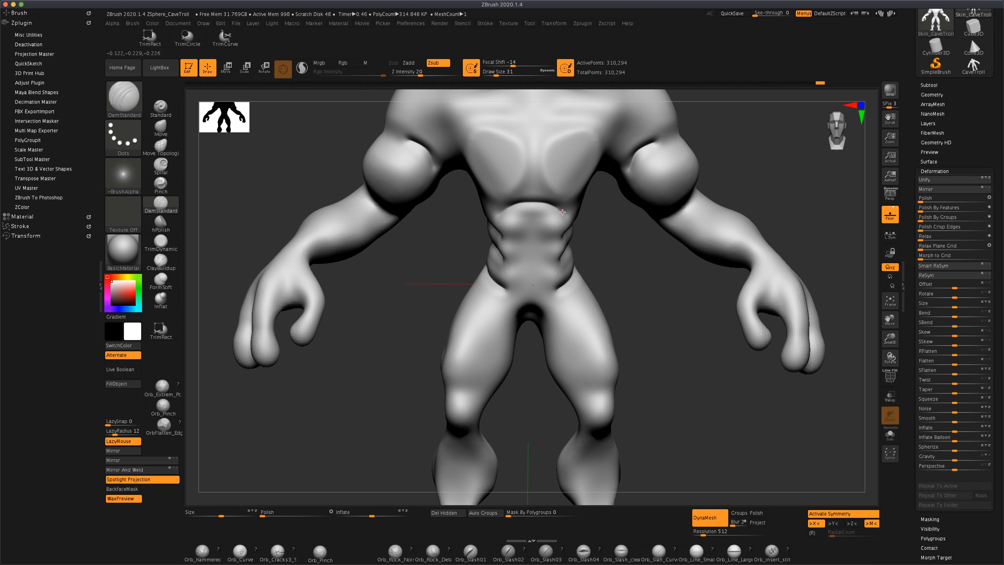
drag(641, 266, 653, 271)
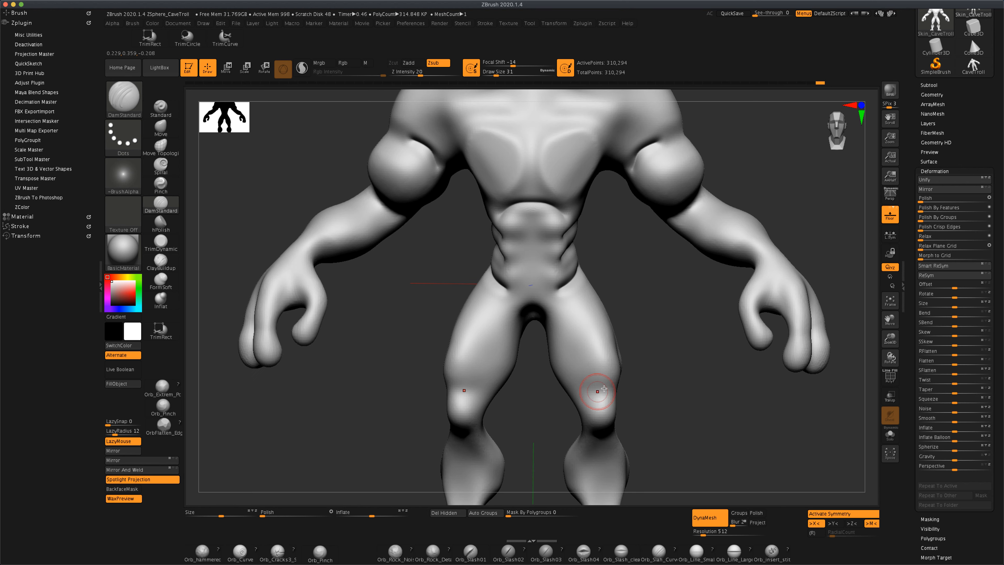
Carve creases across the lower thighs above the knees and up along the inner thigh muscles.
drag(578, 379, 614, 389)
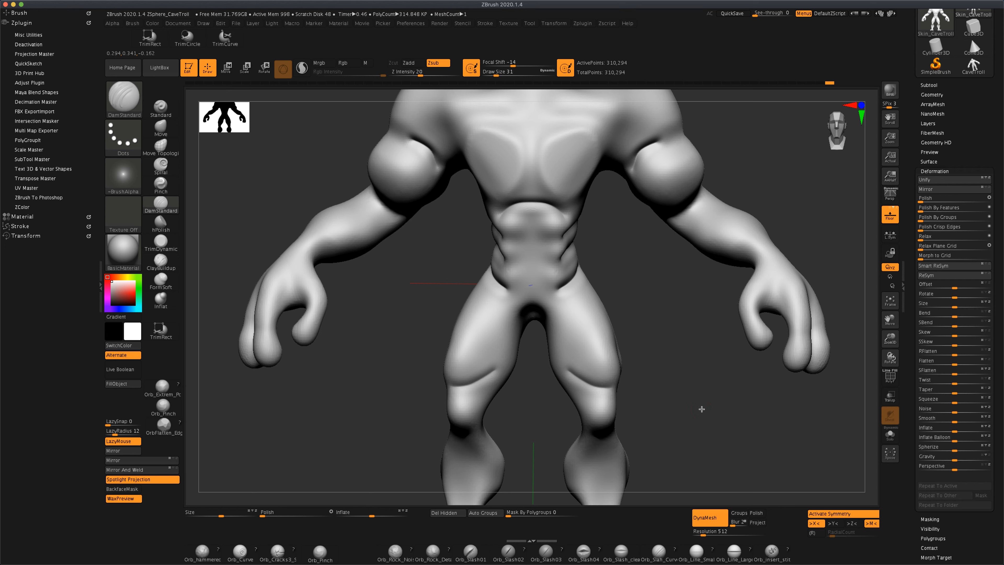
alt+drag(701, 409, 675, 351)
mouse_move(648, 399)
mouse_down()
mouse_move(657, 371)
mouse_move(558, 321)
mouse_move(584, 328)
mouse_up()
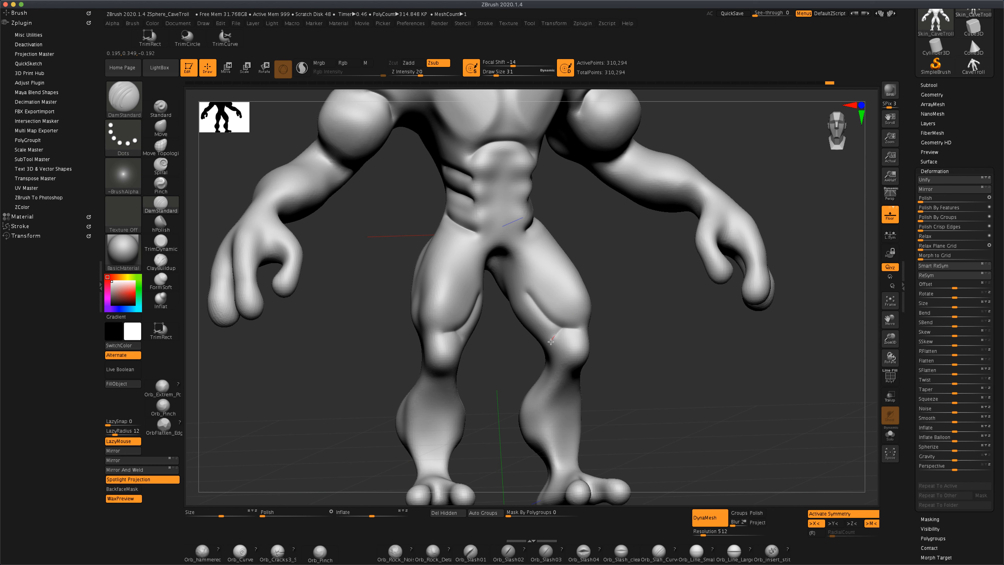
Carve creases along the outer thighs and around both sides of the calf muscles.
drag(688, 372, 544, 378)
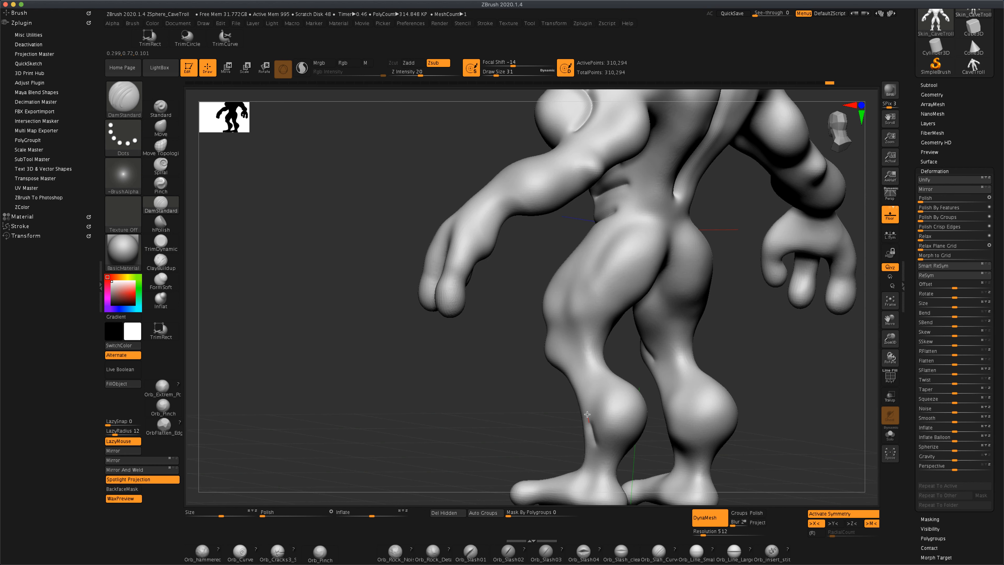
drag(524, 384, 490, 384)
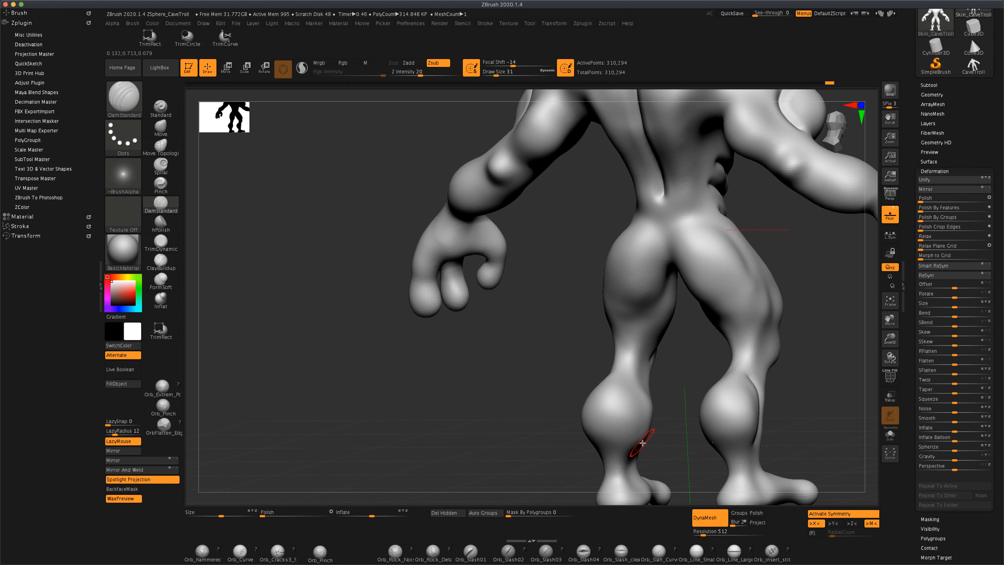
drag(586, 367, 555, 370)
mouse_move(577, 320)
mouse_down()
mouse_move(529, 381)
mouse_move(567, 285)
mouse_move(511, 377)
mouse_move(537, 343)
mouse_up()
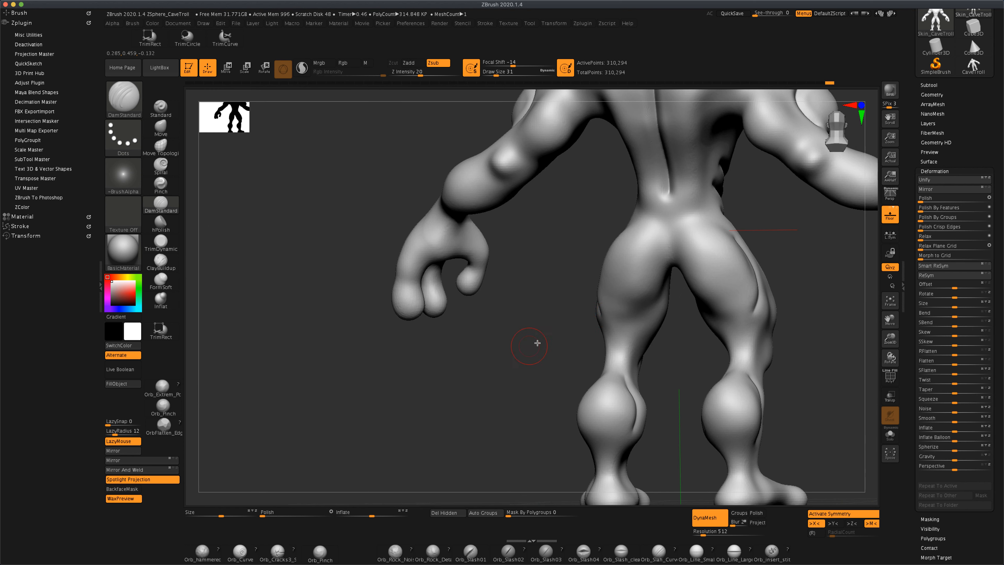
Carve creases across the backs of the thighs, between the buttocks, and across the lower back.
drag(665, 283, 624, 321)
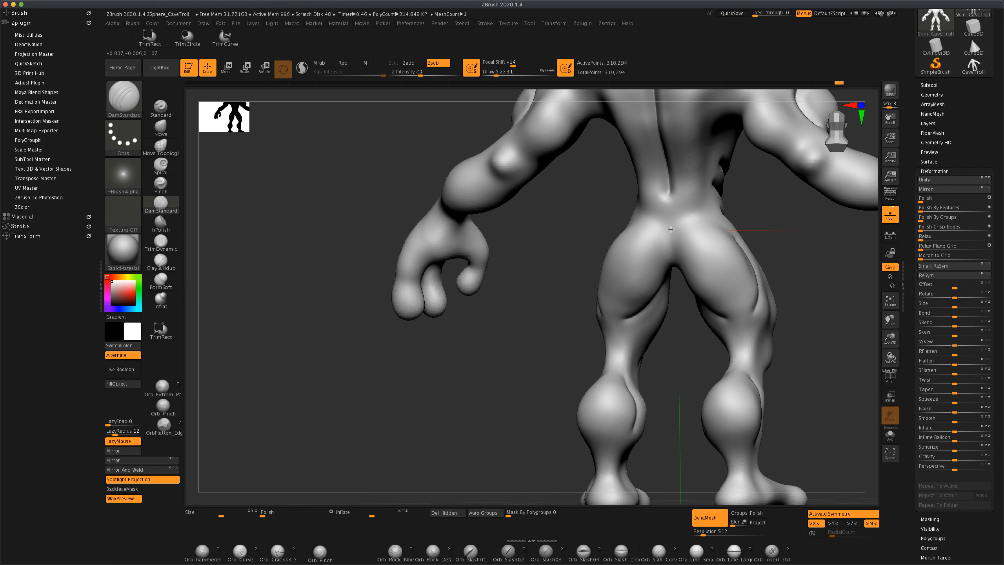
mouse_move(648, 223)
mouse_down()
mouse_move(689, 223)
mouse_move(701, 210)
mouse_up()
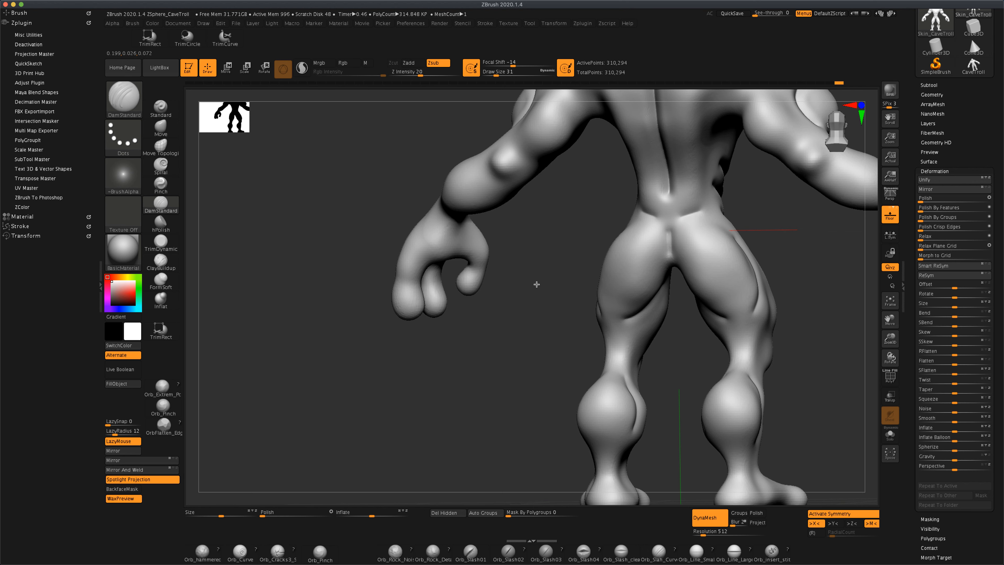
mouse_move(535, 285)
mouse_down()
mouse_move(547, 290)
mouse_move(491, 291)
mouse_move(491, 209)
mouse_move(513, 226)
mouse_move(523, 305)
mouse_up()
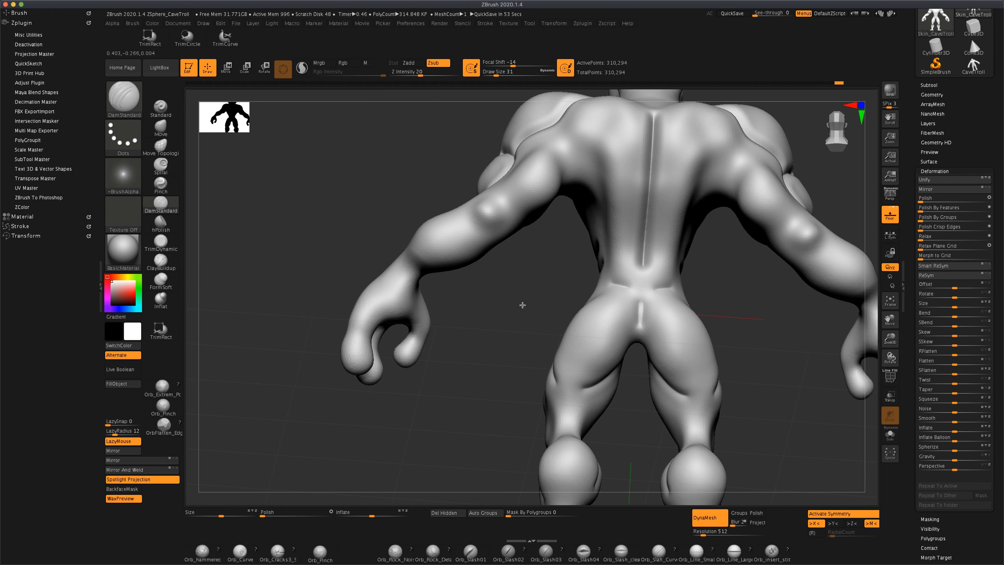
Carve creases into the palm and between the base of the thumb and fingers.
drag(538, 271, 572, 272)
mouse_move(489, 244)
mouse_down()
mouse_move(491, 292)
mouse_move(502, 295)
mouse_move(505, 285)
mouse_move(526, 305)
mouse_move(583, 309)
mouse_move(626, 296)
mouse_move(679, 303)
mouse_move(507, 329)
mouse_move(455, 305)
mouse_move(444, 336)
mouse_move(495, 340)
mouse_up()
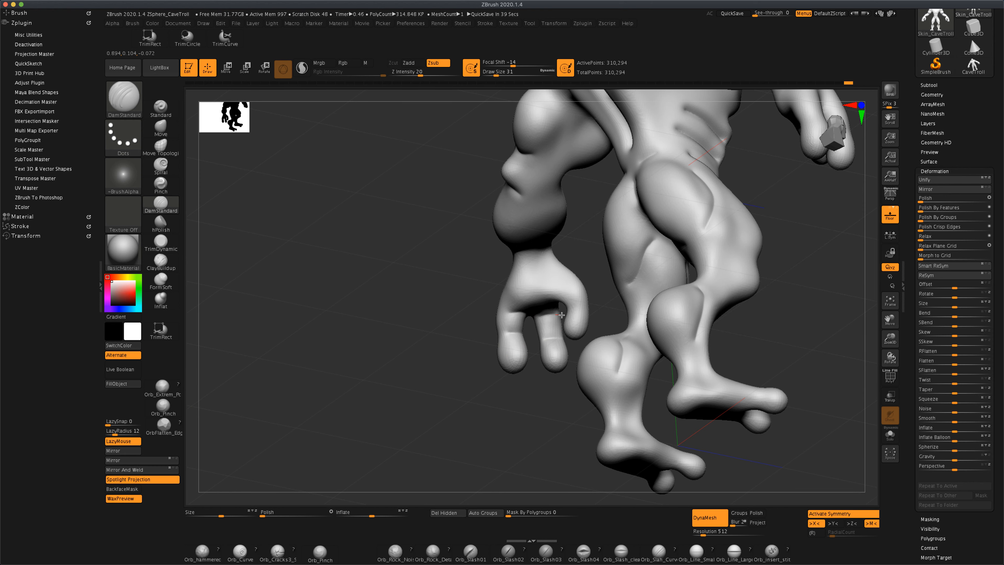
mouse_move(487, 313)
mouse_down()
mouse_move(420, 298)
mouse_move(600, 312)
mouse_move(601, 276)
mouse_move(558, 305)
mouse_move(596, 299)
mouse_move(534, 286)
mouse_up()
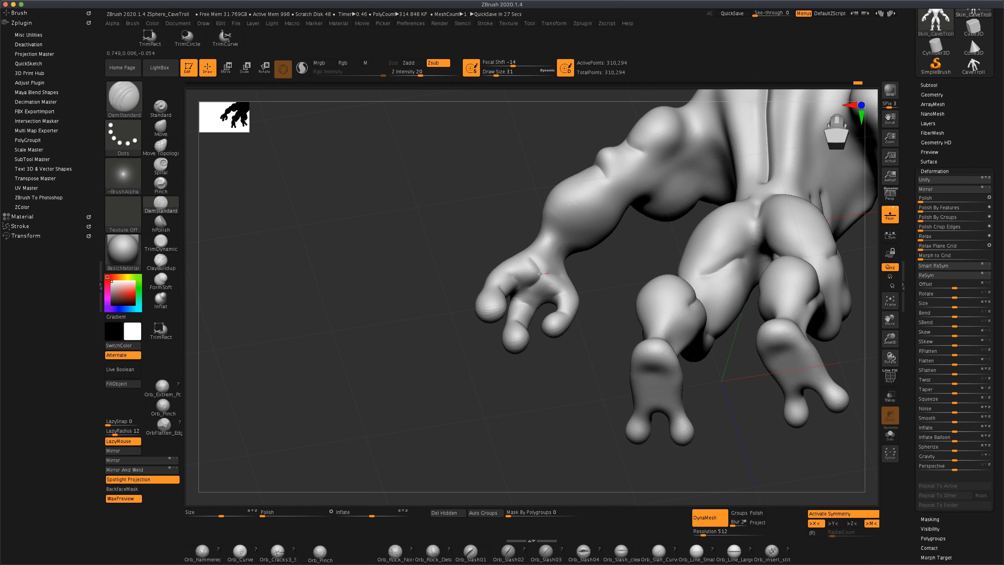
Remesh the whole figure with DynaMesh at resolution 512 and apply a light Polish to the surface.
drag(460, 313, 551, 295)
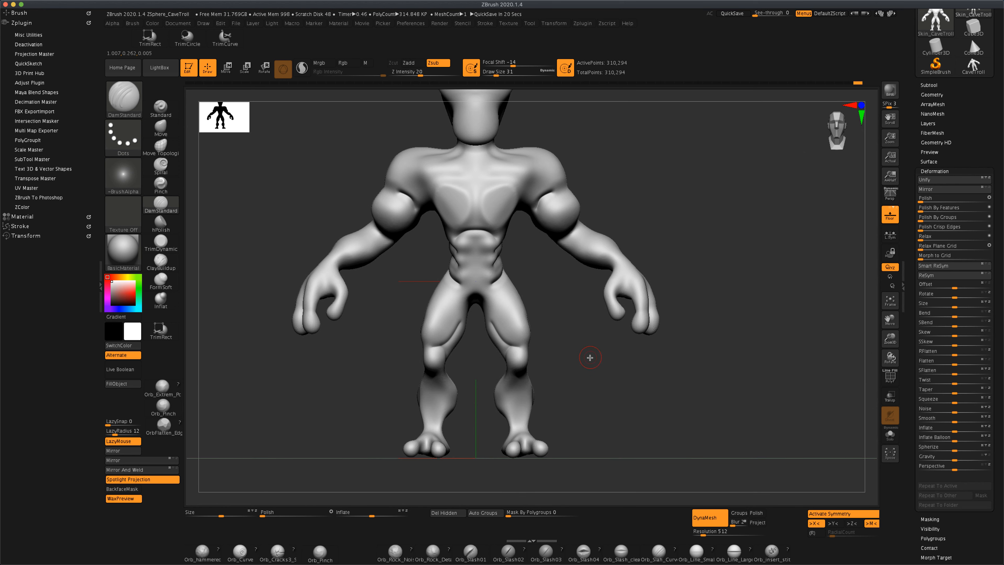
alt+drag(590, 357, 596, 367)
drag(608, 367, 601, 366)
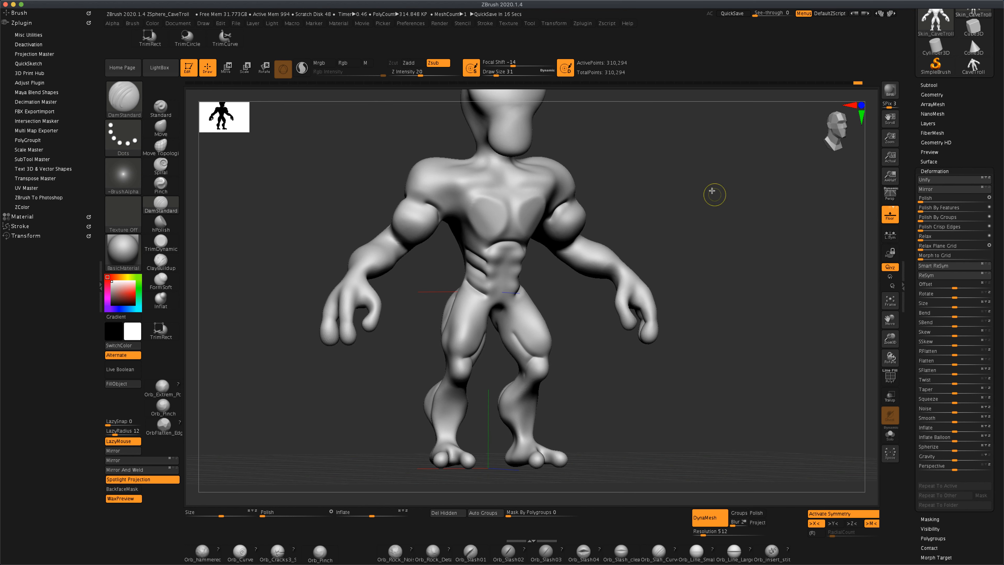
ctrl+drag(700, 171, 791, 279)
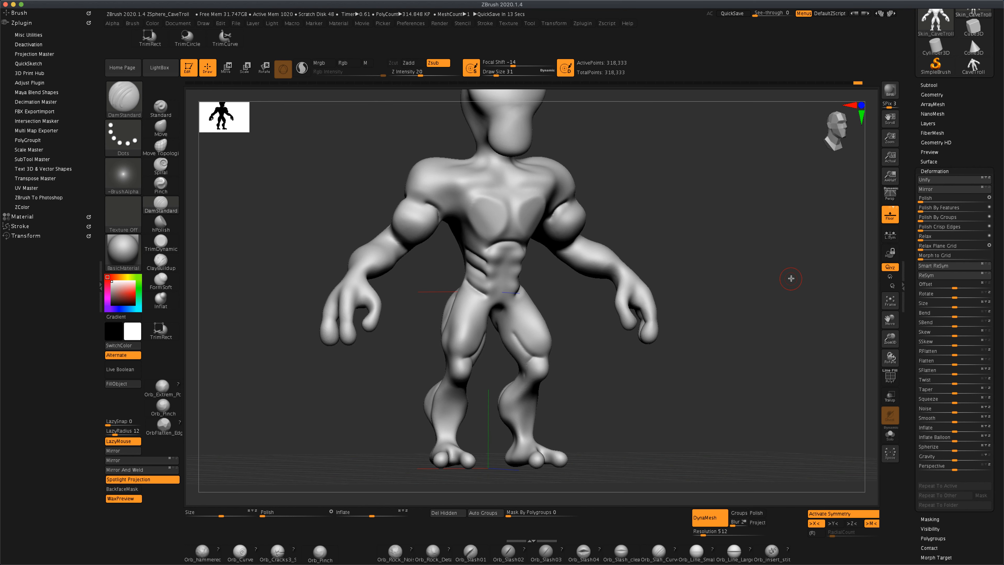
drag(267, 512, 330, 517)
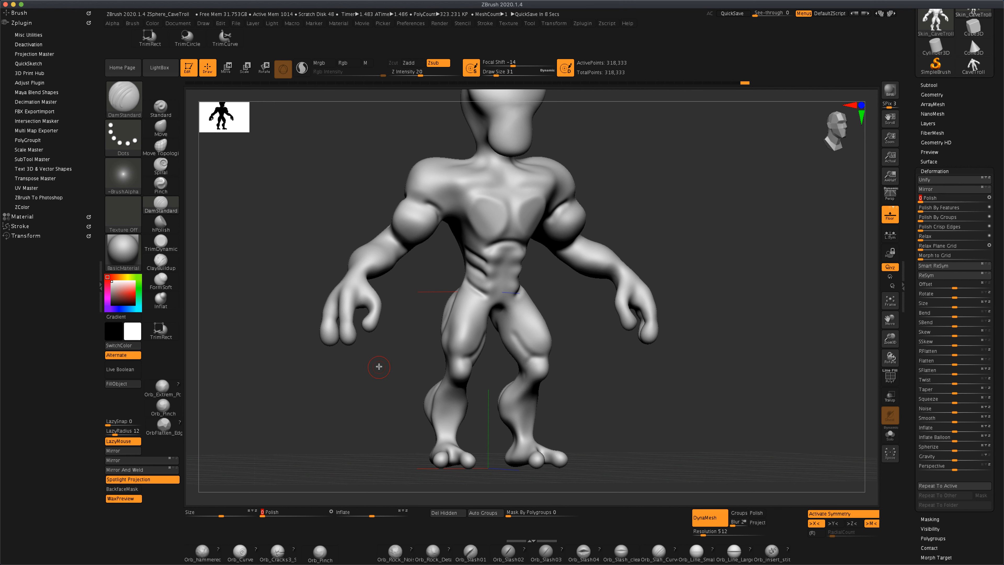
Smooth the abdominal creases, the groin and the hips, using a draw size of 101.
key(s)
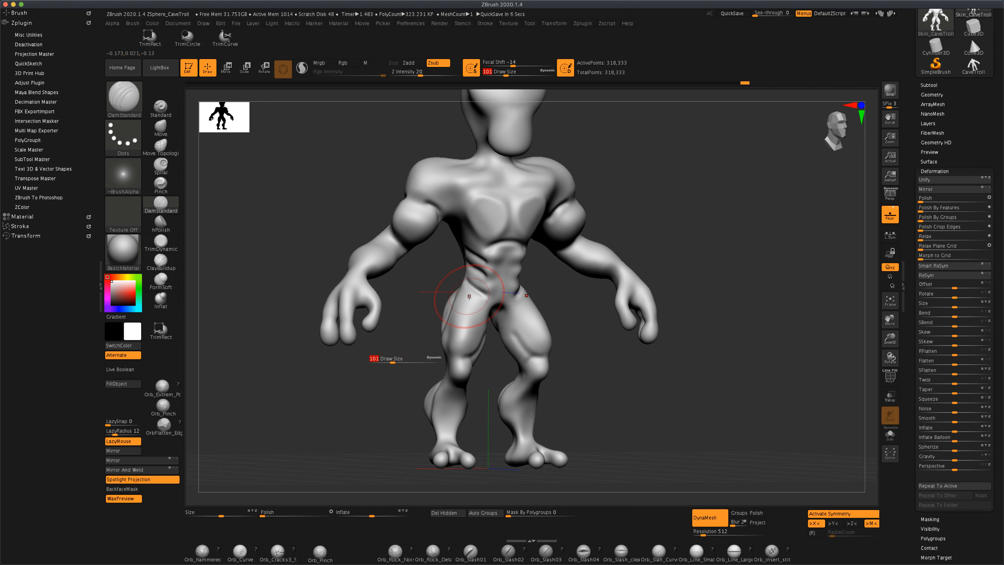
shift+drag(485, 274, 477, 268)
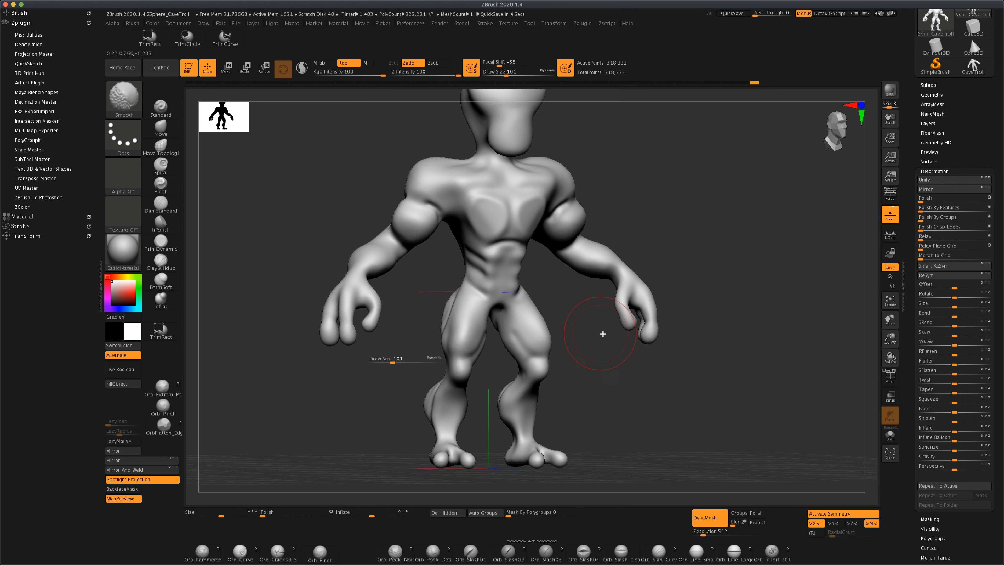
mouse_move(603, 333)
mouse_down()
mouse_move(589, 336)
mouse_move(583, 204)
mouse_up()
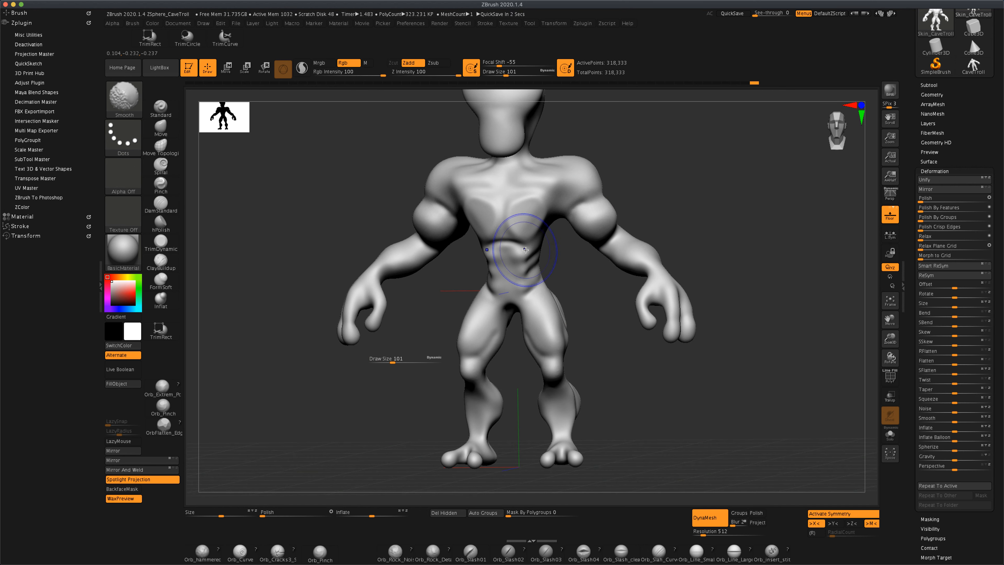
shift+drag(516, 236, 553, 271)
drag(611, 317, 558, 328)
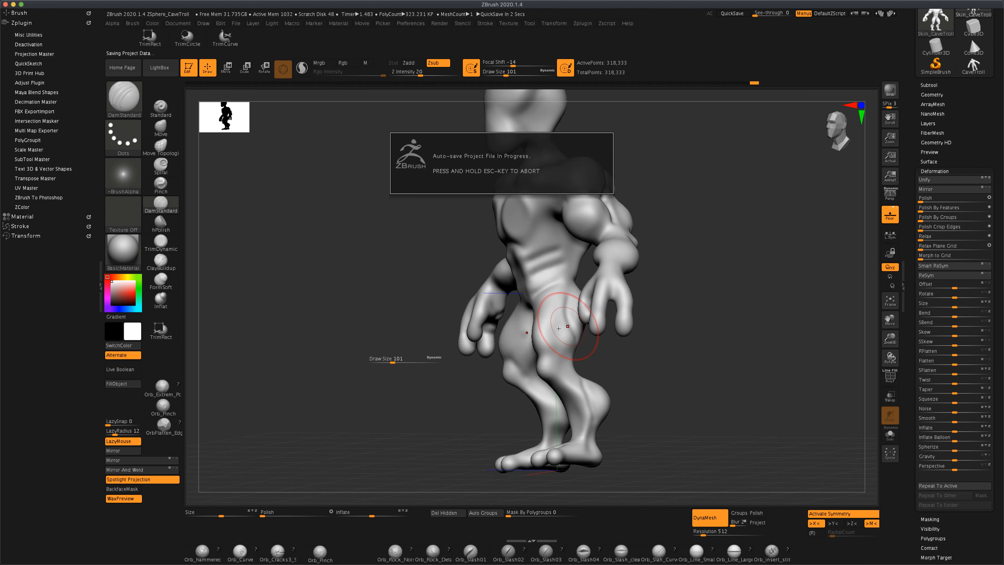
drag(662, 364, 668, 366)
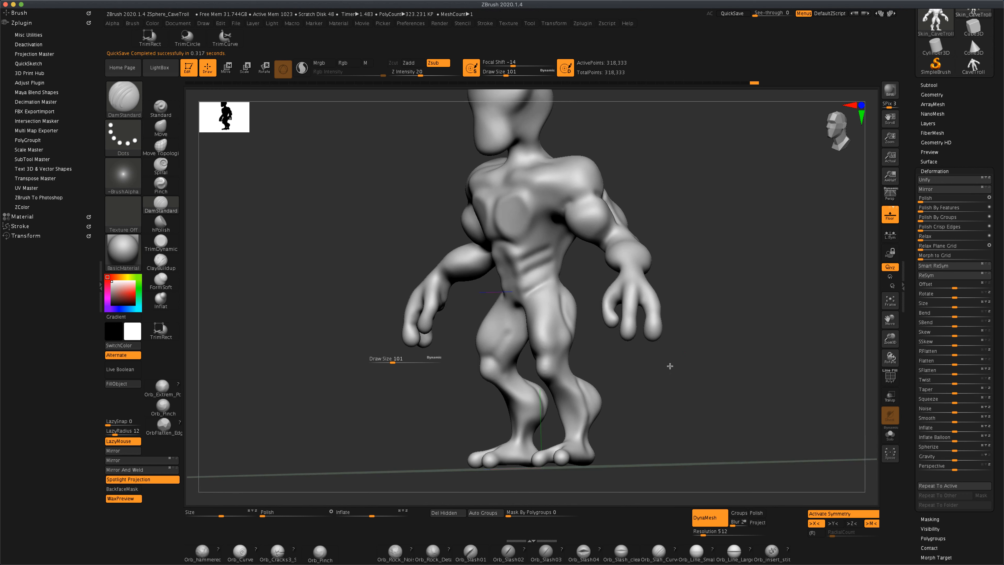
shift+drag(565, 311, 562, 304)
drag(676, 365, 576, 336)
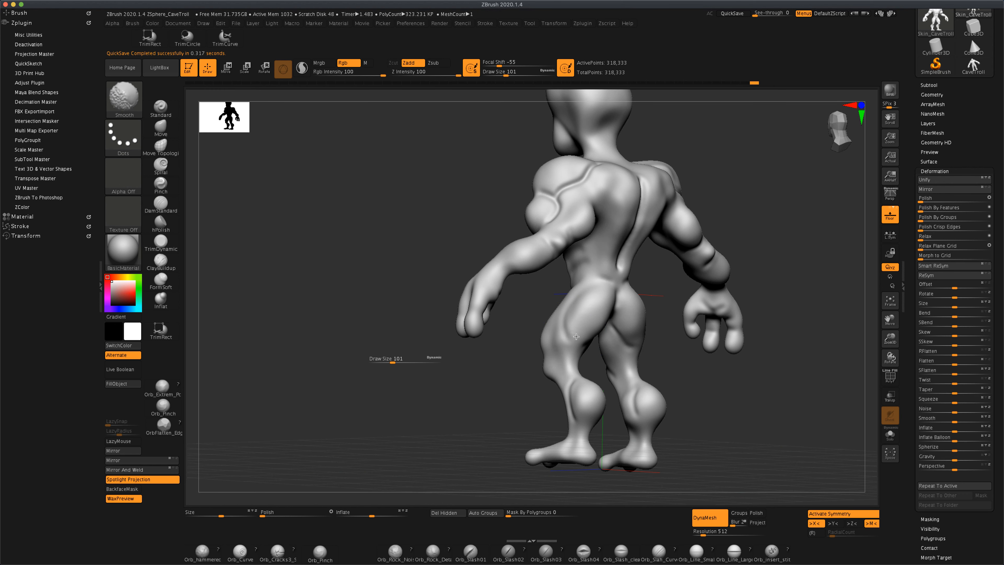
Smooth the creases on the backs of the legs, between the buttocks and across the lower back.
shift+drag(573, 388, 571, 397)
mouse_move(665, 425)
mouse_down()
mouse_move(739, 419)
mouse_move(680, 396)
mouse_move(660, 339)
mouse_up()
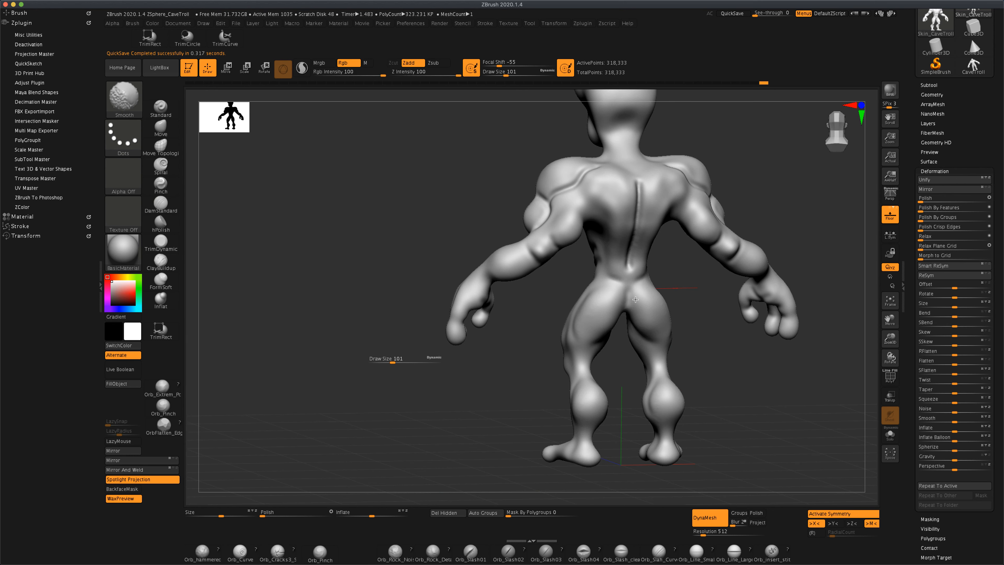
shift+drag(725, 317, 708, 307)
shift+drag(627, 287, 627, 257)
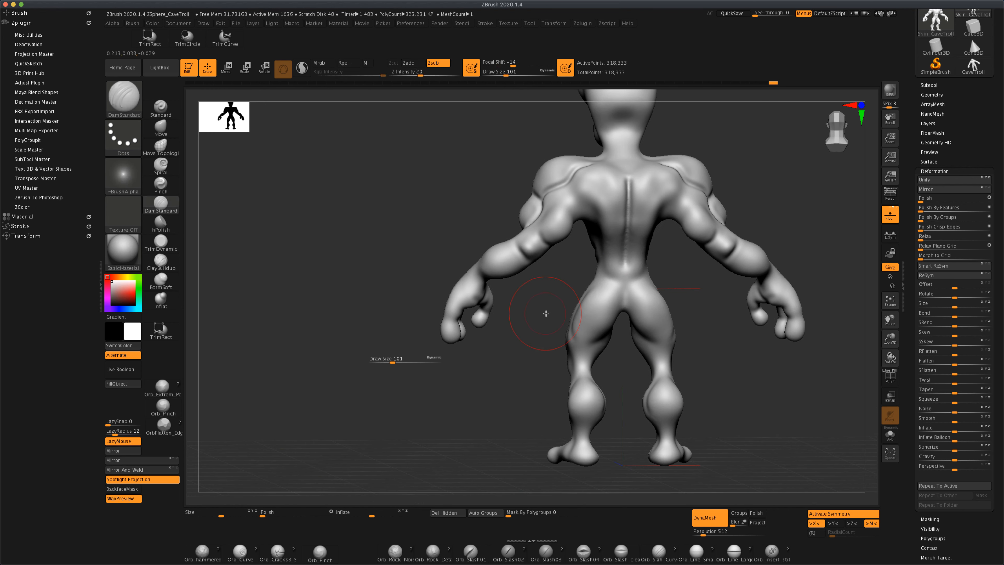
drag(545, 313, 540, 313)
Set the draw size to 62 and soften the spine groove and the creases on the upper back, shoulders and arms.
click(388, 361)
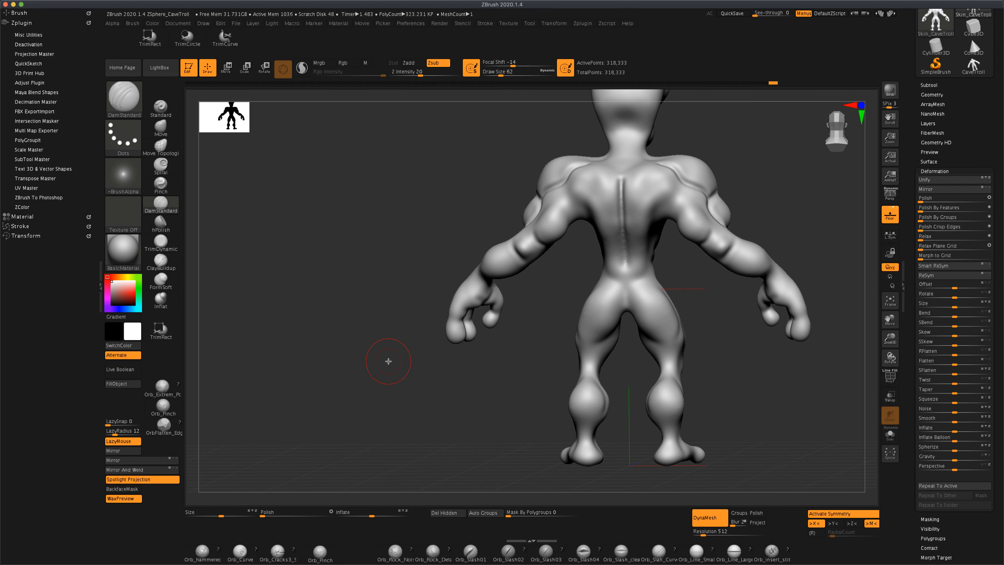
shift+drag(594, 273, 624, 258)
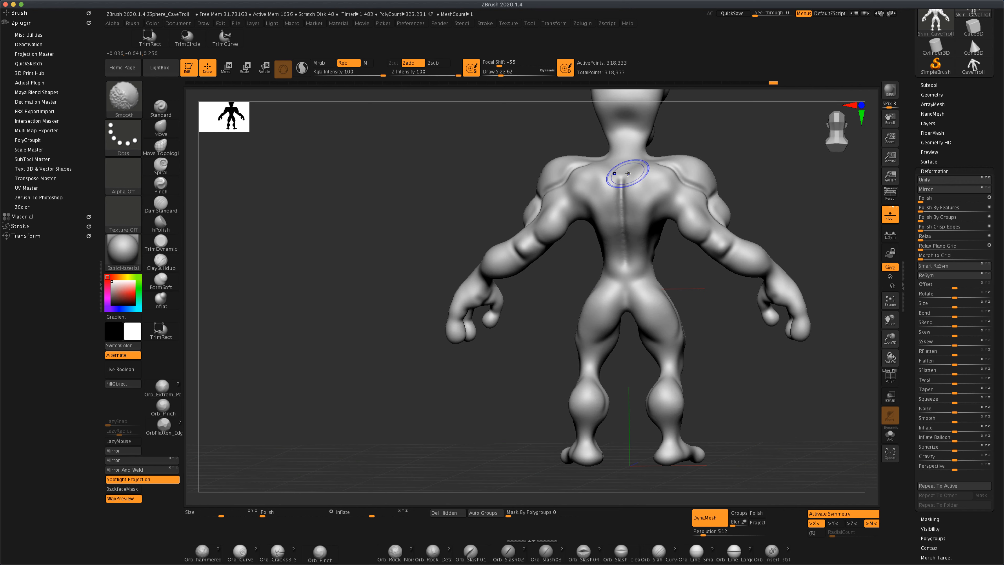
shift+drag(623, 177, 621, 178)
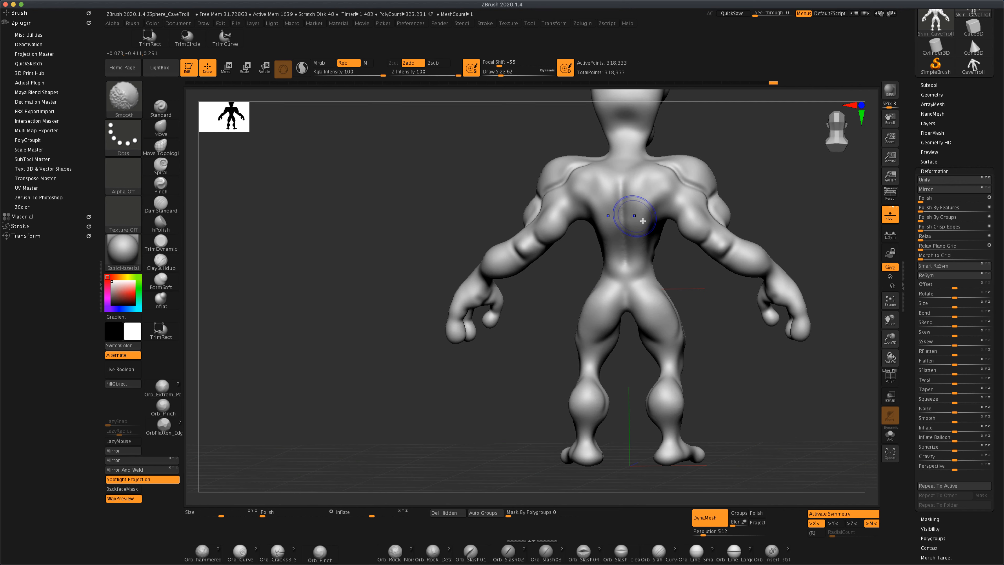
drag(707, 294, 657, 314)
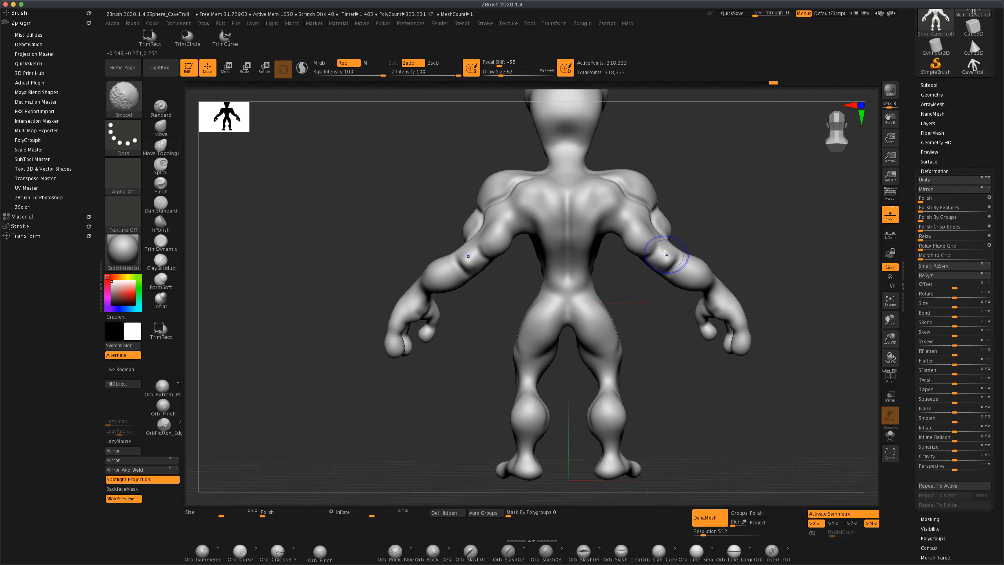
drag(712, 241, 642, 206)
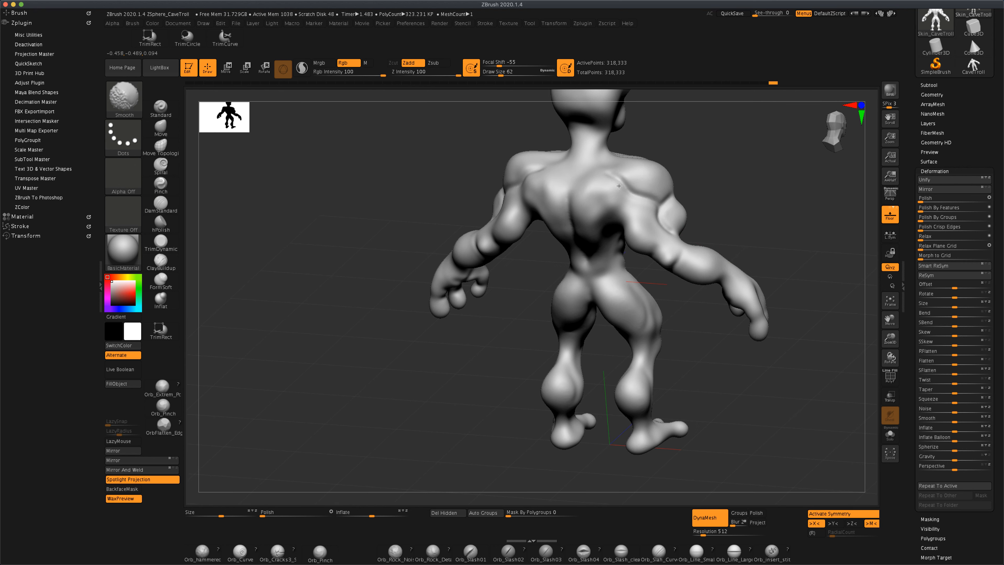
drag(738, 208, 688, 223)
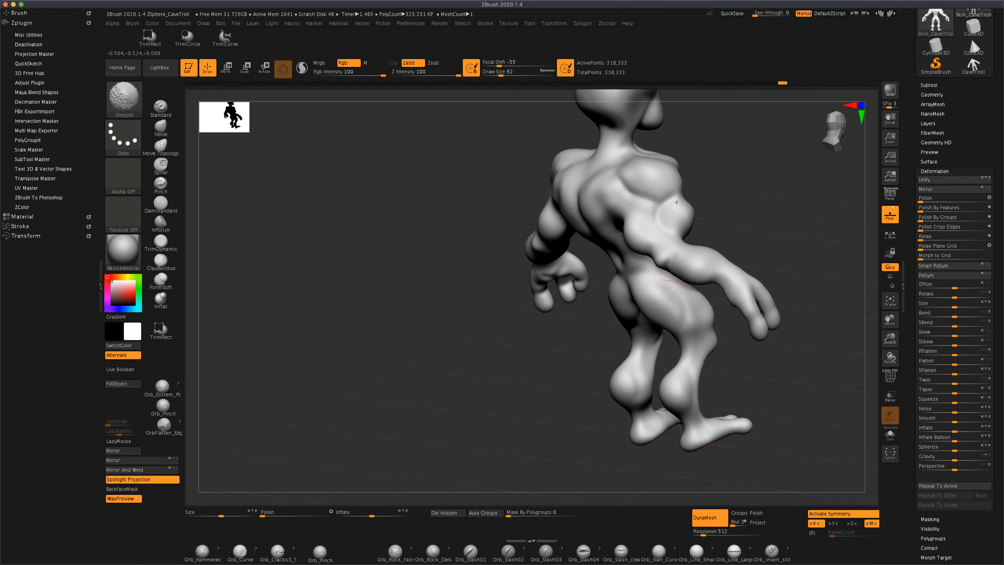
mouse_move(707, 193)
shift+mouse_down()
mouse_move(729, 197)
mouse_move(746, 175)
mouse_move(758, 205)
mouse_move(735, 238)
mouse_move(760, 248)
mouse_move(765, 273)
mouse_move(803, 278)
shift+mouse_up()
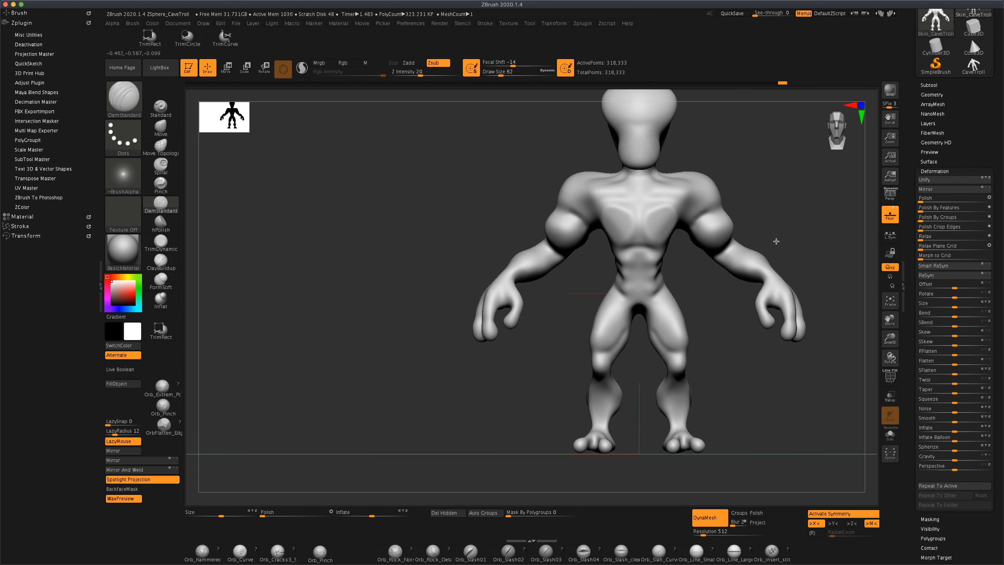
Apply the PolySkin MatCap material to the whole figure.
alt+drag(682, 251, 702, 261)
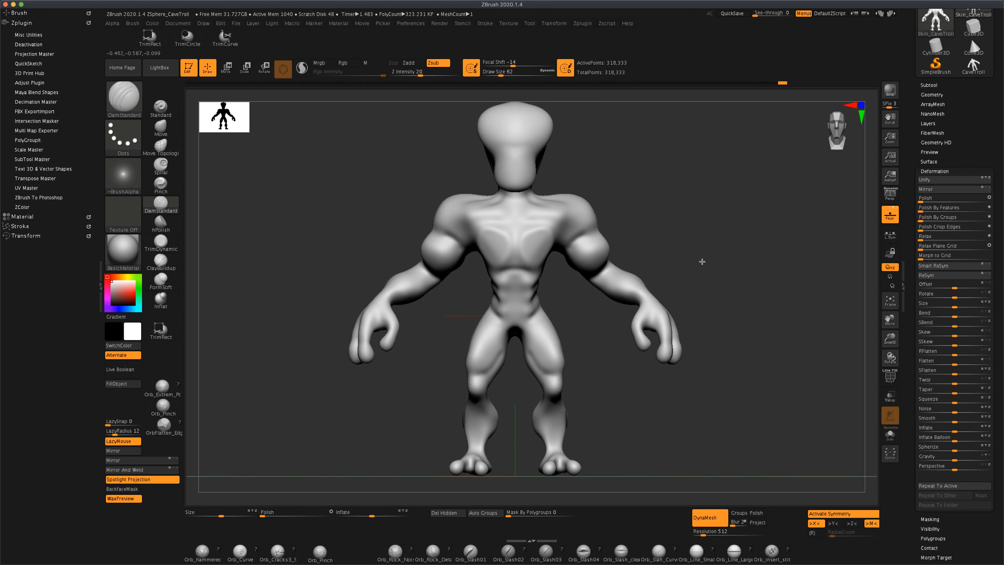
click(132, 256)
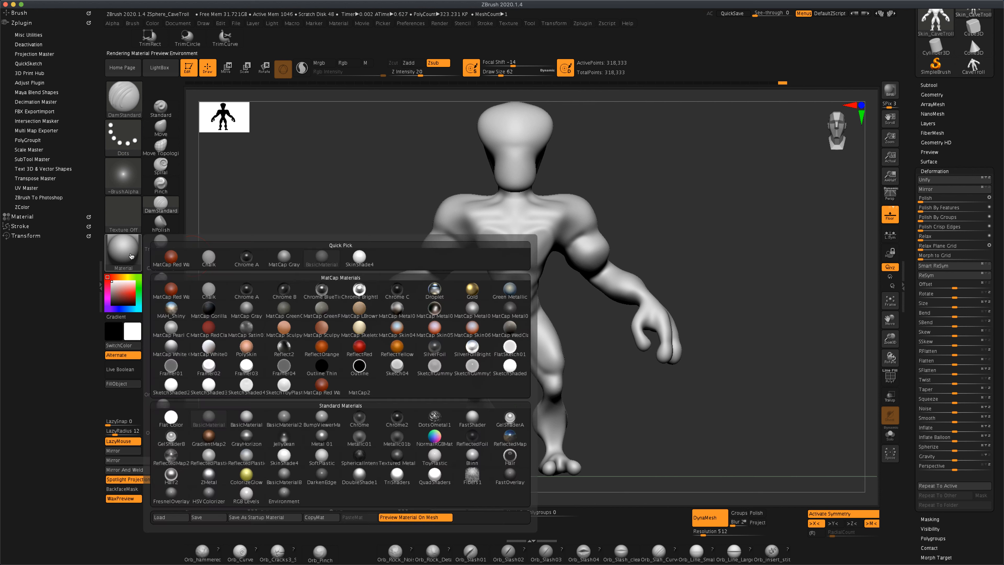
click(250, 349)
alt+drag(724, 407, 752, 425)
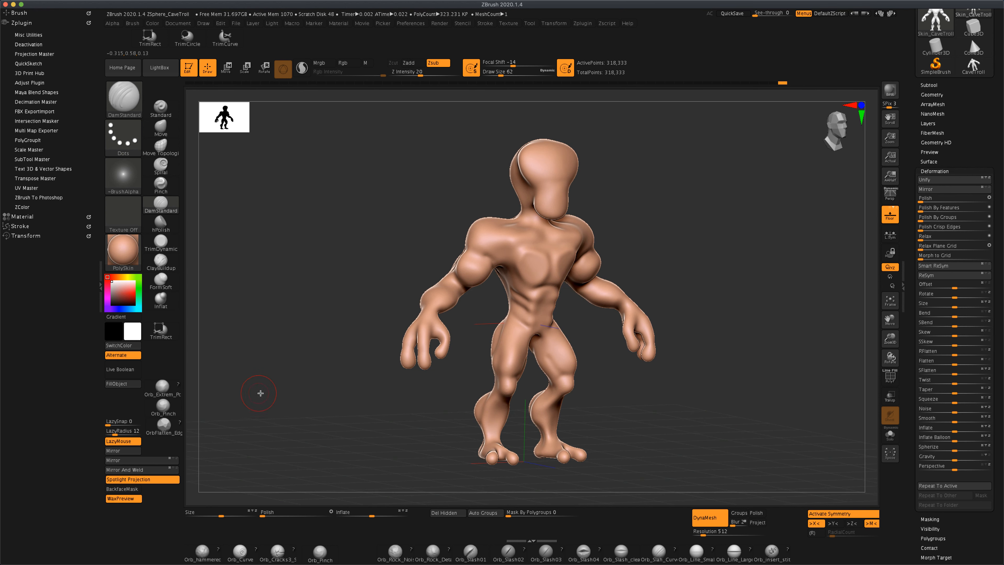
Turn the PolySkin material blue by setting Hue A to 0.5 and Hue B to 0.26922 in its modifiers.
click(25, 217)
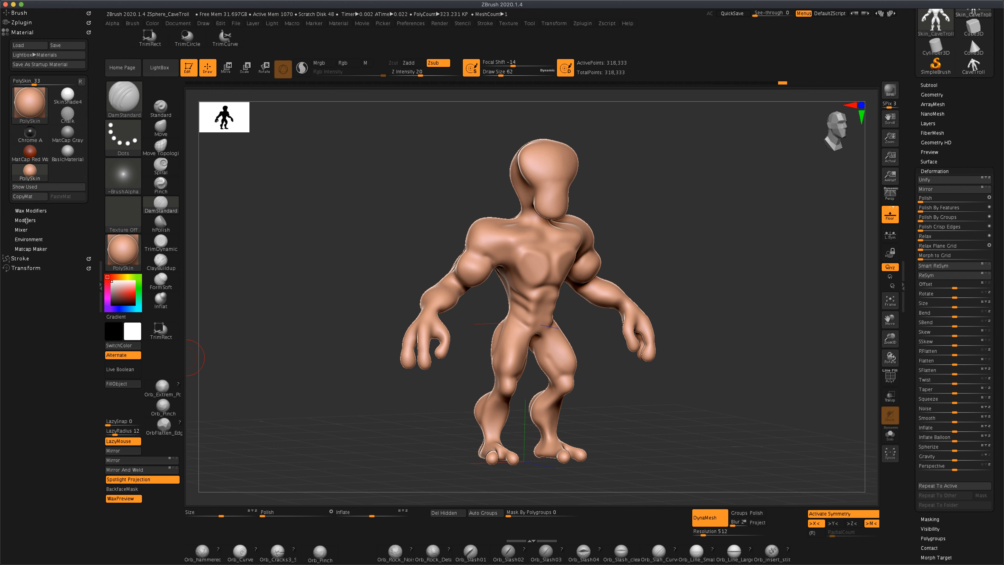
click(27, 221)
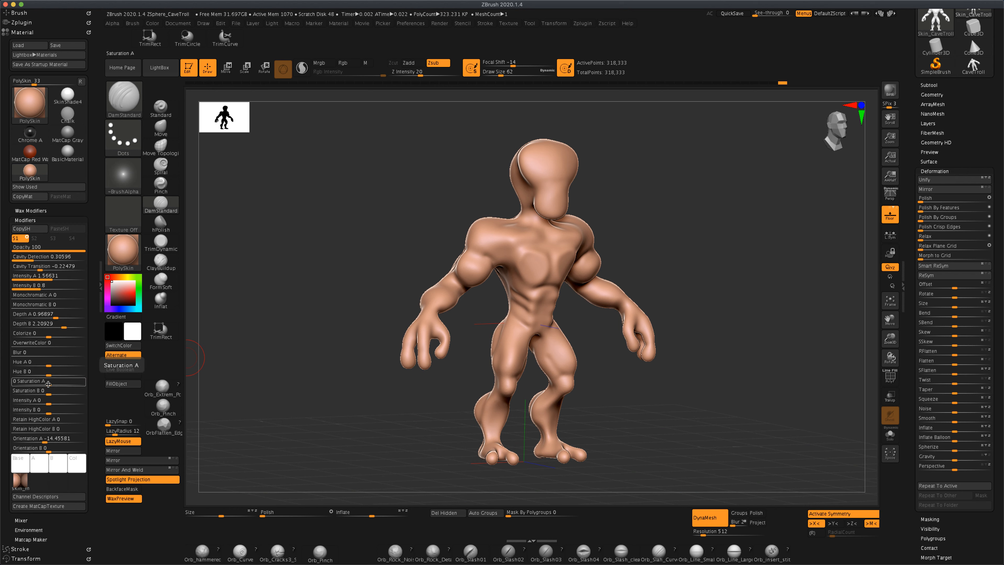
click(48, 365)
drag(48, 365, 94, 368)
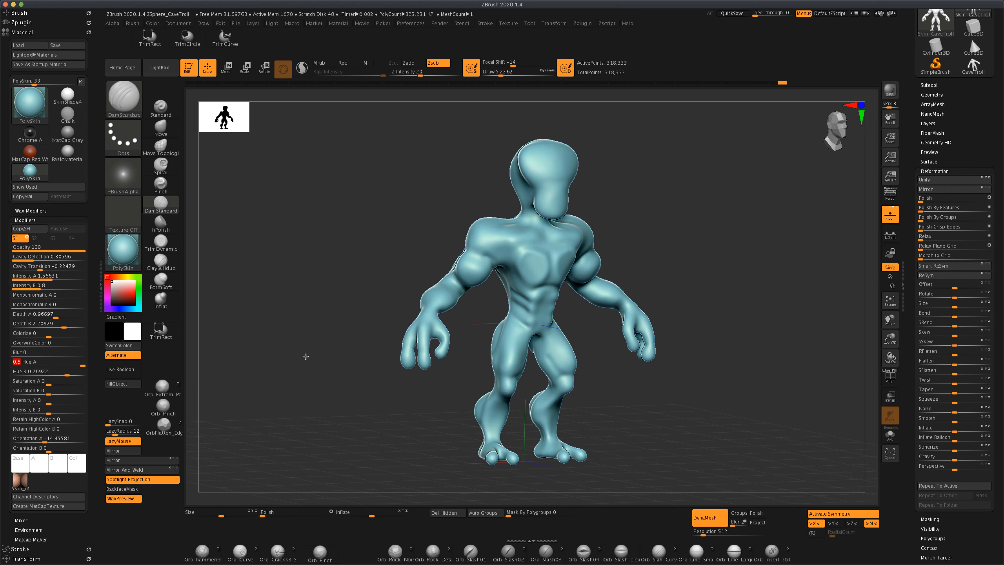
drag(306, 356, 607, 345)
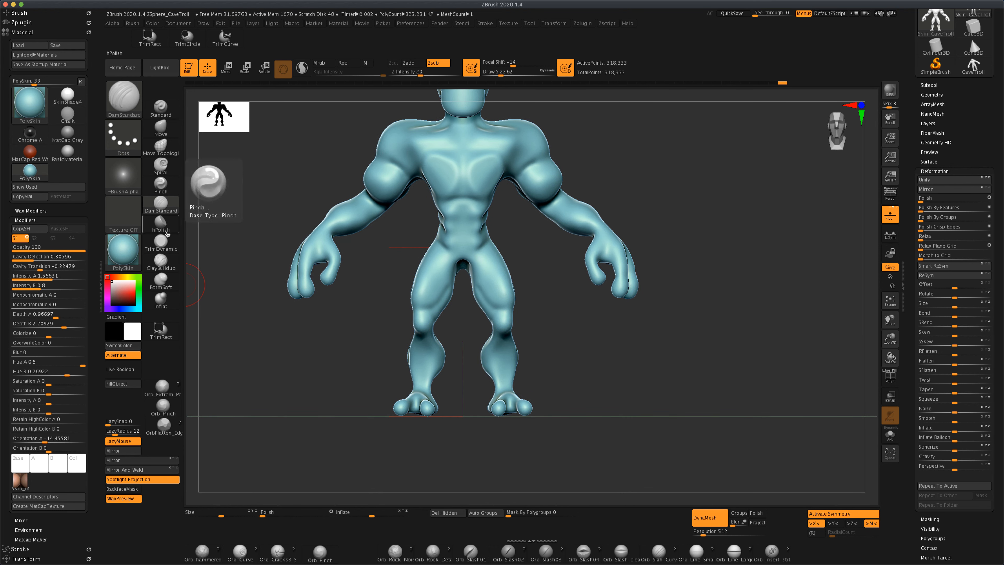
Reshape the feet with the Move brush at draw sizes 163 and 108, raising the toes and levelling the soles.
click(160, 127)
mouse_move(644, 404)
mouse_down()
mouse_move(642, 347)
mouse_move(617, 327)
mouse_up()
key(s)
drag(587, 291, 596, 433)
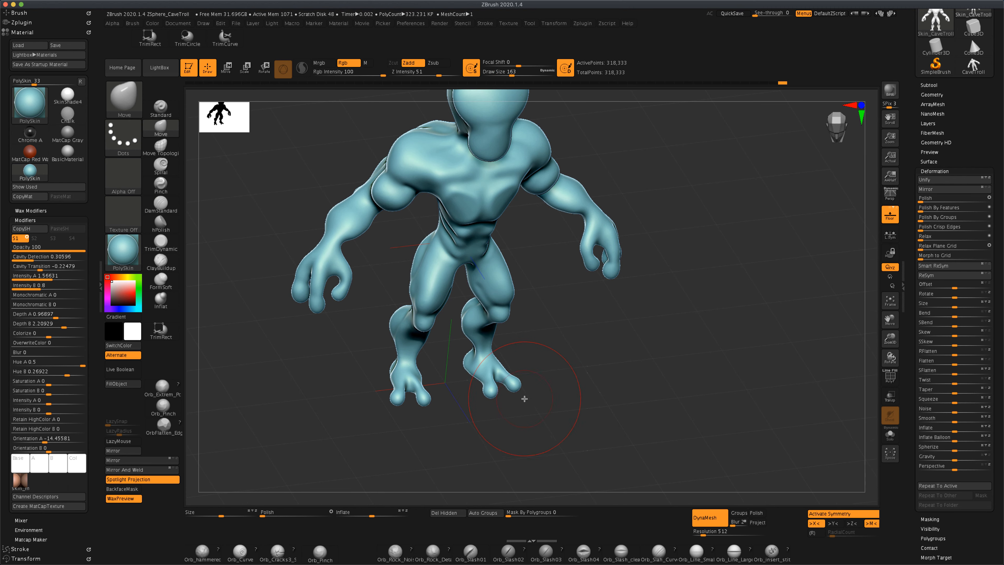
mouse_move(521, 393)
mouse_down()
mouse_move(528, 404)
mouse_move(574, 347)
mouse_up()
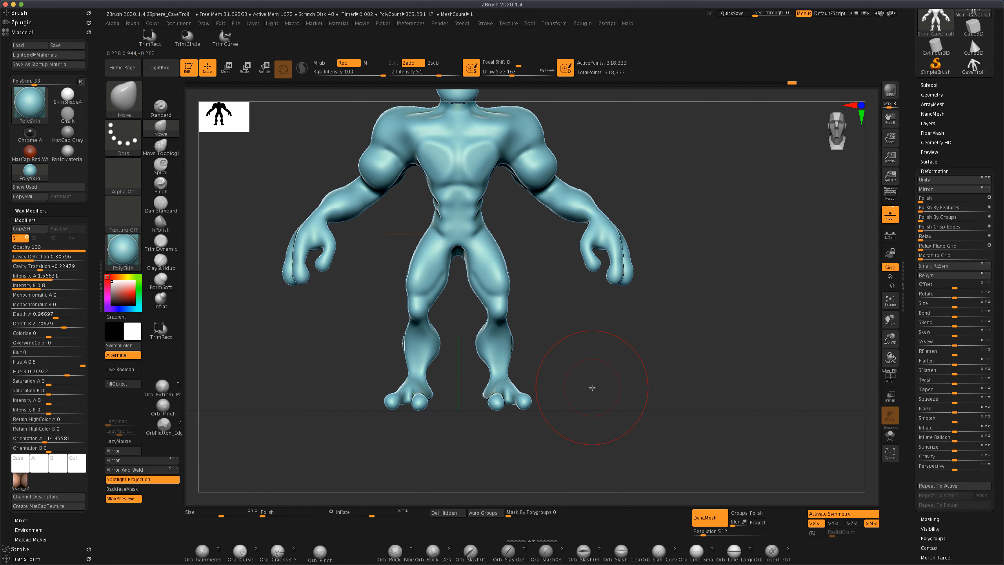
mouse_move(526, 403)
mouse_down()
mouse_move(526, 393)
mouse_move(500, 391)
mouse_up()
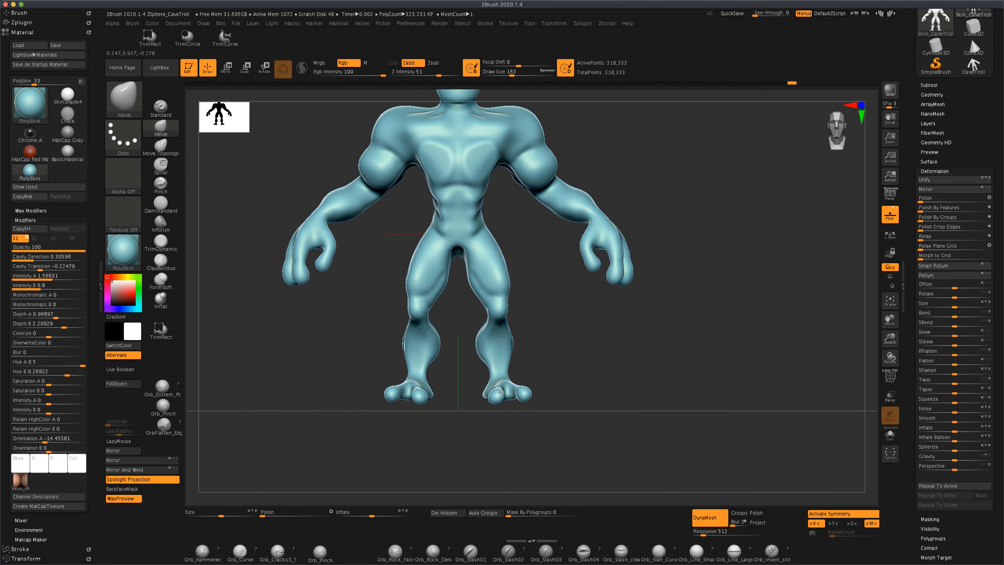
mouse_move(600, 386)
mouse_down()
mouse_move(610, 384)
mouse_move(594, 392)
mouse_up()
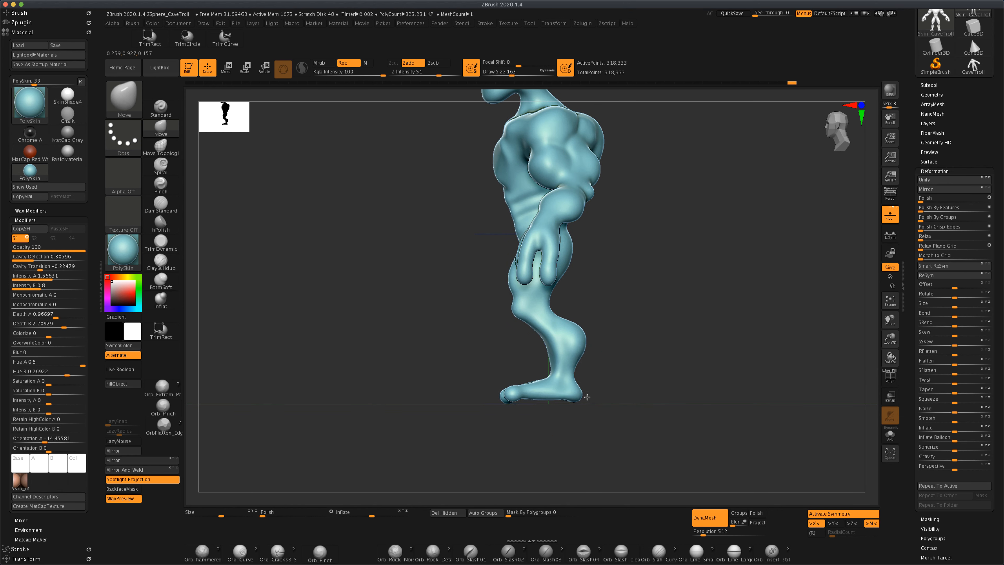
key(s)
drag(449, 387, 443, 388)
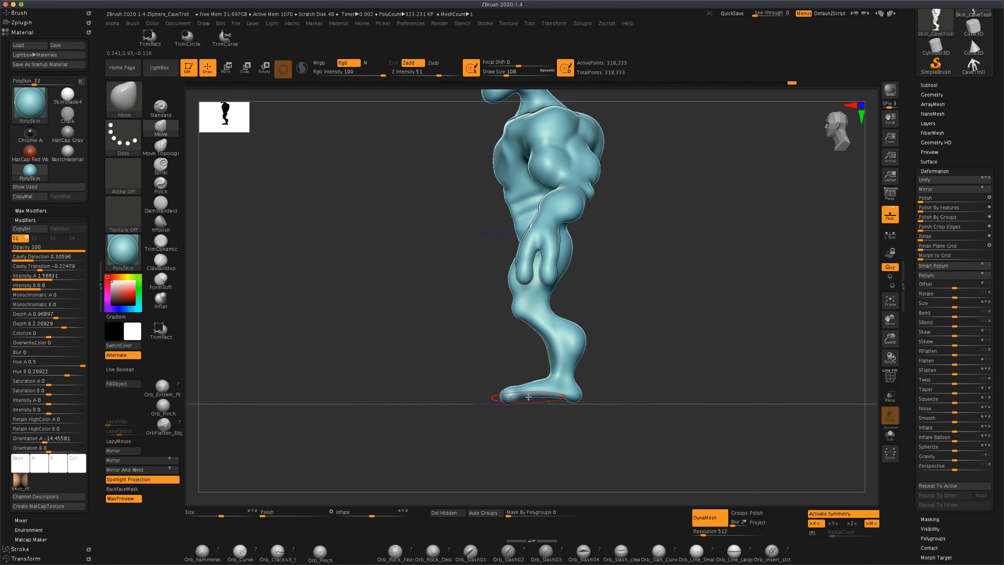
mouse_move(545, 370)
mouse_down()
mouse_move(672, 382)
mouse_move(650, 381)
mouse_move(657, 408)
mouse_move(646, 358)
mouse_move(665, 357)
mouse_move(520, 295)
mouse_move(550, 314)
mouse_up()
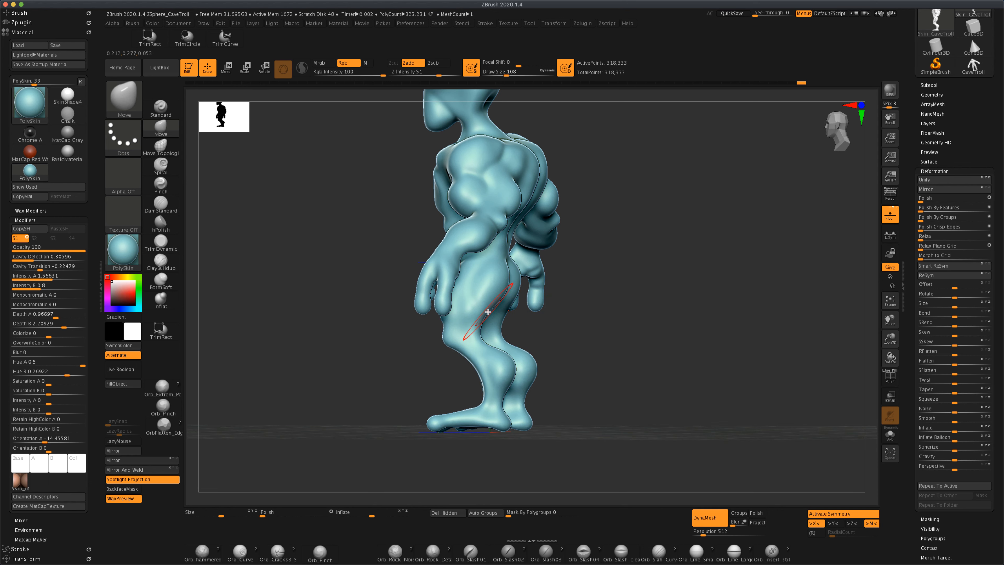
Adjust the shape of the thighs, hips and buttocks with the Move brush.
drag(487, 304, 568, 309)
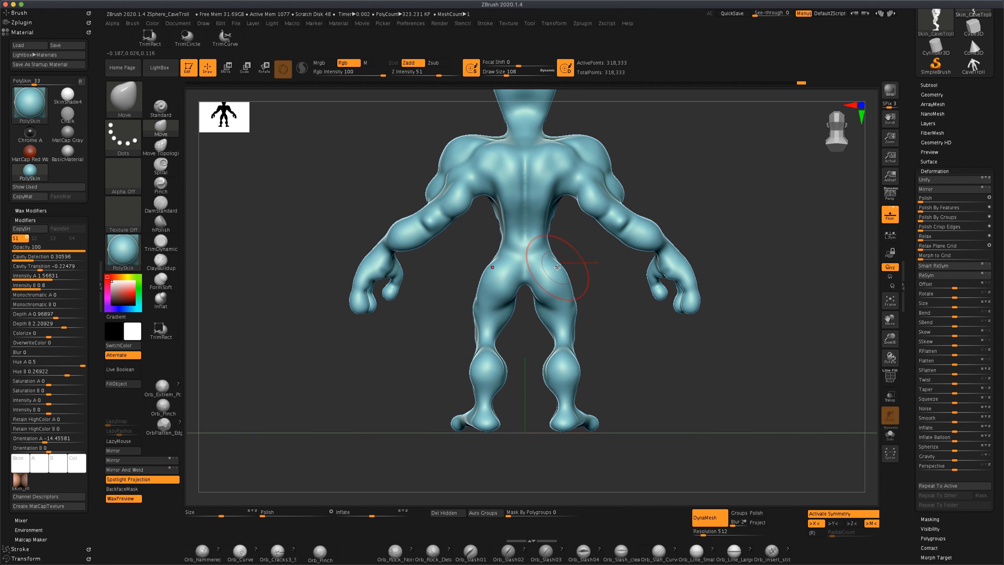
mouse_move(609, 321)
mouse_down()
mouse_move(669, 359)
mouse_move(691, 358)
mouse_move(672, 384)
mouse_up()
mouse_move(742, 390)
mouse_down()
mouse_move(753, 399)
mouse_move(738, 400)
mouse_move(751, 396)
mouse_up()
mouse_move(658, 370)
mouse_down()
mouse_move(686, 375)
mouse_move(675, 371)
mouse_up()
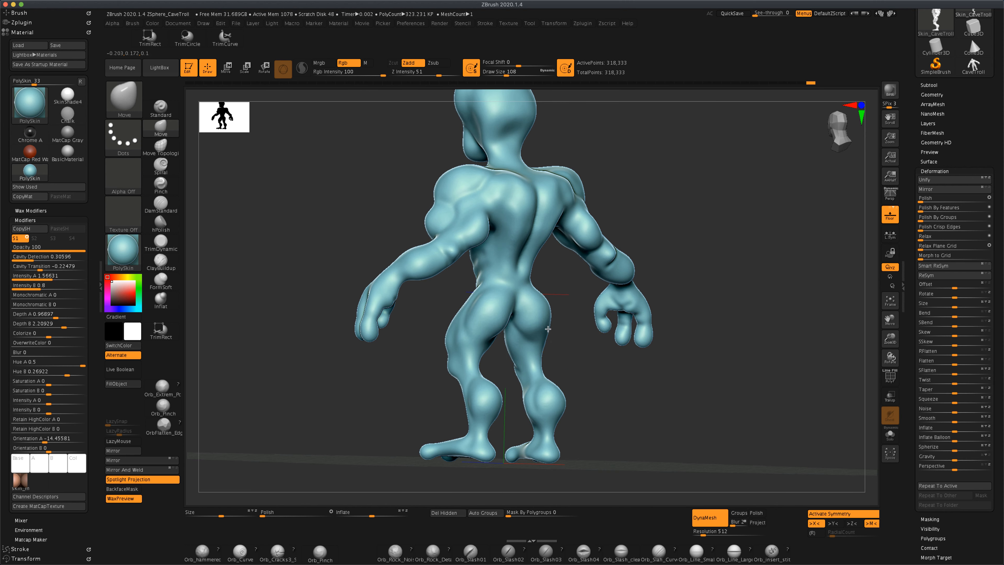
mouse_move(548, 329)
mouse_down()
mouse_move(619, 359)
mouse_move(582, 362)
mouse_move(695, 348)
mouse_move(650, 370)
mouse_move(599, 308)
mouse_up()
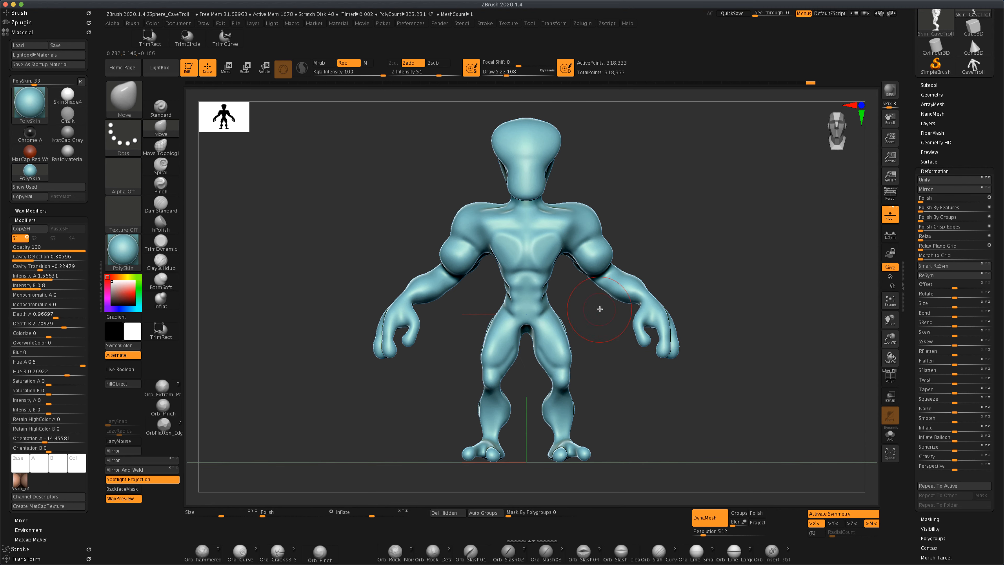
Slim the neck below the back of the head with the Move brush at draw size 108.
mouse_move(666, 202)
alt+mouse_down()
mouse_move(644, 207)
mouse_move(637, 223)
mouse_move(692, 234)
mouse_move(668, 238)
mouse_move(773, 238)
mouse_move(718, 237)
alt+mouse_up()
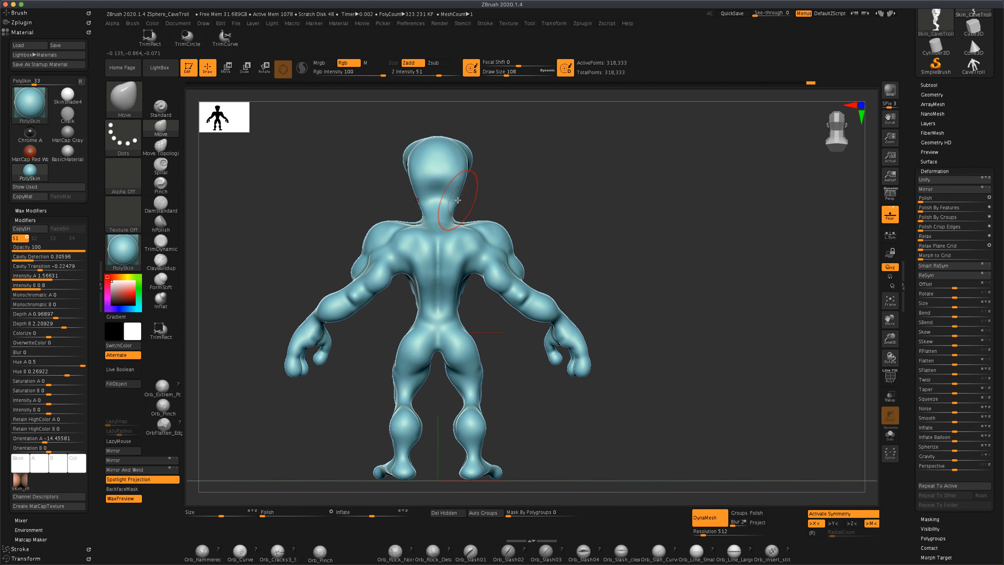
drag(458, 200, 449, 197)
mouse_move(593, 211)
alt+mouse_down()
mouse_move(630, 220)
mouse_move(712, 293)
alt+mouse_up()
drag(561, 247, 547, 253)
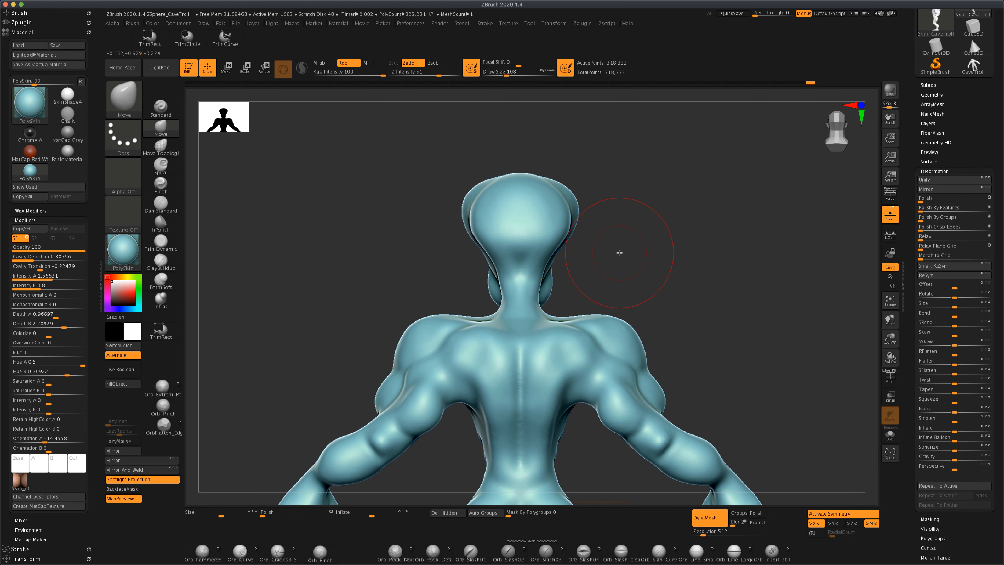
drag(619, 253, 677, 254)
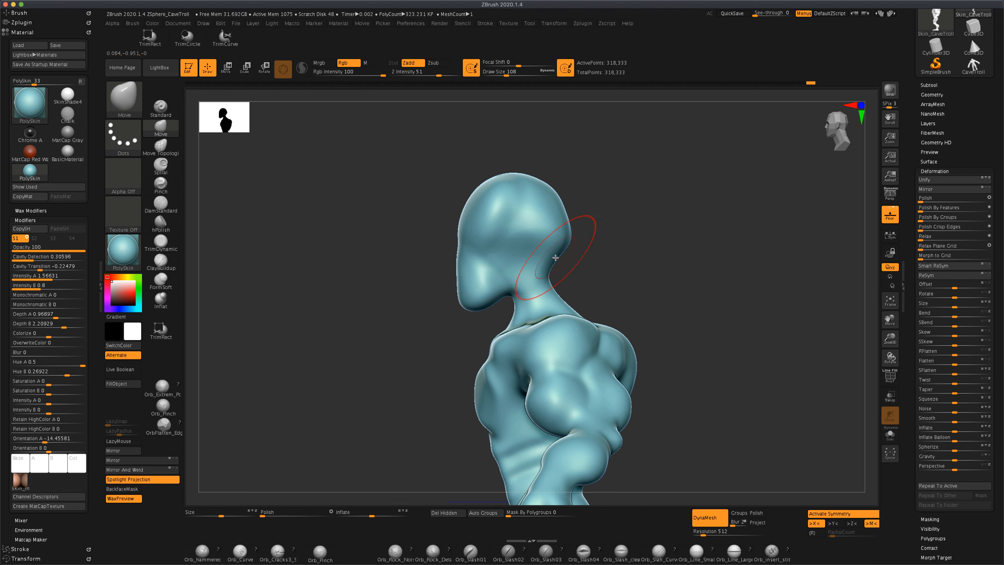
mouse_move(585, 255)
shift+mouse_down()
mouse_move(668, 260)
mouse_move(589, 246)
shift+mouse_up()
Reshape the crown and jaw of the head with the Move brush at draw size 74, flattening the top.
key(s)
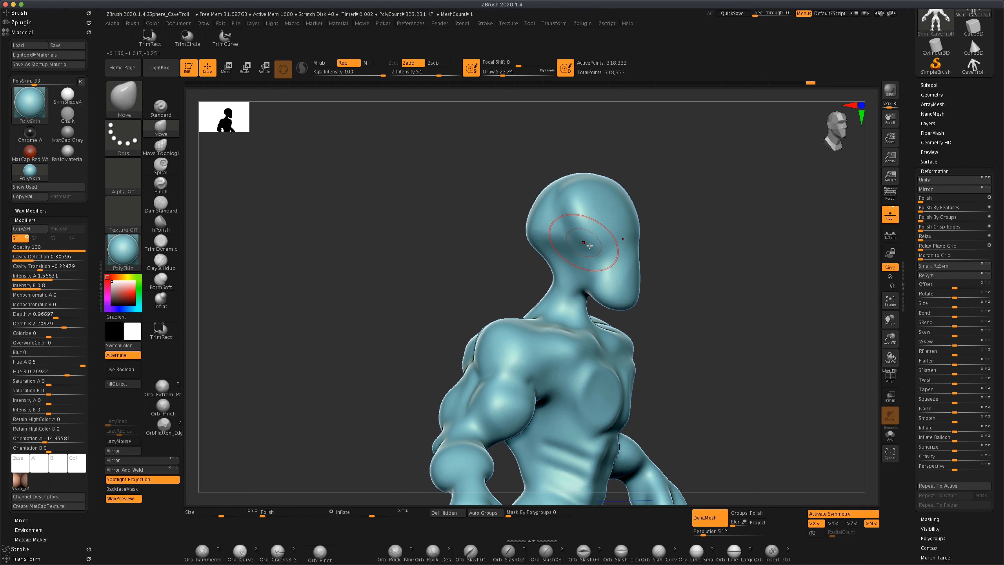
mouse_move(686, 225)
shift+mouse_down()
mouse_move(668, 226)
mouse_move(692, 218)
shift+mouse_up()
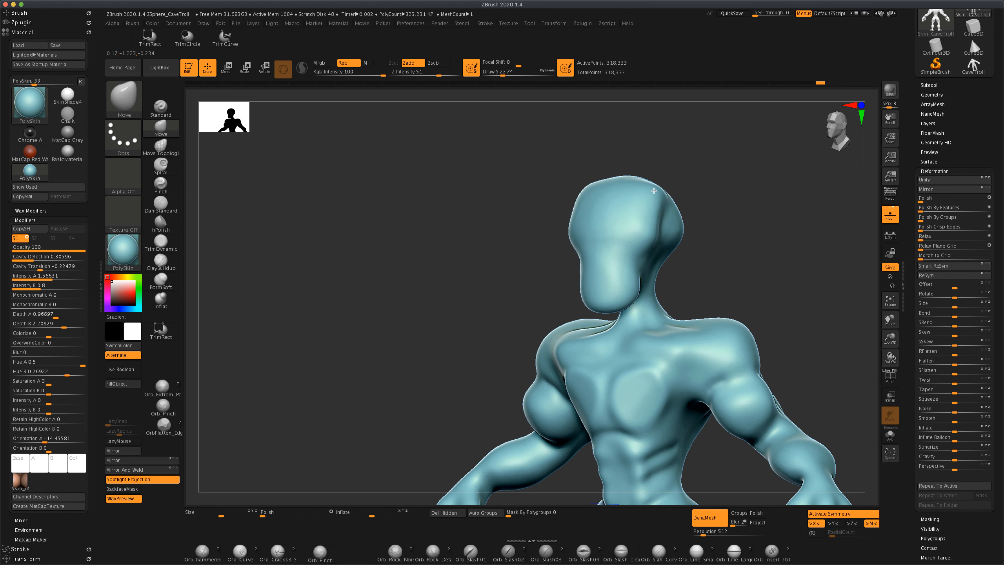
mouse_move(695, 164)
shift+mouse_down()
mouse_move(704, 161)
mouse_move(685, 167)
shift+mouse_up()
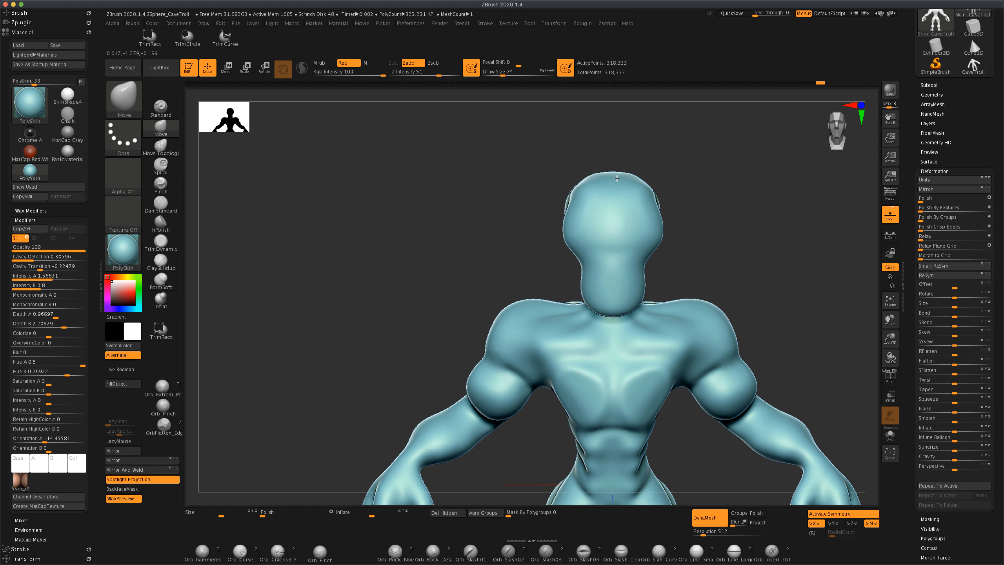
drag(617, 179, 617, 185)
drag(719, 149, 730, 170)
drag(631, 281, 632, 298)
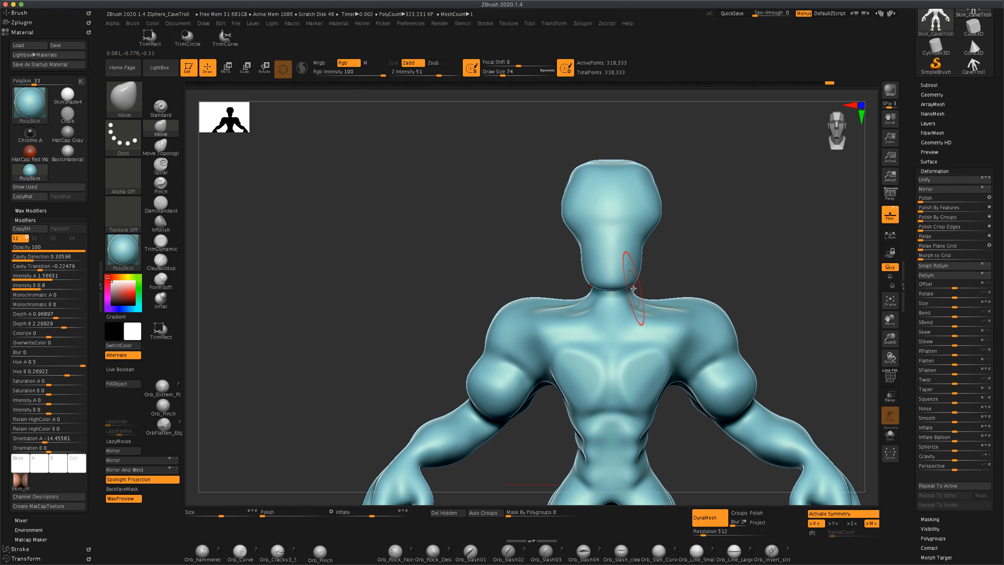
drag(688, 278, 677, 274)
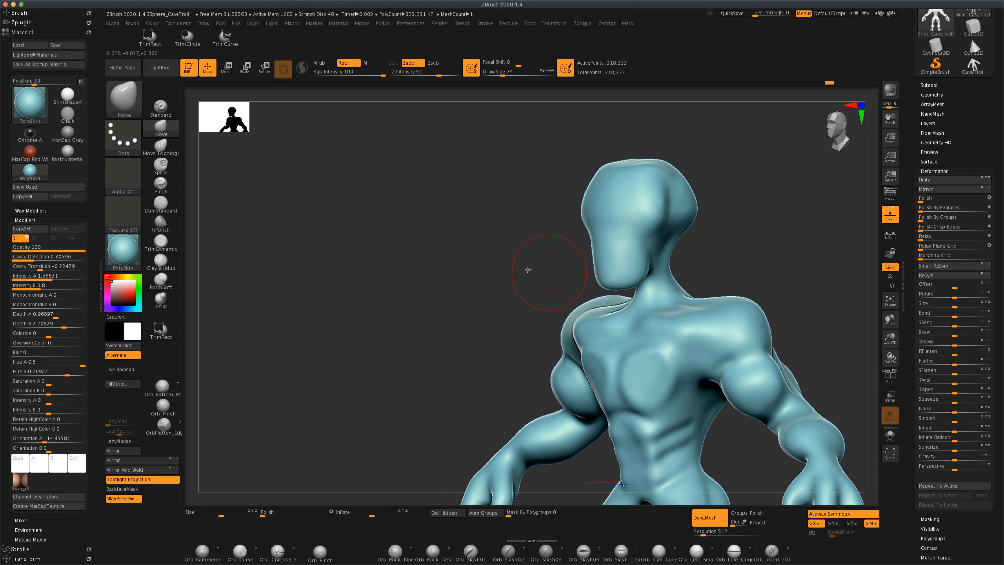
drag(526, 270, 521, 262)
drag(638, 279, 636, 276)
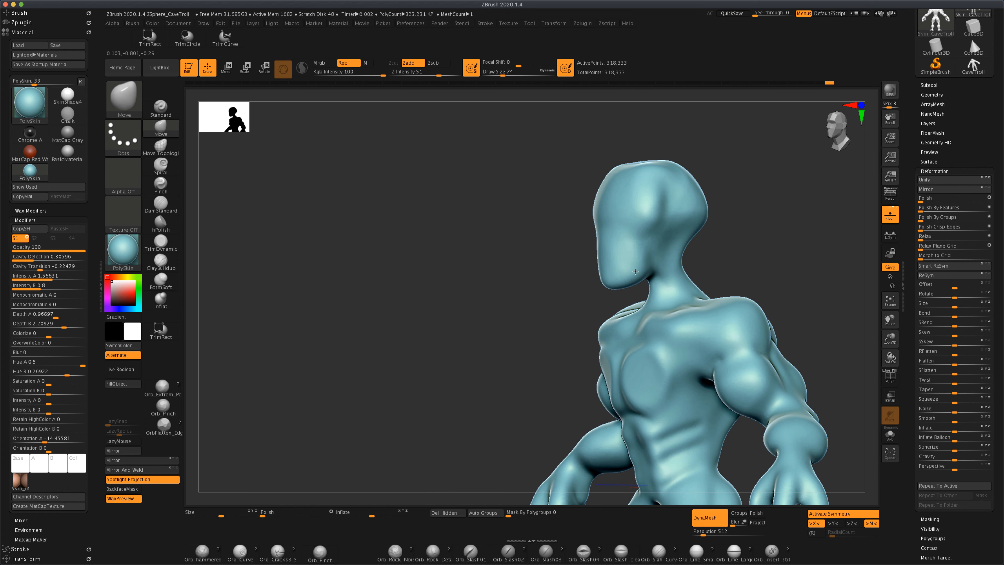
drag(498, 269, 432, 255)
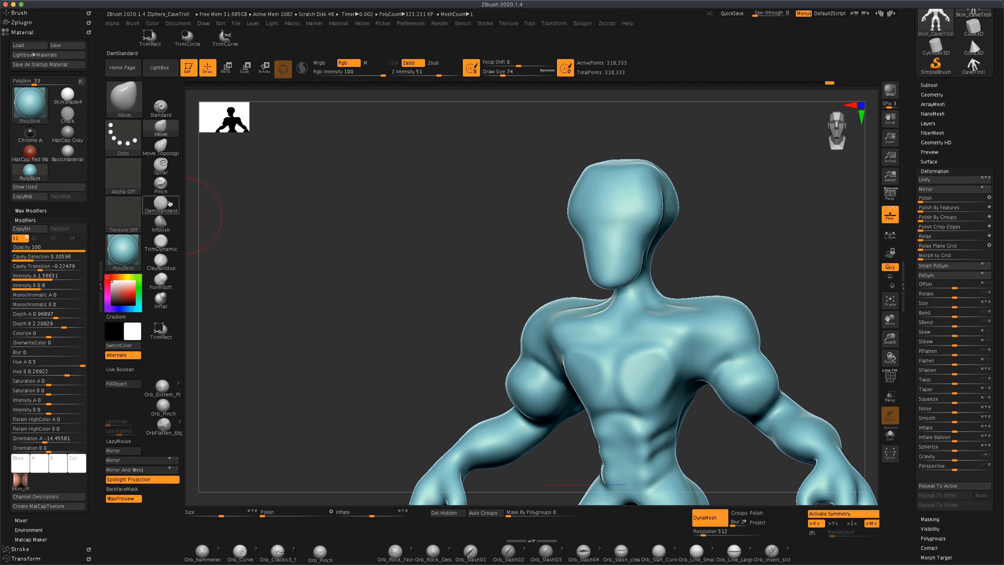
Sharpen the jaw edges with the Pinch brush at draw size 31, lowering the Z Intensity to 10.
click(161, 184)
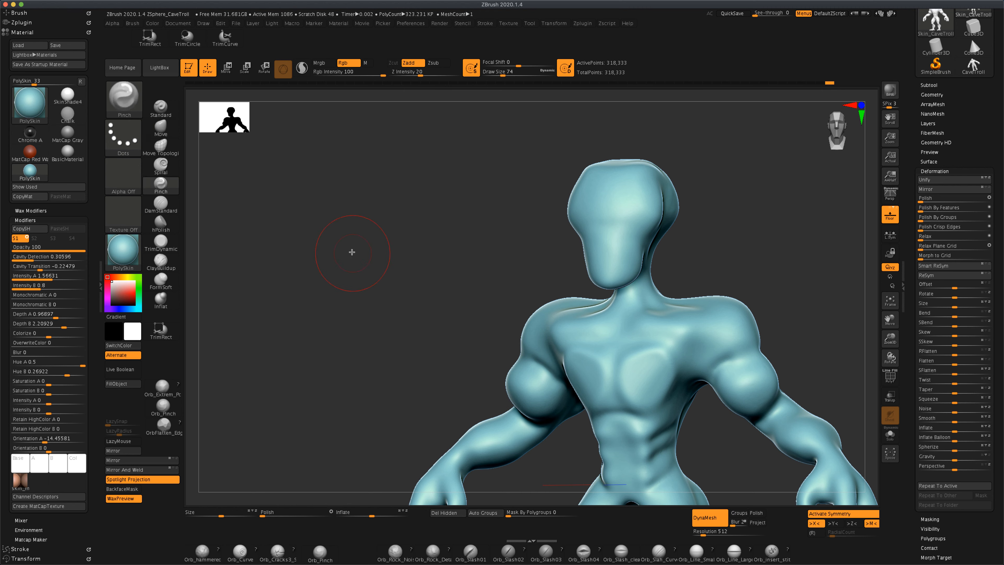
key(s)
drag(354, 253, 348, 253)
mouse_move(419, 249)
alt+mouse_down()
mouse_move(417, 285)
mouse_move(402, 295)
mouse_move(406, 266)
mouse_move(587, 269)
alt+mouse_up()
key(s)
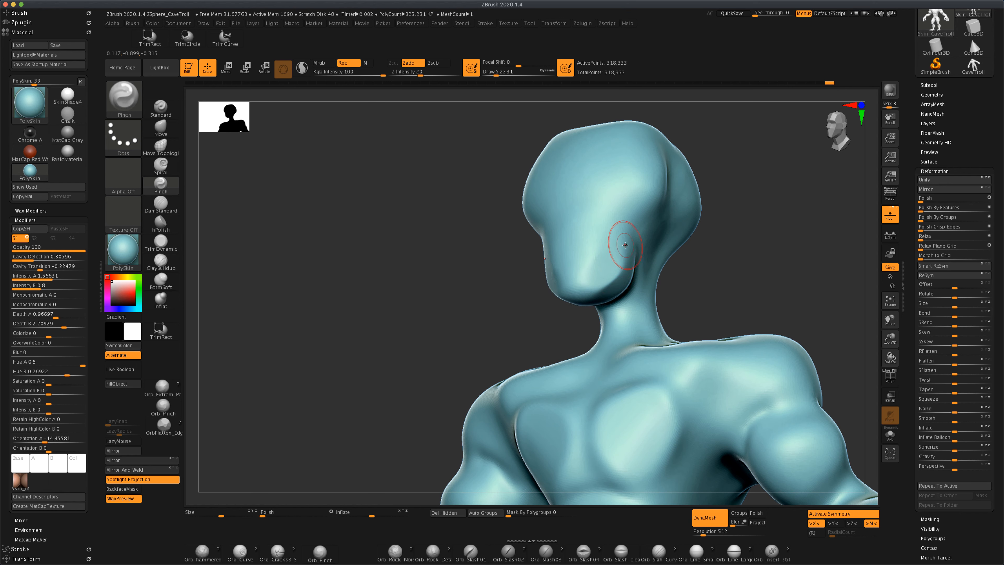
drag(526, 282, 478, 287)
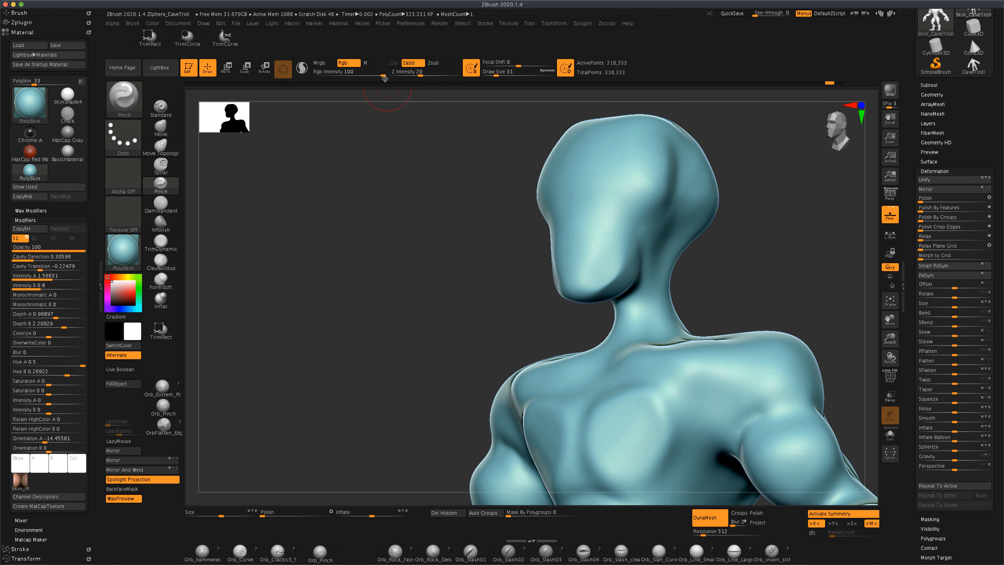
drag(385, 79, 419, 75)
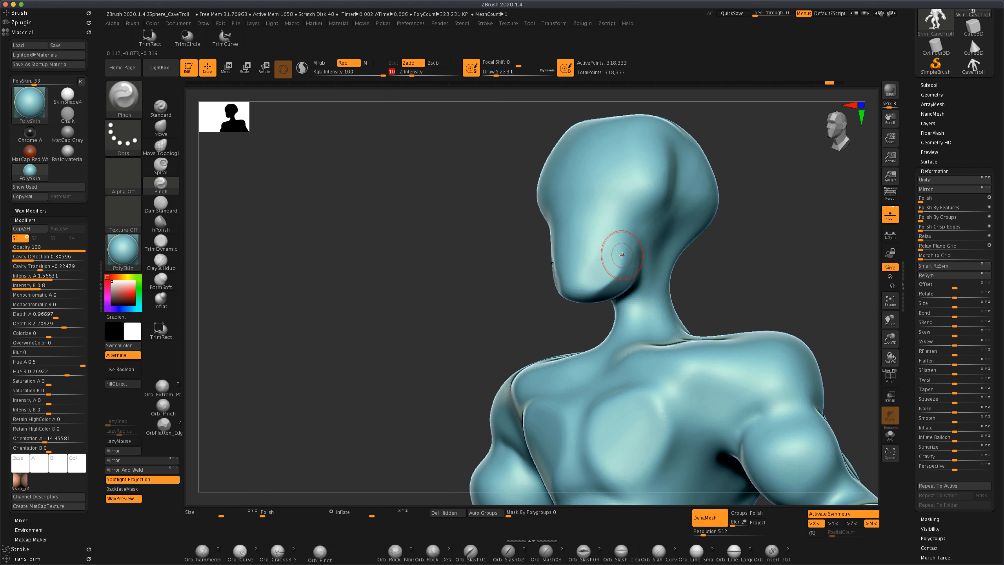
drag(588, 291, 586, 292)
drag(463, 255, 466, 316)
mouse_move(514, 210)
mouse_down()
mouse_move(486, 206)
mouse_move(553, 190)
mouse_up()
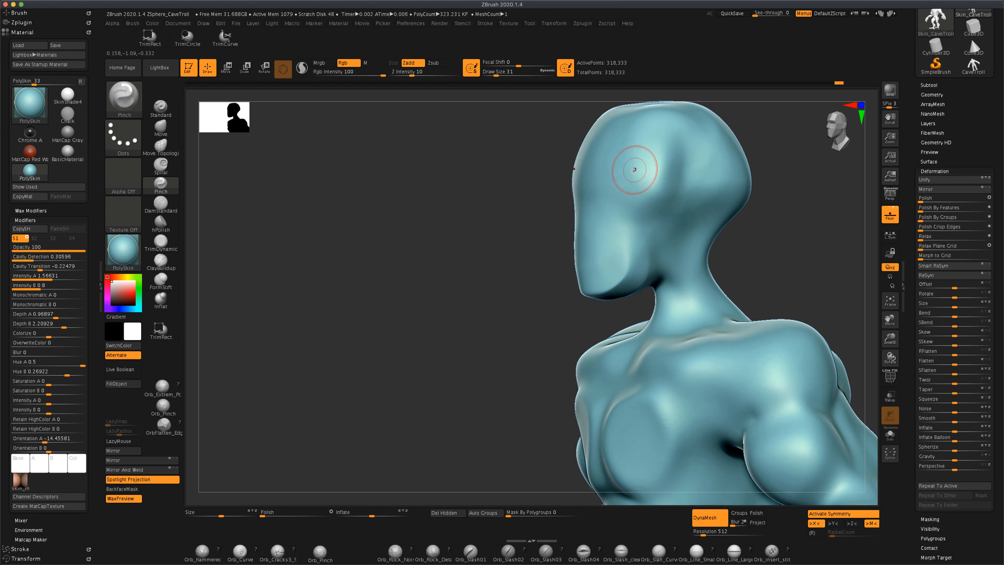
Set the Pinch brush's Z Intensity to 18 and tighten the ridges at the temple and side of the face.
click(418, 74)
drag(671, 158, 658, 189)
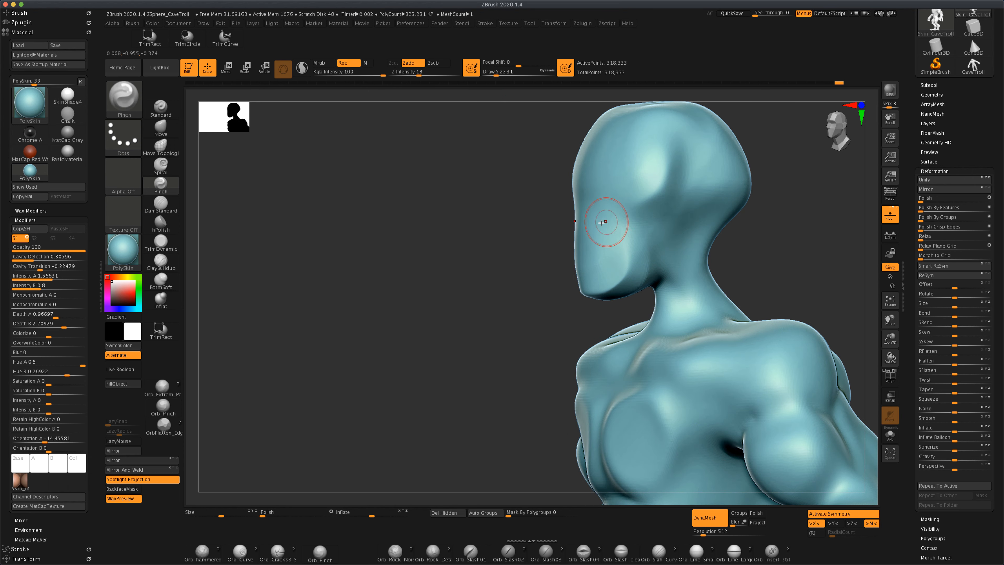
drag(451, 222, 521, 239)
Define the chest and shoulder muscle edges with the Pinch brush, working along the pectorals and sternum.
alt+drag(709, 285, 593, 204)
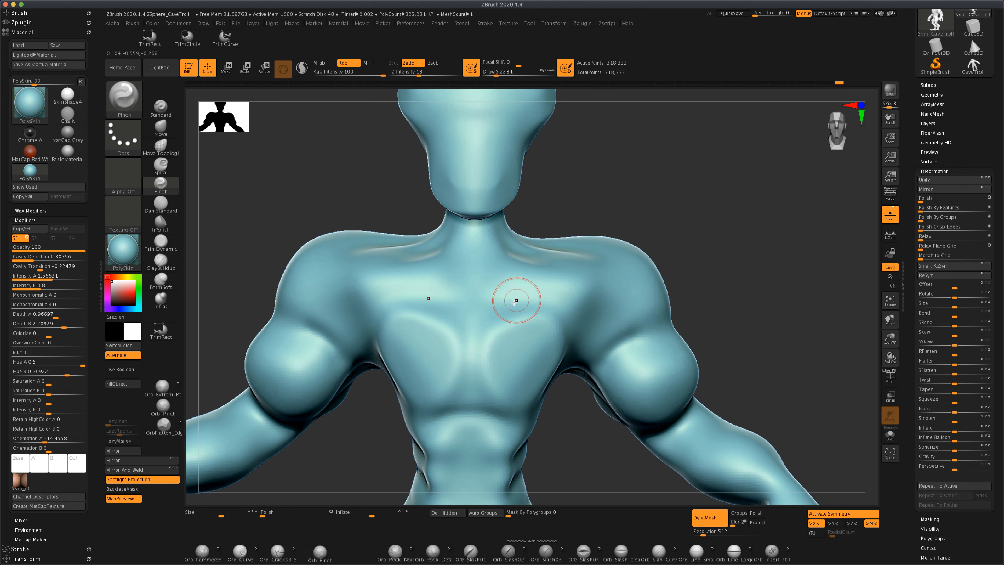
drag(501, 307, 554, 312)
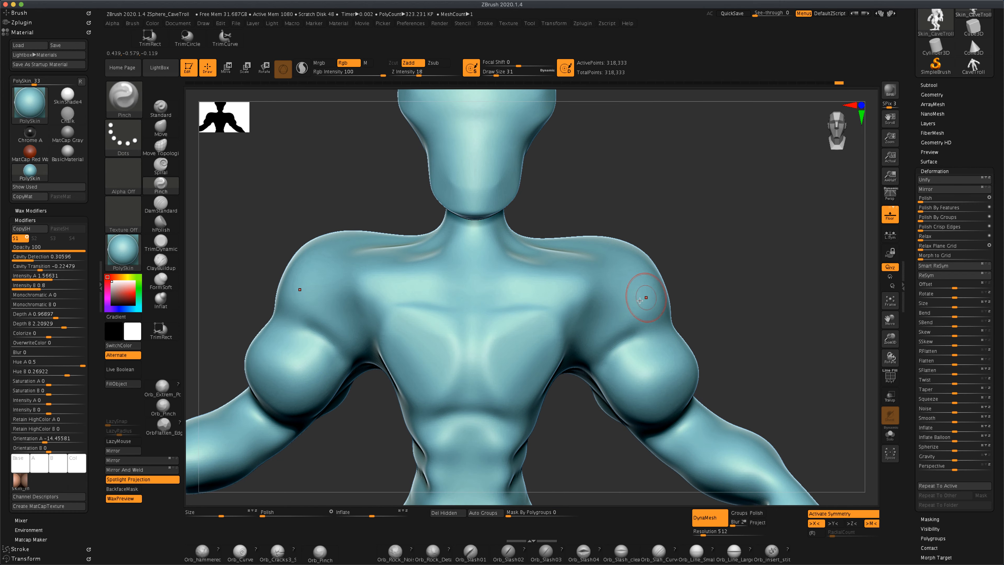
drag(739, 314, 655, 287)
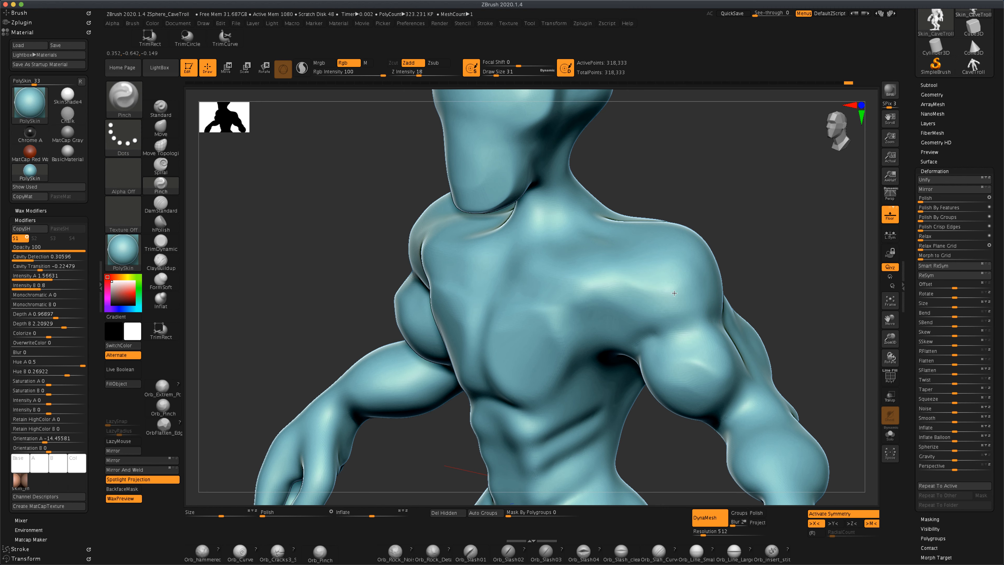
drag(680, 196, 769, 201)
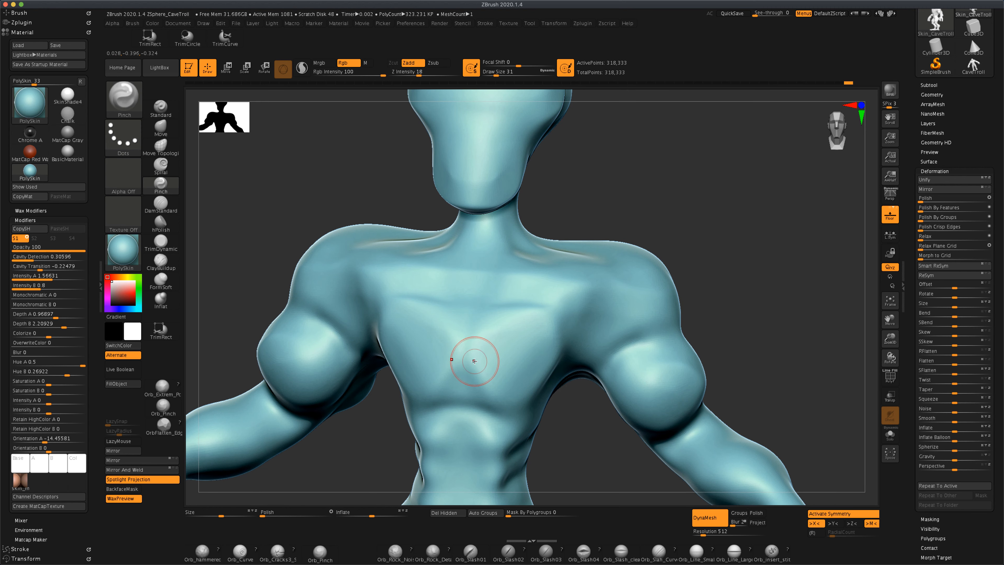
shift+drag(477, 352, 491, 312)
mouse_move(488, 404)
mouse_down()
mouse_move(504, 407)
mouse_move(490, 402)
mouse_up()
Tighten the abdominal muscle lines down to the pelvis with the Pinch brush at draw size 20.
alt+drag(588, 431, 599, 301)
key(s)
drag(590, 358, 587, 358)
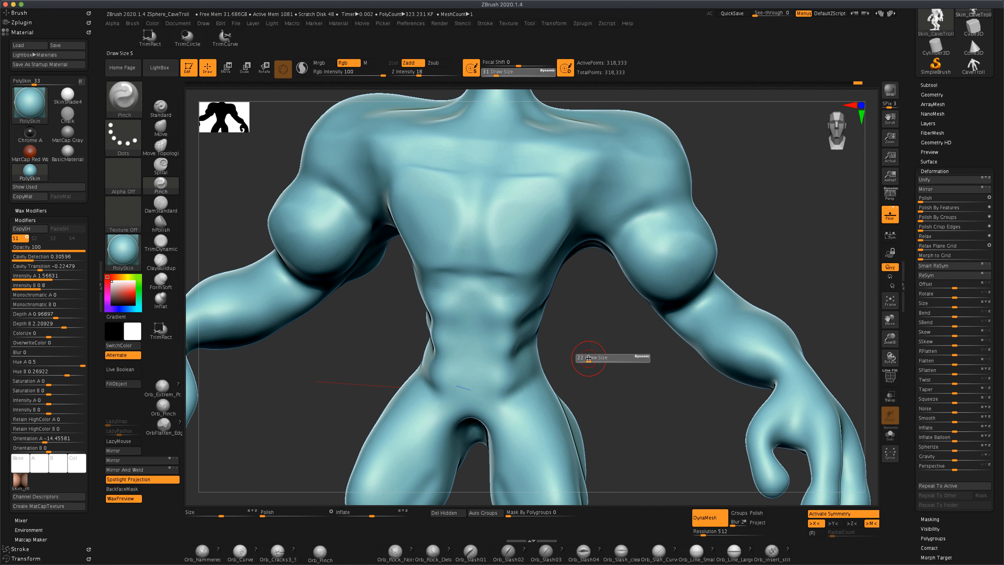
drag(502, 307, 485, 300)
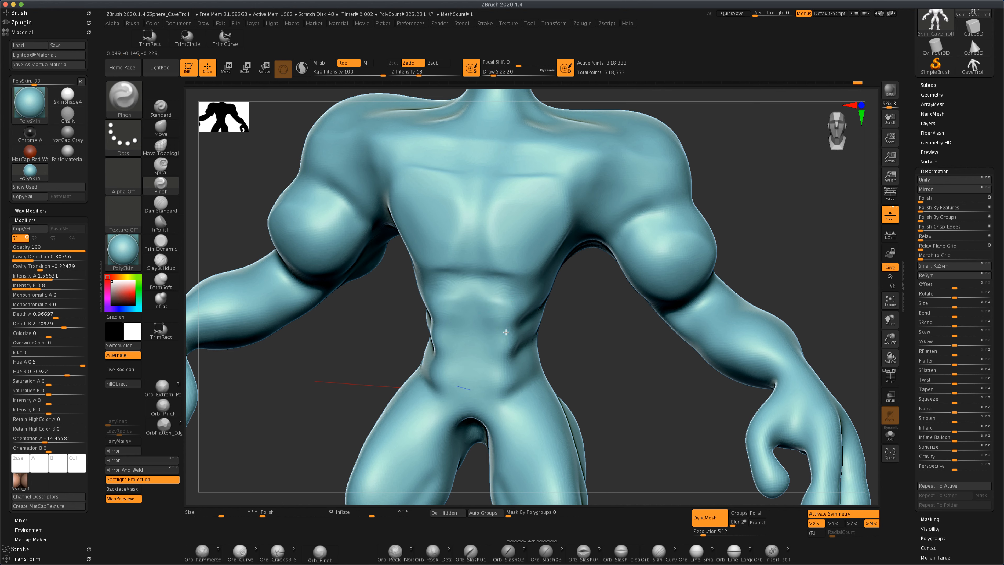
drag(510, 332, 490, 332)
drag(489, 373, 499, 371)
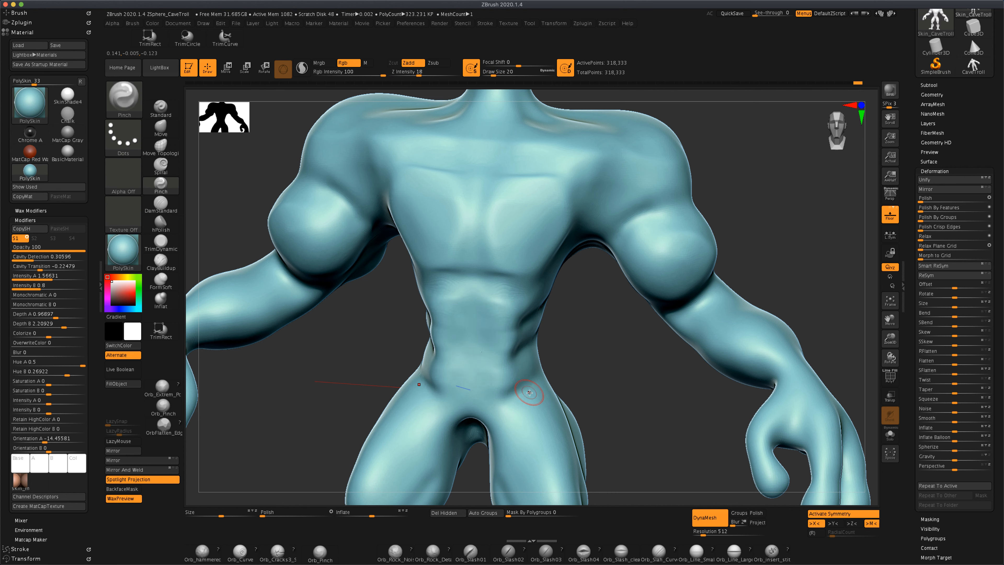
Pinch the edges below the kneecaps into crisp creases and recalculate the DynaMesh.
alt+drag(626, 450, 635, 366)
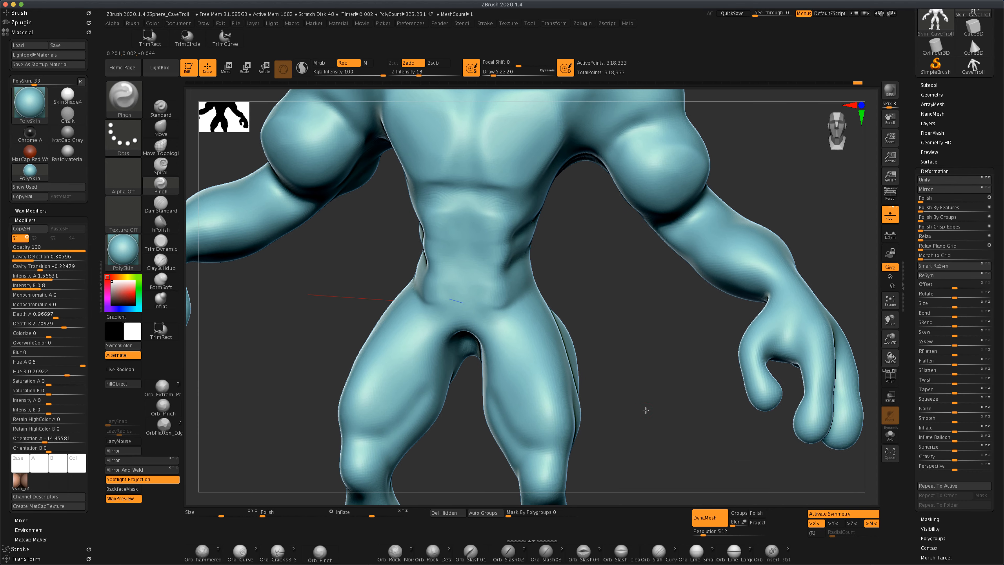
drag(646, 411, 564, 416)
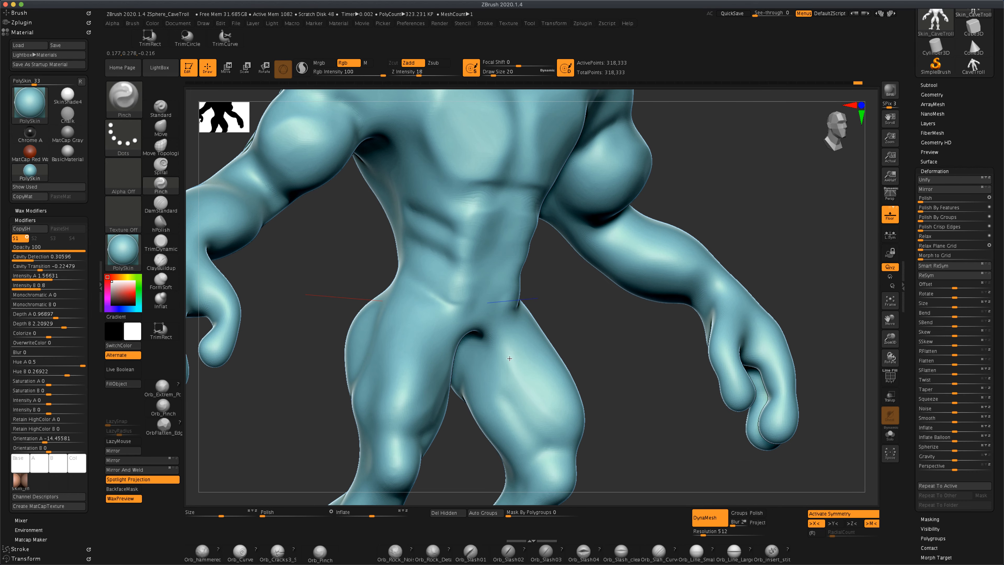
alt+drag(643, 433, 605, 385)
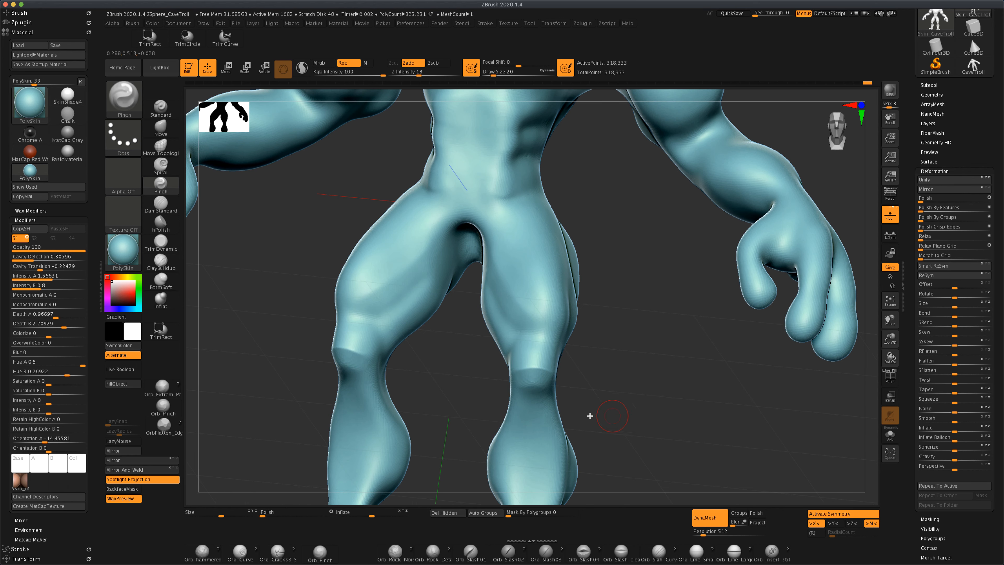
ctrl+drag(624, 360, 674, 423)
mouse_move(615, 411)
mouse_down()
mouse_move(625, 344)
mouse_move(614, 398)
mouse_move(639, 426)
mouse_move(622, 432)
mouse_move(646, 424)
mouse_move(615, 415)
mouse_up()
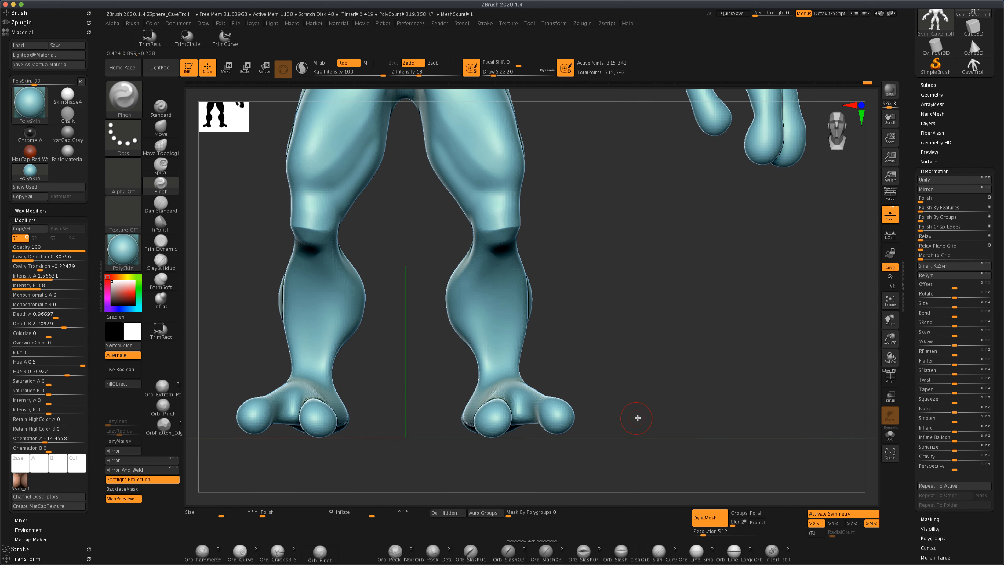
Widen and round the toes of both feet with the Move brush at draw size 37.
click(173, 134)
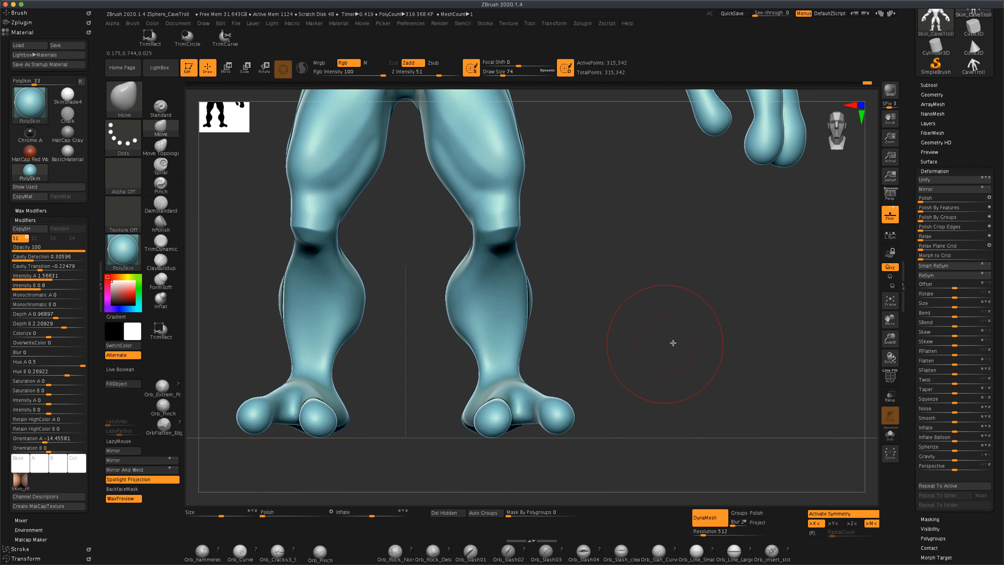
key(s)
drag(672, 342, 666, 341)
mouse_move(612, 363)
mouse_down()
mouse_move(622, 375)
mouse_move(590, 368)
mouse_up()
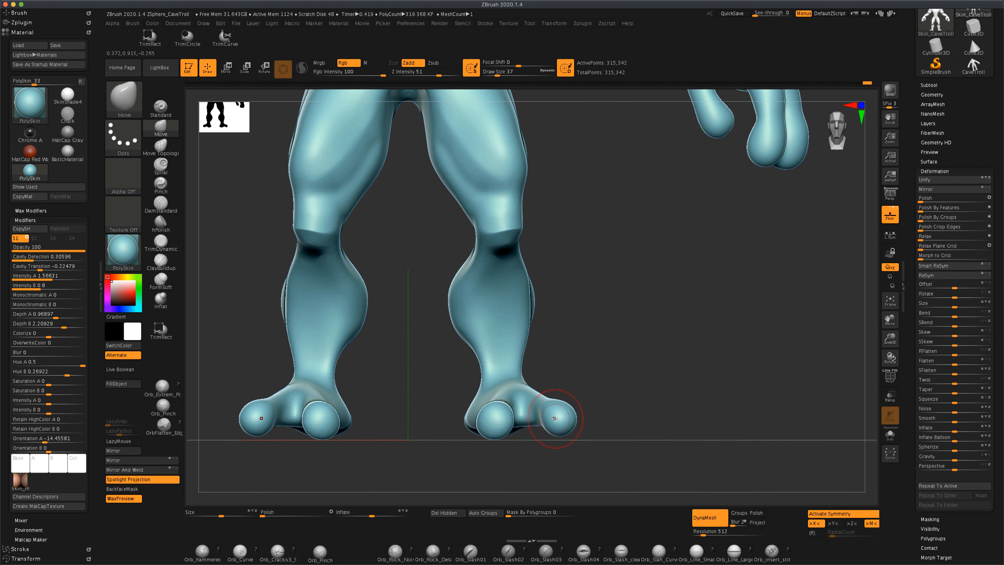
drag(547, 423, 578, 424)
drag(641, 408, 635, 404)
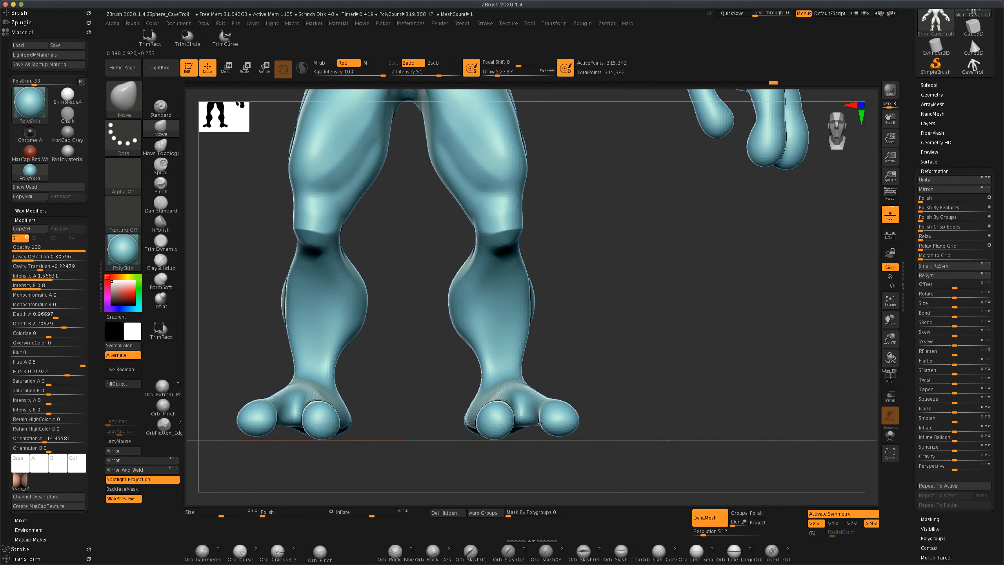
drag(573, 424, 580, 424)
drag(483, 424, 515, 424)
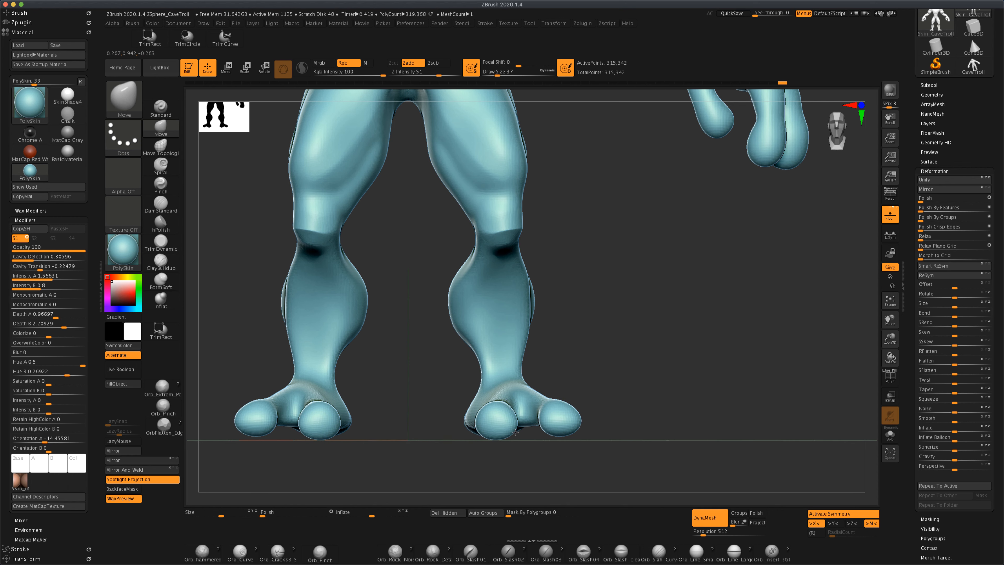
Extend the tips of the inner toes slightly forward with the Move brush.
drag(605, 363, 496, 404)
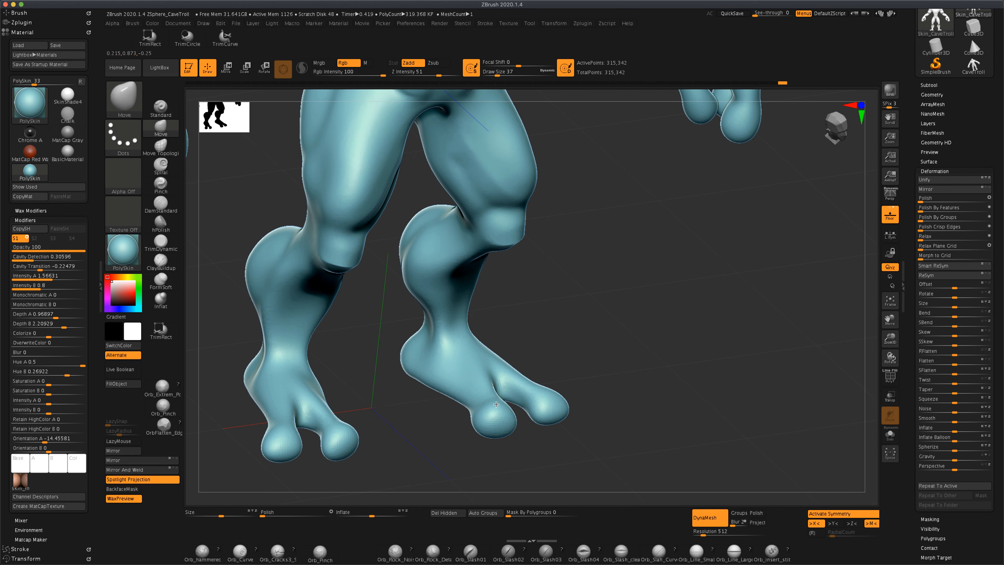
mouse_move(645, 390)
mouse_down()
mouse_move(635, 384)
mouse_move(630, 422)
mouse_move(632, 383)
mouse_move(633, 403)
mouse_up()
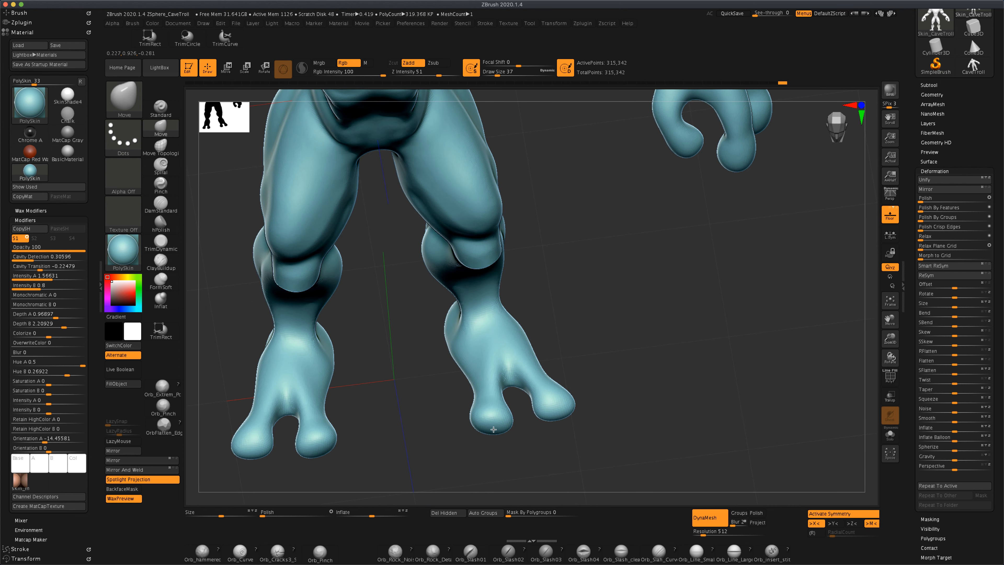
drag(493, 429, 492, 434)
mouse_move(627, 372)
mouse_down()
mouse_move(643, 386)
mouse_move(626, 348)
mouse_move(648, 384)
mouse_move(631, 405)
mouse_up()
Flatten the undersides of the feet toward the ground plane with the Move brush at draw size 59.
key(s)
drag(559, 425, 560, 434)
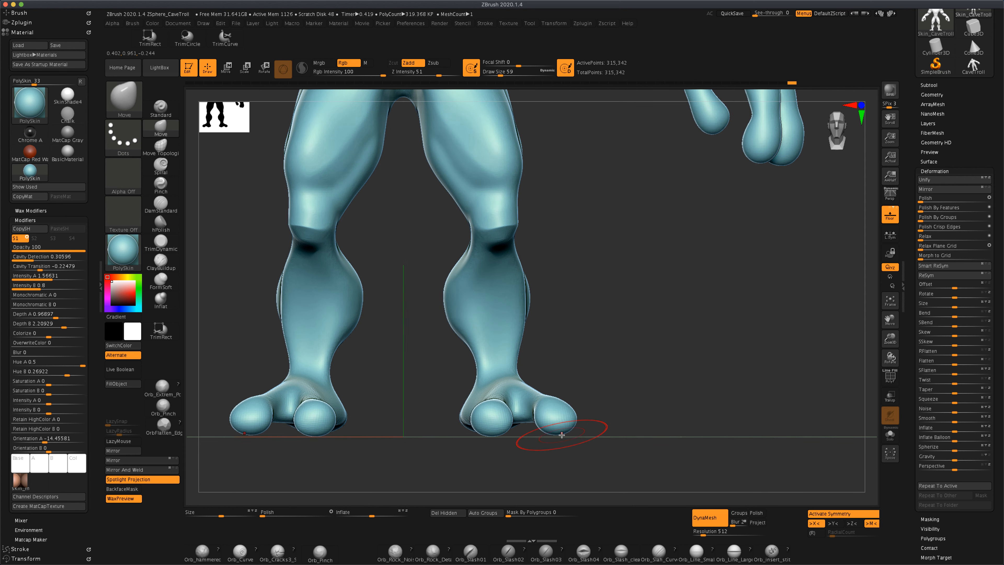
drag(639, 418, 595, 414)
alt+drag(512, 354, 409, 343)
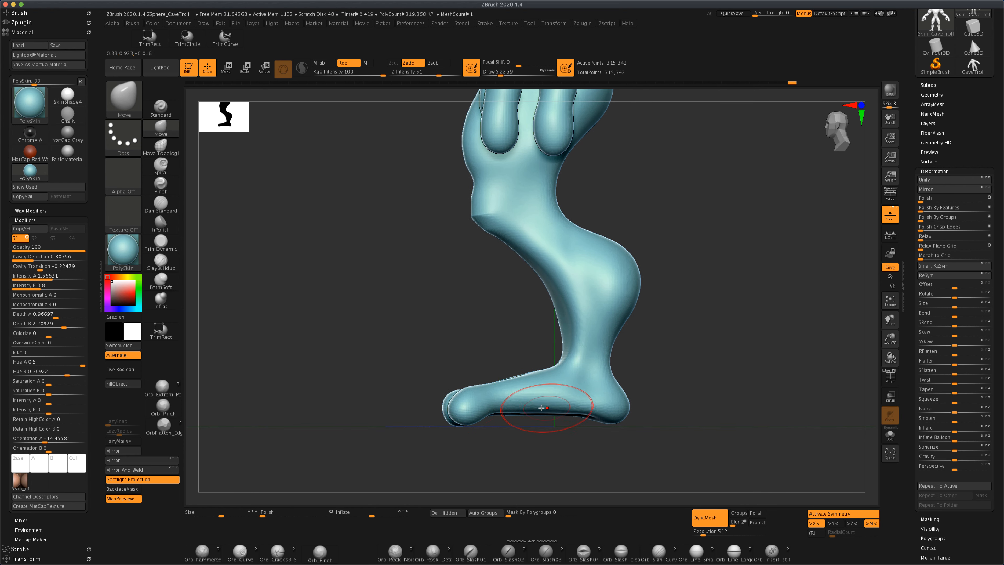
drag(579, 415, 579, 423)
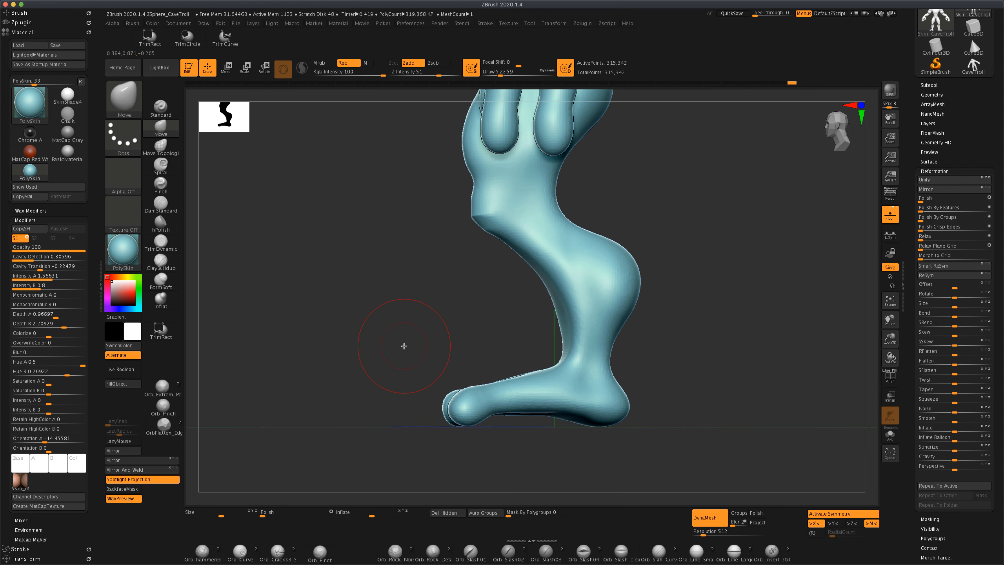
Build up the insteps of both feet in front of the ankles with the Move brush at draw size 44.
key(s)
drag(443, 343, 446, 343)
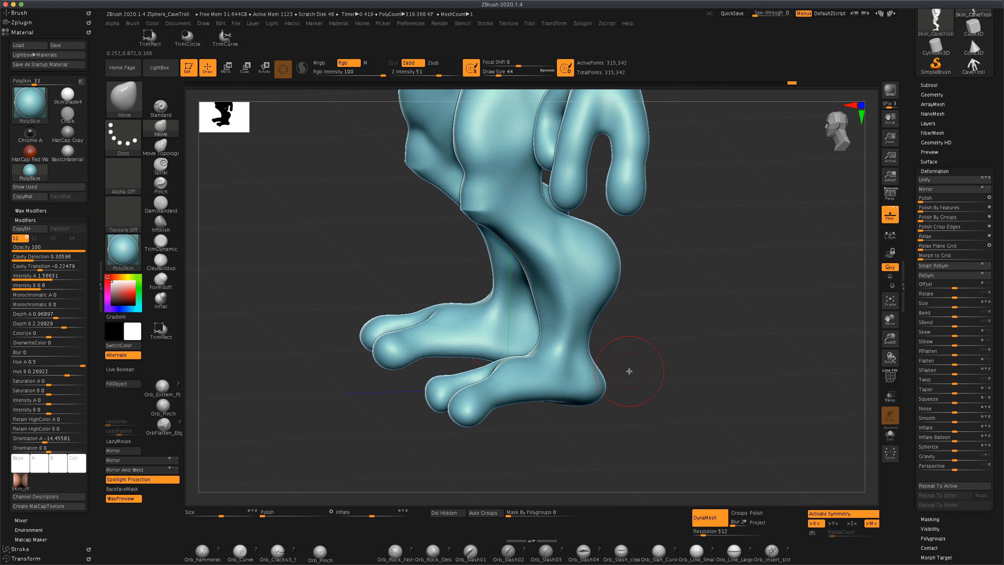
drag(629, 371, 573, 358)
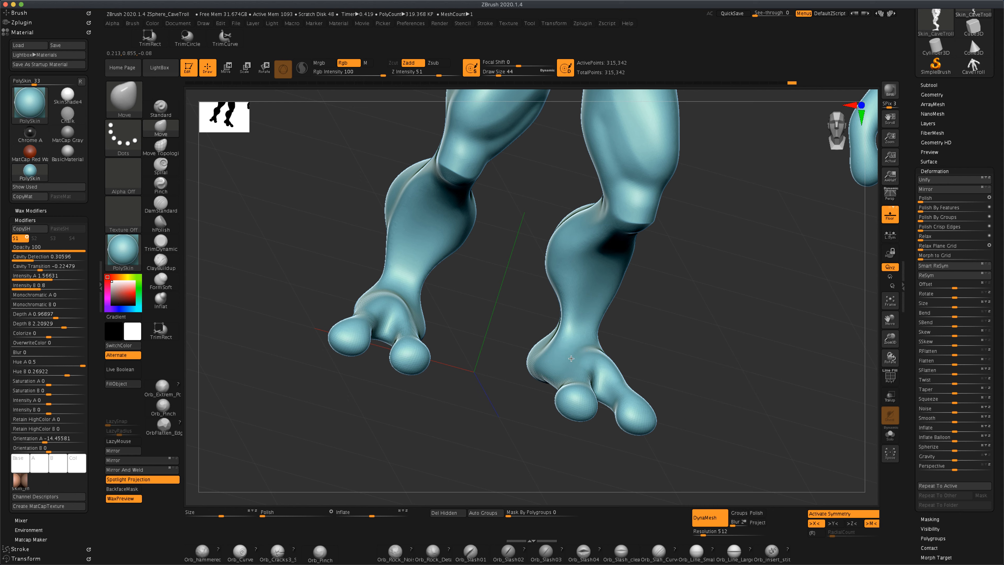
drag(676, 352, 667, 375)
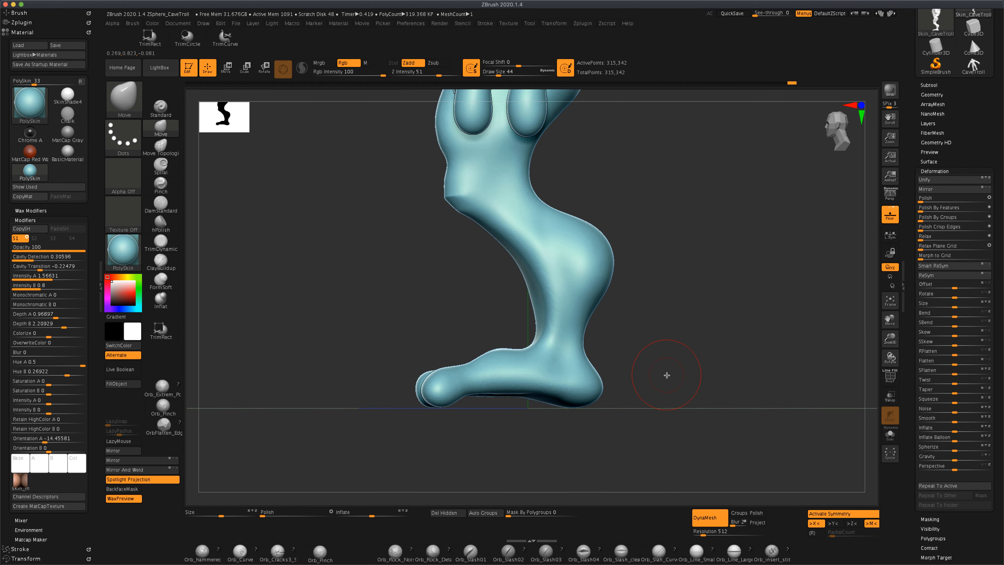
Refine the shape of the heels and ankles with the Move brush at draw size 27.
key(s)
drag(300, 372, 298, 372)
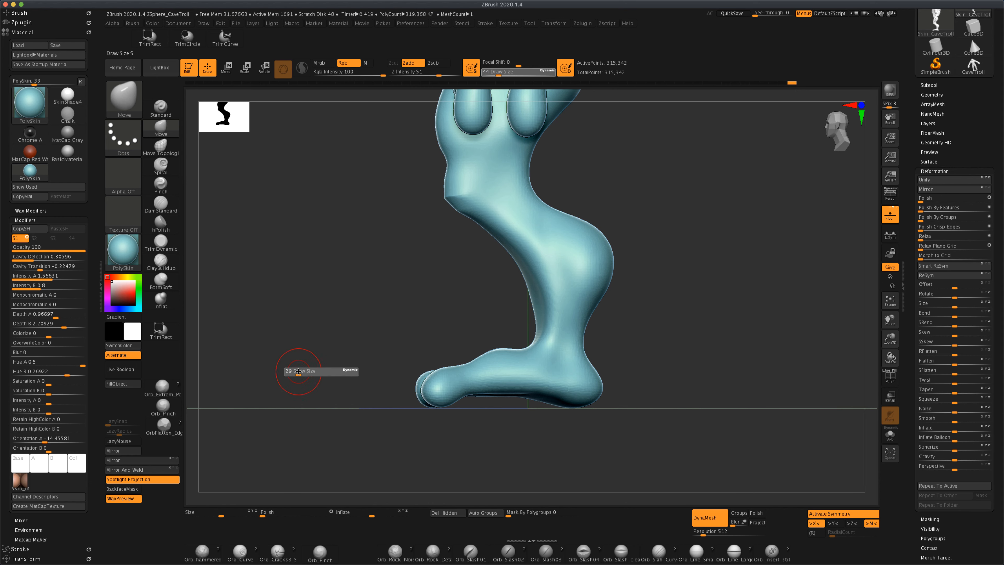
drag(314, 321, 378, 338)
mouse_move(524, 358)
mouse_down()
mouse_move(570, 350)
mouse_move(623, 363)
mouse_move(576, 364)
mouse_move(605, 345)
mouse_up()
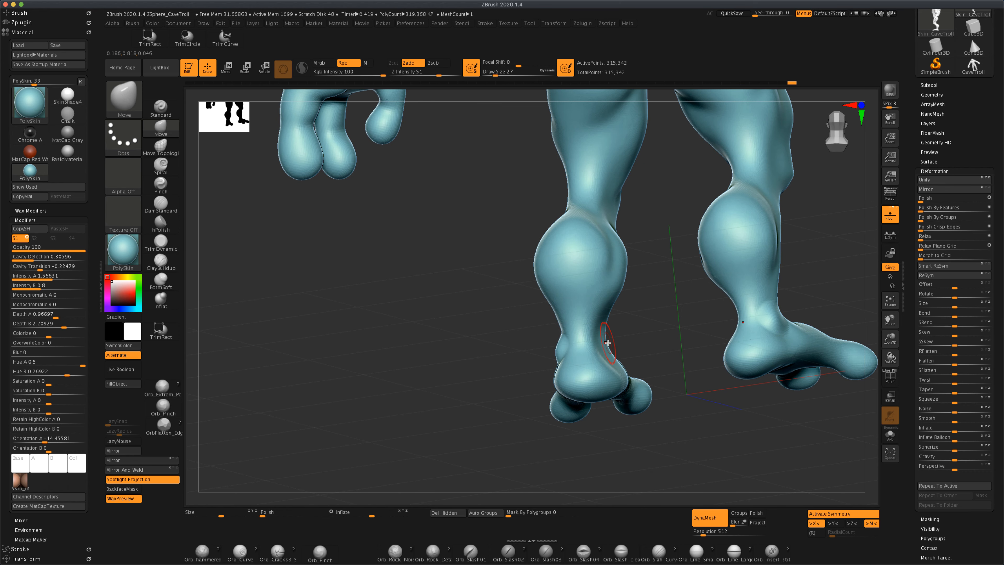
key(ctrl)
drag(620, 343, 528, 392)
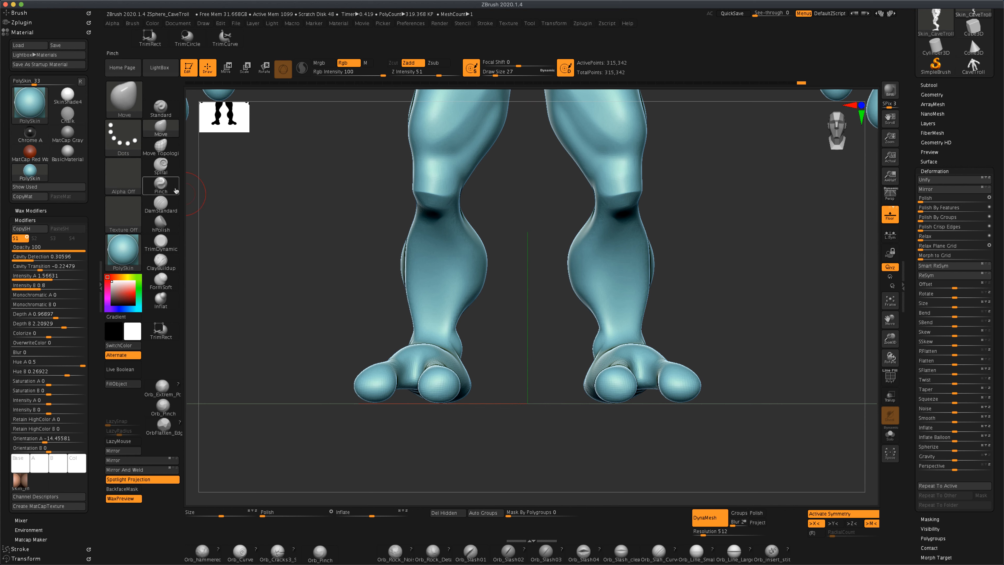
Pinch the rounded toe tips of both feet at draw size 20 and recalculate the DynaMesh.
click(161, 185)
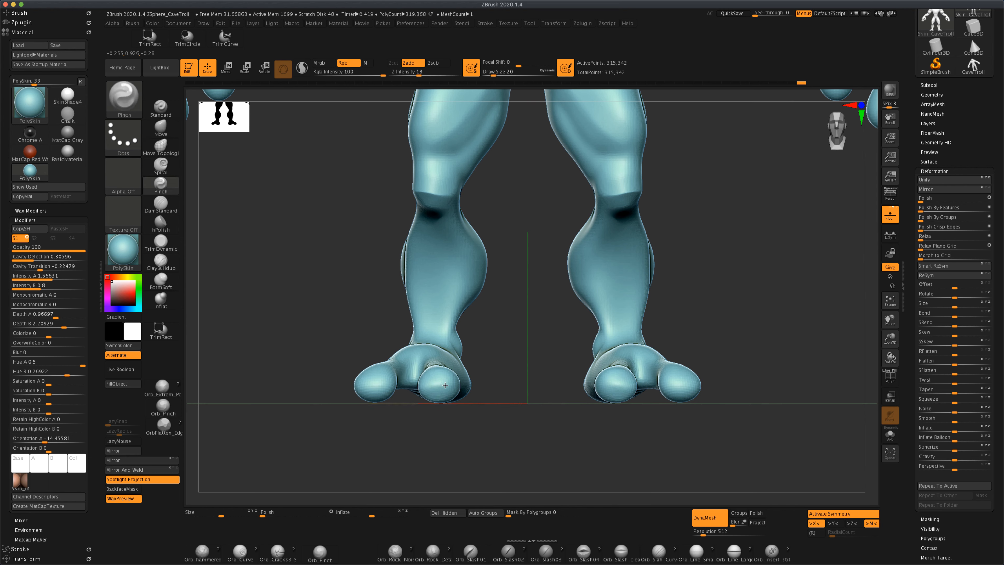
key(ctrl)
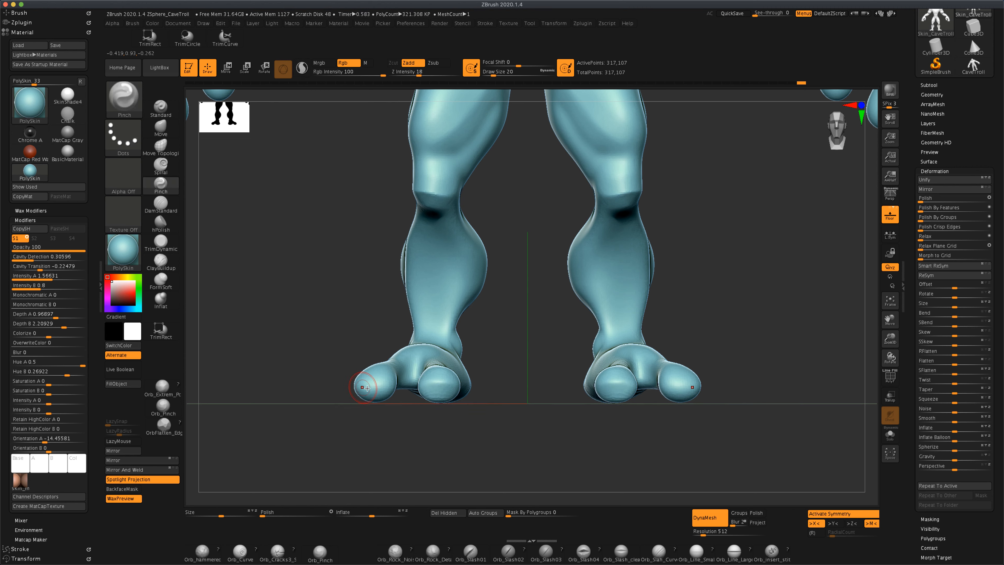
mouse_move(332, 372)
mouse_down()
mouse_move(307, 352)
mouse_move(322, 382)
mouse_move(312, 372)
mouse_move(356, 372)
mouse_up()
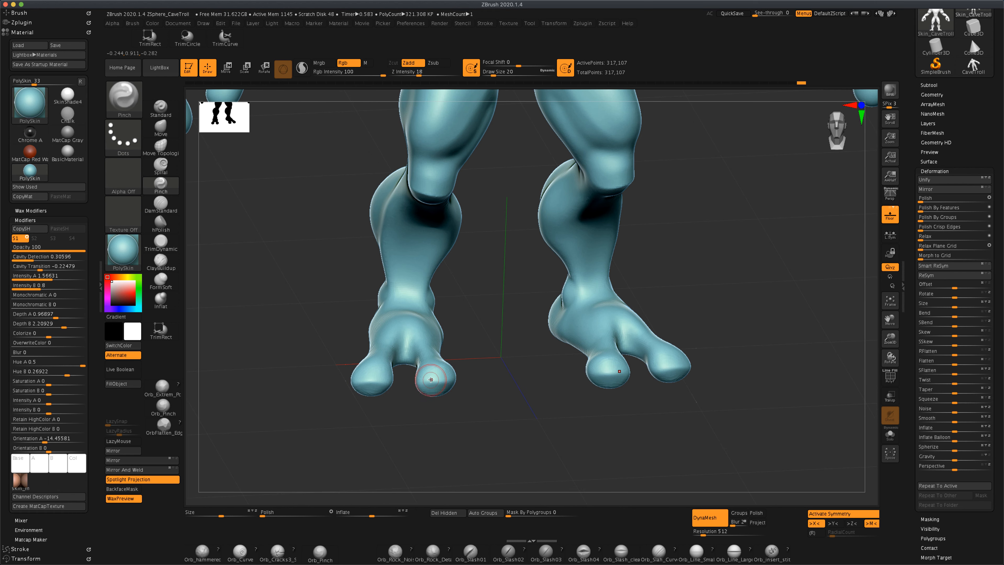
mouse_move(461, 378)
mouse_down()
mouse_move(502, 363)
mouse_move(498, 372)
mouse_up()
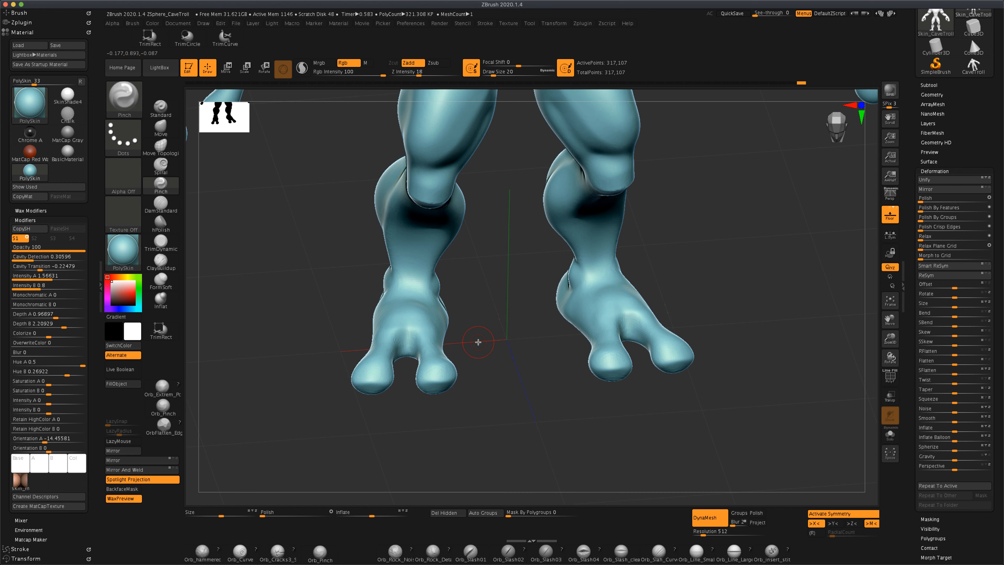
Pinch the heels, calves and creases under the buttocks on the back of the legs, and smooth the buttock edges.
drag(475, 340, 415, 386)
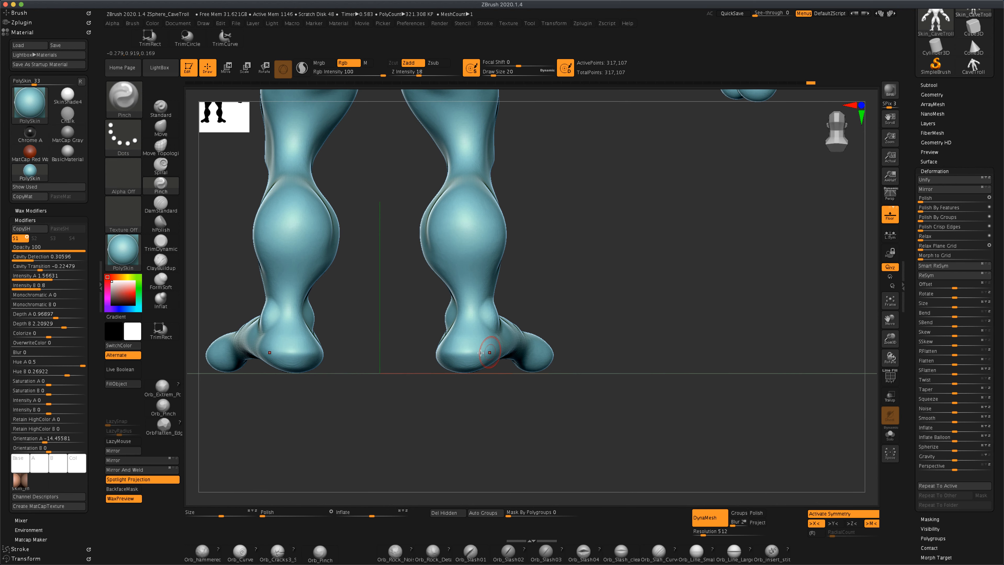
alt+drag(595, 316, 607, 331)
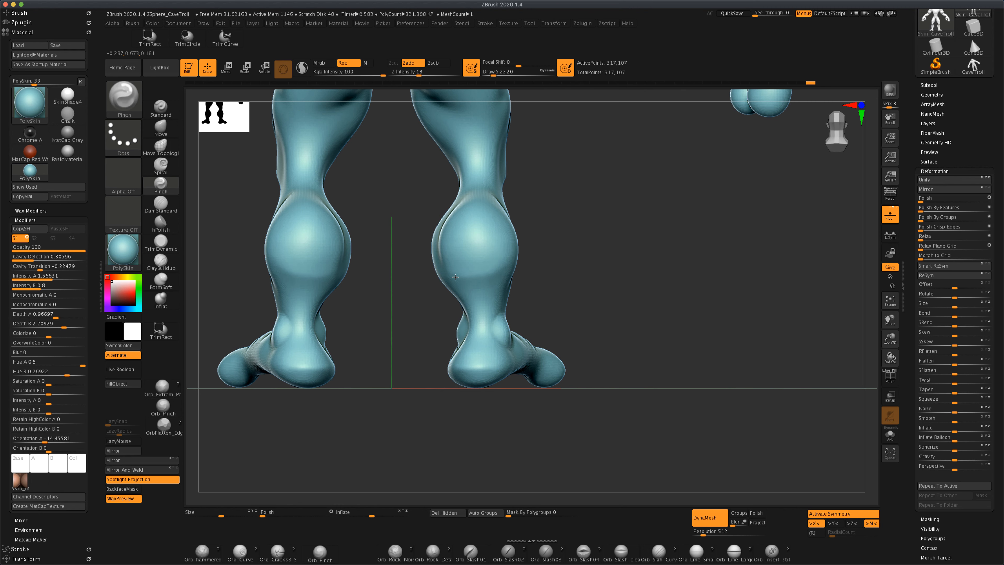
alt+drag(587, 232, 618, 311)
alt+drag(614, 283, 622, 331)
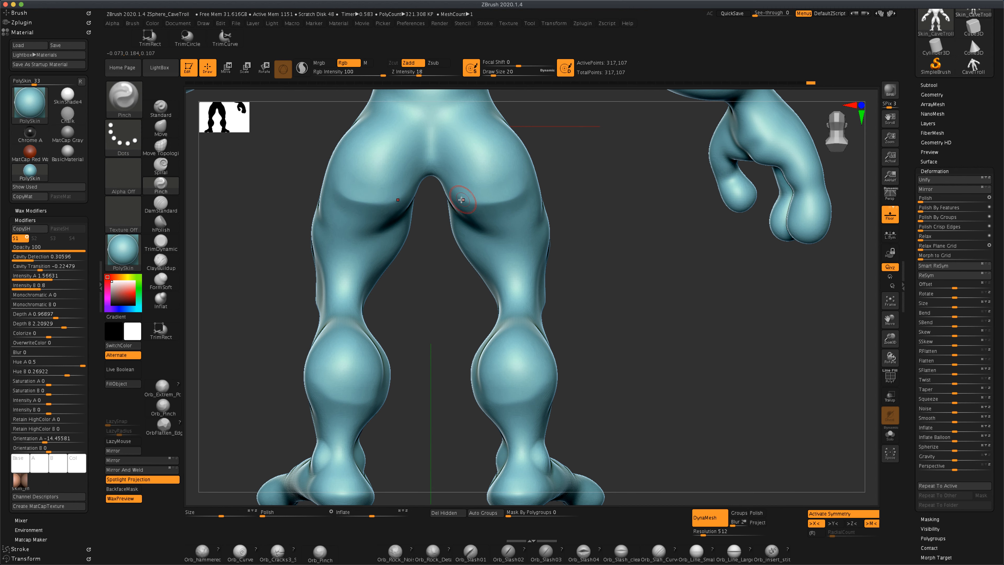
shift+drag(530, 191, 531, 203)
Define the backs of the elbows with the Pinch and Smooth brushes and recalculate the DynaMesh.
mouse_move(635, 293)
alt+mouse_down()
mouse_move(632, 252)
mouse_move(641, 342)
mouse_move(630, 334)
mouse_move(632, 357)
alt+mouse_up()
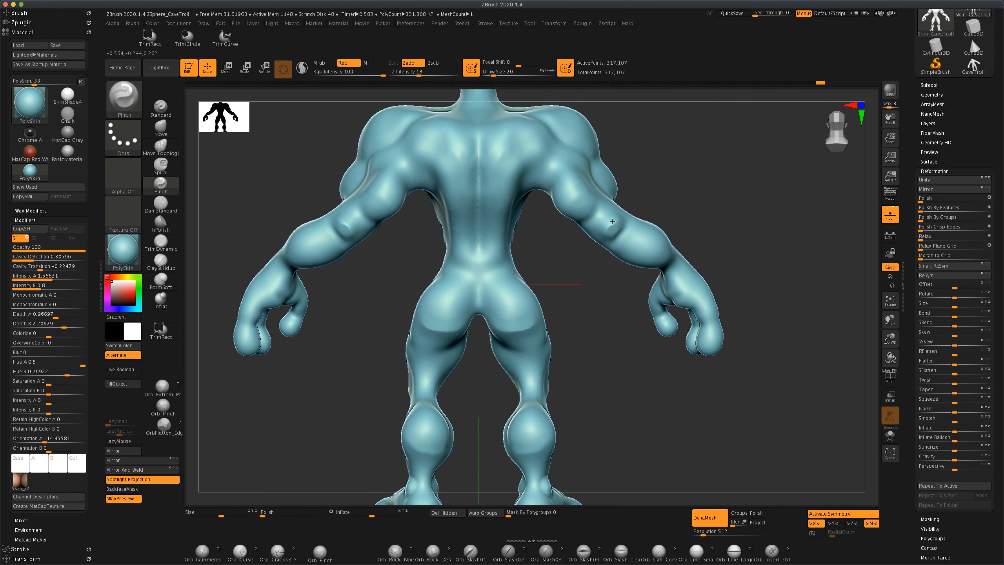
ctrl+drag(580, 339, 620, 279)
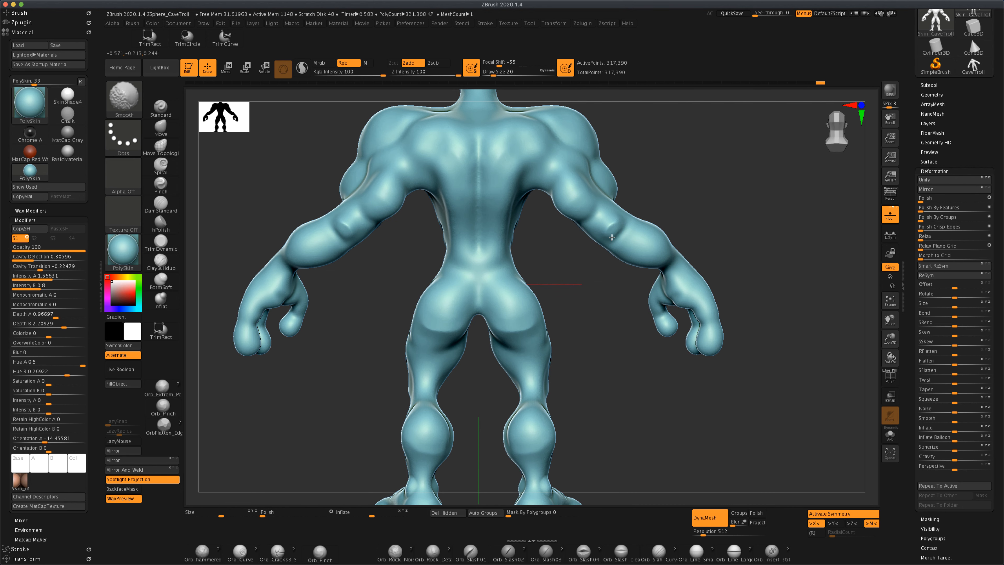
drag(747, 251, 708, 252)
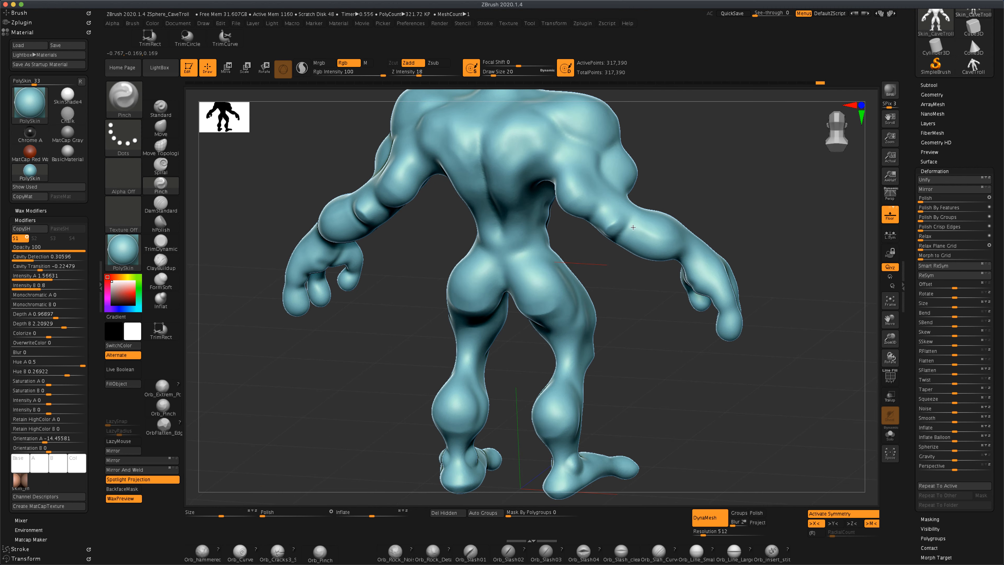
Pinch the fingertips from underneath the hands and recalculate the DynaMesh.
mouse_move(690, 218)
mouse_down()
mouse_move(756, 227)
mouse_move(703, 238)
mouse_move(780, 218)
mouse_move(809, 285)
mouse_move(724, 274)
mouse_move(731, 245)
mouse_move(569, 263)
mouse_move(586, 240)
mouse_up()
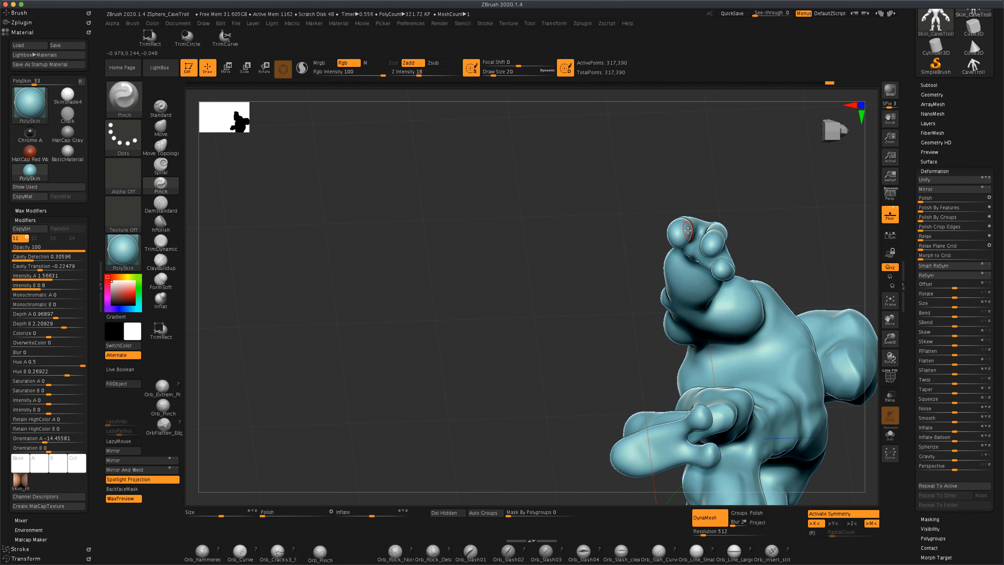
drag(655, 237, 510, 284)
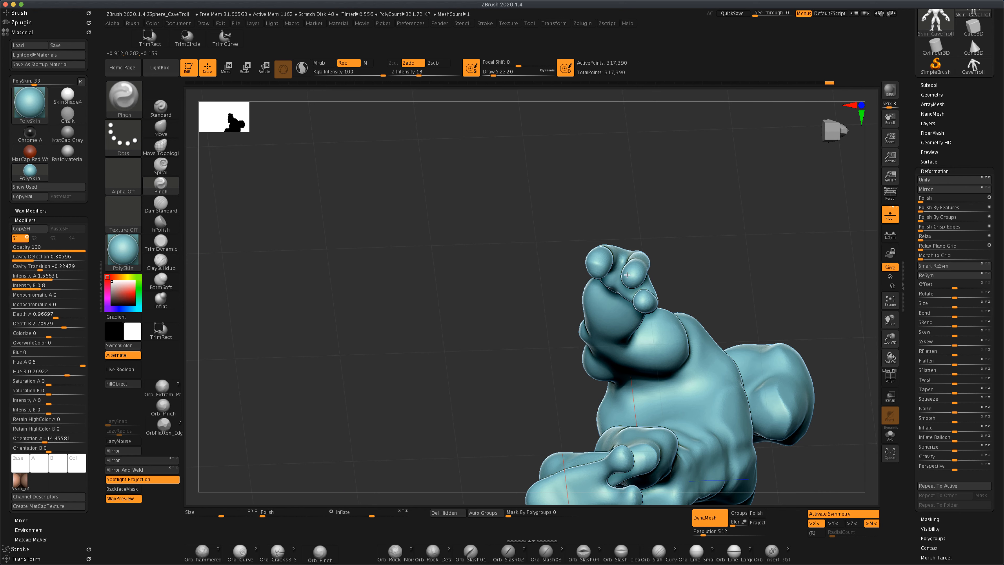
drag(717, 277, 635, 286)
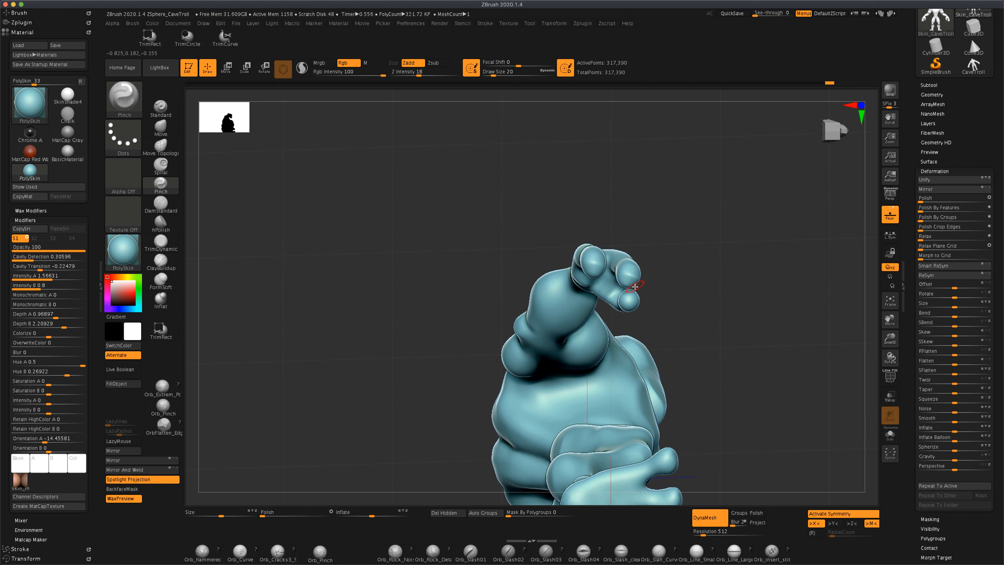
mouse_move(703, 291)
mouse_down()
mouse_move(695, 341)
mouse_move(403, 265)
mouse_up()
ctrl+drag(318, 270, 385, 345)
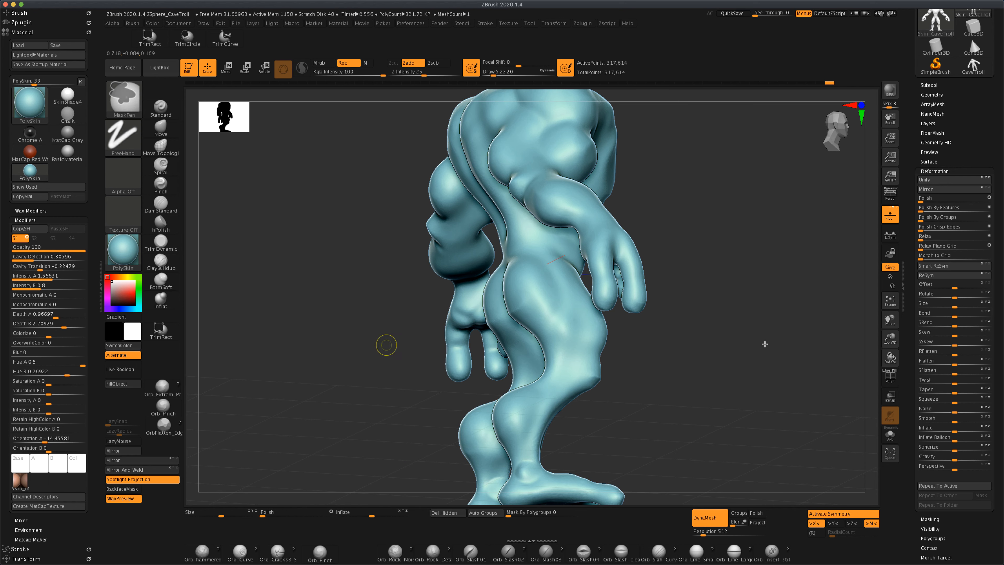
Pull the outer contours of the upper arms and shoulders slightly inward with the Move brush at draw size 77.
drag(787, 341, 720, 352)
alt+drag(530, 351, 461, 345)
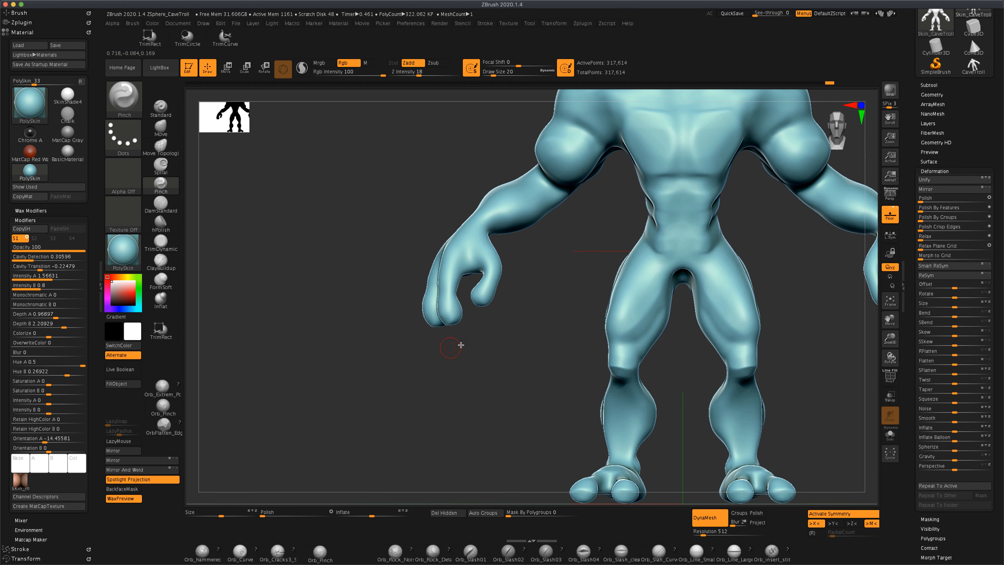
mouse_move(524, 319)
mouse_down()
mouse_move(538, 287)
mouse_move(528, 318)
mouse_up()
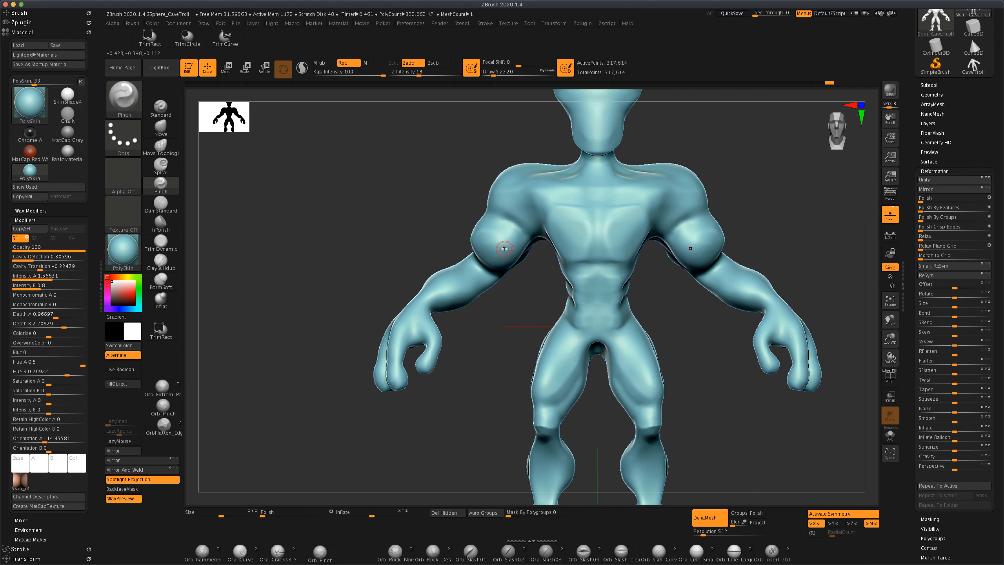
click(160, 127)
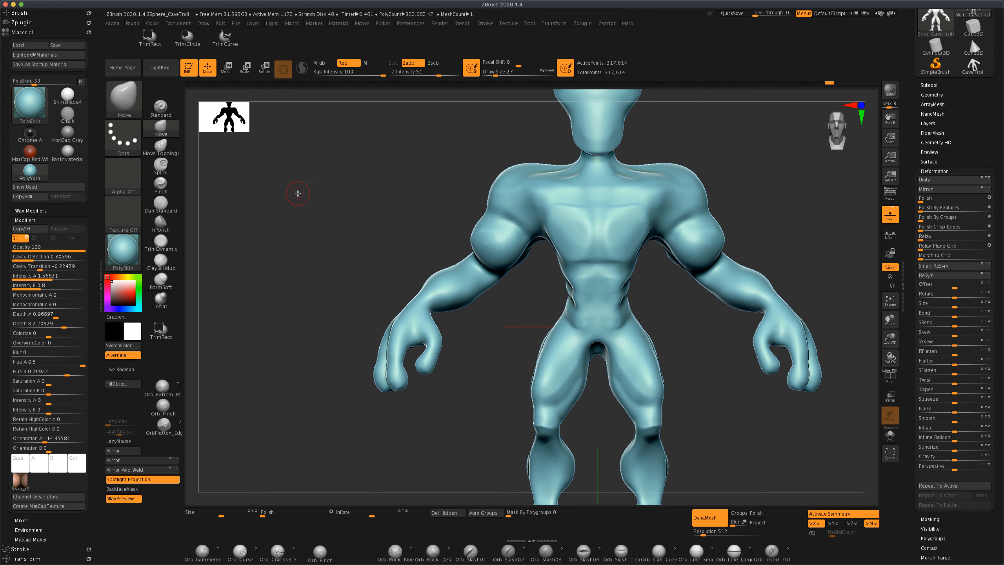
key(s)
drag(298, 193, 309, 194)
key(s)
drag(368, 223, 364, 223)
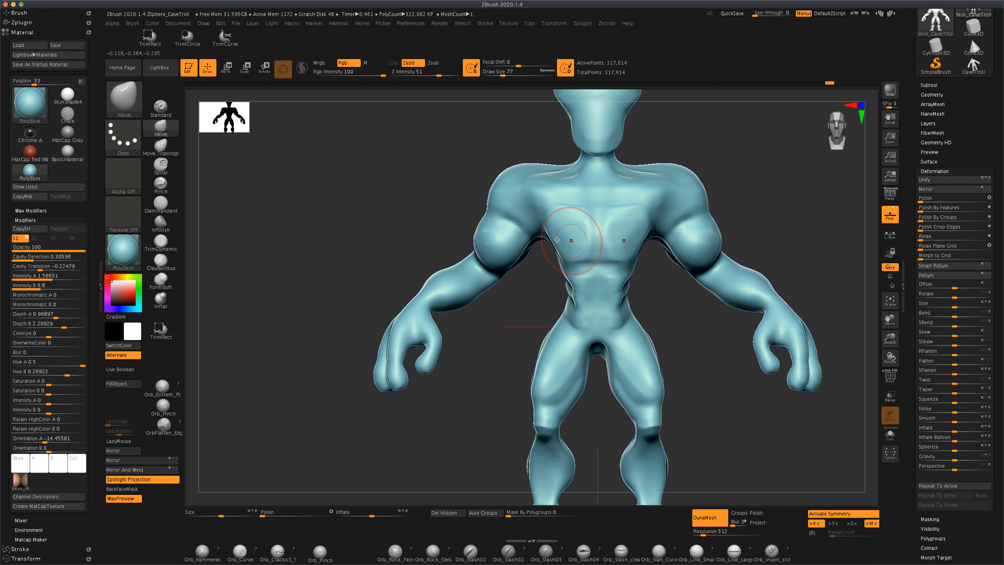
drag(718, 234, 701, 214)
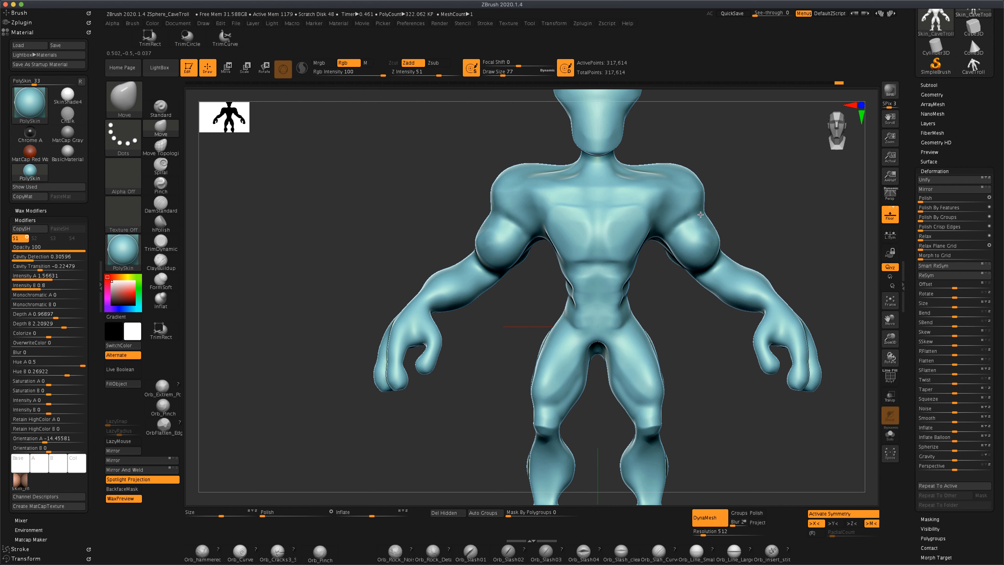
Raise the trapezius and shoulder tops beside the neck with the Move brush at draw sizes 101 and 77.
key(s)
drag(713, 173, 719, 172)
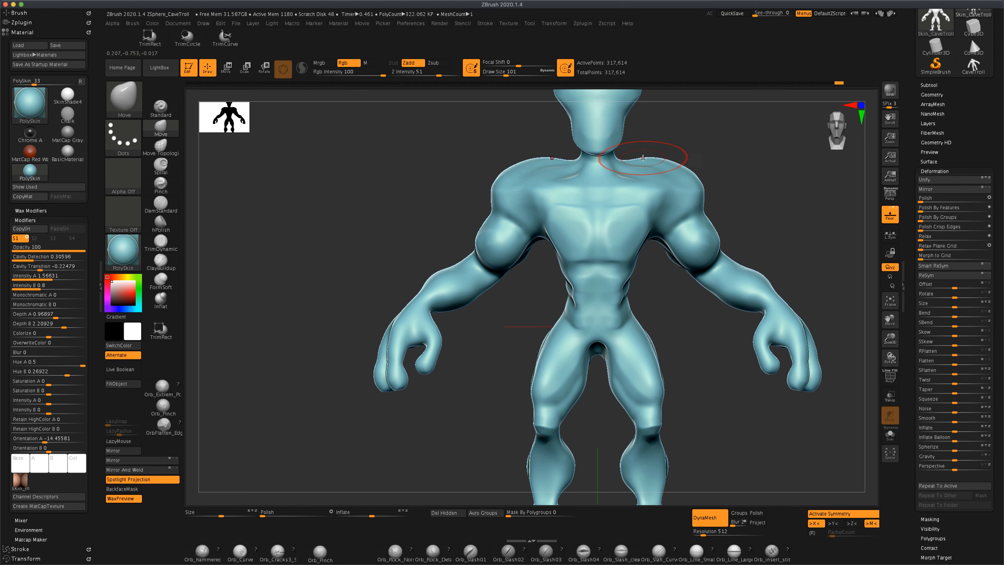
mouse_move(681, 161)
mouse_down()
mouse_move(677, 170)
mouse_move(671, 162)
mouse_move(719, 164)
mouse_up()
key(s)
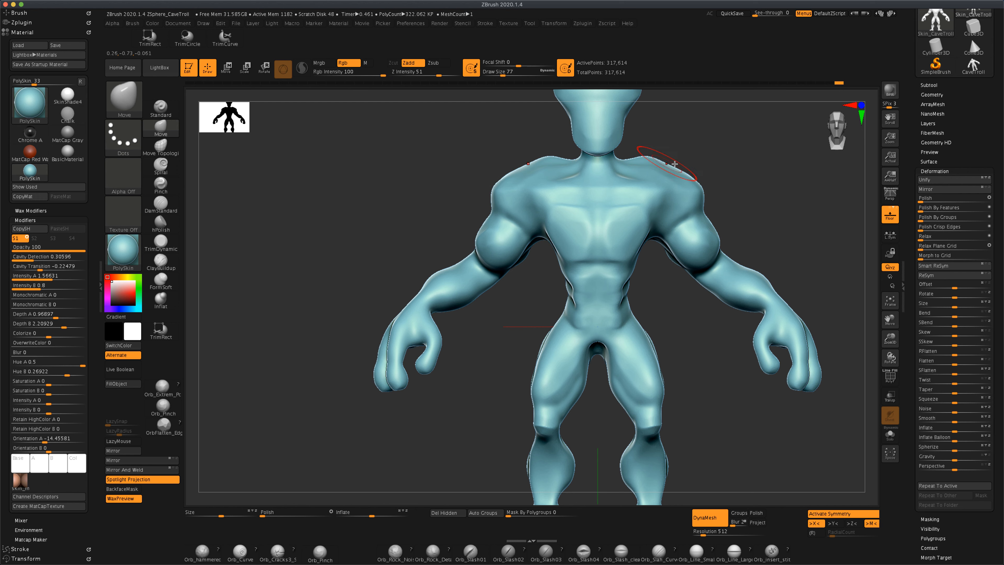
drag(637, 163, 657, 156)
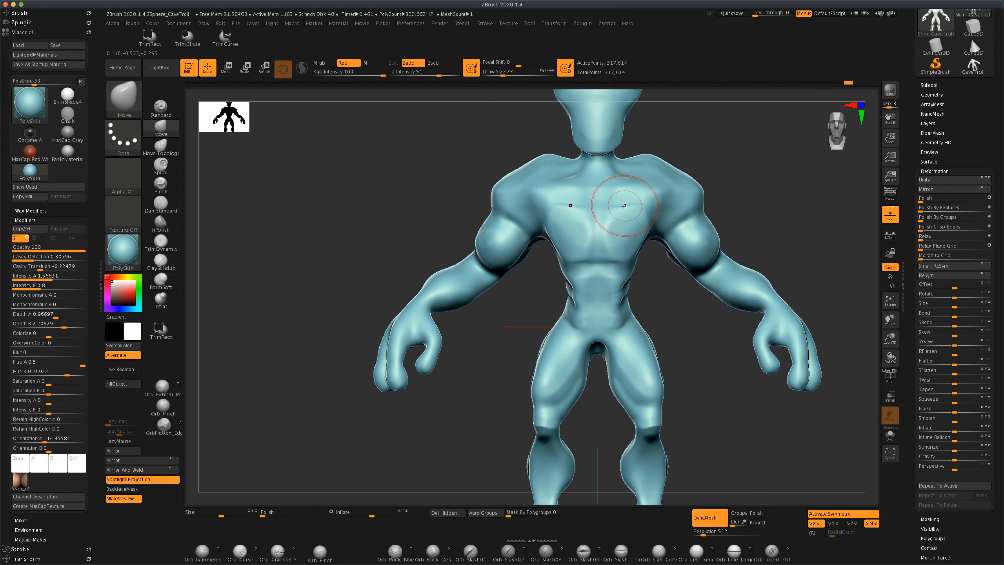
Enlarge the chest upward and outward into a broad, barrel-shaped ribcage with the Move brush at draw size 112.
key(s)
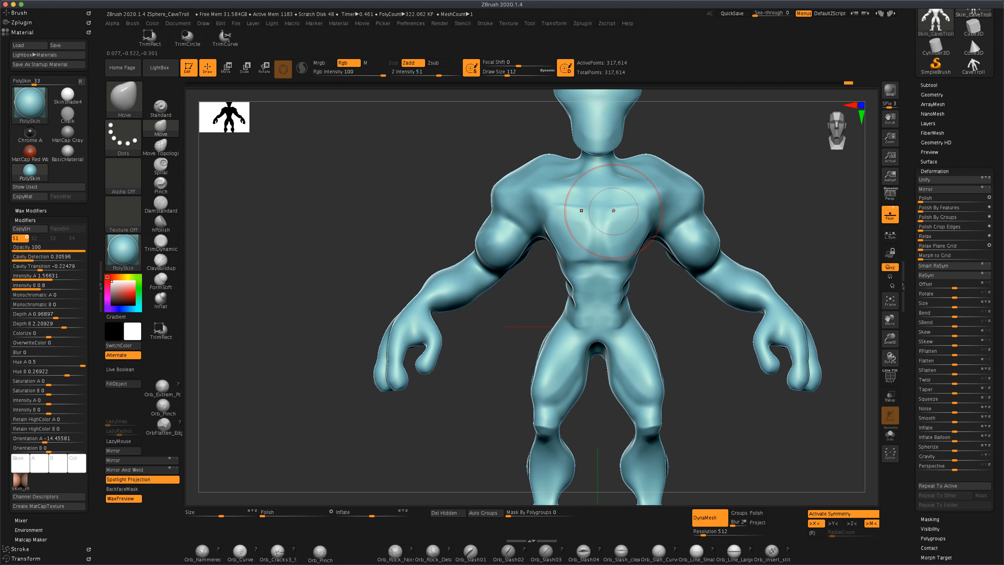
mouse_move(625, 203)
mouse_down()
mouse_move(627, 192)
mouse_move(657, 185)
mouse_move(632, 179)
mouse_up()
drag(551, 198, 557, 190)
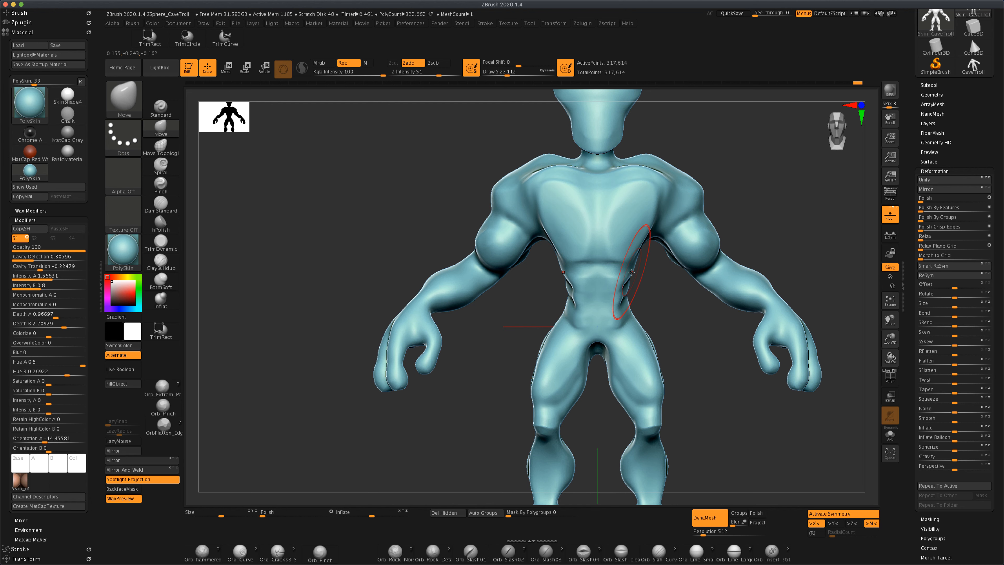
drag(629, 246, 650, 223)
drag(629, 267, 634, 261)
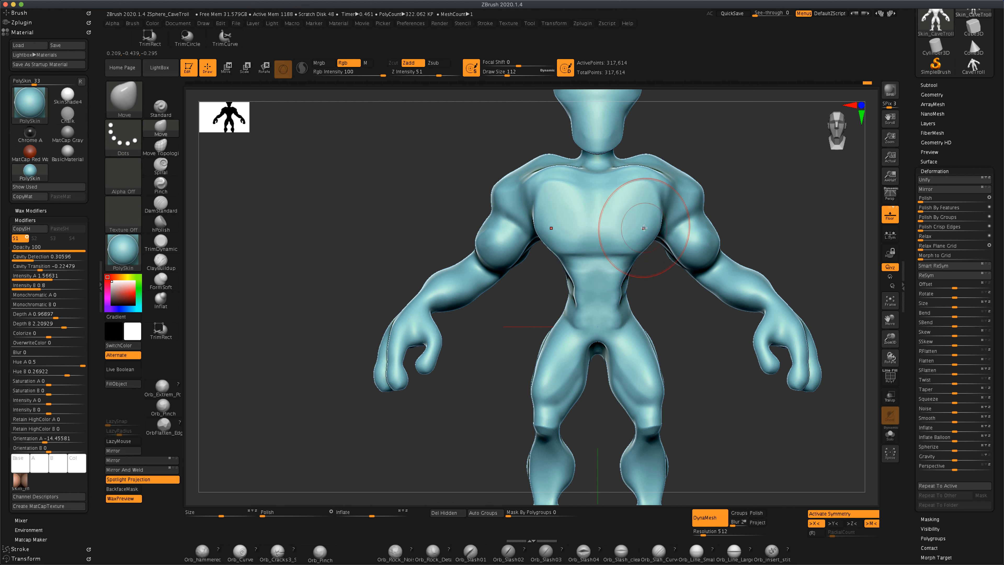
drag(642, 227, 648, 214)
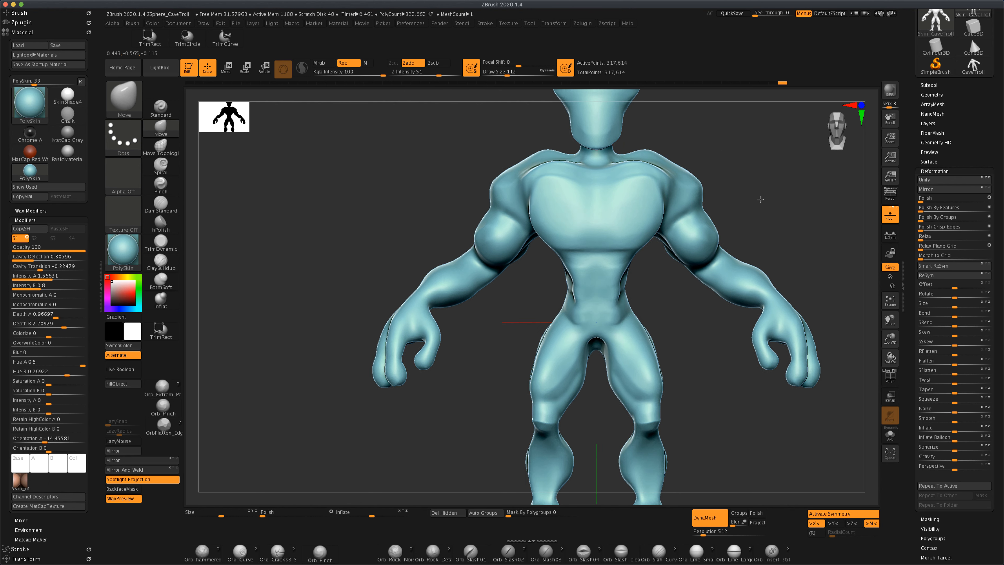
Turn on perspective display and examine the full creature's proportions from front and three-quarter angles.
mouse_move(760, 200)
alt+mouse_down()
mouse_move(737, 220)
mouse_move(747, 249)
mouse_move(706, 260)
alt+mouse_up()
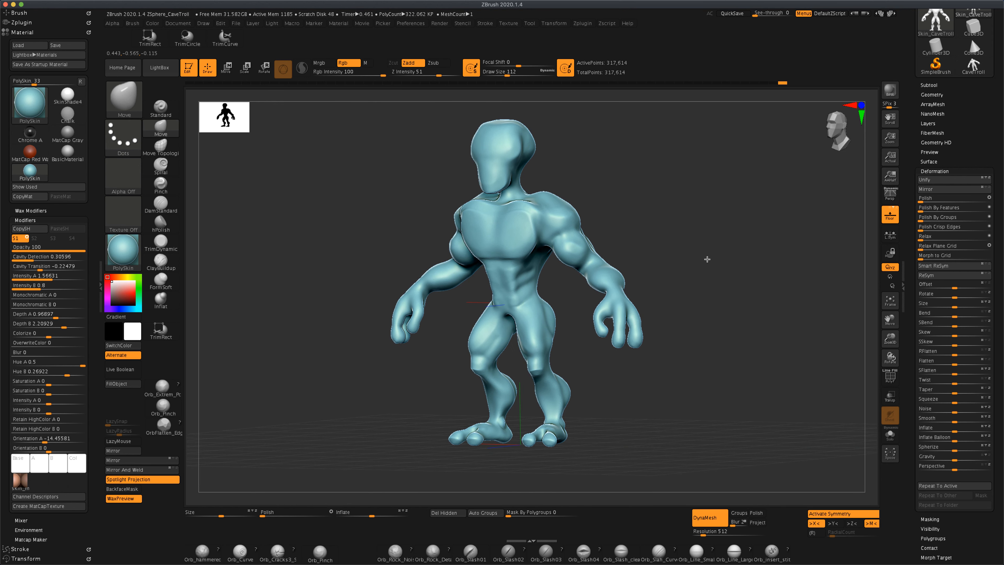
click(890, 193)
mouse_move(728, 312)
mouse_down()
mouse_move(733, 327)
mouse_move(739, 310)
mouse_move(751, 317)
mouse_move(697, 307)
mouse_move(683, 320)
mouse_move(591, 321)
mouse_up()
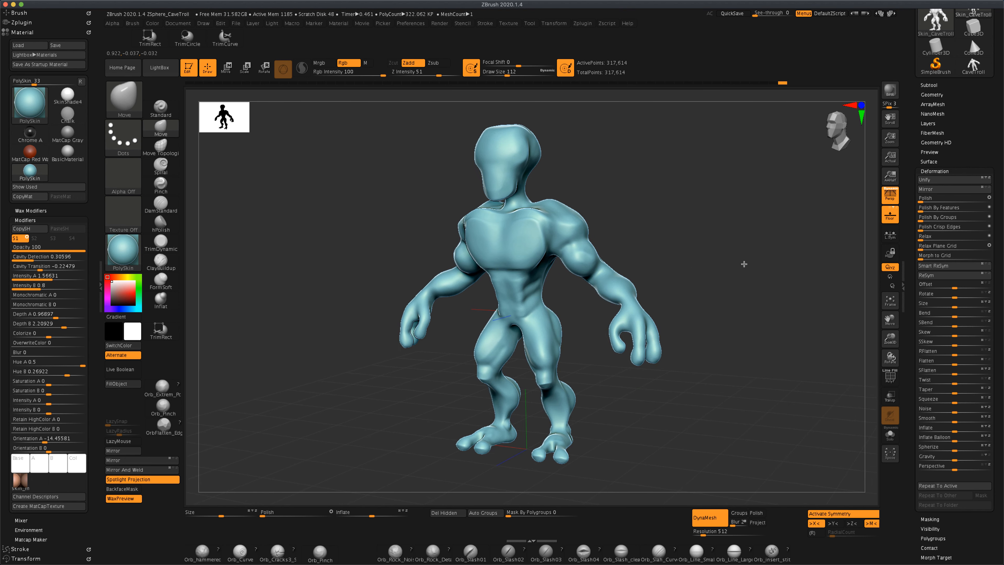
mouse_move(744, 263)
mouse_down()
mouse_move(782, 264)
mouse_move(727, 267)
mouse_move(765, 263)
mouse_move(694, 254)
mouse_move(717, 257)
mouse_move(580, 186)
mouse_up()
drag(640, 234, 608, 266)
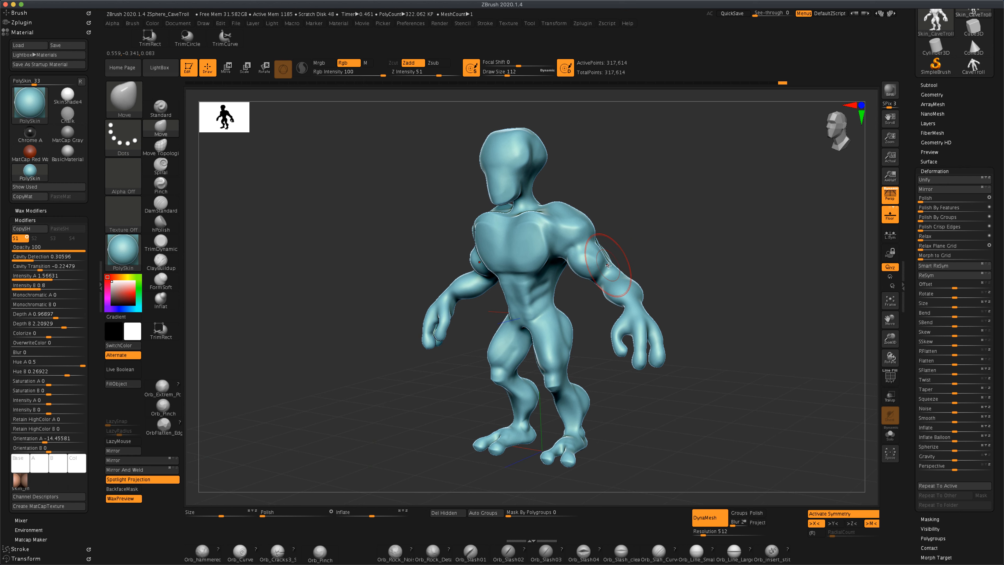
shift+drag(725, 321, 567, 327)
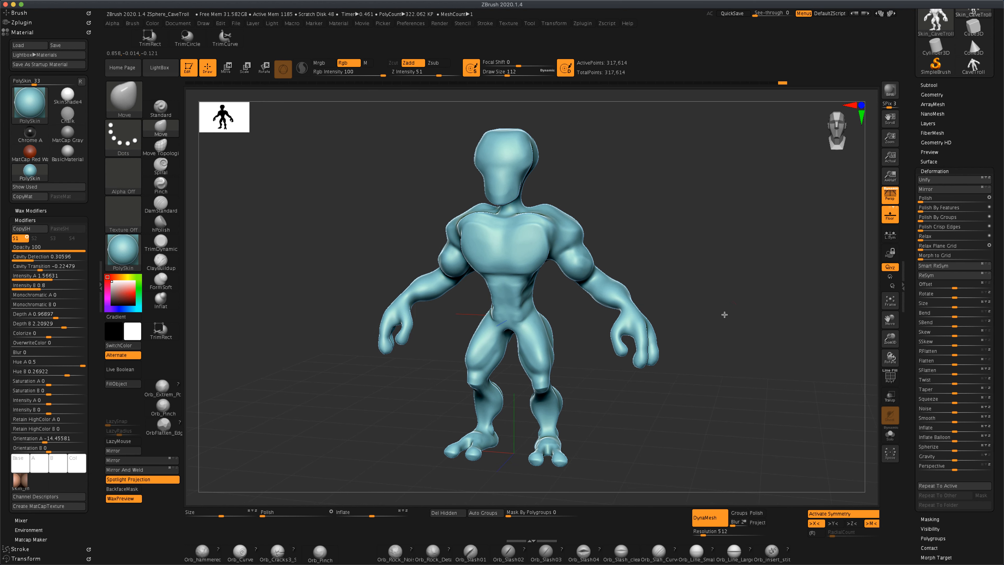
drag(724, 314, 743, 310)
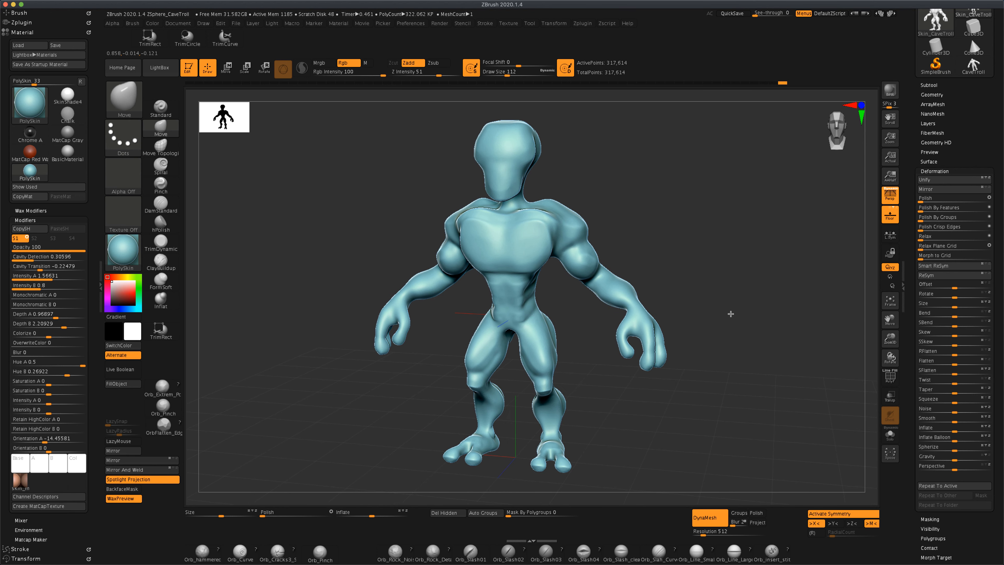
mouse_move(730, 313)
mouse_down()
mouse_move(730, 306)
mouse_move(758, 307)
mouse_move(731, 306)
mouse_move(751, 247)
mouse_move(692, 249)
mouse_move(719, 245)
mouse_up()
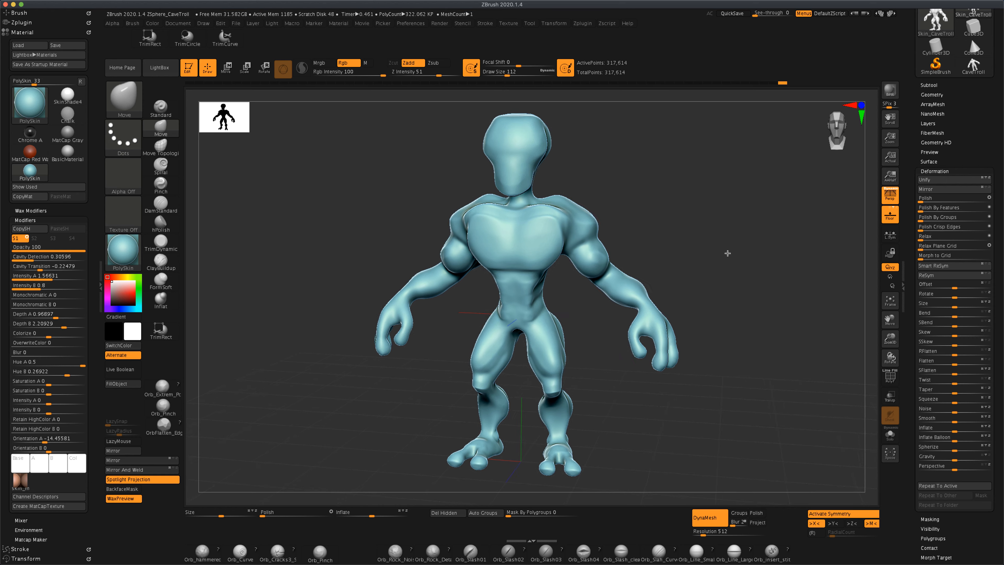